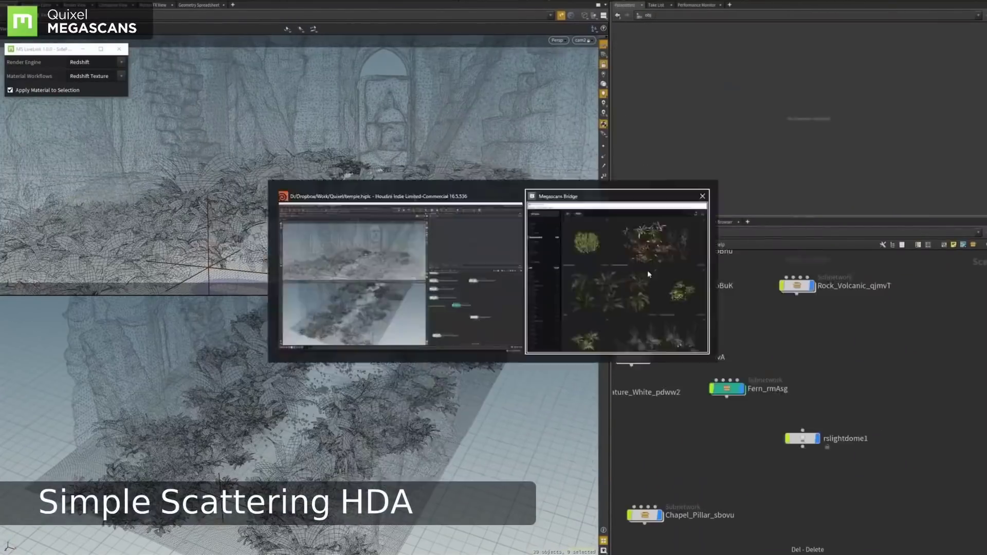
{"action": "key", "text": "alt+Tab"}
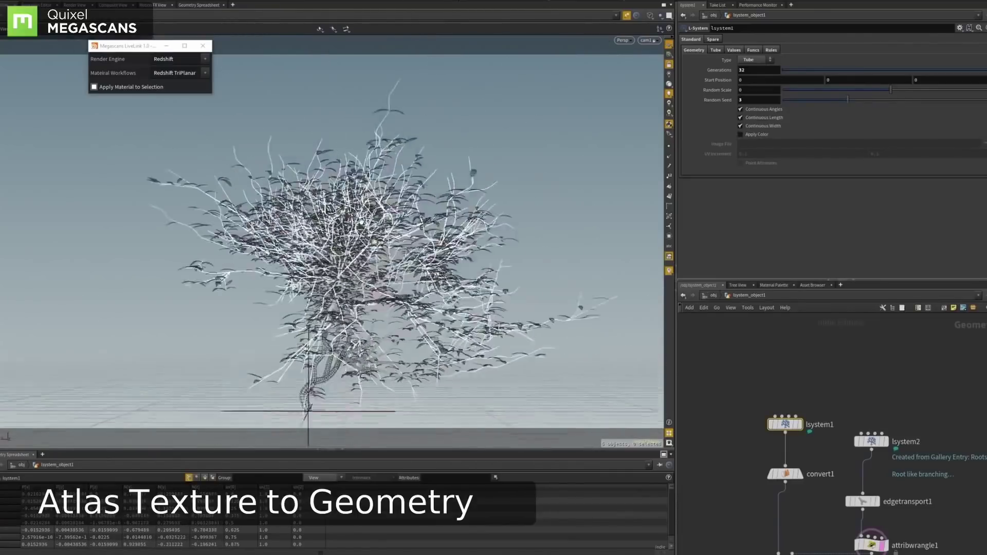
{"action": "key", "text": "3"}
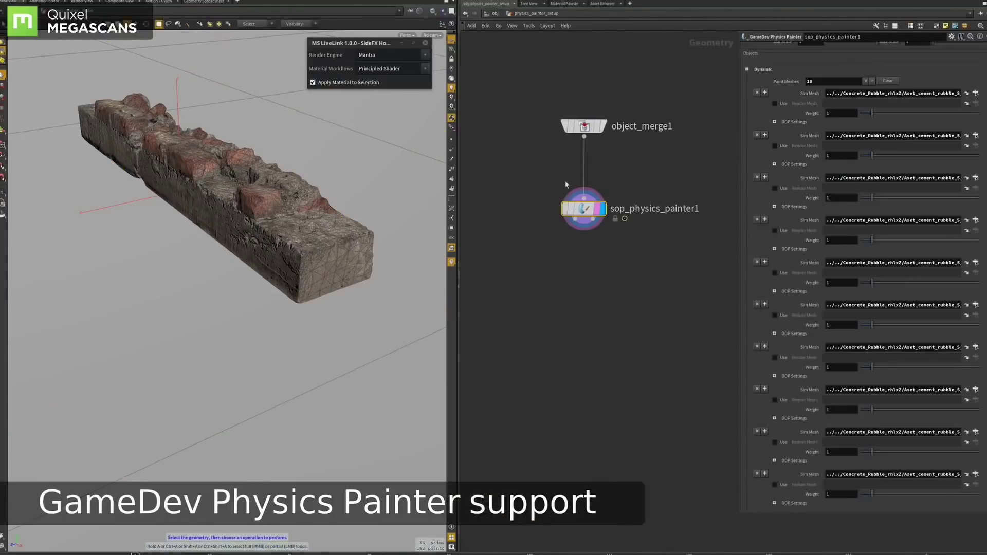
{"action": "key", "text": "Return"}
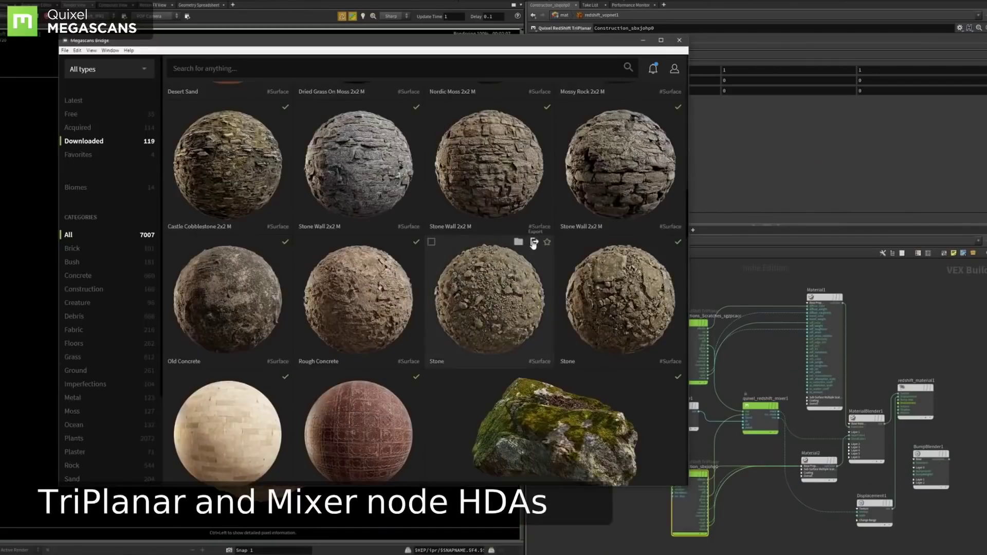
{"action": "left_click", "coordinate": [529, 238]}
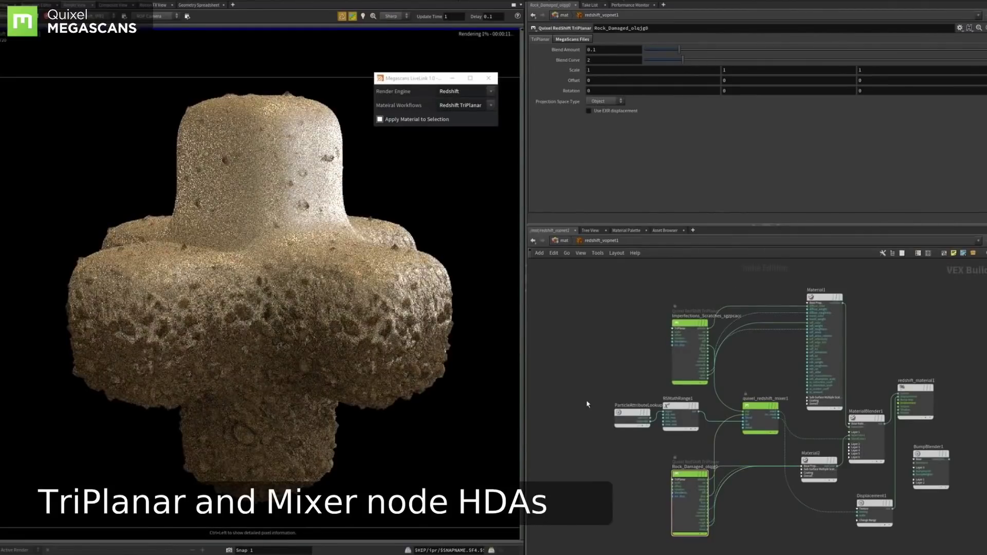
{"action": "left_click_drag", "start_coordinate": [712, 278], "coordinate": [630, 345]}
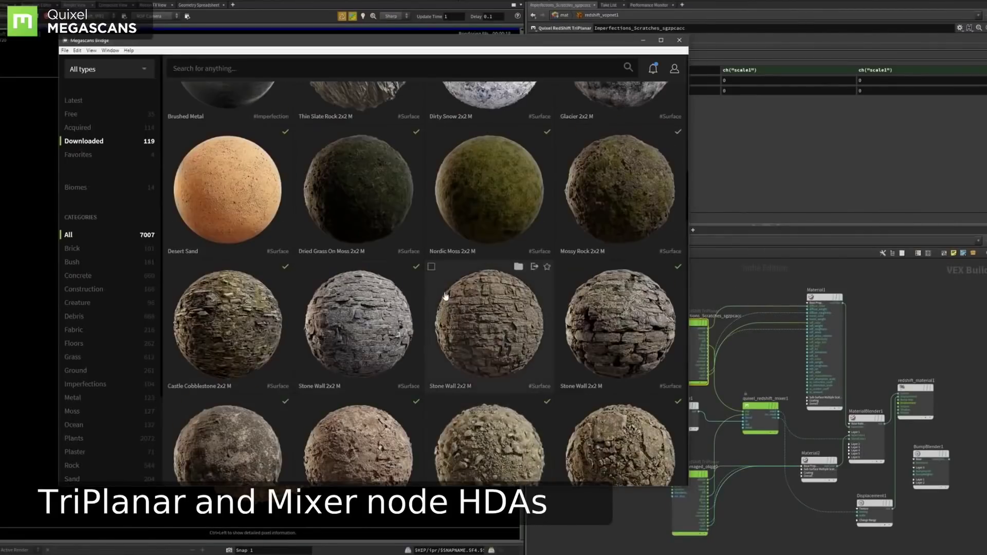
{"action": "left_click", "coordinate": [402, 133]}
{"action": "left_click", "coordinate": [507, 360]}
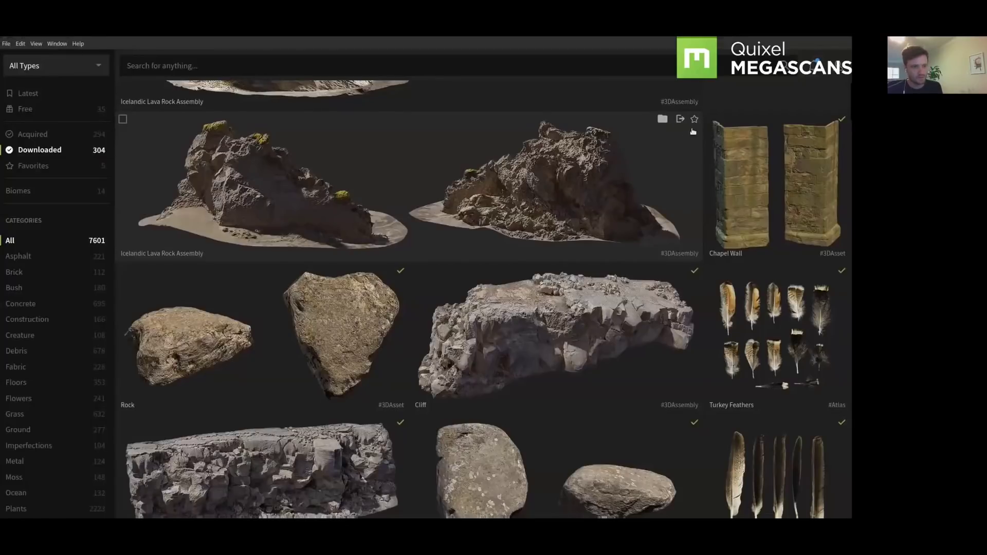
Open the export settings for the Icelandic Lava Rock Assembly with yellow moss and choose Houdini as the target application
{"action": "left_click", "coordinate": [680, 120]}
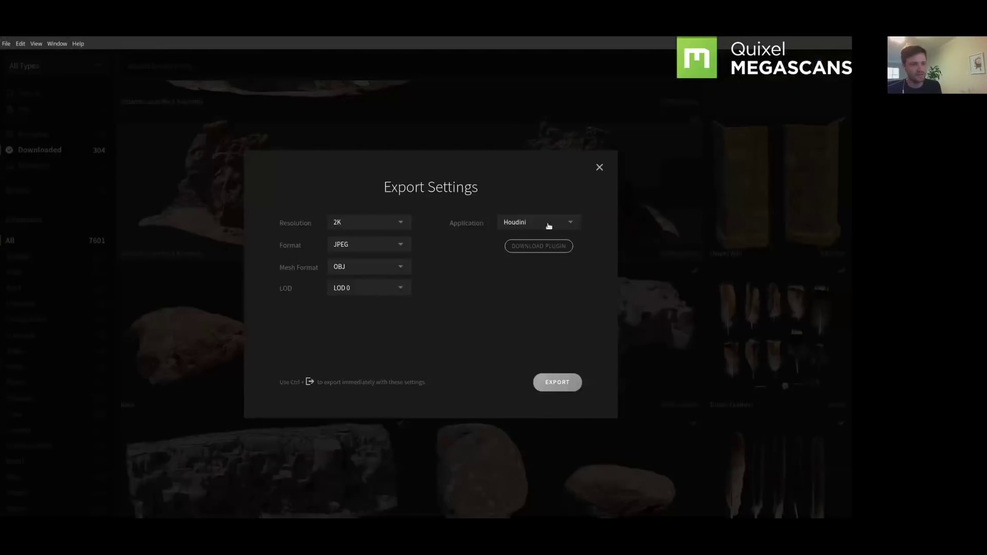
{"action": "left_click", "coordinate": [521, 225]}
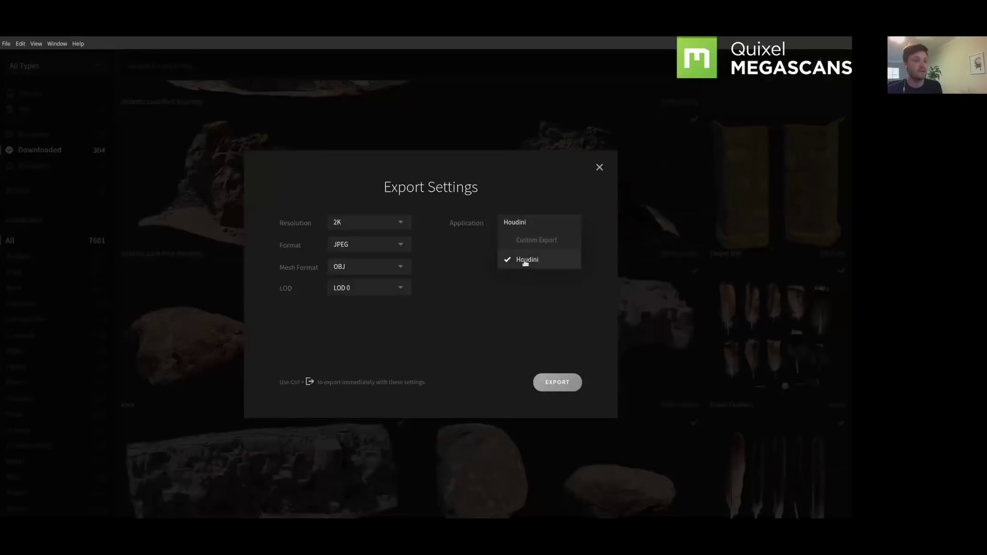
{"action": "left_click", "coordinate": [532, 261]}
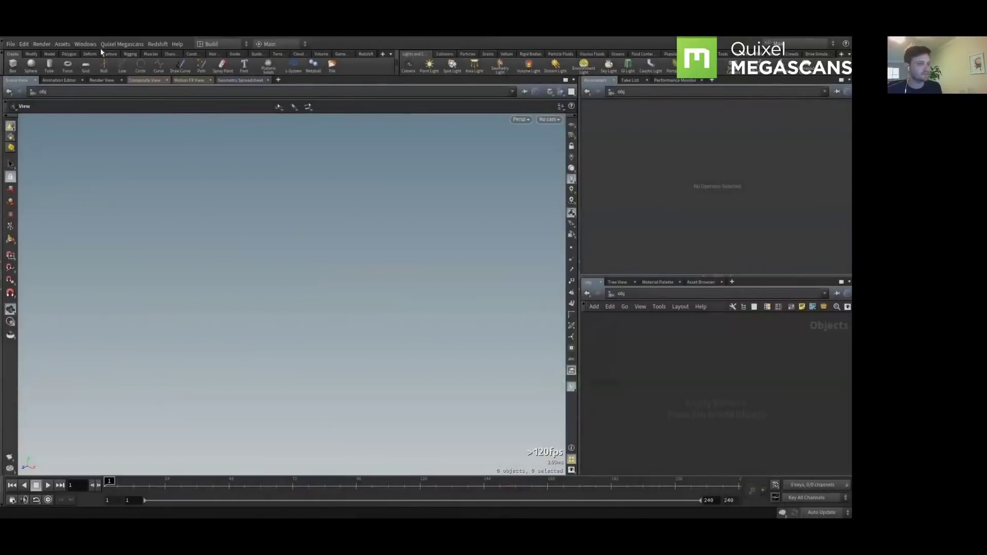
Open the Megascans LiveLink window in Houdini
{"action": "left_click", "coordinate": [116, 45]}
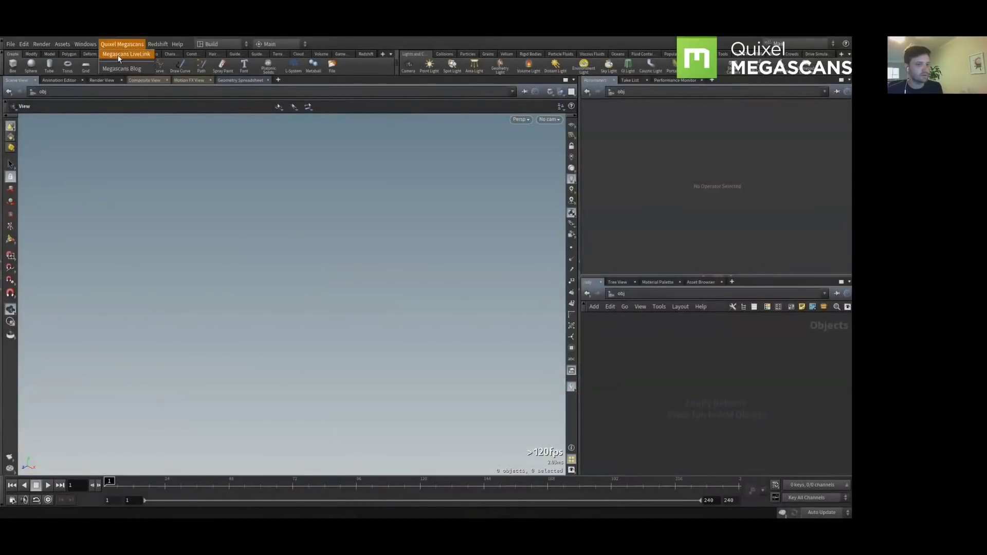
{"action": "left_click", "coordinate": [118, 56]}
Examine the material workflows LiveLink offers for the Octane, Redshift, Arnold and Mantra render engines
{"action": "left_click", "coordinate": [396, 257]}
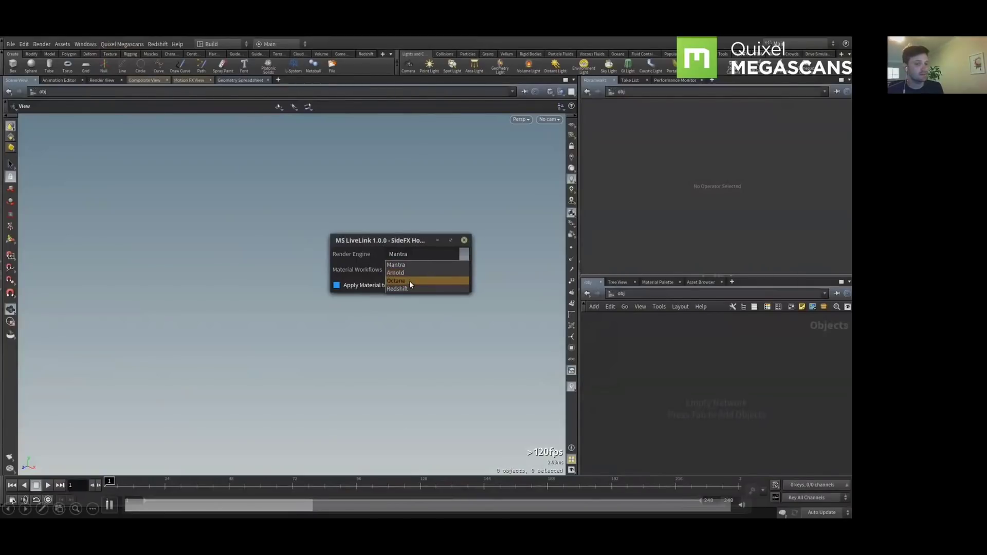
{"action": "left_click", "coordinate": [410, 281]}
{"action": "left_click", "coordinate": [412, 273]}
{"action": "left_click", "coordinate": [420, 281]}
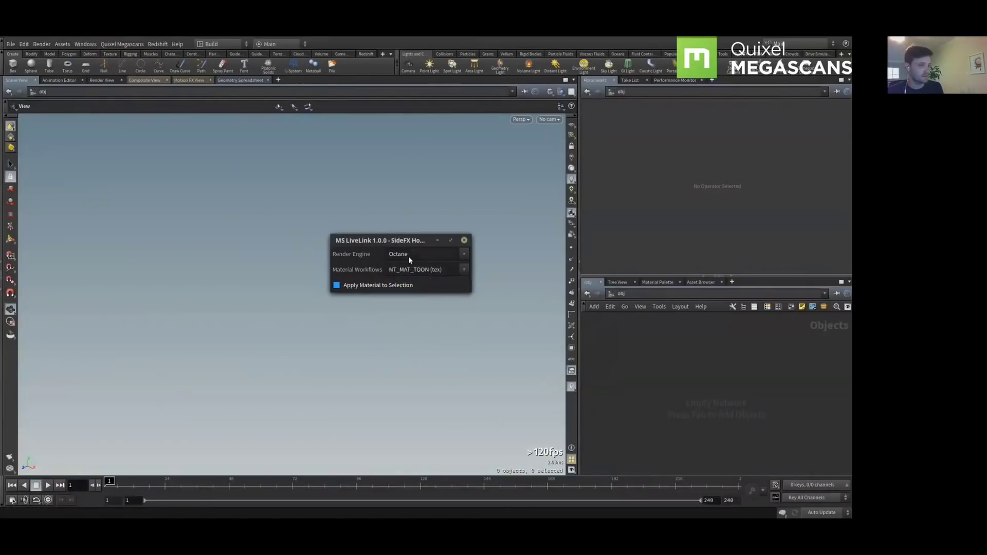
{"action": "left_click", "coordinate": [408, 256]}
{"action": "left_click", "coordinate": [412, 282]}
{"action": "left_click", "coordinate": [412, 271]}
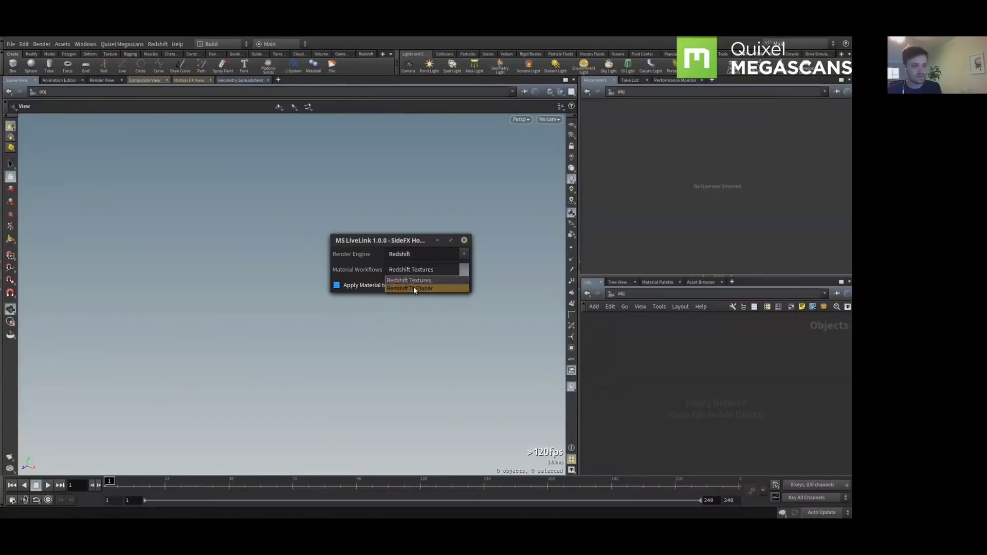
{"action": "left_click", "coordinate": [415, 254]}
{"action": "left_click", "coordinate": [413, 271]}
{"action": "left_click", "coordinate": [412, 270]}
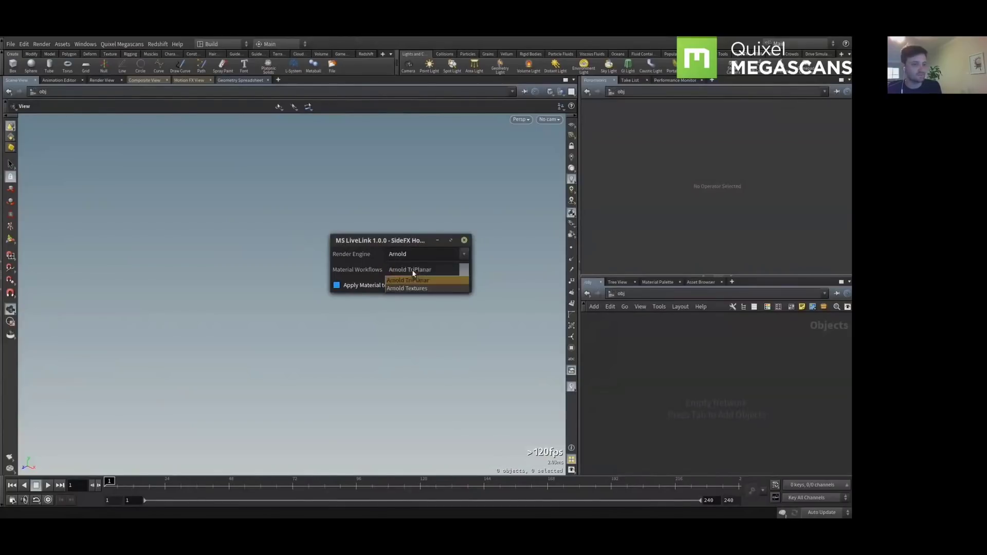
{"action": "left_click", "coordinate": [411, 254]}
{"action": "left_click", "coordinate": [409, 258]}
{"action": "left_click", "coordinate": [411, 271]}
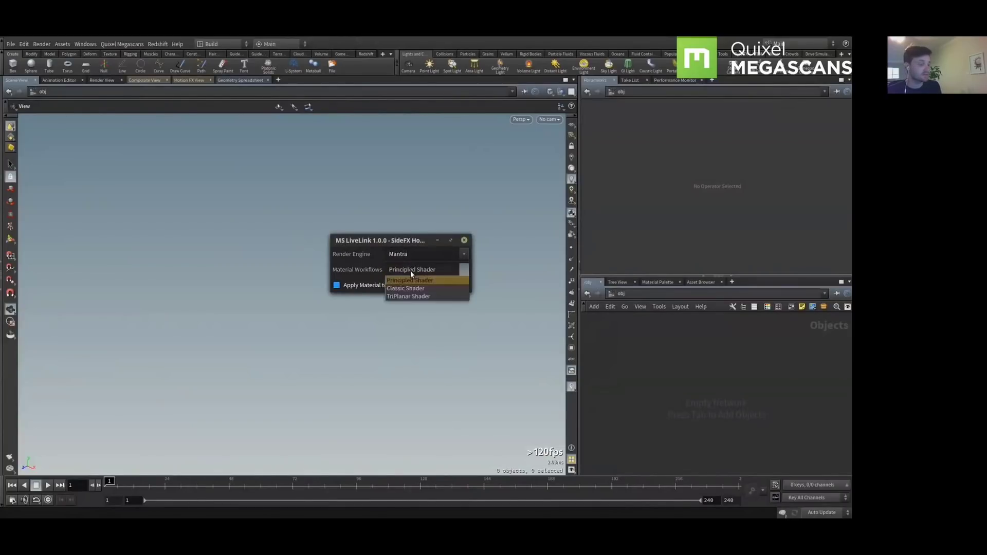
{"action": "left_click", "coordinate": [410, 254]}
Move the LiveLink window aside and export the Icelandic Lava Rock Assembly from Bridge to Houdini at 2K, JPEG, OBJ and LOD 0
{"action": "left_click_drag", "start_coordinate": [412, 241], "coordinate": [112, 125]}
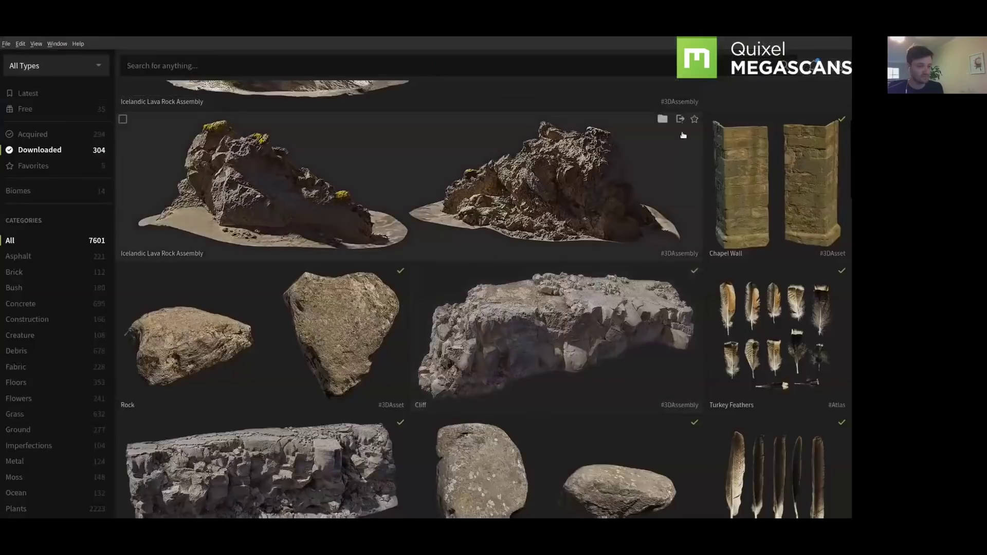
{"action": "left_click", "coordinate": [682, 119]}
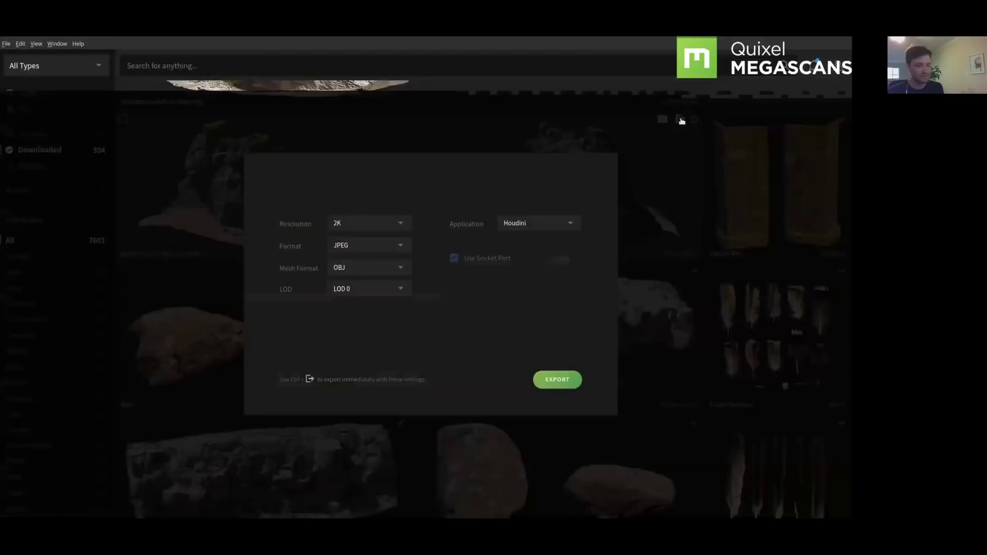
{"action": "left_click", "coordinate": [560, 381]}
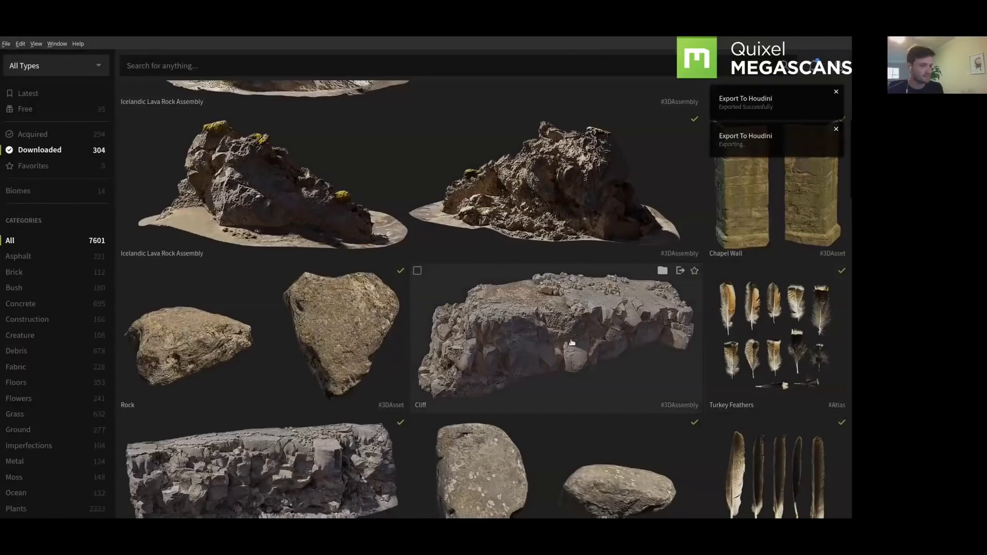
{"action": "key", "text": "alt+Tab"}
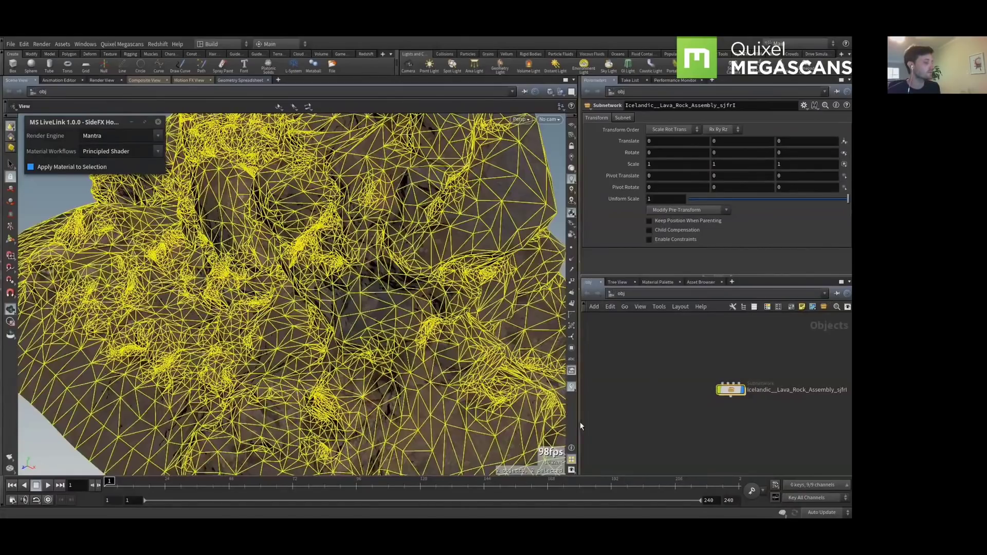
{"action": "left_click_drag", "start_coordinate": [582, 427], "coordinate": [286, 273], "text": "alt"}
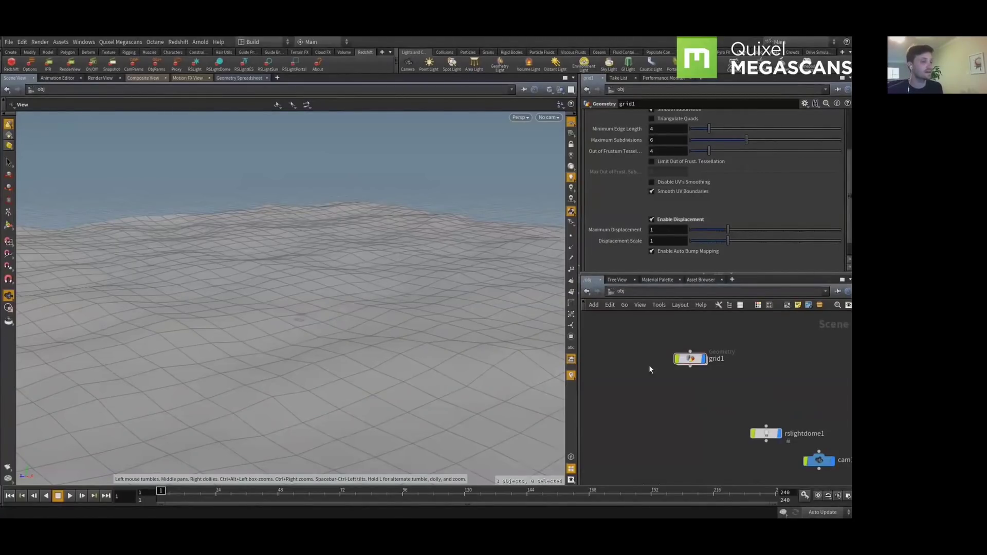
Select the grid1 object and open LiveLink for Redshift with the Redshift Textures workflow, placing its window clear of the terrain
{"action": "left_click_drag", "start_coordinate": [639, 332], "coordinate": [713, 371]}
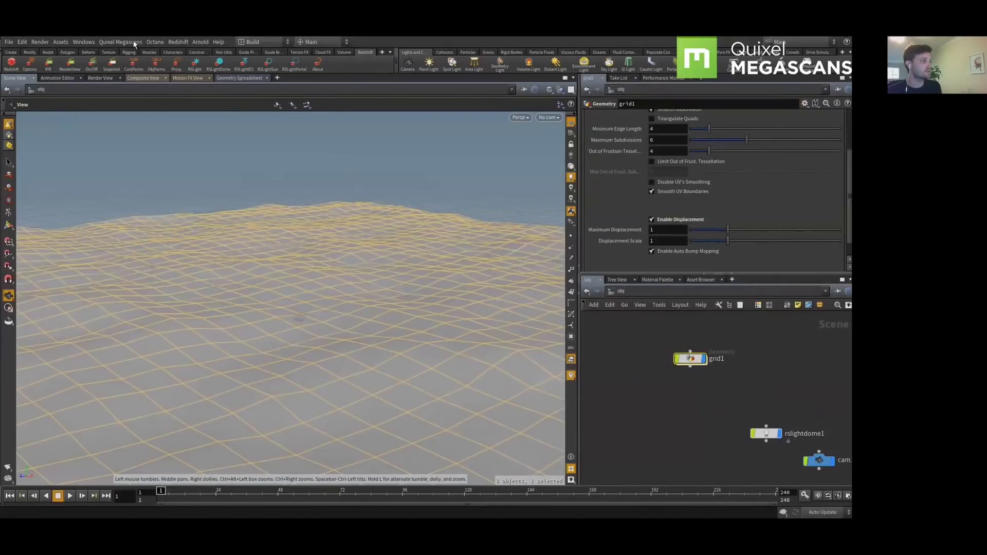
{"action": "left_click", "coordinate": [415, 247]}
{"action": "left_click", "coordinate": [415, 247]}
{"action": "left_click_drag", "start_coordinate": [415, 236], "coordinate": [120, 127]}
Switch to Megascans Bridge and export the Forest Ground surface to Houdini for the selected grid
{"action": "key", "text": "alt+Tab"}
{"action": "key", "text": "alt+Tab"}
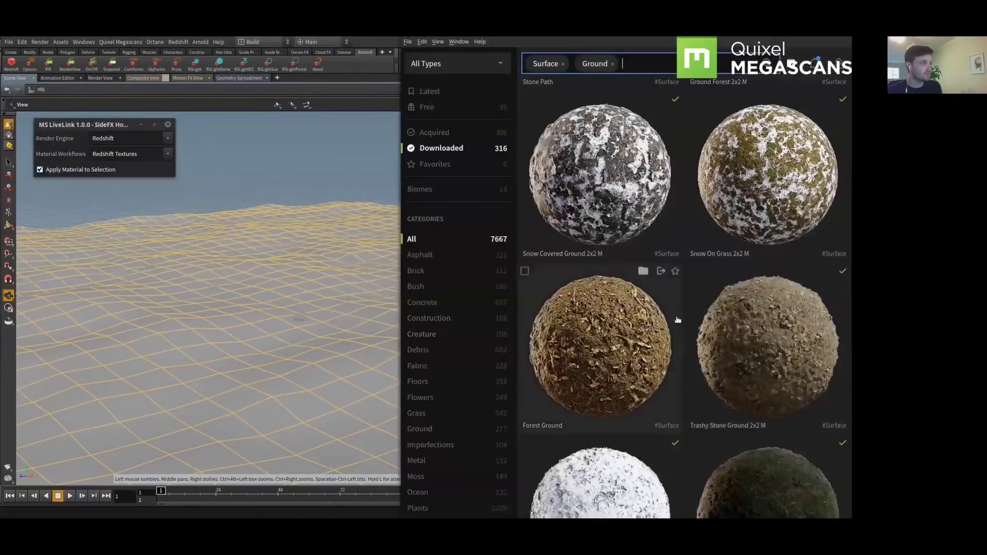
{"action": "key", "text": "alt+Tab"}
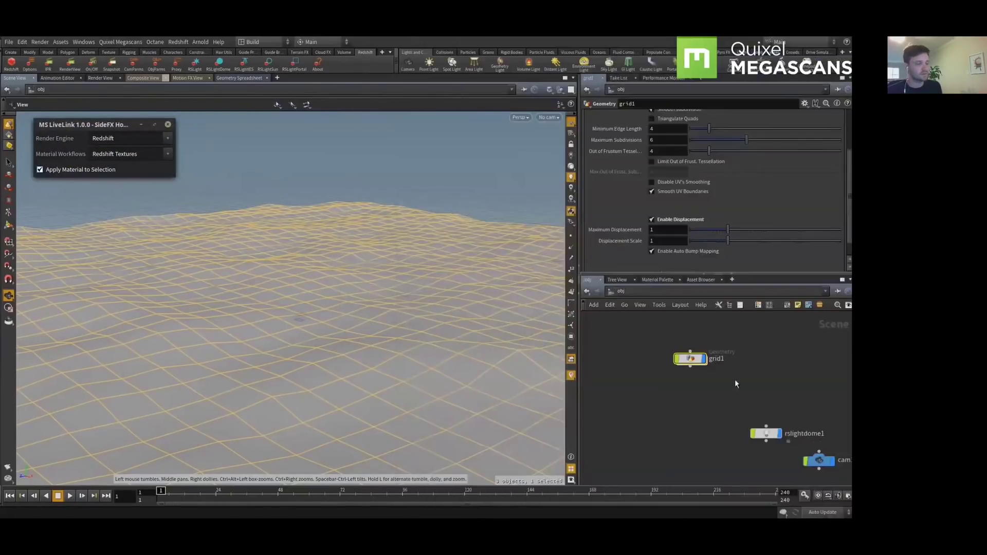
{"action": "key", "text": "alt+Tab"}
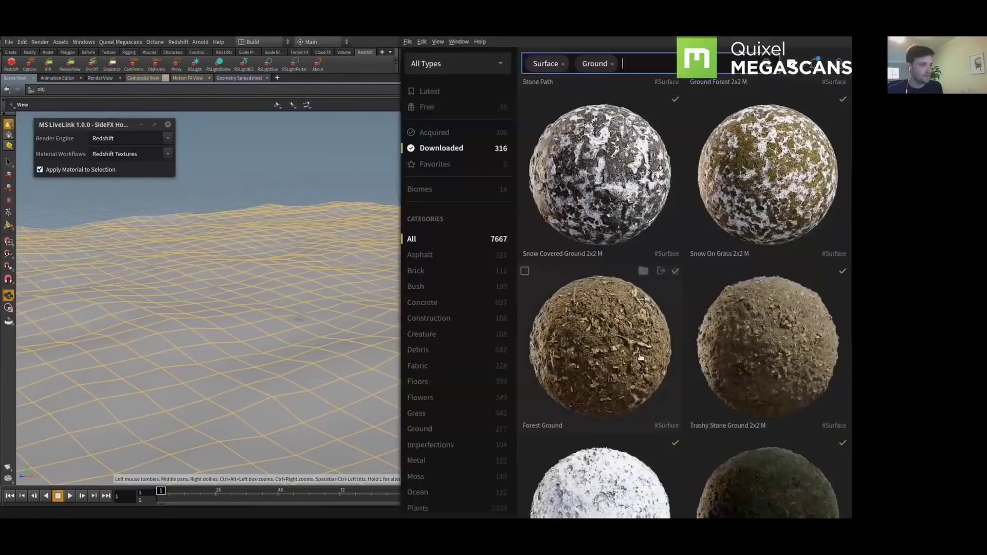
{"action": "left_click", "coordinate": [661, 272]}
{"action": "left_click", "coordinate": [761, 382]}
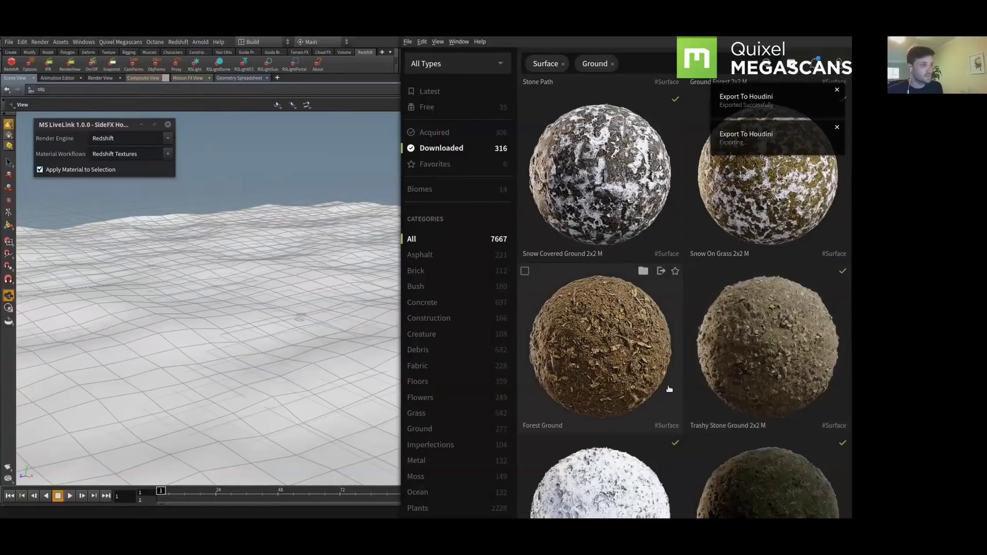
Set the Houdini viewport to look through cam1 and return to Megascans Bridge
{"action": "key", "text": "alt+Tab"}
{"action": "left_click_drag", "start_coordinate": [325, 272], "coordinate": [339, 319]}
{"action": "key", "text": "alt+Tab"}
{"action": "key", "text": "Tab"}
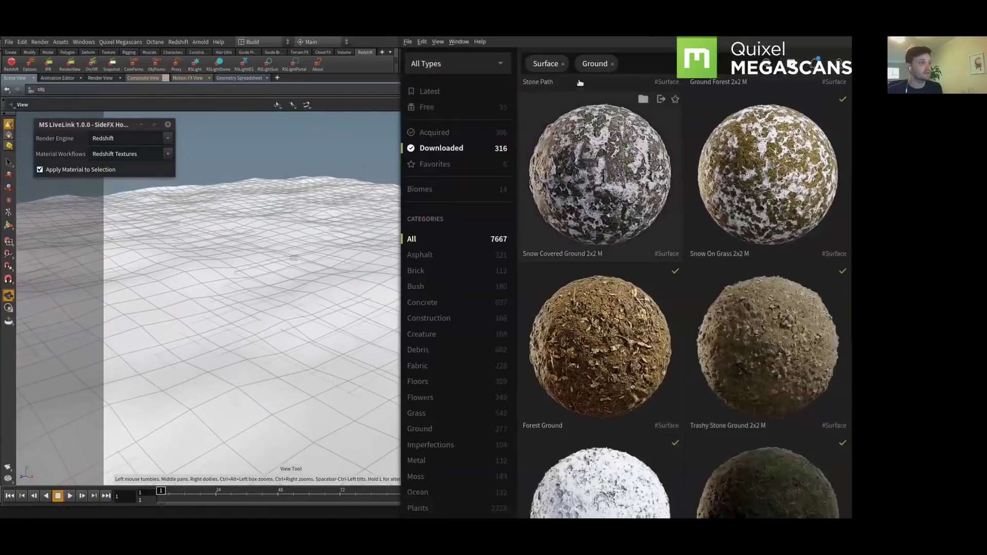
Remove the Surface and Ground search filters and search the downloaded assets for "3d rock"
{"action": "left_click", "coordinate": [563, 64]}
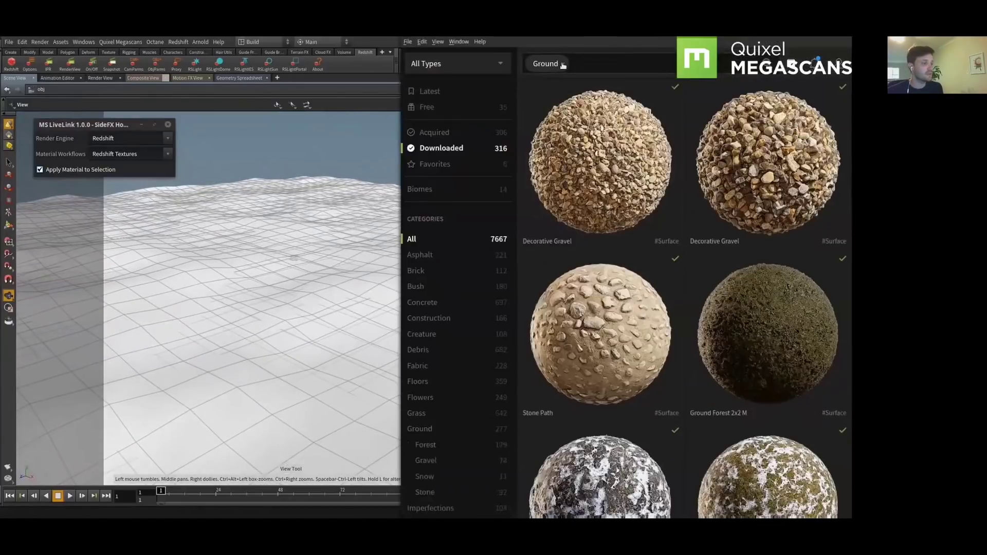
{"action": "left_click", "coordinate": [564, 65]}
{"action": "left_click", "coordinate": [566, 65]}
{"action": "type", "text": "3d rock"}
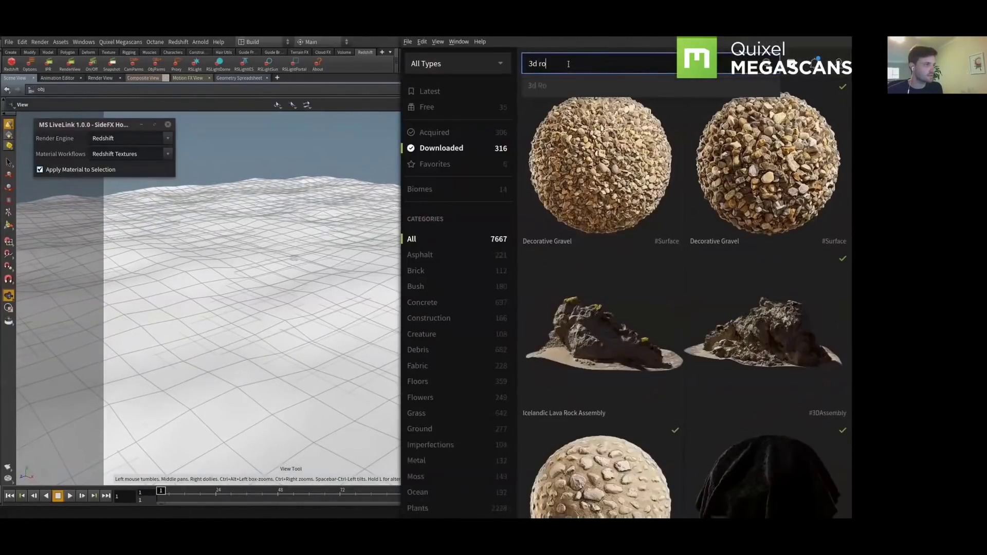
{"action": "key", "text": "Return"}
Export the elongated moss-covered Rock Granite 3D asset to Houdini at 4K, JPEG, FBX and LOD 0, and return to the Houdini scene
{"action": "scroll", "coordinate": [640, 257], "scroll_direction": "down", "scroll_amount": 10}
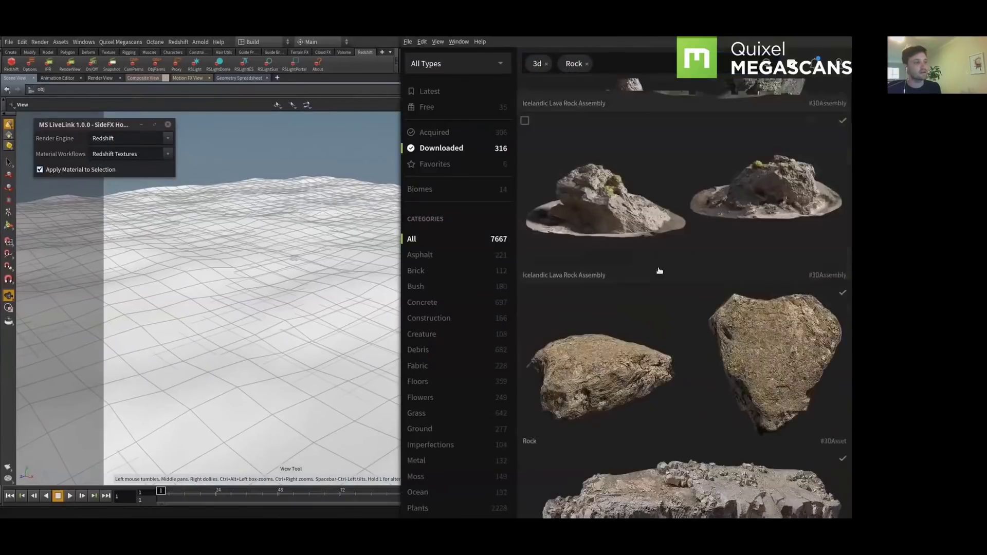
{"action": "scroll", "coordinate": [670, 276], "scroll_direction": "down", "scroll_amount": 12}
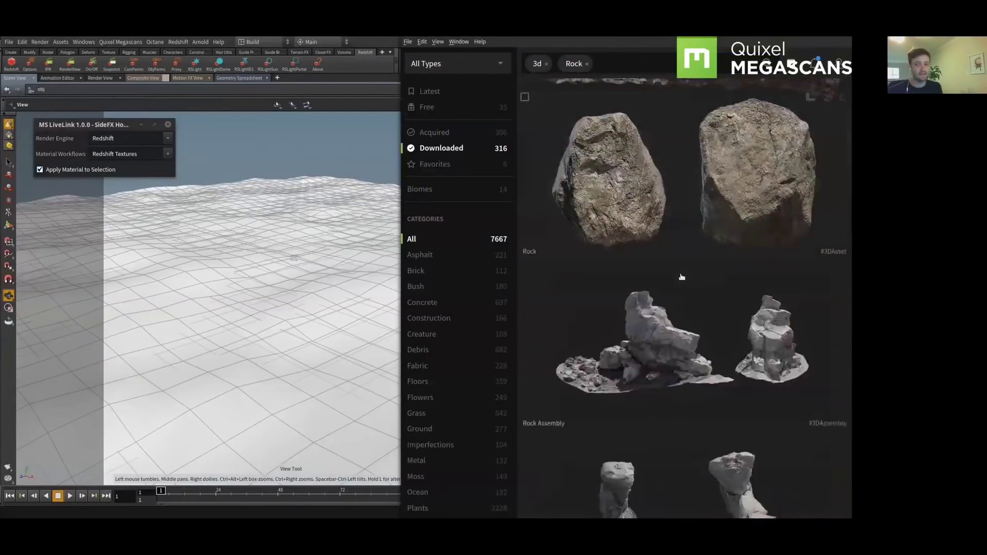
{"action": "scroll", "coordinate": [682, 277], "scroll_direction": "down", "scroll_amount": 12}
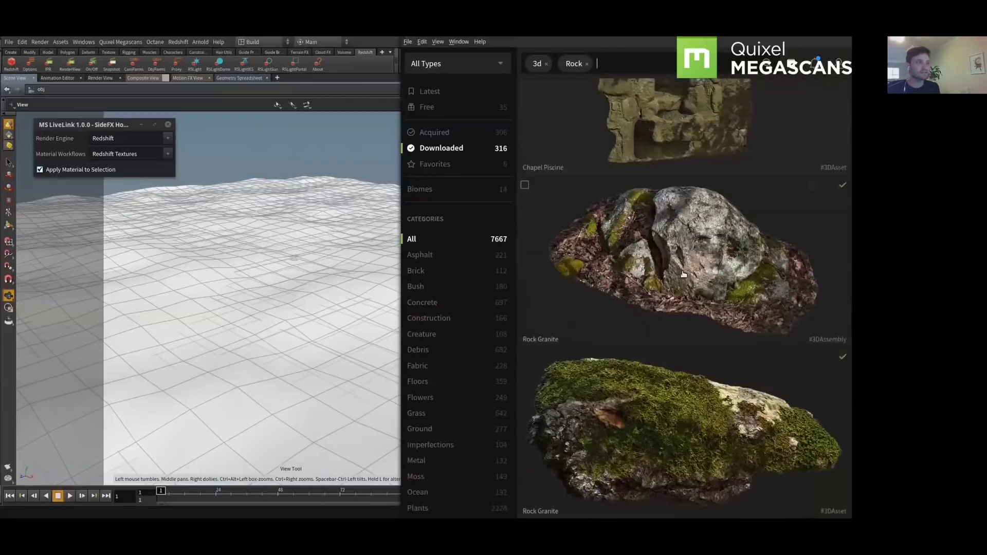
{"action": "scroll", "coordinate": [684, 275], "scroll_direction": "up", "scroll_amount": 1}
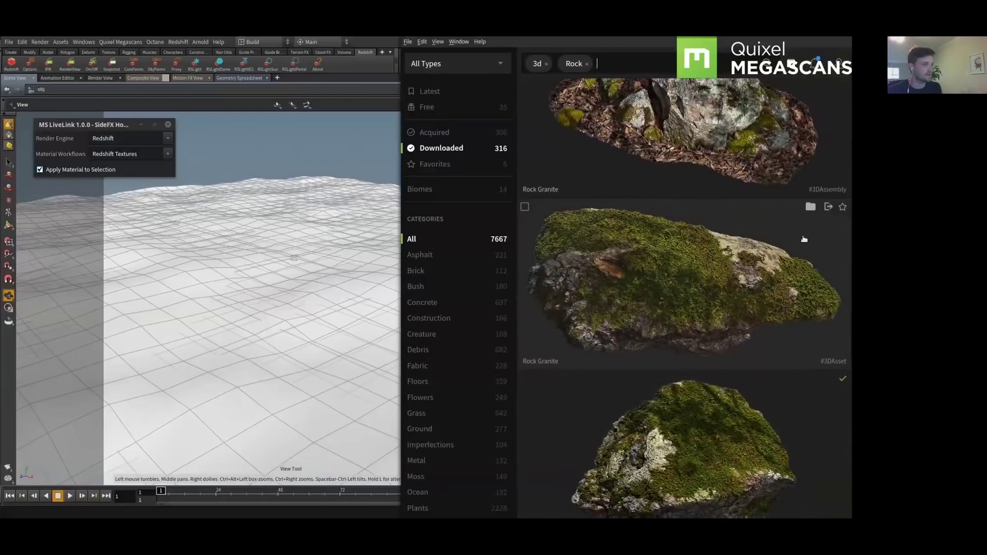
{"action": "left_click", "coordinate": [829, 207]}
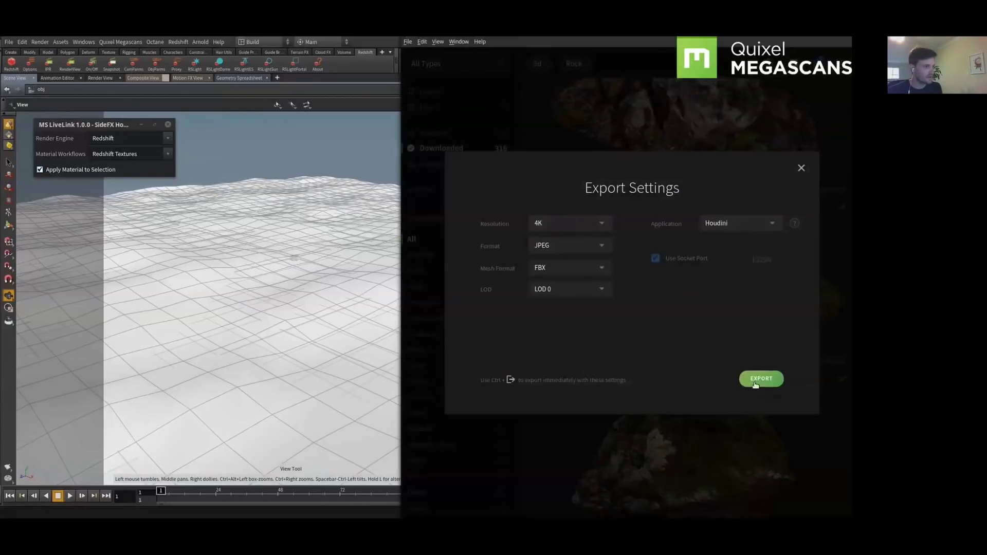
{"action": "left_click", "coordinate": [761, 377]}
{"action": "key", "text": "alt+Tab"}
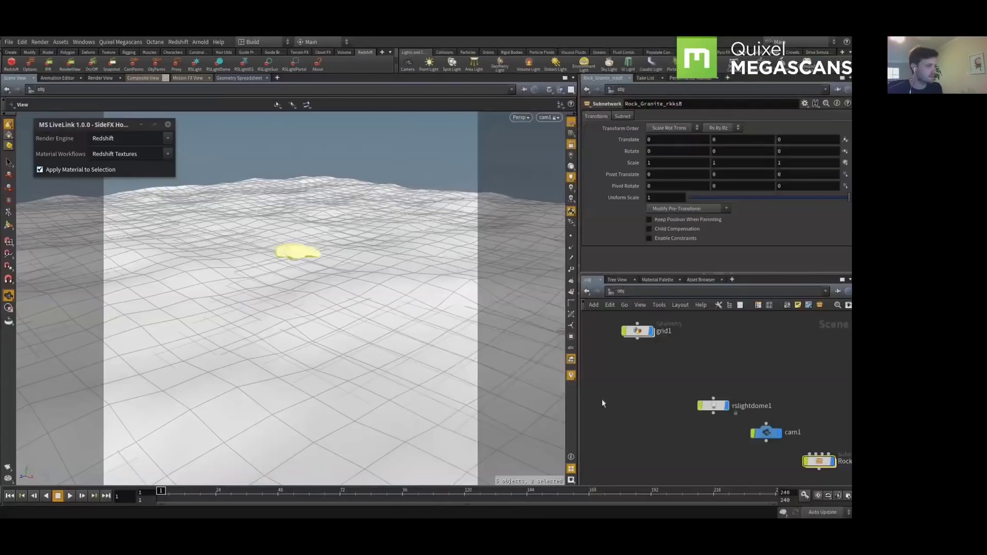
{"action": "middle_click_drag", "start_coordinate": [654, 328], "coordinate": [692, 399]}
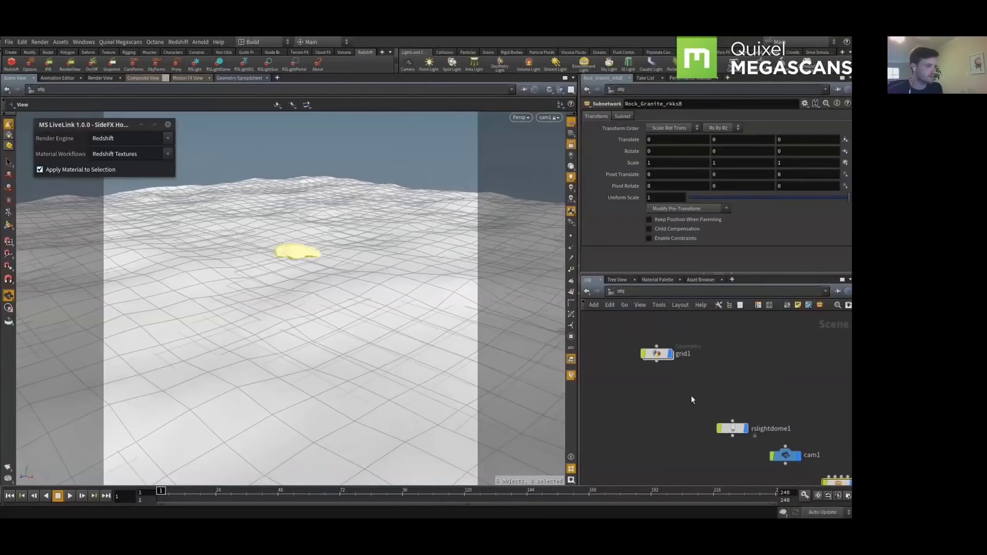
Reduce the size of the grid inside the grid1 object so the ground plane is smaller, and return to the object level
{"action": "double_click", "coordinate": [657, 355]}
{"action": "left_click", "coordinate": [734, 345]}
{"action": "middle_click", "coordinate": [621, 152]}
{"action": "middle_click_drag", "start_coordinate": [621, 152], "coordinate": [313, 194]}
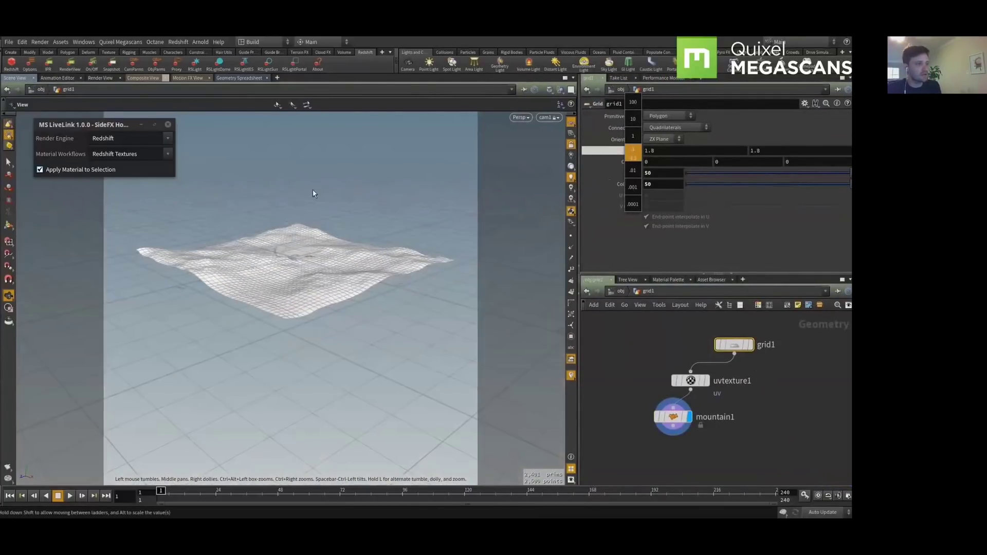
{"action": "key", "text": "u"}
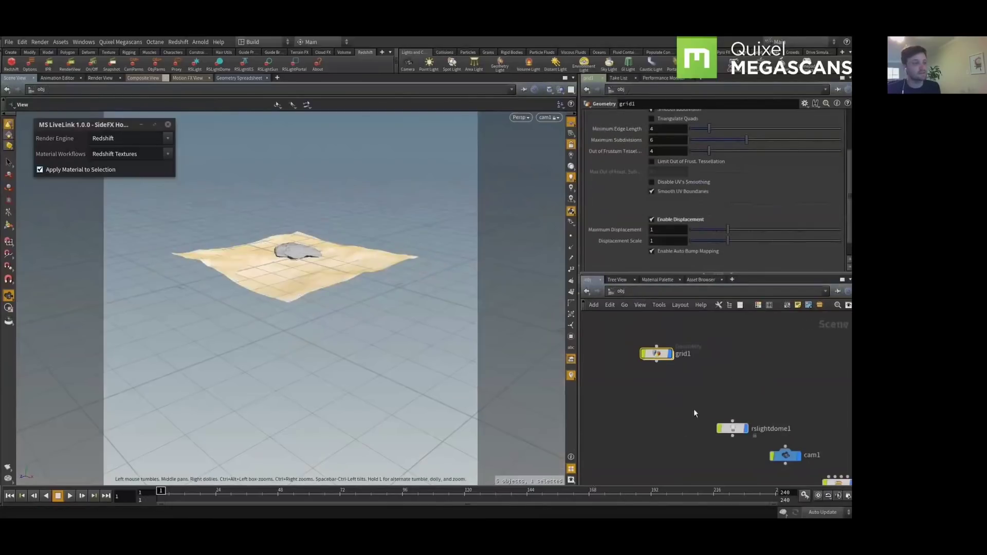
Place the Rock_Granite subnetwork beneath grid1 in the network and frame the rock in the camera view
{"action": "left_click", "coordinate": [730, 453]}
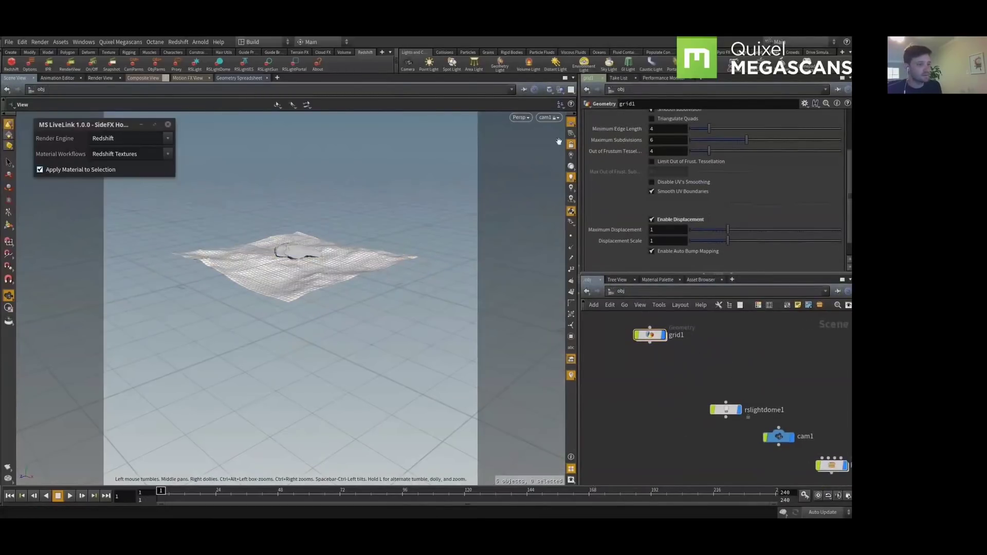
{"action": "left_click_drag", "start_coordinate": [834, 466], "coordinate": [642, 367]}
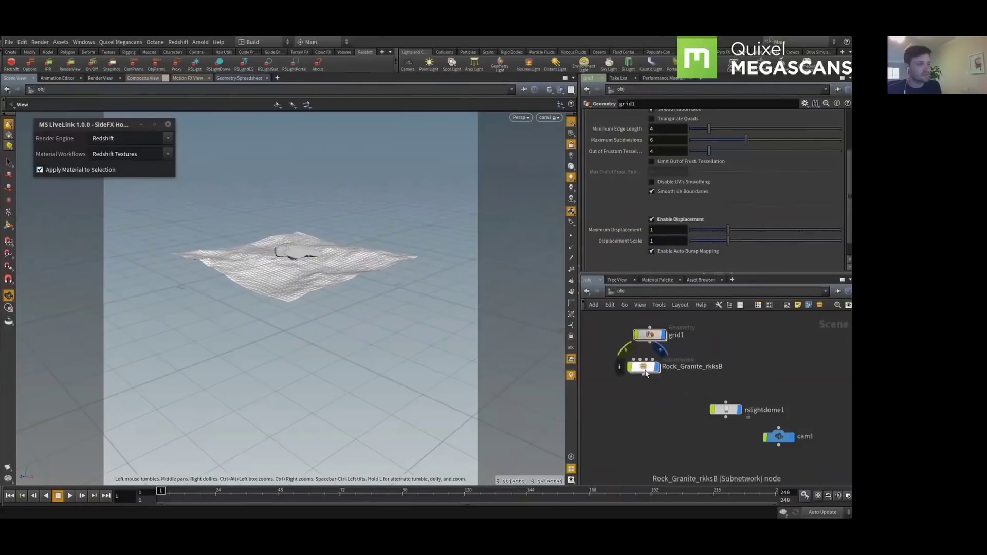
{"action": "key", "text": "g"}
{"action": "left_click_drag", "start_coordinate": [315, 281], "coordinate": [308, 360]}
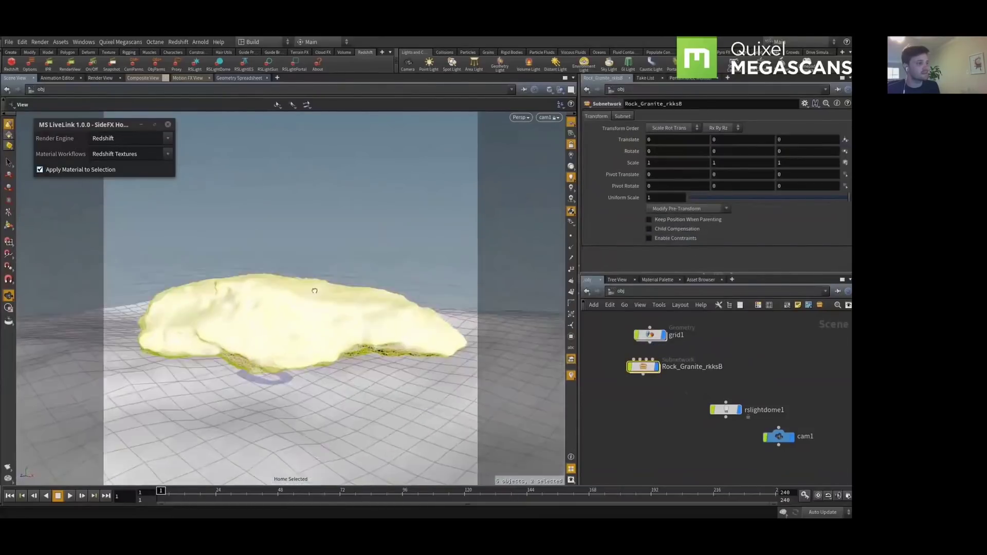
{"action": "middle_click_drag", "start_coordinate": [645, 378], "coordinate": [678, 407]}
{"action": "left_click", "coordinate": [667, 364]}
{"action": "key", "text": "Return"}
{"action": "left_click_drag", "start_coordinate": [271, 323], "coordinate": [303, 286]}
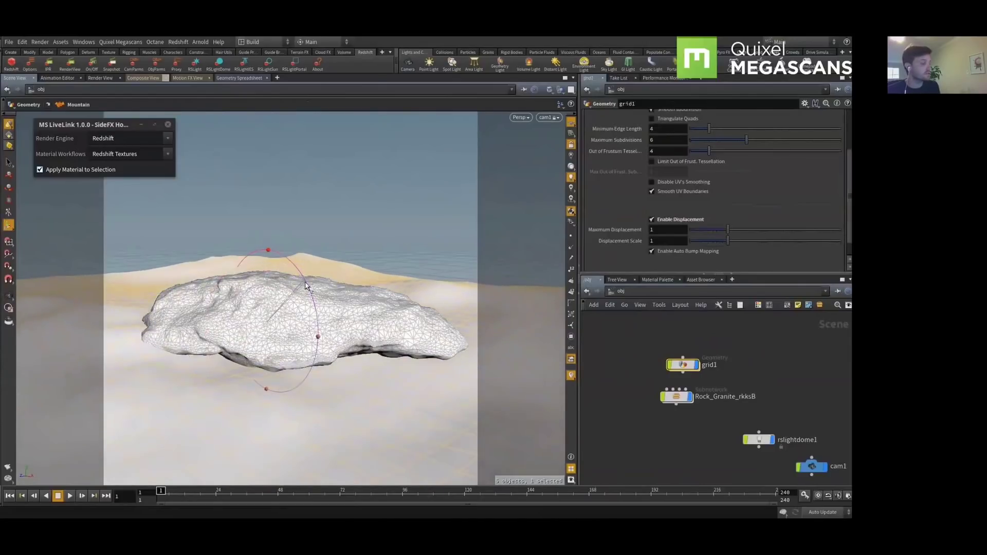
Set cam1's focal length to 100 mm and reframe the whole rock from a higher angle
{"action": "middle_click_drag", "start_coordinate": [699, 447], "coordinate": [688, 418]}
{"action": "left_click", "coordinate": [801, 438]}
{"action": "left_click", "coordinate": [662, 185]}
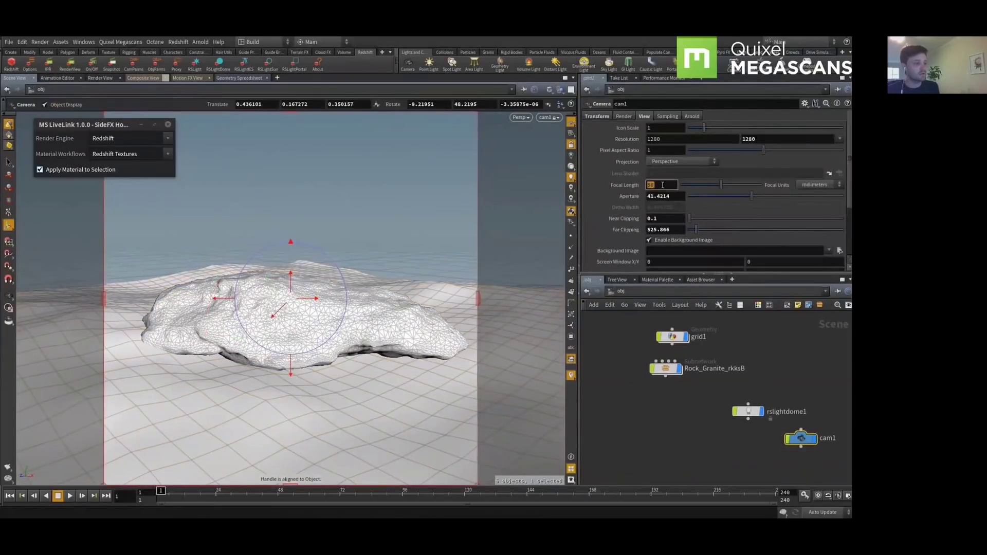
{"action": "type", "text": "100"}
{"action": "key", "text": "Return"}
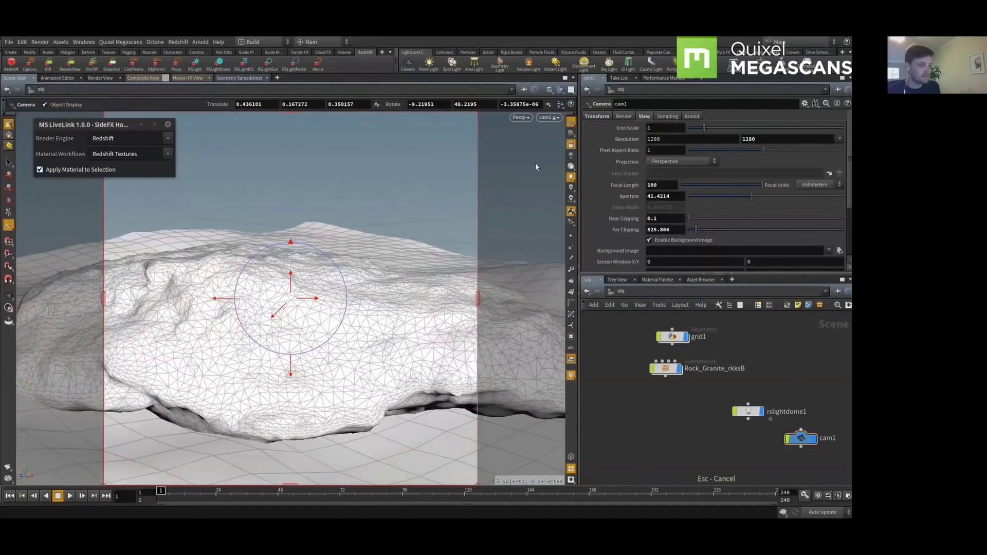
{"action": "key", "text": "Escape"}
{"action": "left_click_drag", "start_coordinate": [381, 191], "coordinate": [326, 287]}
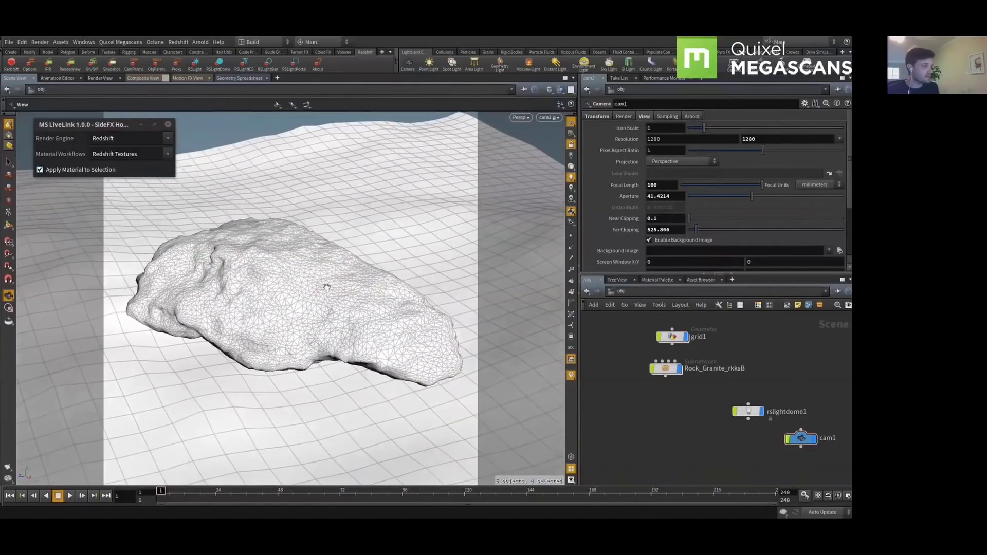
Tidy the object network by placing rslightdome1 above cam1 and lining up grid1 with the rock subnetwork
{"action": "left_click_drag", "start_coordinate": [747, 413], "coordinate": [795, 405]}
{"action": "left_click_drag", "start_coordinate": [715, 402], "coordinate": [650, 333]}
{"action": "left_click", "coordinate": [660, 410]}
Switch to Quixel Bridge and replace the Rock search term with "Mushroom"
{"action": "key", "text": "alt+Tab"}
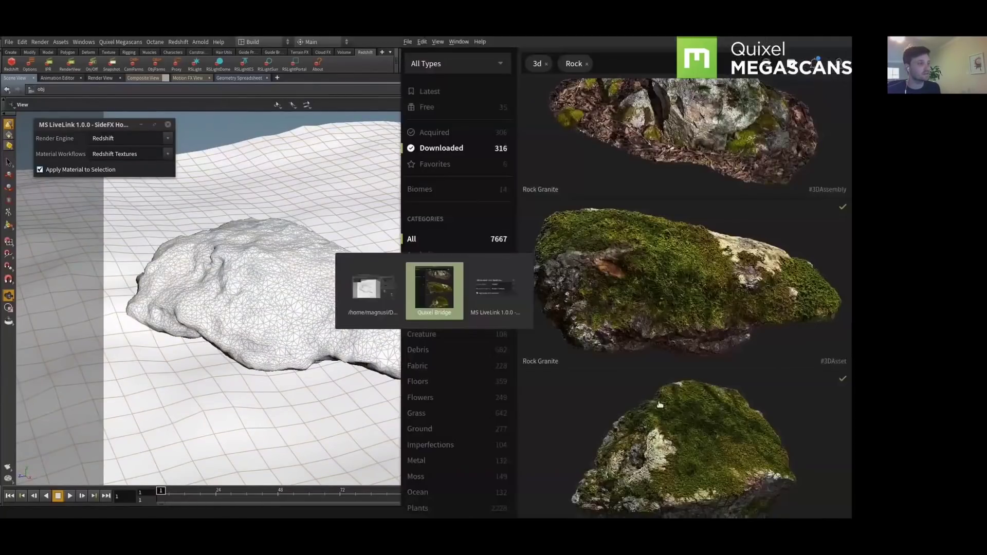
{"action": "double_click", "coordinate": [573, 63]}
{"action": "type", "text": "Mushroom"}
{"action": "key", "text": "Return"}
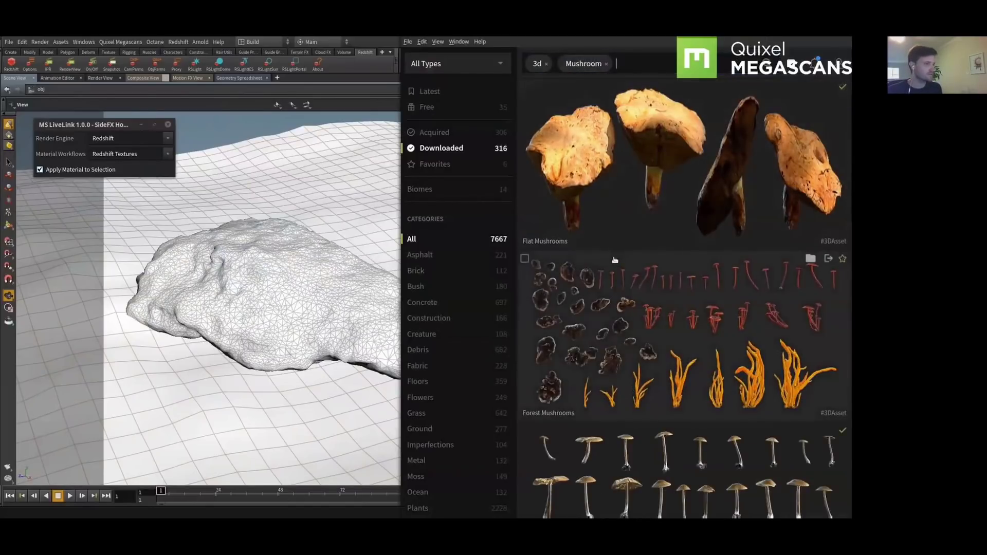
Export the pale, thin-stemmed Forest Mushrooms 3D asset to Houdini and place its subnetwork beneath the rock subnetwork
{"action": "scroll", "coordinate": [771, 309], "scroll_direction": "down", "scroll_amount": 3}
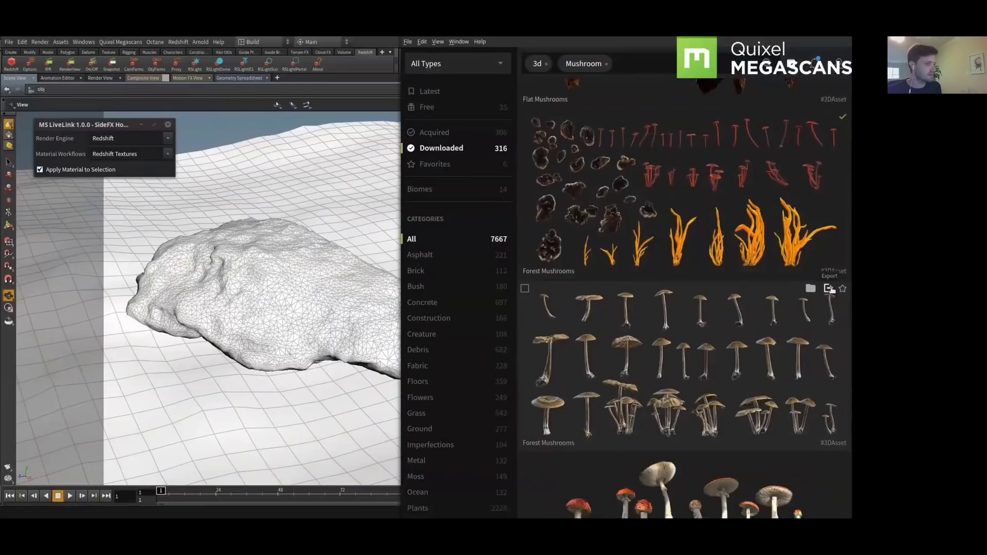
{"action": "left_click", "coordinate": [830, 290]}
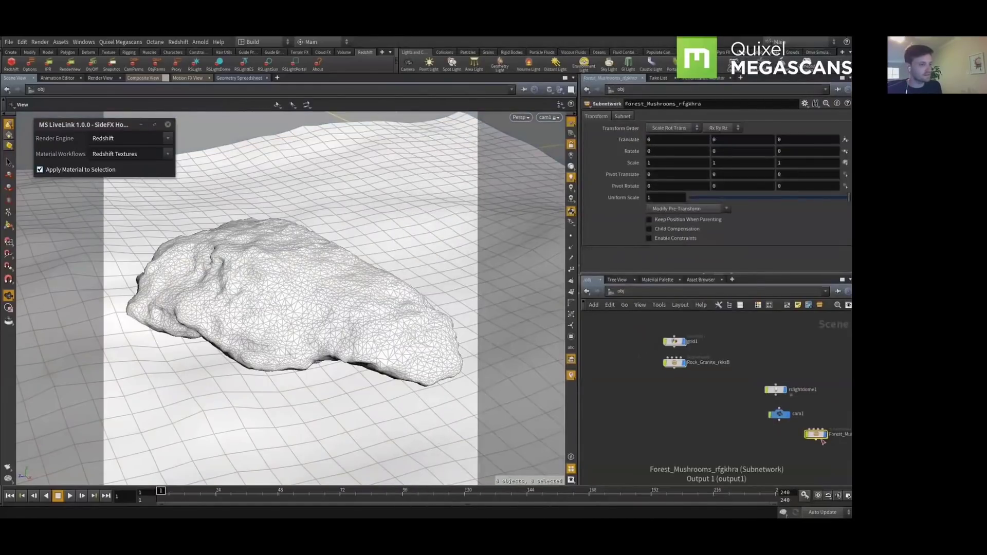
{"action": "left_click", "coordinate": [681, 391]}
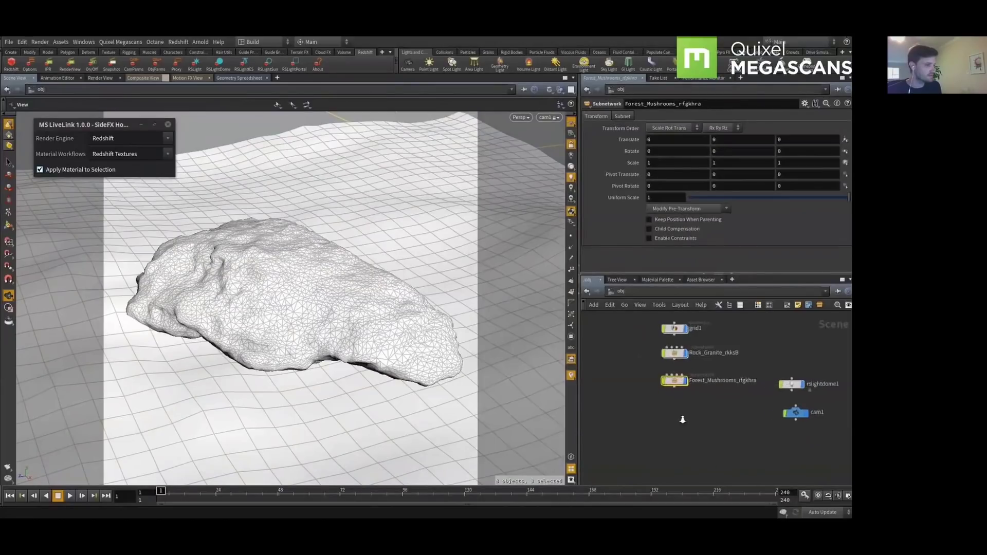
Inside the mushrooms' instance1, set the Source_to_Scatter_on object to the rock geometry Aset_rkksB_1_LOD0 in Rock_Granite_rkksB
{"action": "double_click", "coordinate": [675, 376]}
{"action": "double_click", "coordinate": [772, 338]}
{"action": "left_click", "coordinate": [667, 351]}
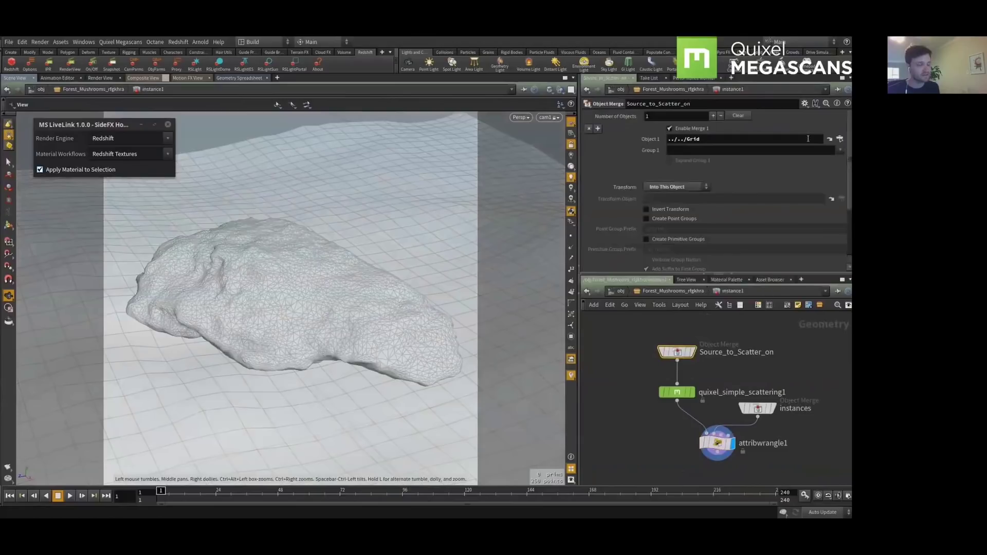
{"action": "left_click", "coordinate": [844, 139]}
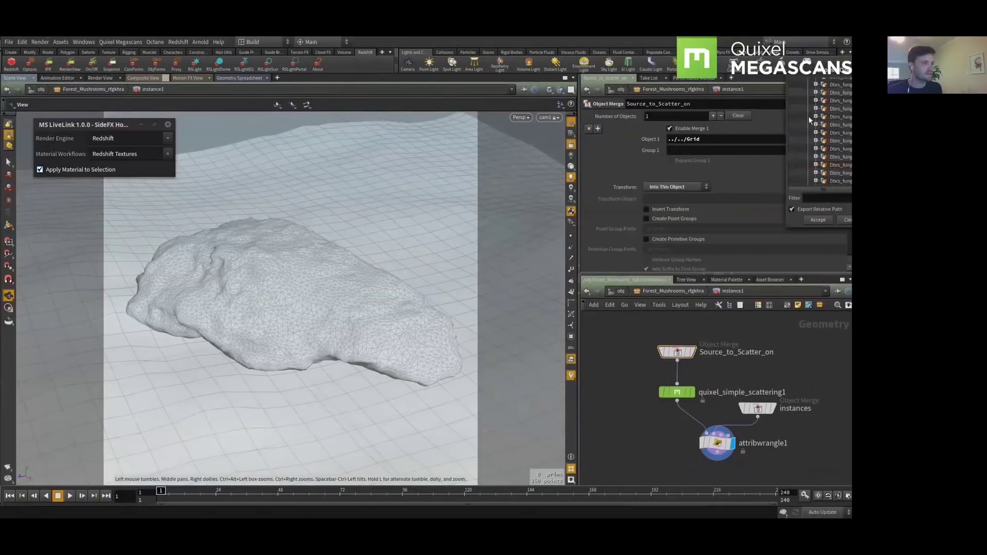
{"action": "left_click", "coordinate": [808, 99]}
{"action": "left_click", "coordinate": [808, 107]}
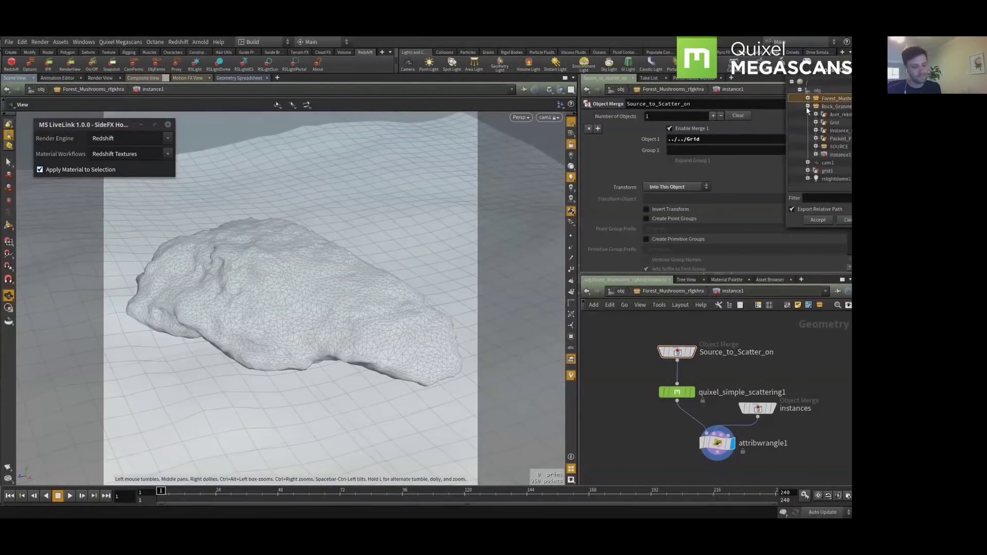
{"action": "double_click", "coordinate": [846, 117]}
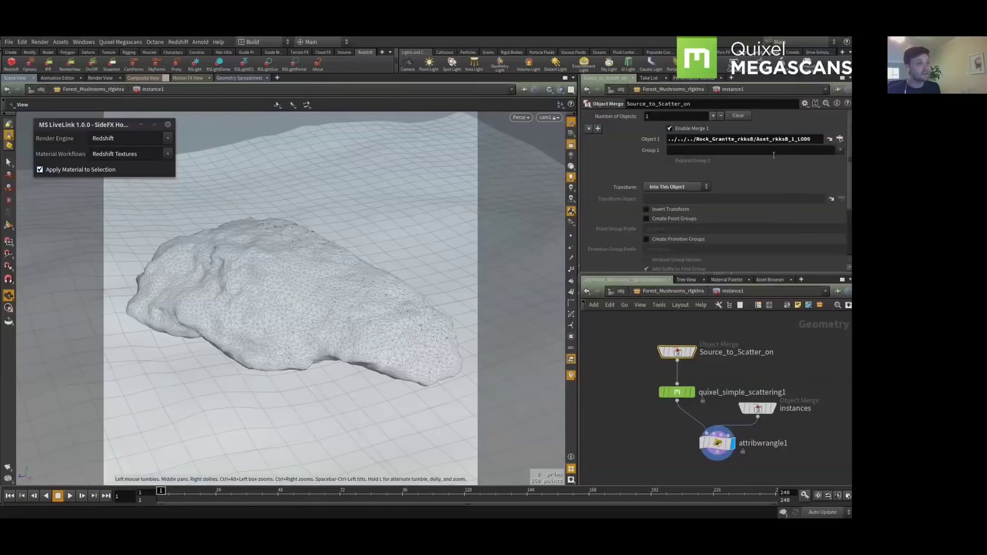
Pin the viewport to the object level and hide the Grid inside the Forest_Mushrooms subnetwork
{"action": "left_click", "coordinate": [668, 291]}
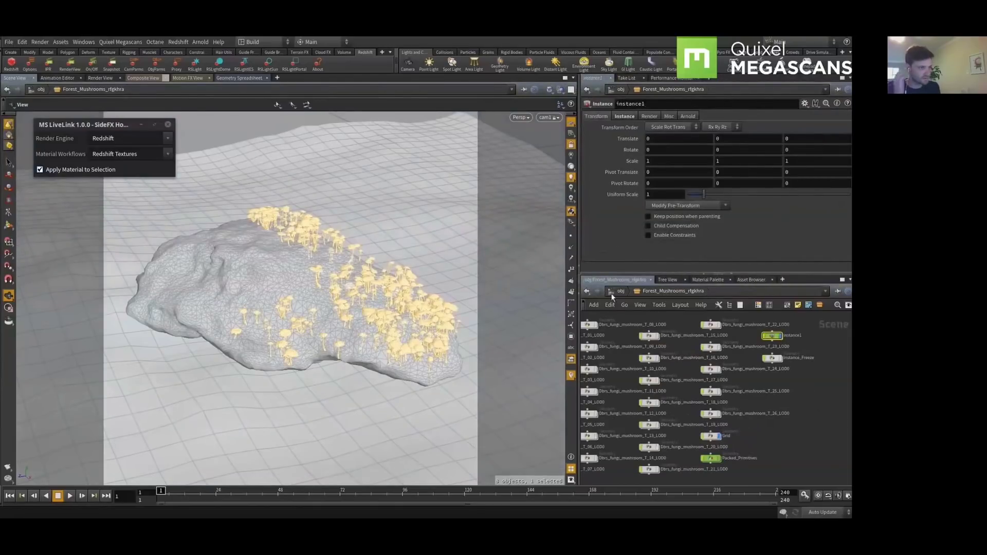
{"action": "left_click", "coordinate": [621, 291]}
{"action": "left_click", "coordinate": [524, 90]}
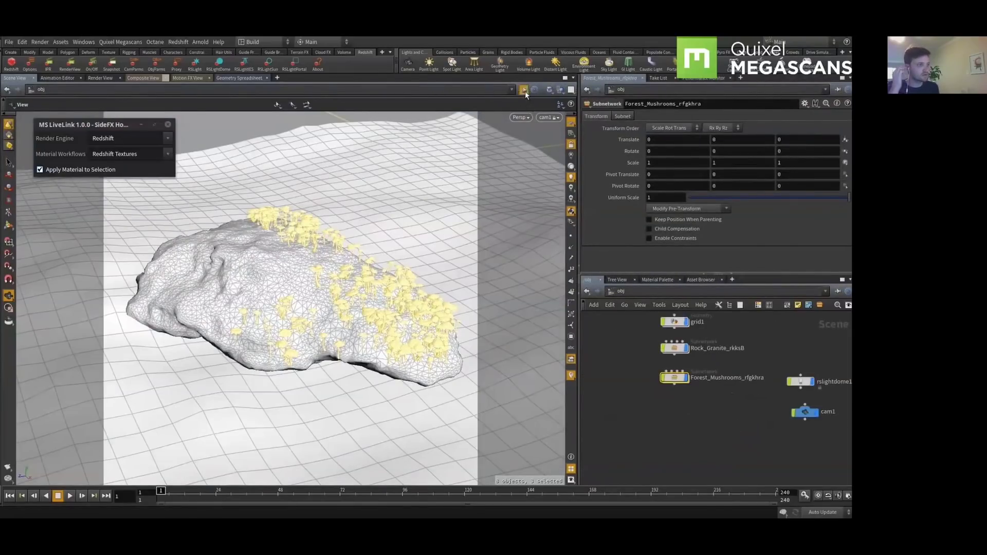
{"action": "double_click", "coordinate": [675, 378]}
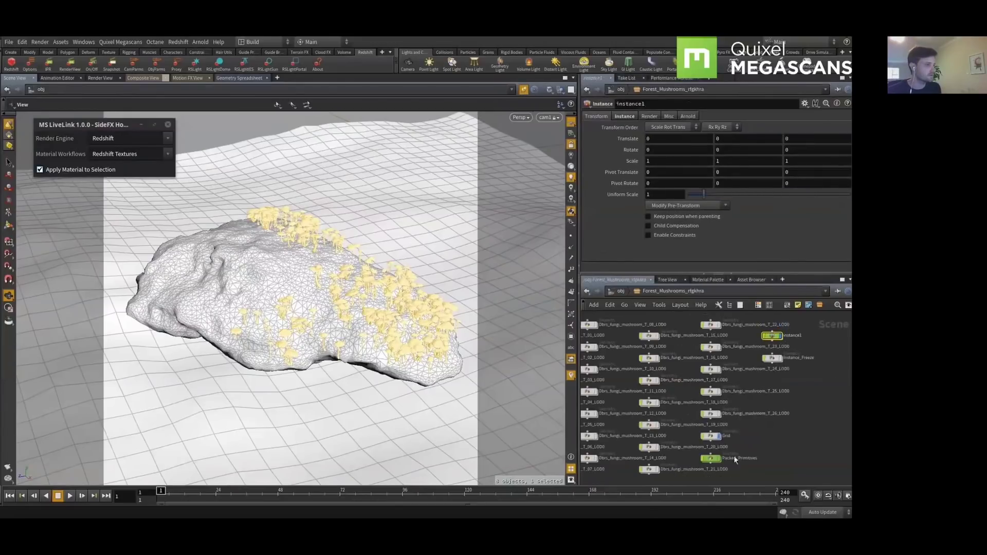
{"action": "left_click", "coordinate": [722, 436]}
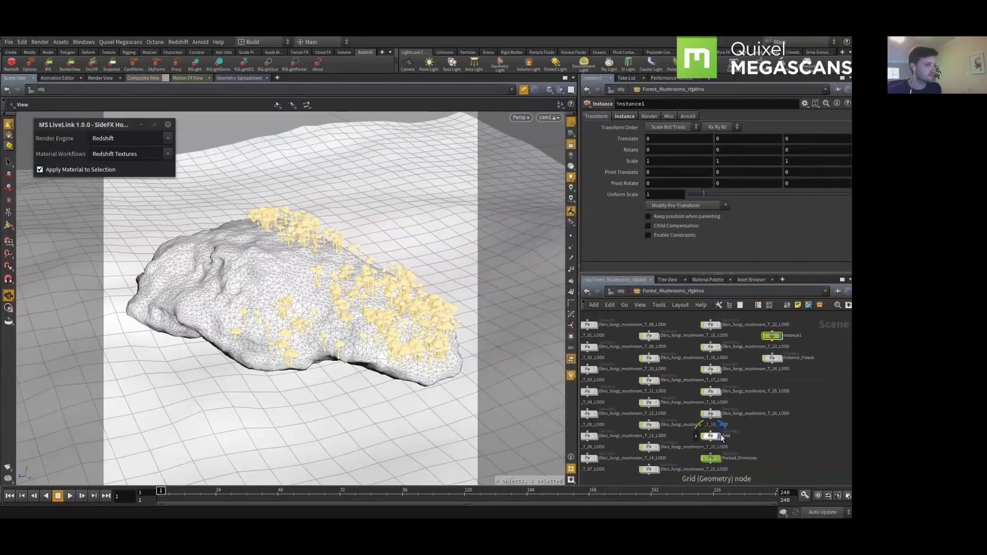
In instance1's quixel_simple_scattering1 node, set the density noise's X offset to 1.7
{"action": "double_click", "coordinate": [773, 336]}
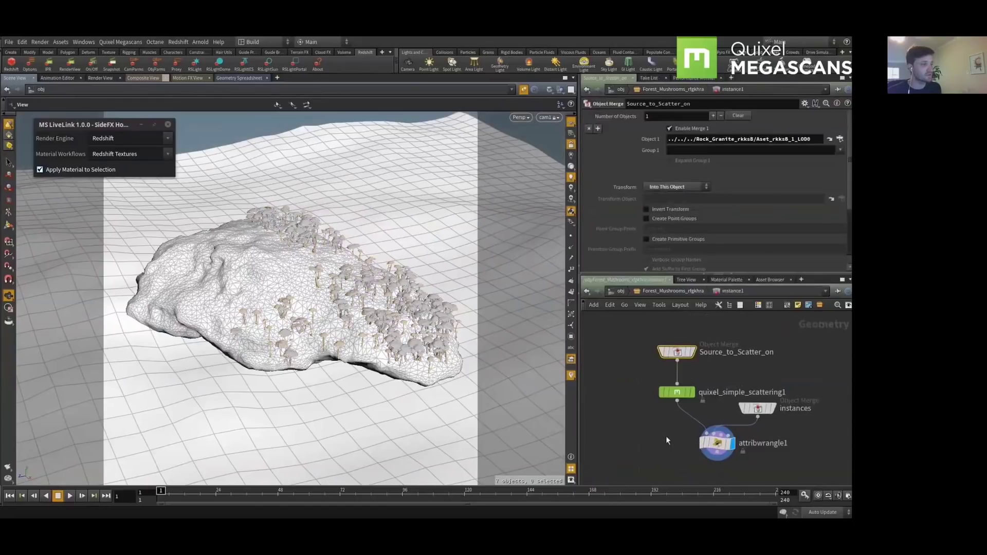
{"action": "left_click", "coordinate": [668, 392]}
{"action": "left_click", "coordinate": [623, 117]}
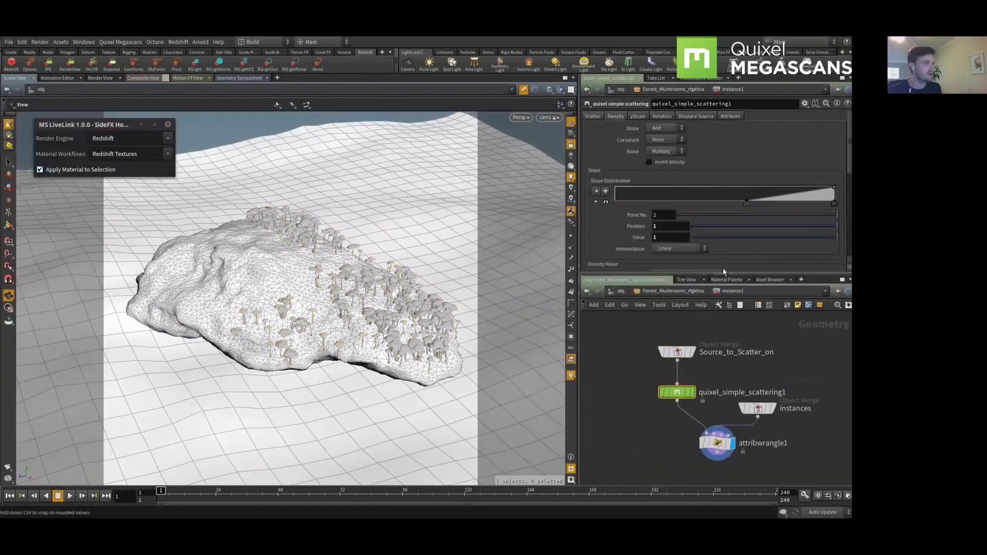
{"action": "left_click_drag", "start_coordinate": [786, 286], "coordinate": [710, 352]}
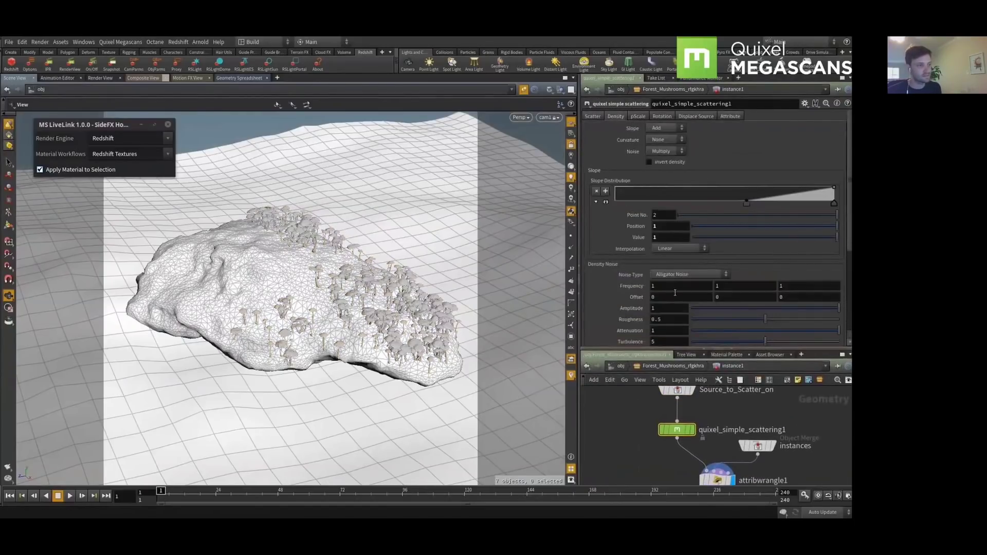
{"action": "middle_click", "coordinate": [658, 286]}
{"action": "middle_click_drag", "start_coordinate": [669, 297], "coordinate": [738, 296]}
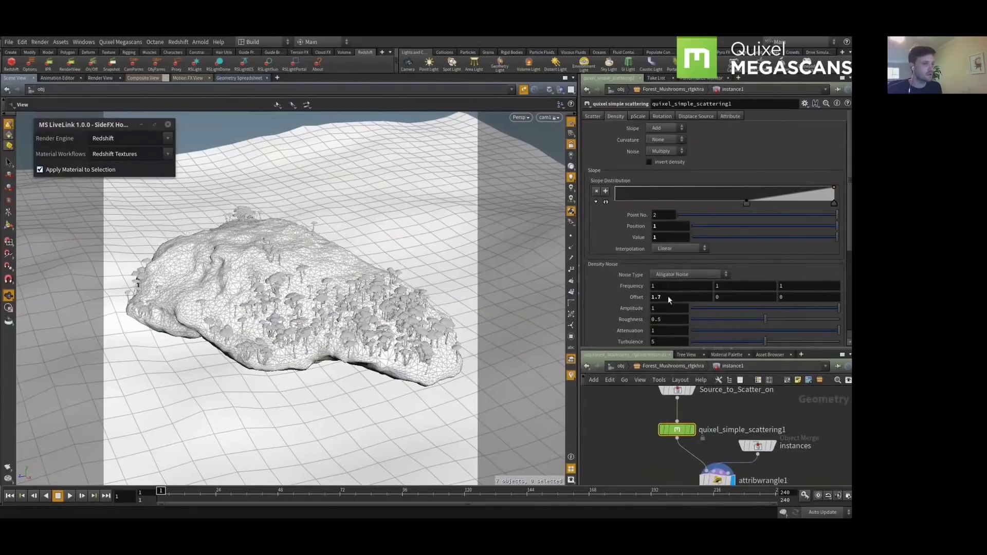
Raise the scattering's pScale Max to 2.456 for more variation in mushroom size
{"action": "scroll", "coordinate": [699, 278], "scroll_direction": "down", "scroll_amount": 5}
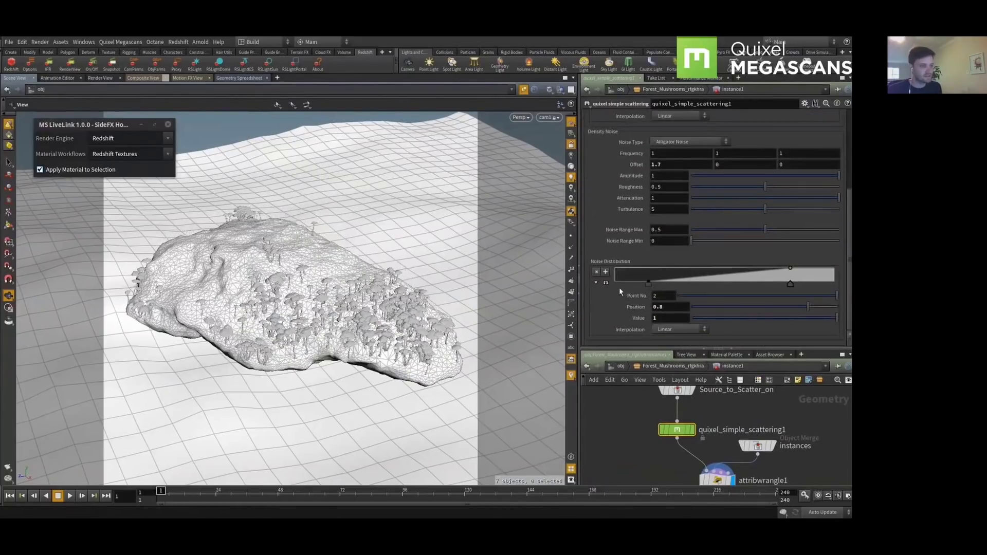
{"action": "scroll", "coordinate": [684, 221], "scroll_direction": "up", "scroll_amount": 5}
{"action": "left_click", "coordinate": [639, 116]}
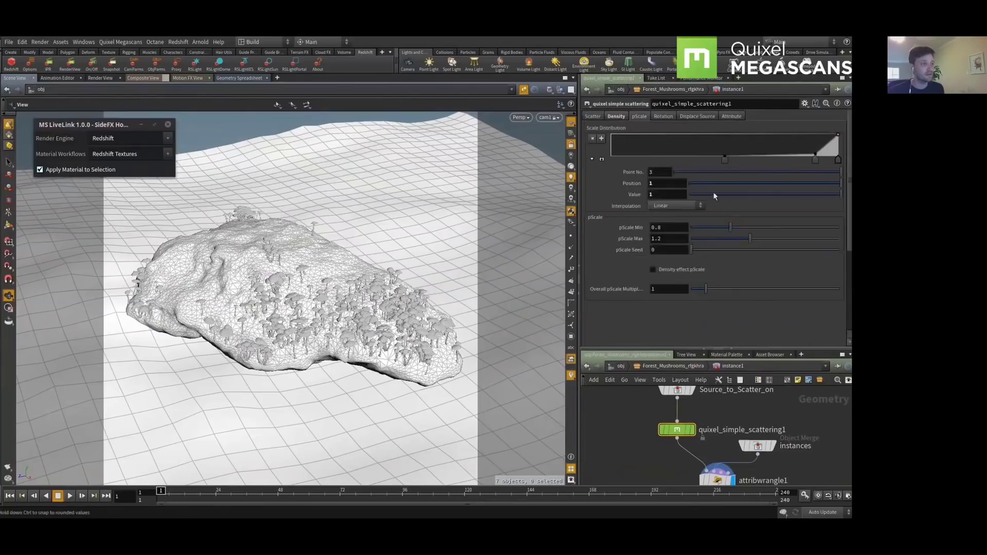
{"action": "left_click_drag", "start_coordinate": [755, 238], "coordinate": [813, 240]}
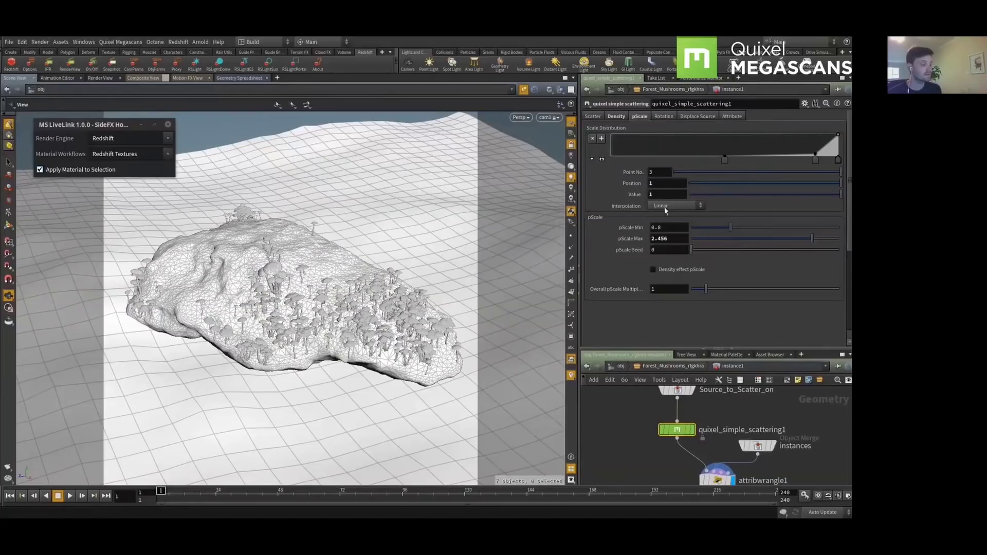
Enable Density effect pScale and set the density pScale minimum to 0.749 and maximum to 2.7
{"action": "left_click", "coordinate": [662, 269]}
{"action": "scroll", "coordinate": [676, 274], "scroll_direction": "down", "scroll_amount": 3}
{"action": "left_click_drag", "start_coordinate": [736, 270], "coordinate": [747, 269]}
{"action": "middle_click_drag", "start_coordinate": [671, 279], "coordinate": [683, 275]}
{"action": "scroll", "coordinate": [683, 275], "scroll_direction": "up", "scroll_amount": 5}
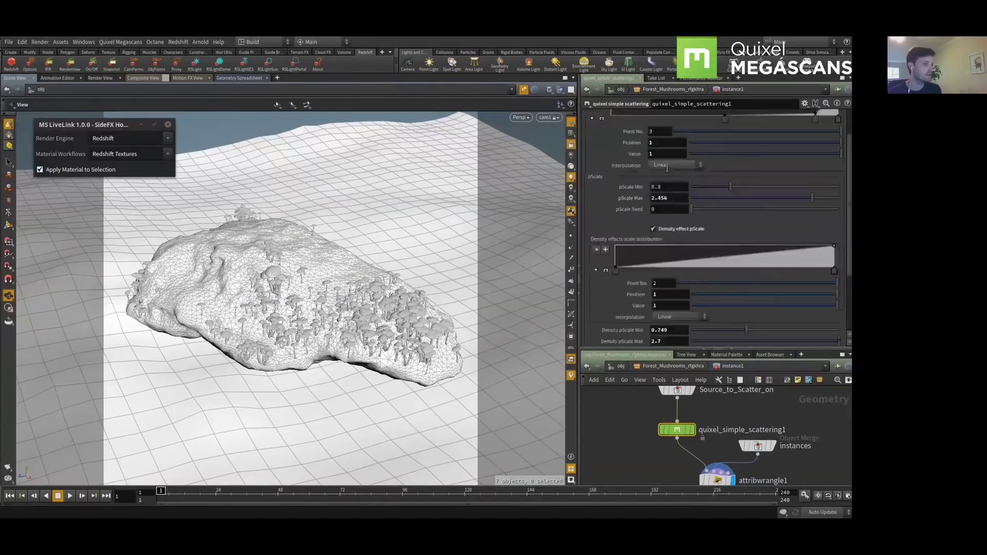
Move the Slope Distribution ramp's end point to position about 0.92 and set the density noise's Y offset to 1
{"action": "left_click", "coordinate": [616, 116]}
{"action": "scroll", "coordinate": [678, 247], "scroll_direction": "down", "scroll_amount": 4}
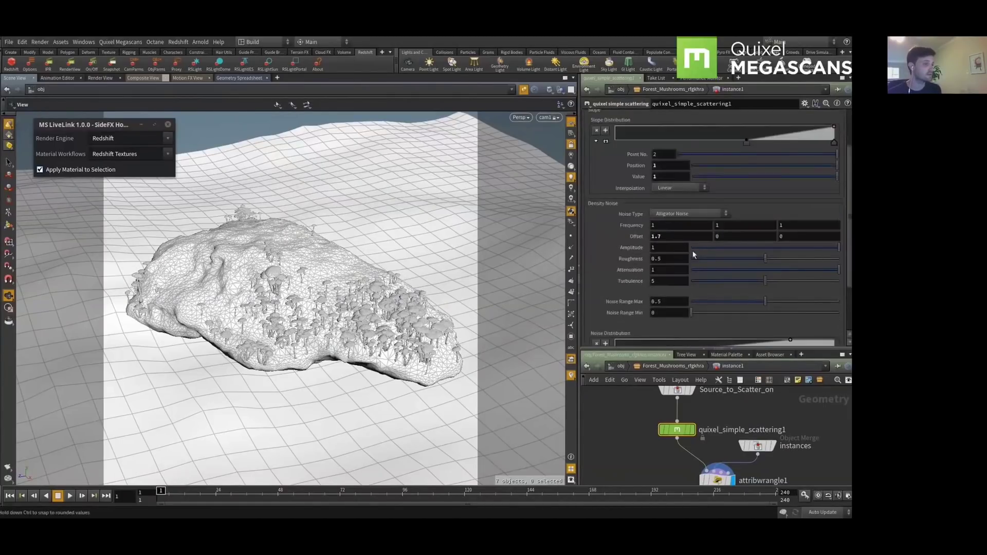
{"action": "scroll", "coordinate": [720, 265], "scroll_direction": "up", "scroll_amount": 4}
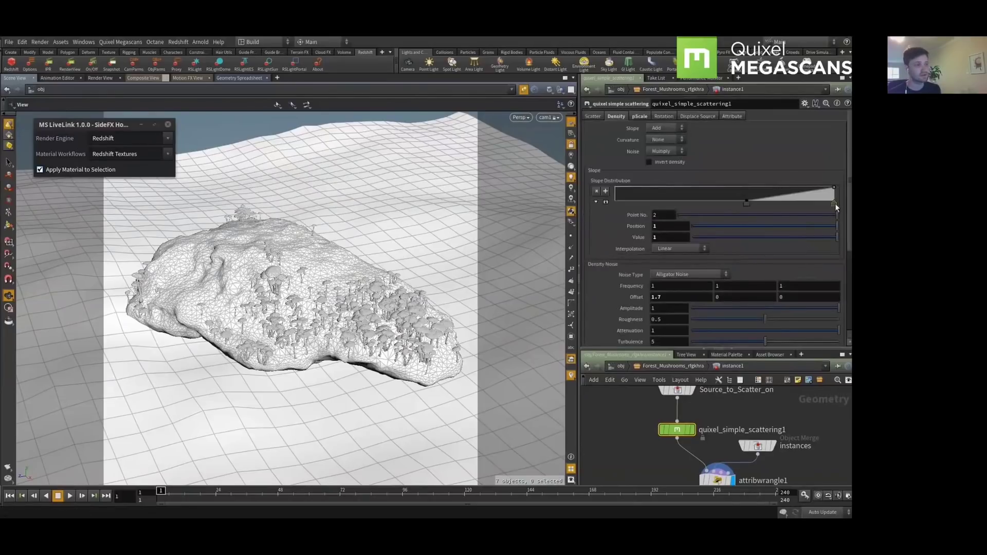
{"action": "left_click_drag", "start_coordinate": [836, 202], "coordinate": [815, 203]}
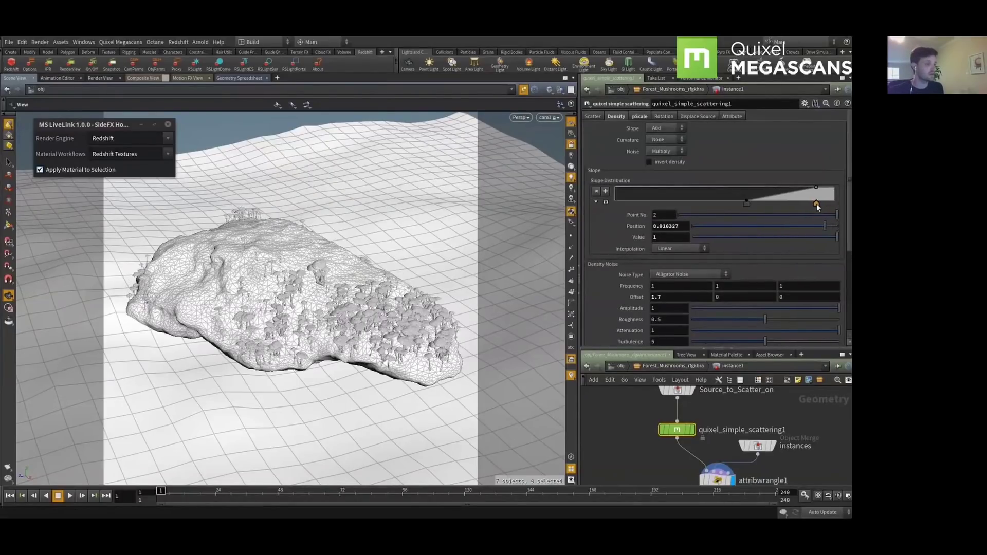
{"action": "scroll", "coordinate": [789, 303], "scroll_direction": "down", "scroll_amount": 4}
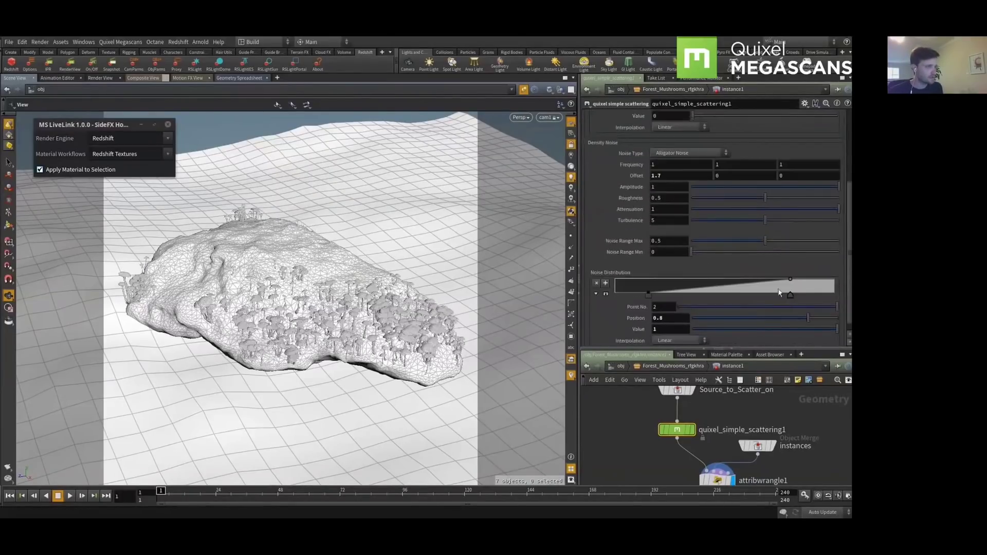
{"action": "middle_click_drag", "start_coordinate": [735, 175], "coordinate": [784, 176]}
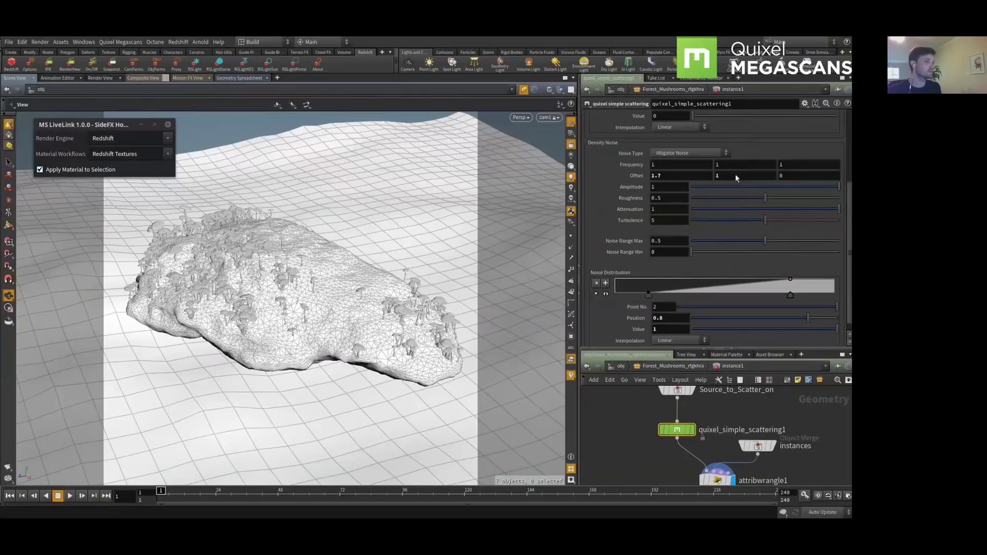
Return to the object level and rename the grid1 geometry node as ground
{"action": "key", "text": "u"}
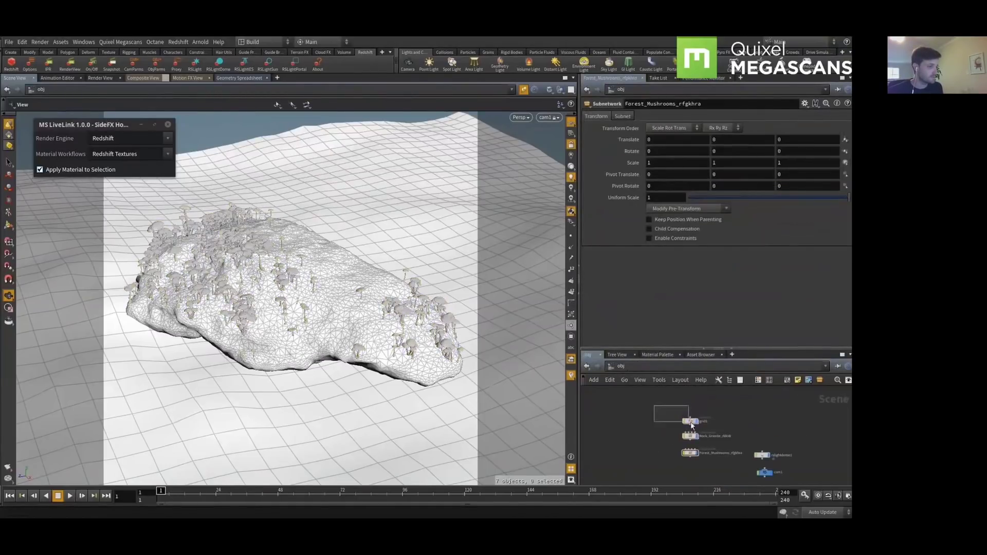
{"action": "left_click", "coordinate": [690, 421]}
{"action": "scroll", "coordinate": [730, 425], "scroll_direction": "up", "scroll_amount": 5}
{"action": "double_click", "coordinate": [664, 415]}
{"action": "type", "text": "gro"}
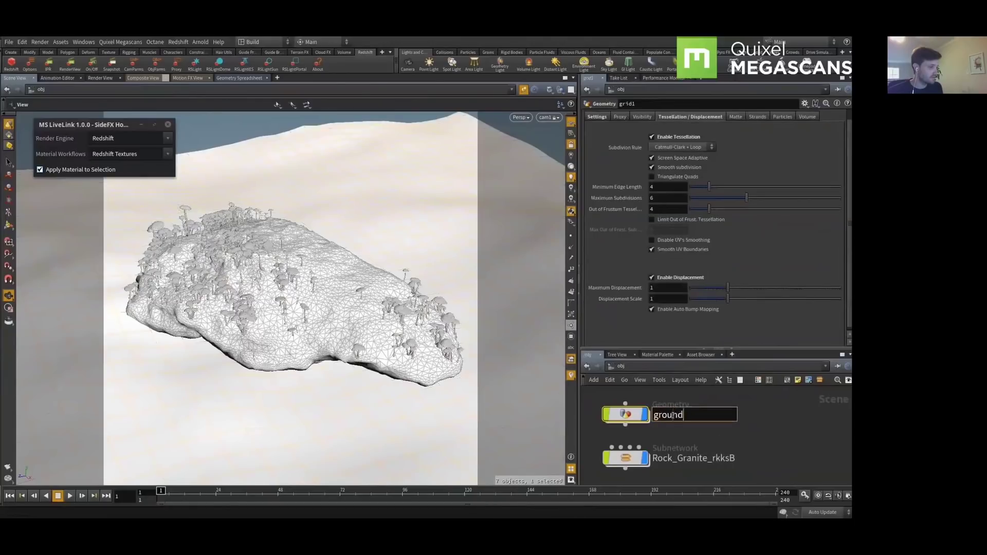
{"action": "type", "text": "und"}
{"action": "key", "text": "Return"}
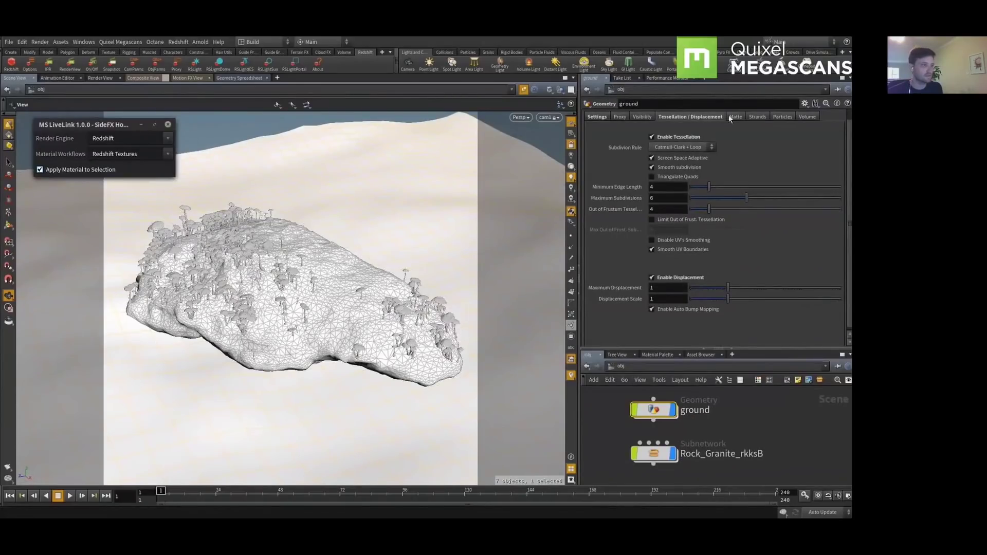
Check the material assignment in the ground object's render settings and enlarge the network area
{"action": "scroll", "coordinate": [729, 170], "scroll_direction": "up", "scroll_amount": 1}
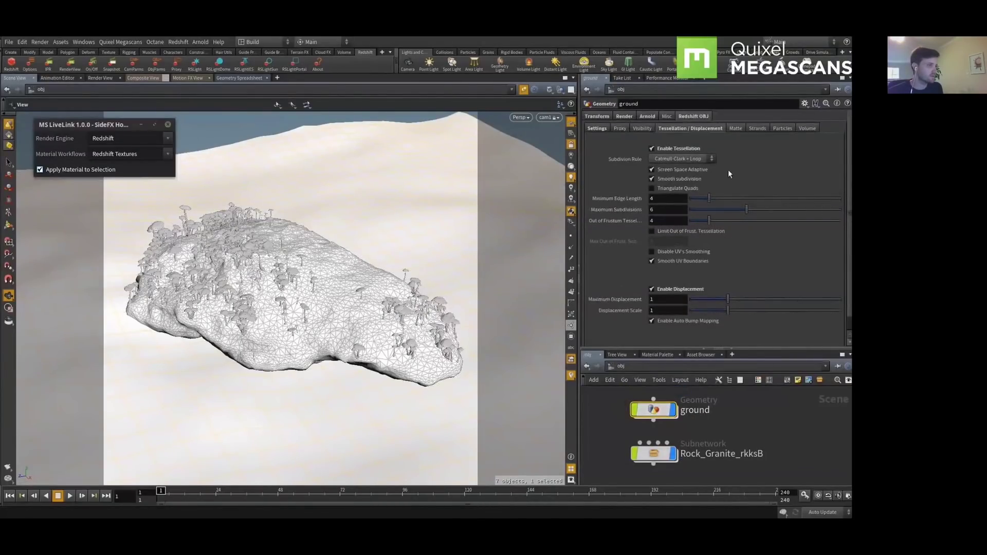
{"action": "left_click", "coordinate": [625, 116]}
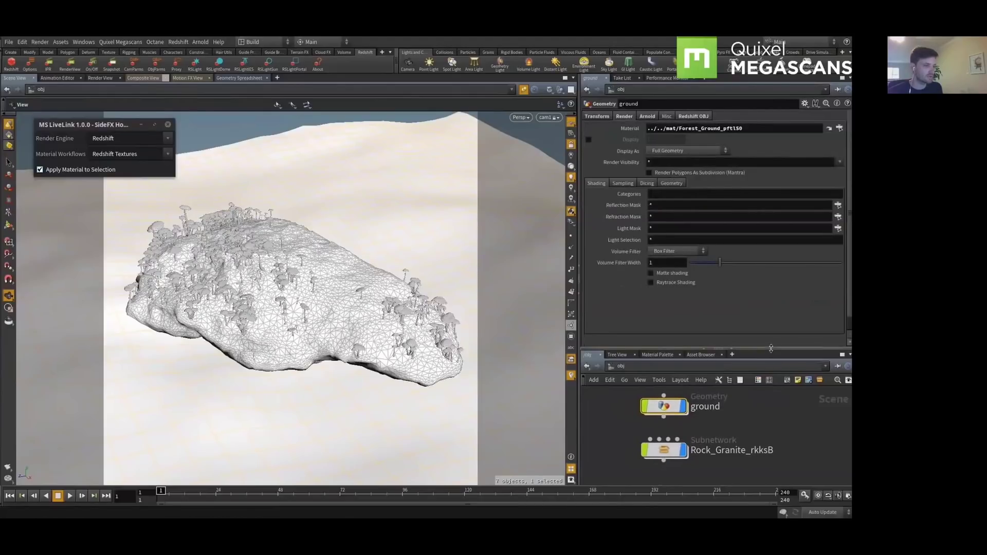
{"action": "left_click_drag", "start_coordinate": [741, 349], "coordinate": [740, 326]}
{"action": "left_click", "coordinate": [627, 411]}
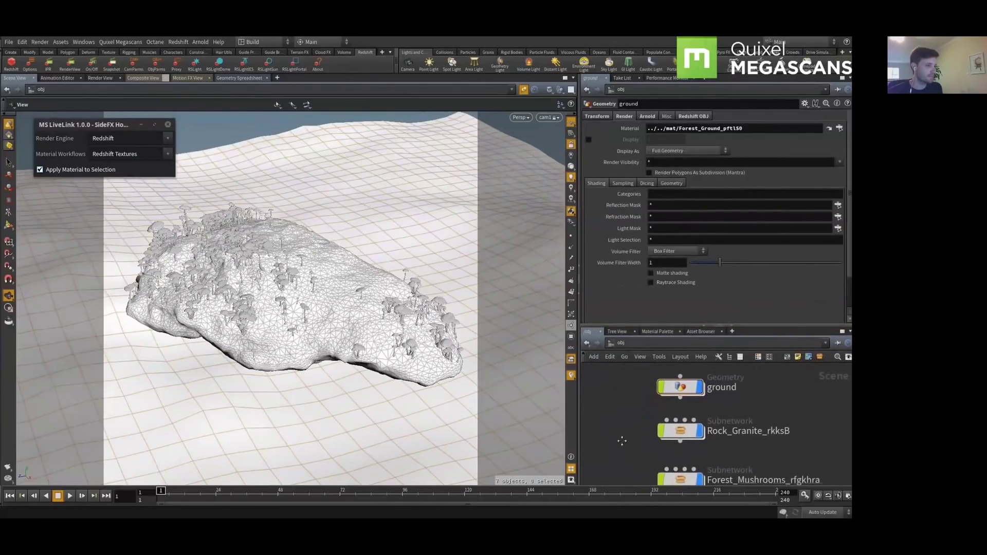
Switch to Quixel Bridge and replace the Mushroom filter with a search for lilly in the downloaded 3D assets
{"action": "key", "text": "alt+Tab"}
{"action": "key", "text": "alt+Tab"}
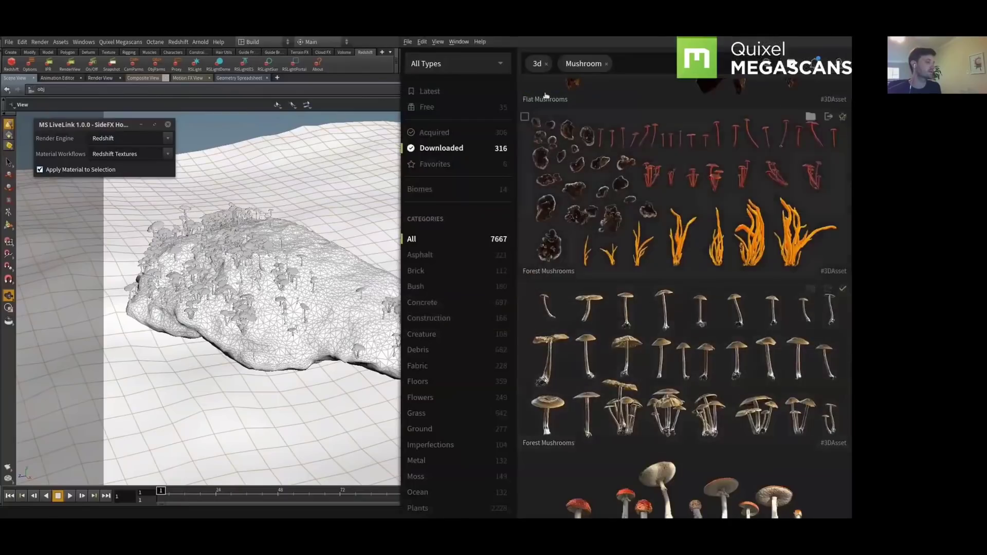
{"action": "left_click", "coordinate": [606, 64]}
{"action": "type", "text": "lilly"}
{"action": "key", "text": "Return"}
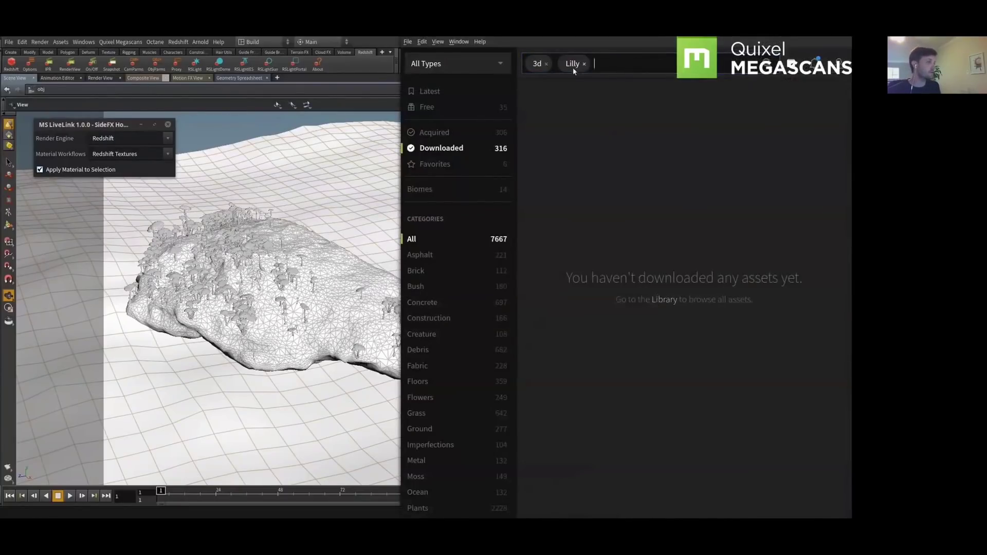
Replace the search term with clover and export the Clovers plant to Houdini as 4K JPEG with LOD 0
{"action": "left_click", "coordinate": [597, 66]}
{"action": "type", "text": "c"}
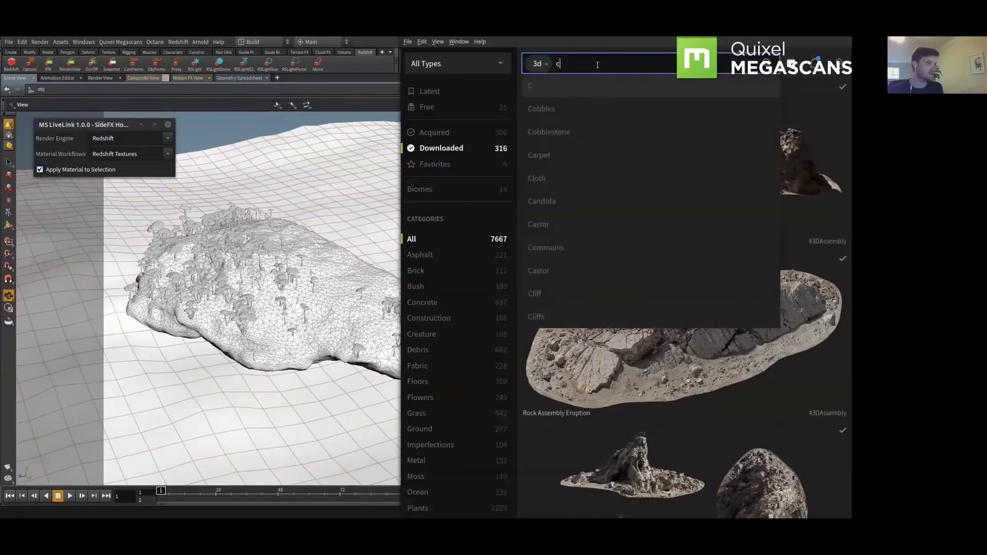
{"action": "type", "text": "lover"}
{"action": "key", "text": "Return"}
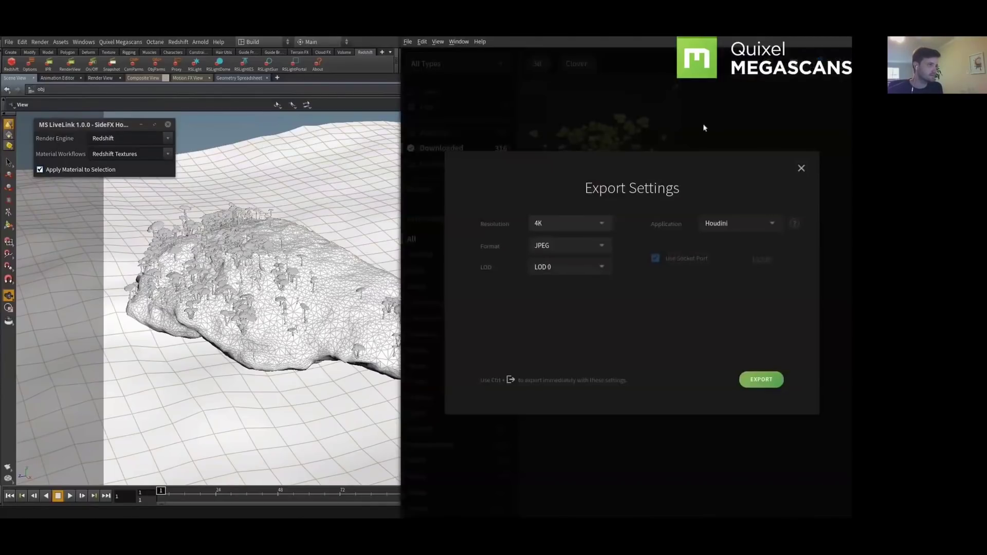
{"action": "left_click", "coordinate": [761, 381]}
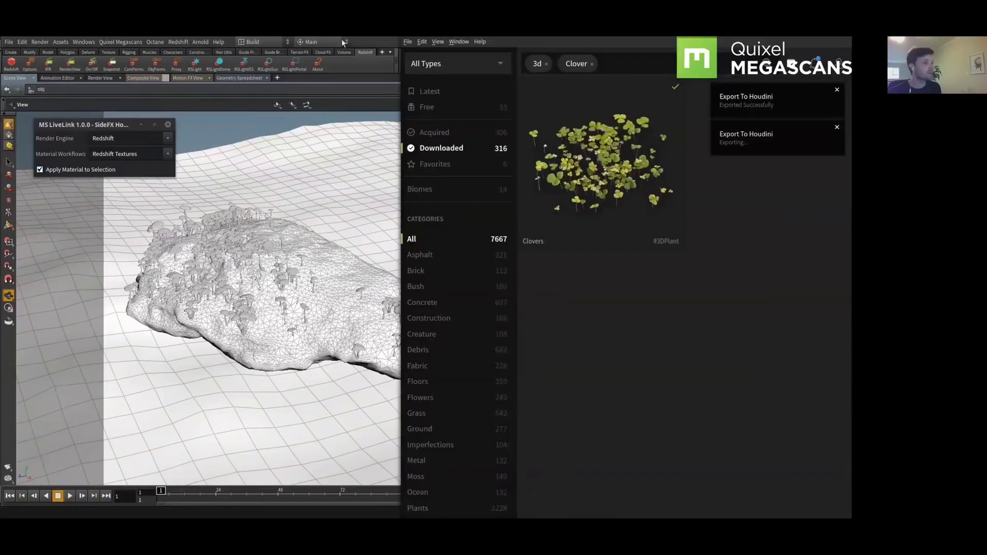
Switch back to Houdini and place the imported Clovers subnetwork below the Forest_Mushrooms node
{"action": "left_click", "coordinate": [382, 81]}
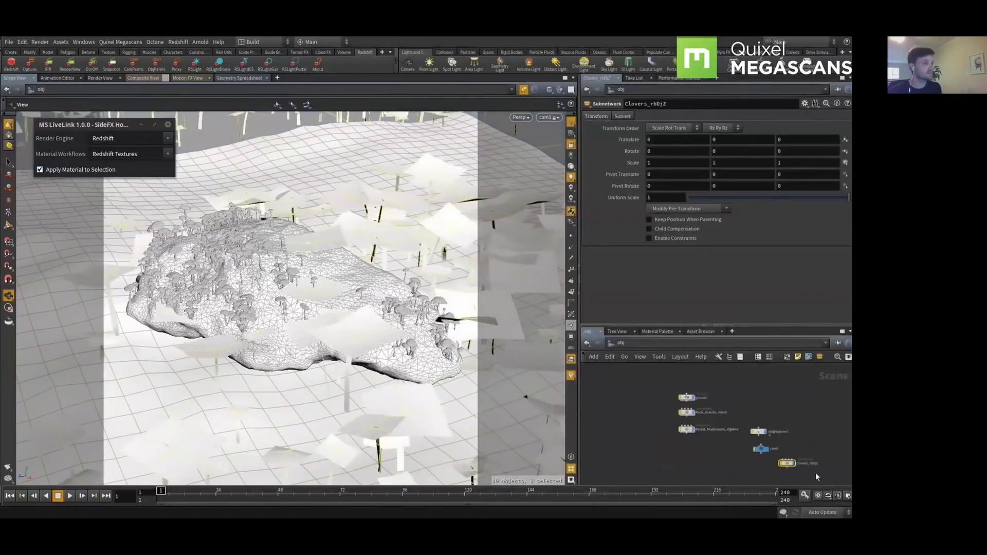
{"action": "left_click_drag", "start_coordinate": [744, 470], "coordinate": [686, 450]}
{"action": "scroll", "coordinate": [685, 450], "scroll_direction": "up", "scroll_amount": 2}
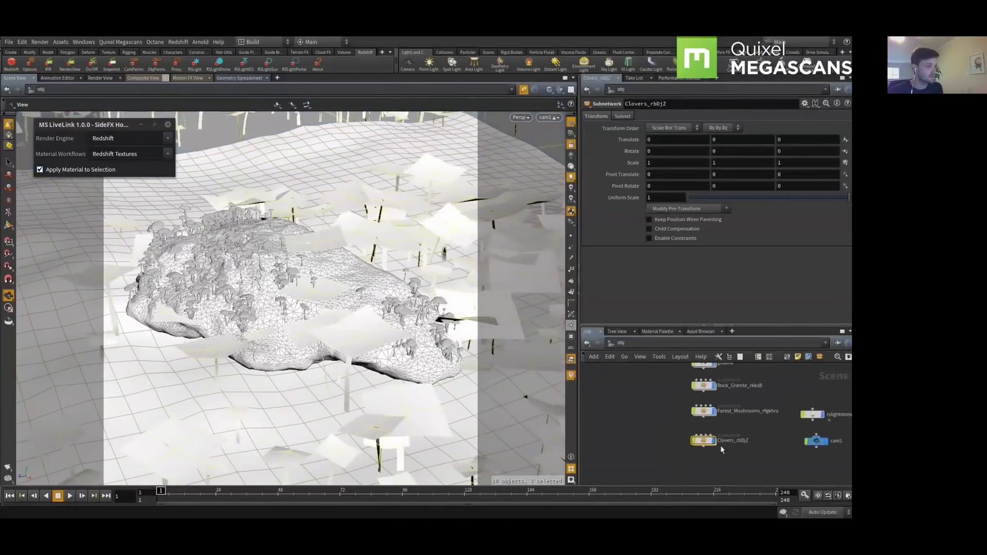
Inside the Clovers subnetwork's instance1, point the Source_to_Scatter_on merge's Object 1 to the ground object
{"action": "double_click", "coordinate": [703, 441]}
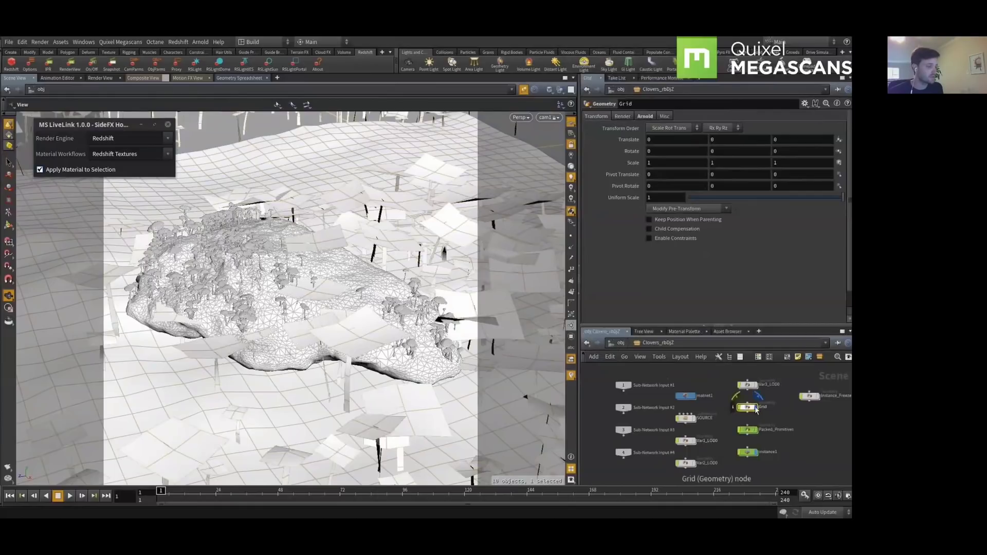
{"action": "double_click", "coordinate": [747, 455]}
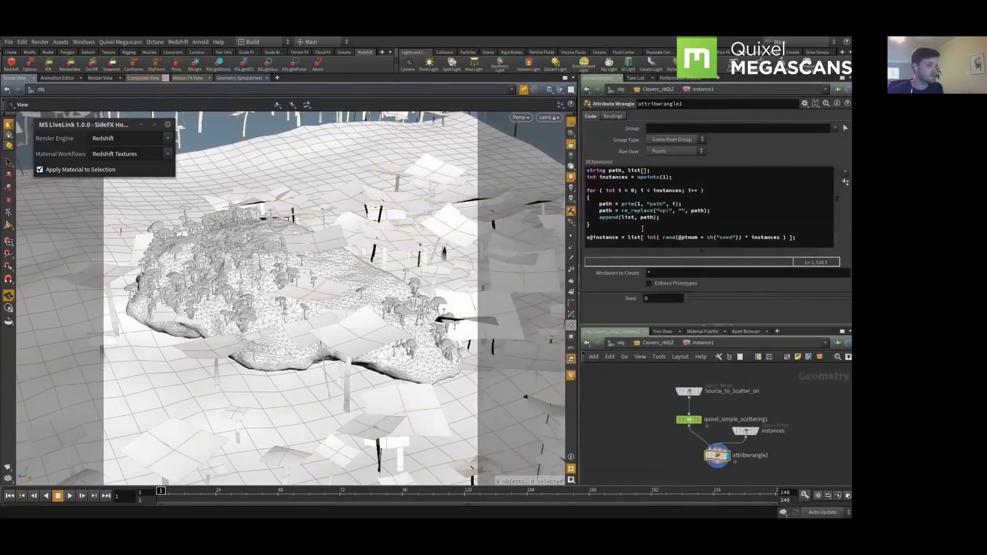
{"action": "left_click", "coordinate": [689, 392]}
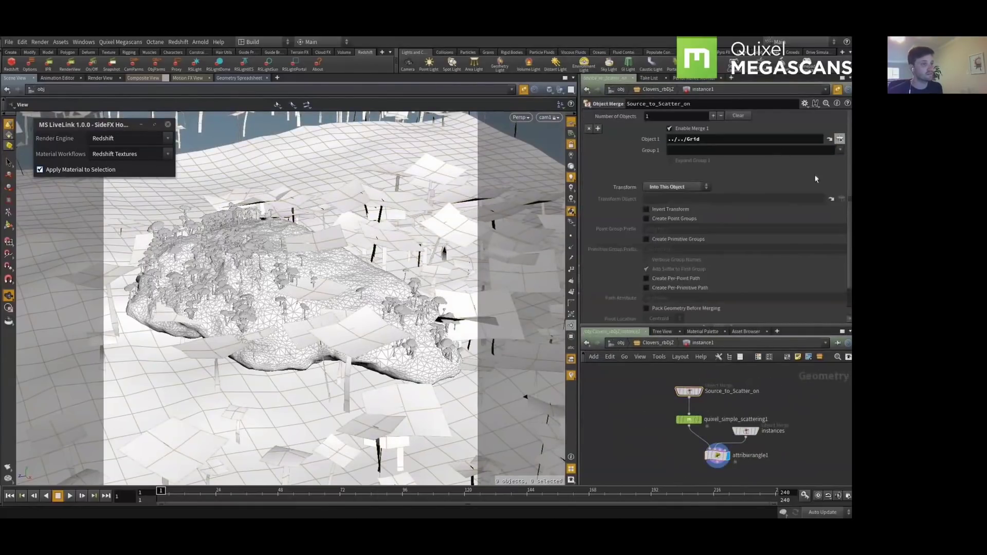
{"action": "left_click", "coordinate": [829, 139]}
{"action": "left_click_drag", "start_coordinate": [848, 79], "coordinate": [687, 139]}
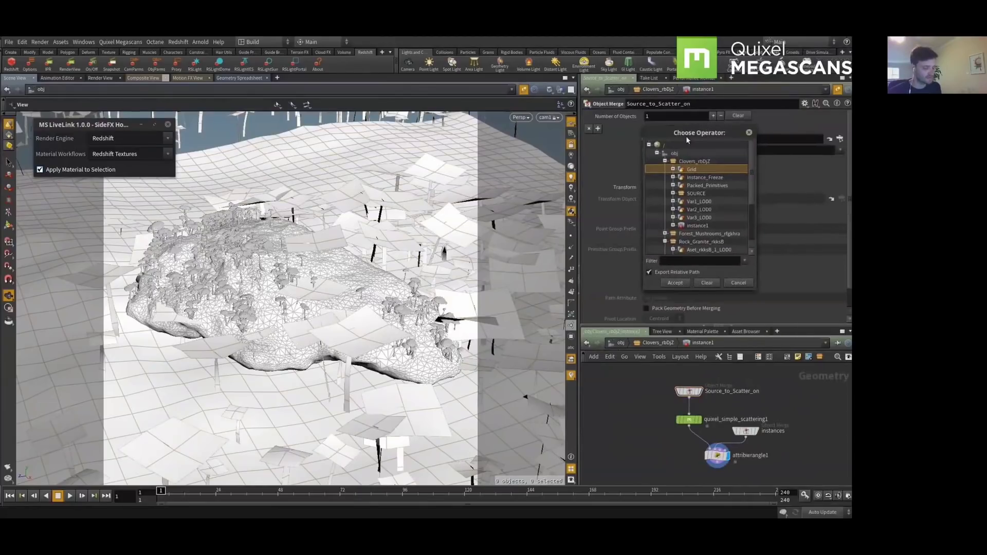
{"action": "left_click", "coordinate": [668, 161]}
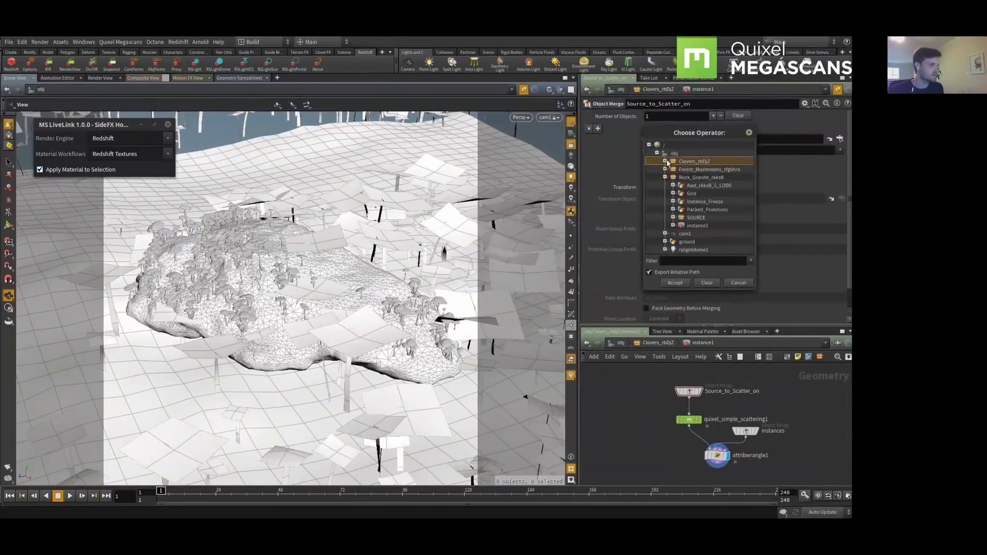
{"action": "left_click", "coordinate": [666, 177]}
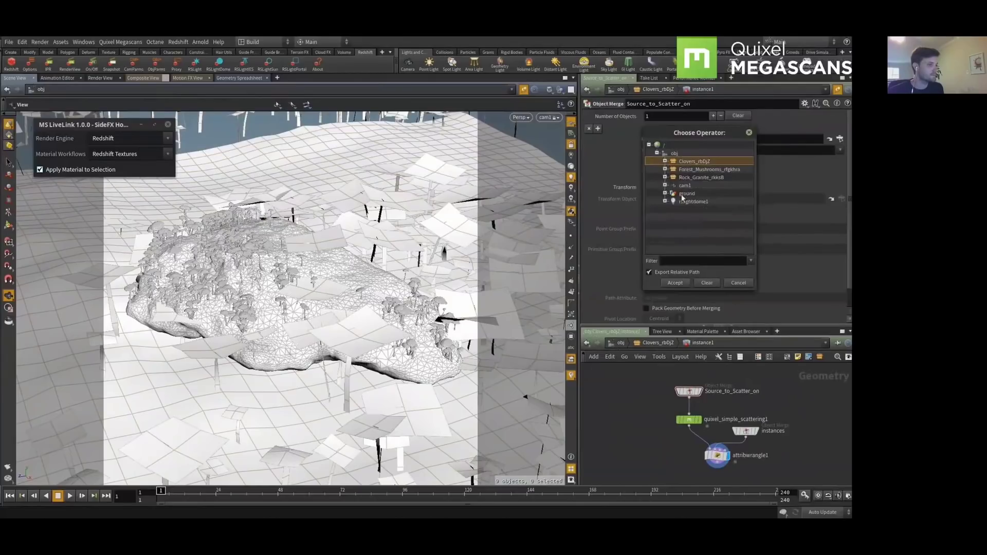
{"action": "double_click", "coordinate": [680, 194]}
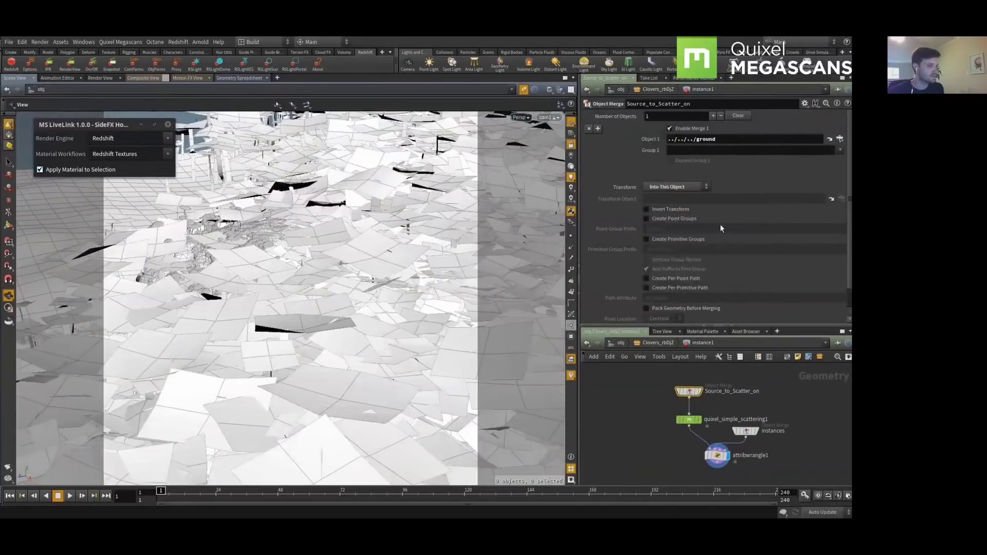
Set the overall pScale multiplier of the clovers' quixel_simple_scattering1 node to 0.2
{"action": "left_click", "coordinate": [689, 420]}
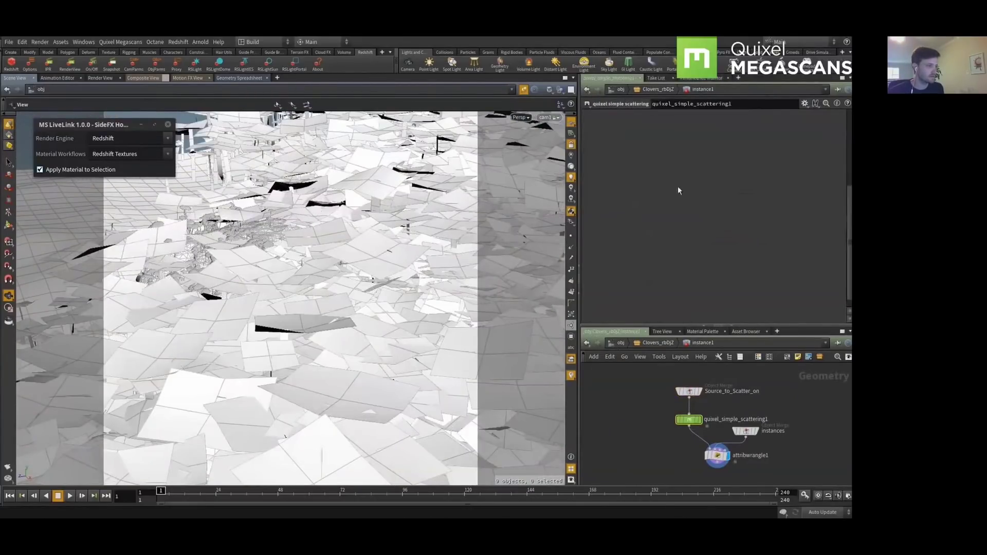
{"action": "left_click", "coordinate": [637, 116]}
{"action": "scroll", "coordinate": [676, 218], "scroll_direction": "down", "scroll_amount": 3}
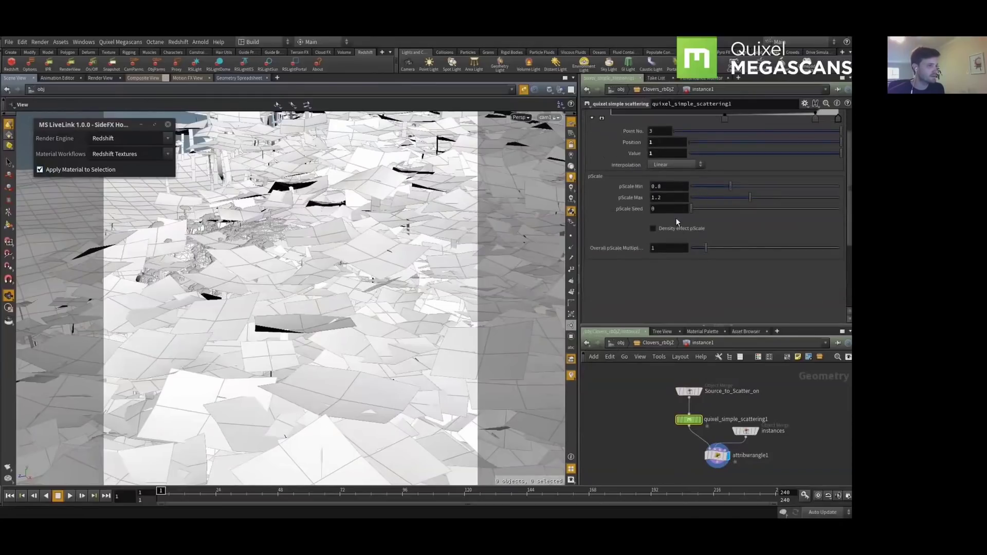
{"action": "middle_click_drag", "start_coordinate": [678, 248], "coordinate": [630, 249]}
{"action": "scroll", "coordinate": [738, 212], "scroll_direction": "up", "scroll_amount": 3}
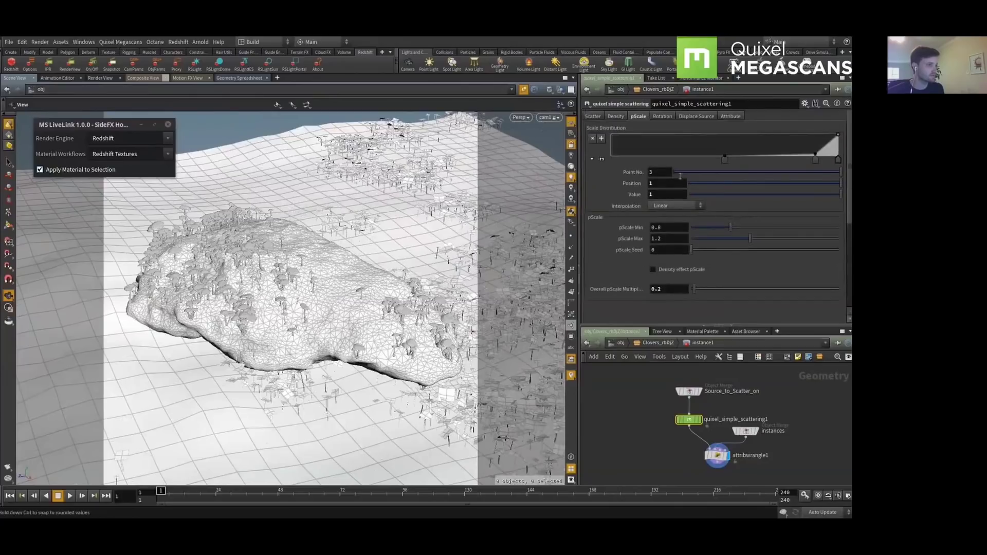
Set the clover density noise frequency to 1.8 and move the Noise Distribution ramp points to about 0.07 and 0.64
{"action": "scroll", "coordinate": [695, 257], "scroll_direction": "up", "scroll_amount": 3}
{"action": "middle_click_drag", "start_coordinate": [661, 294], "coordinate": [670, 289]}
{"action": "scroll", "coordinate": [678, 251], "scroll_direction": "down", "scroll_amount": 3}
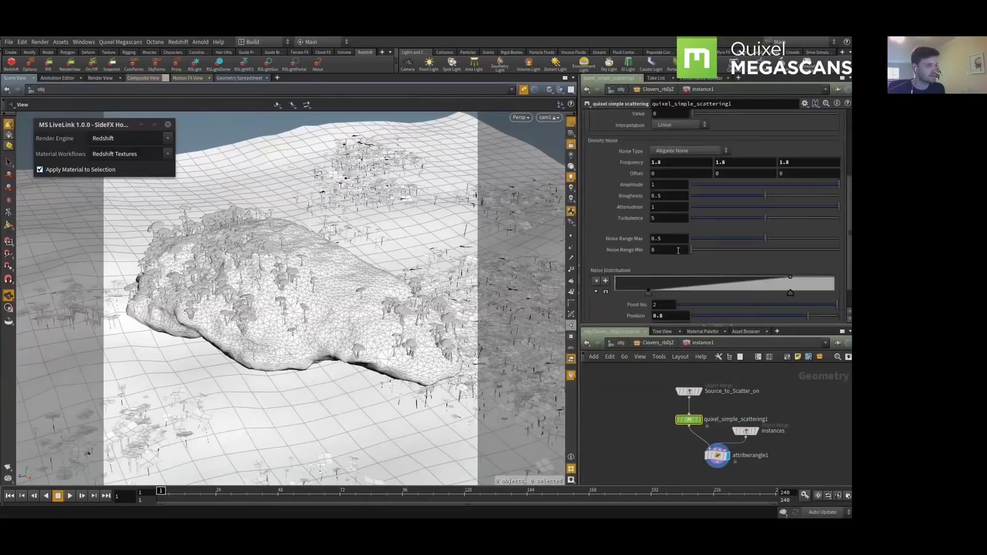
{"action": "left_click_drag", "start_coordinate": [789, 293], "coordinate": [756, 291]}
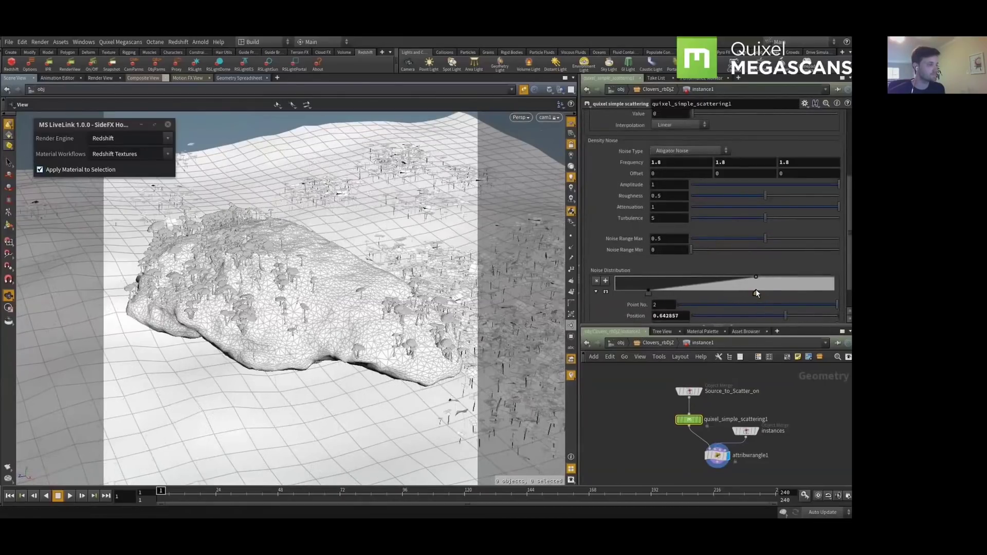
{"action": "left_click_drag", "start_coordinate": [648, 293], "coordinate": [631, 295]}
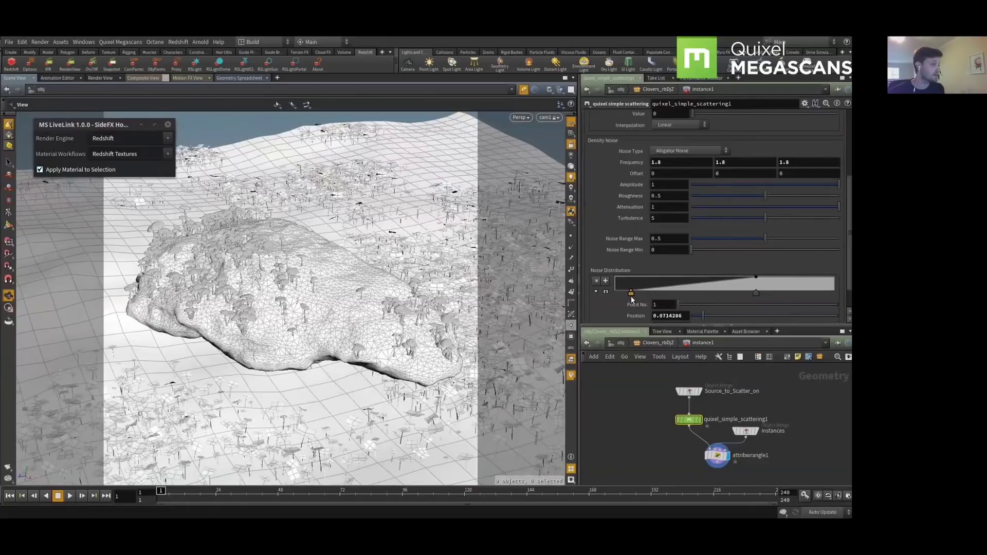
Return to the object level and start a Redshift render of the scene in the Render View
{"action": "left_click", "coordinate": [620, 343]}
{"action": "left_click", "coordinate": [624, 343]}
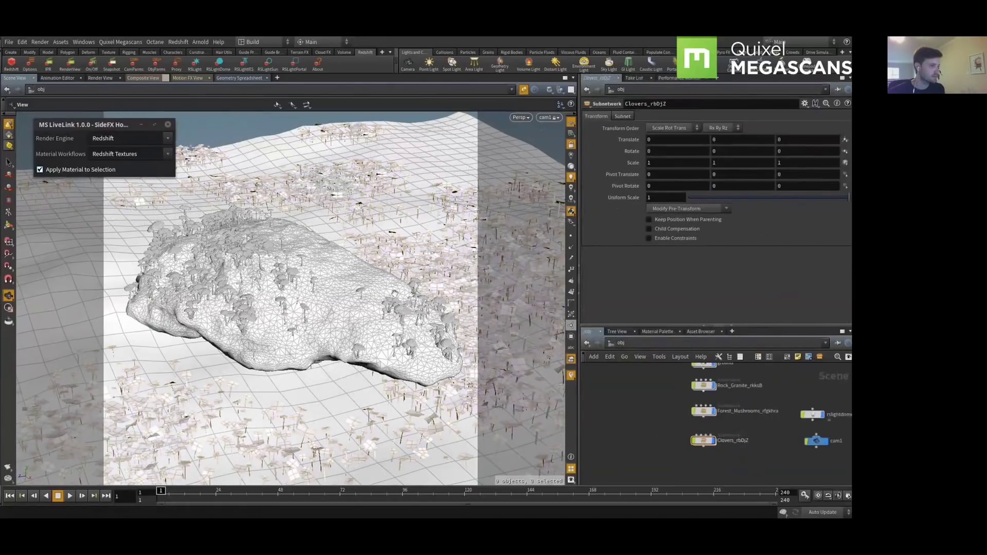
{"action": "left_click", "coordinate": [99, 78]}
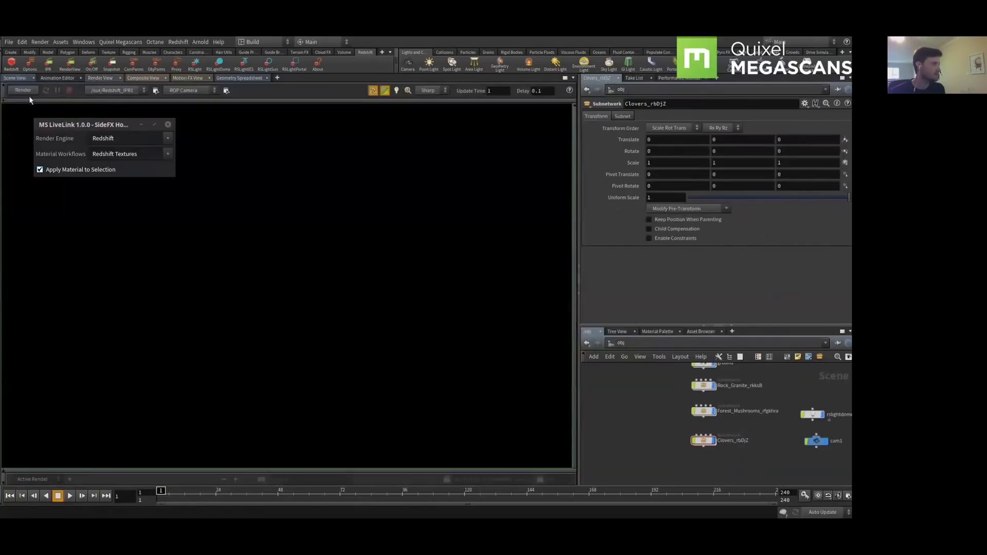
{"action": "left_click", "coordinate": [24, 92]}
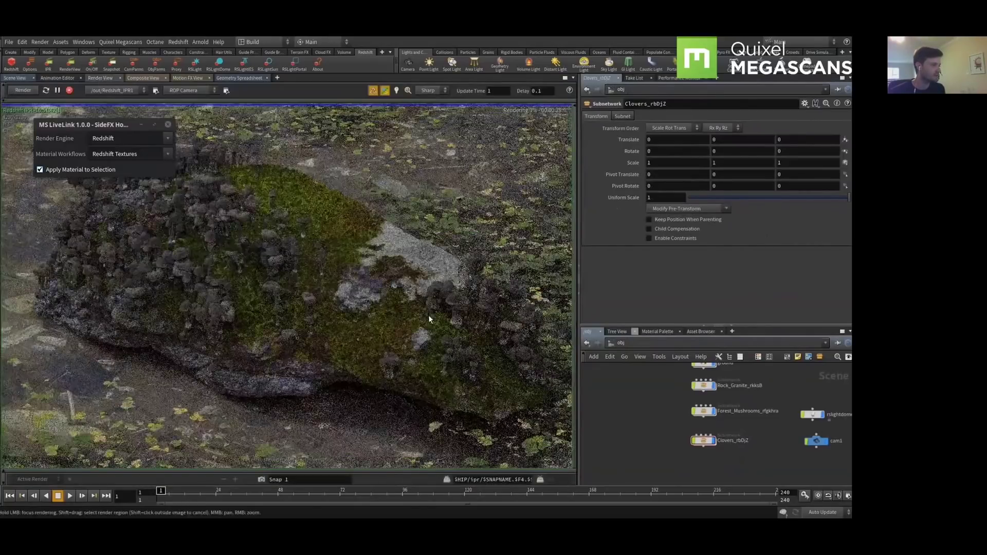
{"action": "scroll", "coordinate": [428, 314], "scroll_direction": "down", "scroll_amount": 3}
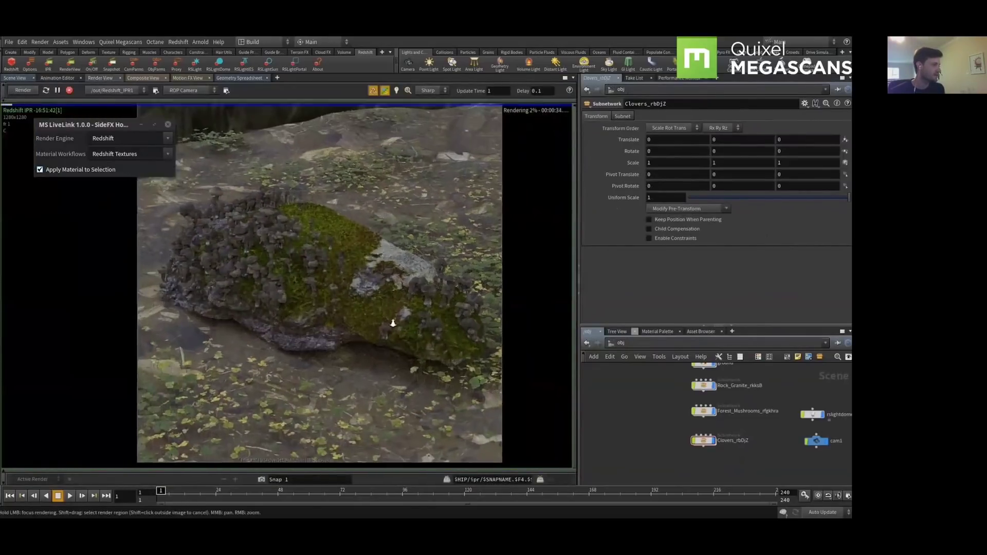
In the Forest_Ground material network, set the Displacement1 node's scale to 0.1
{"action": "left_click_drag", "start_coordinate": [797, 327], "coordinate": [797, 279]}
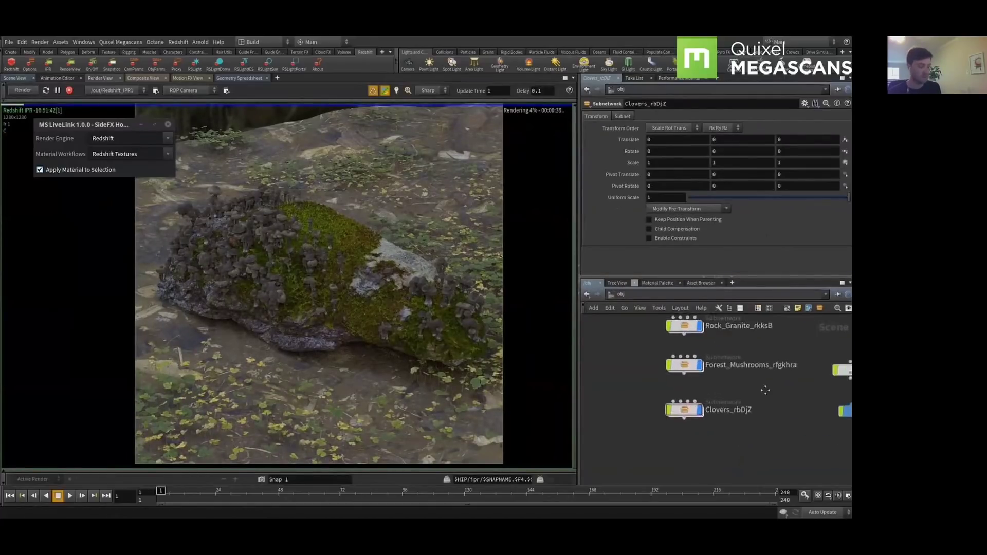
{"action": "key", "text": "2"}
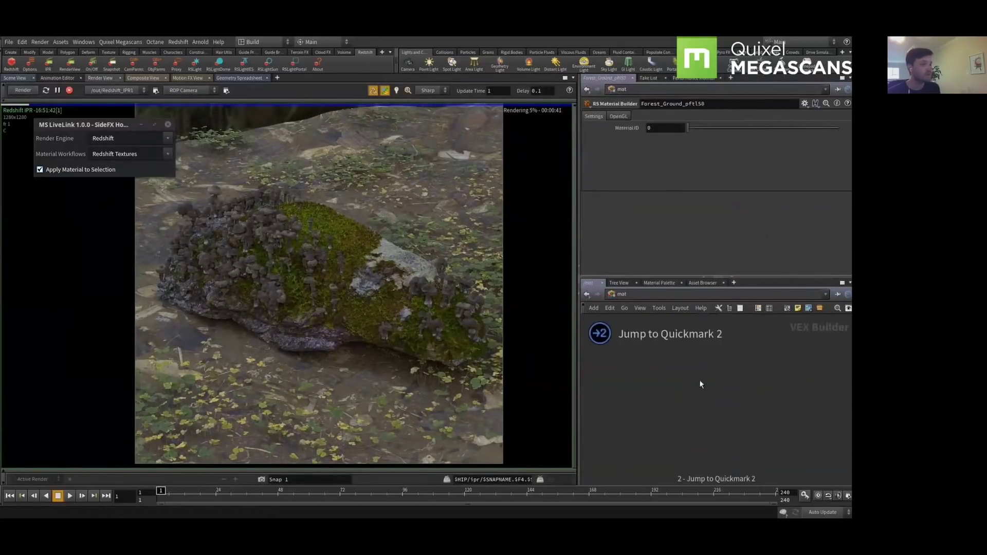
{"action": "left_click", "coordinate": [718, 416]}
{"action": "type", "text": "1"}
{"action": "key", "text": "Tab"}
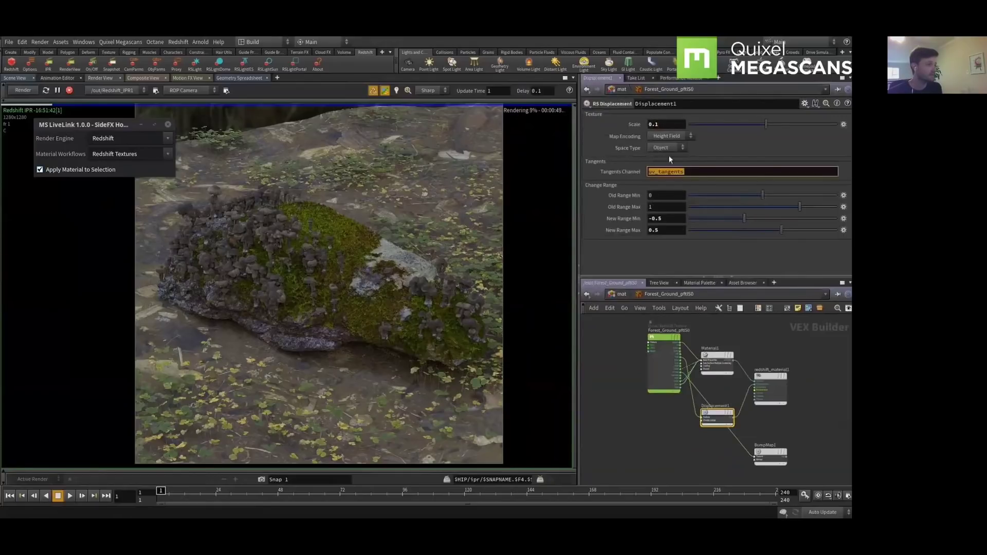
Tidy the material's node layout and wire the BumpMap1 output into the bump input of redshift_material1
{"action": "left_click", "coordinate": [622, 430]}
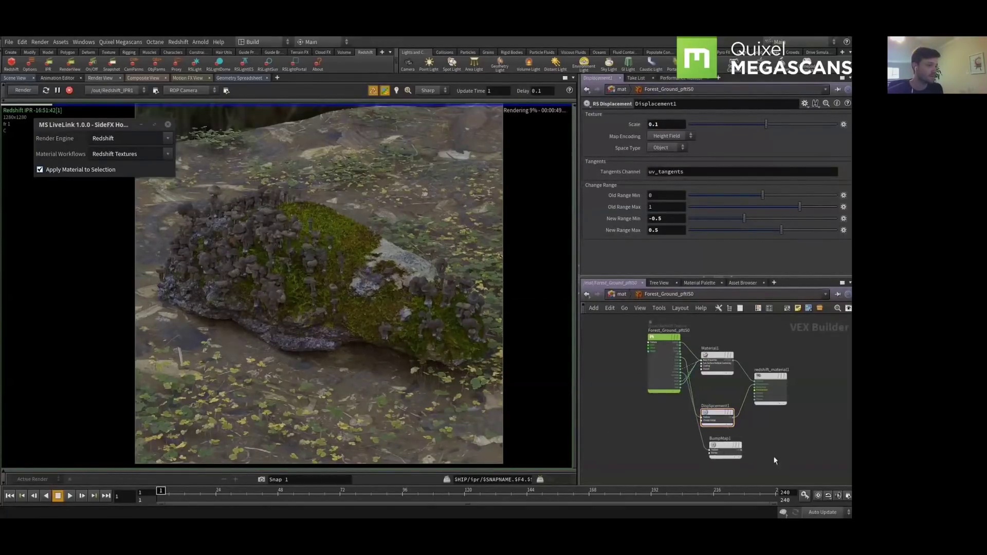
{"action": "key", "text": "l"}
{"action": "left_click", "coordinate": [740, 452]}
{"action": "left_click", "coordinate": [753, 376]}
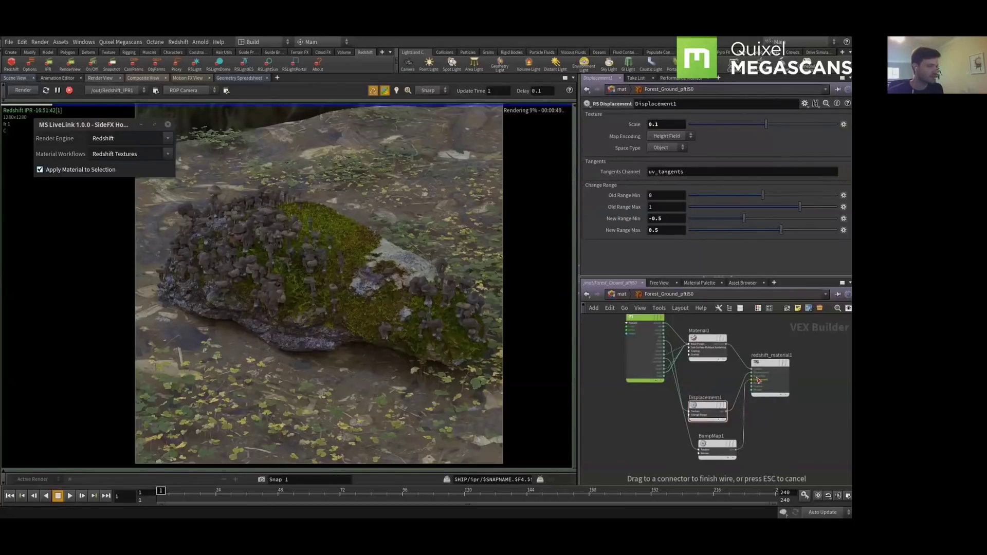
Return to the object level and set the ground object's Redshift minimum edge length to 3
{"action": "left_click", "coordinate": [620, 294]}
{"action": "key", "text": "1"}
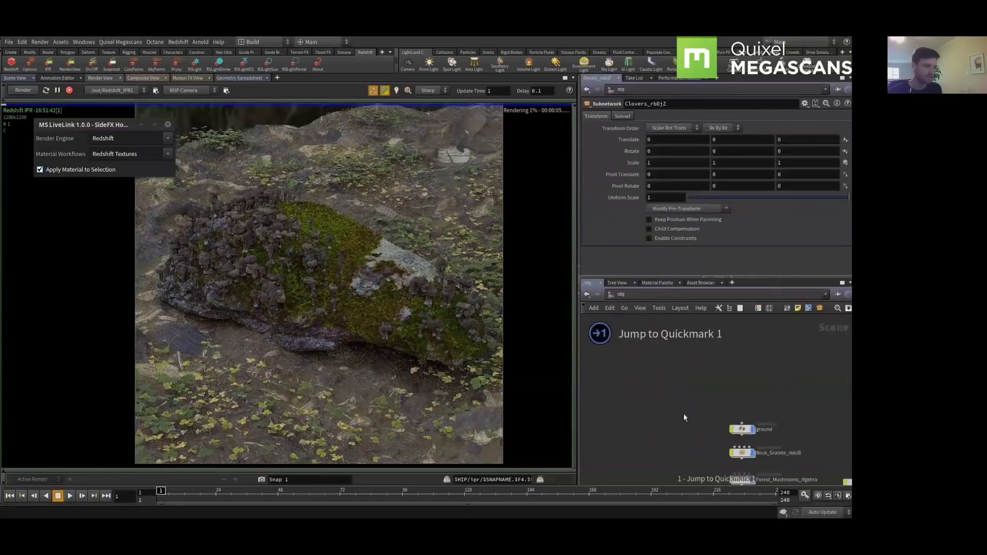
{"action": "left_click", "coordinate": [742, 430]}
{"action": "middle_click_drag", "start_coordinate": [708, 368], "coordinate": [692, 321]}
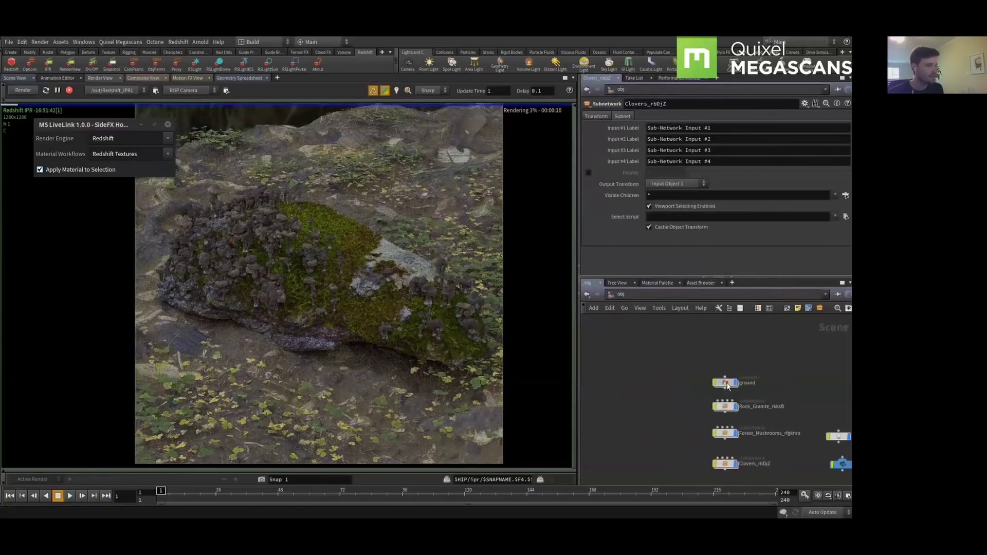
{"action": "left_click", "coordinate": [624, 116]}
{"action": "left_click", "coordinate": [694, 116]}
{"action": "left_click", "coordinate": [667, 198]}
{"action": "type", "text": "3"}
{"action": "key", "text": "Tab"}
{"action": "scroll", "coordinate": [693, 217], "scroll_direction": "down", "scroll_amount": 4}
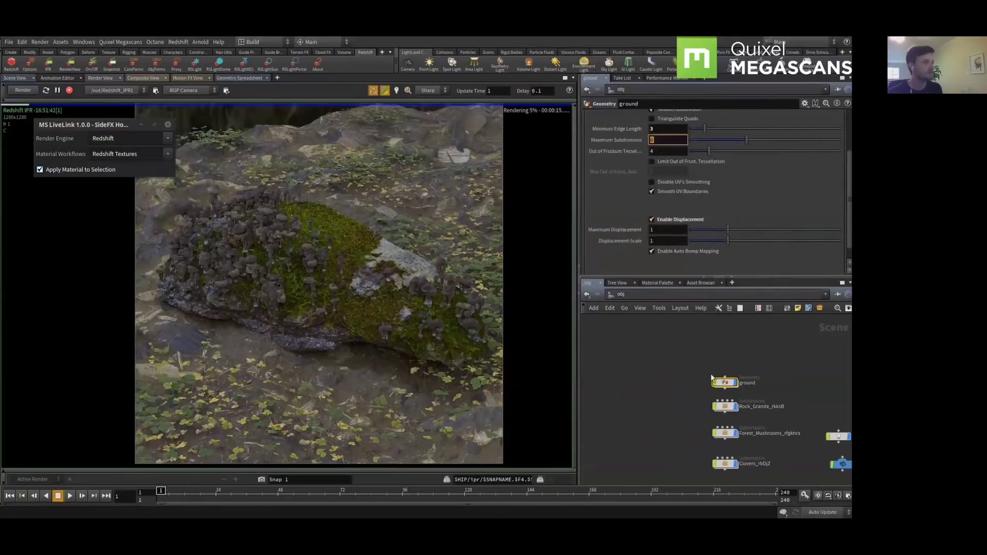
In the Clovers subnetwork's instance1, set the overall pScale multiplier of the quixel_simple_scattering1 node to 0.35
{"action": "double_click", "coordinate": [725, 383]}
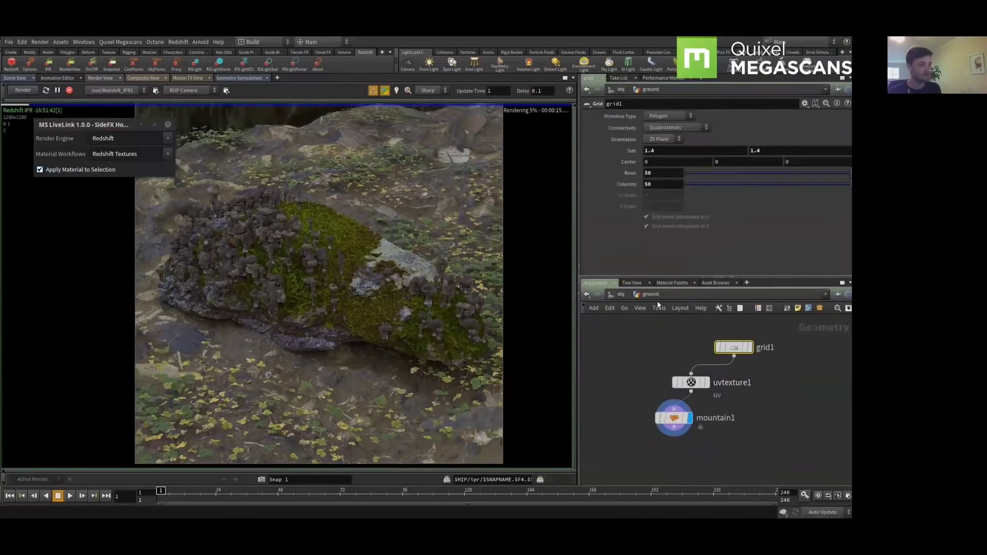
{"action": "left_click", "coordinate": [619, 295]}
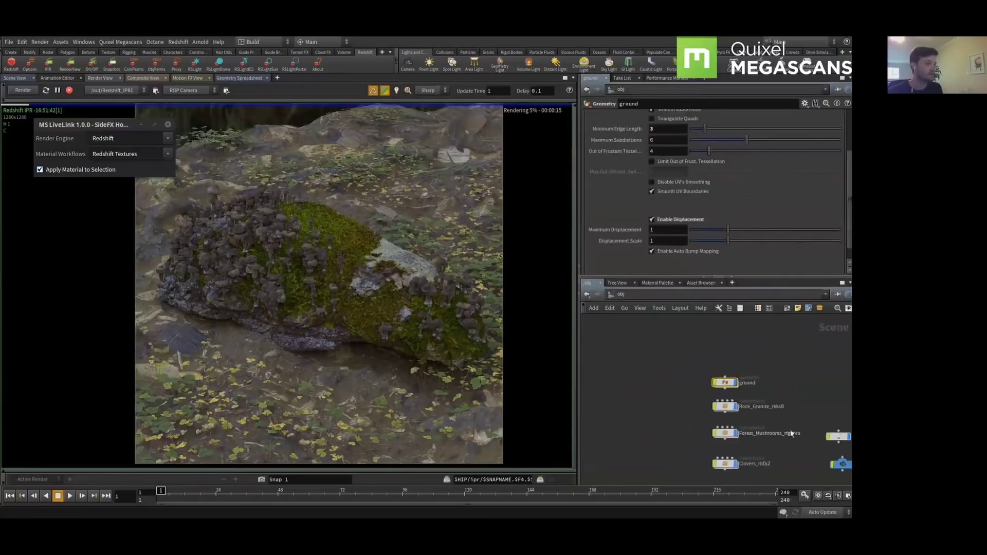
{"action": "double_click", "coordinate": [695, 408]}
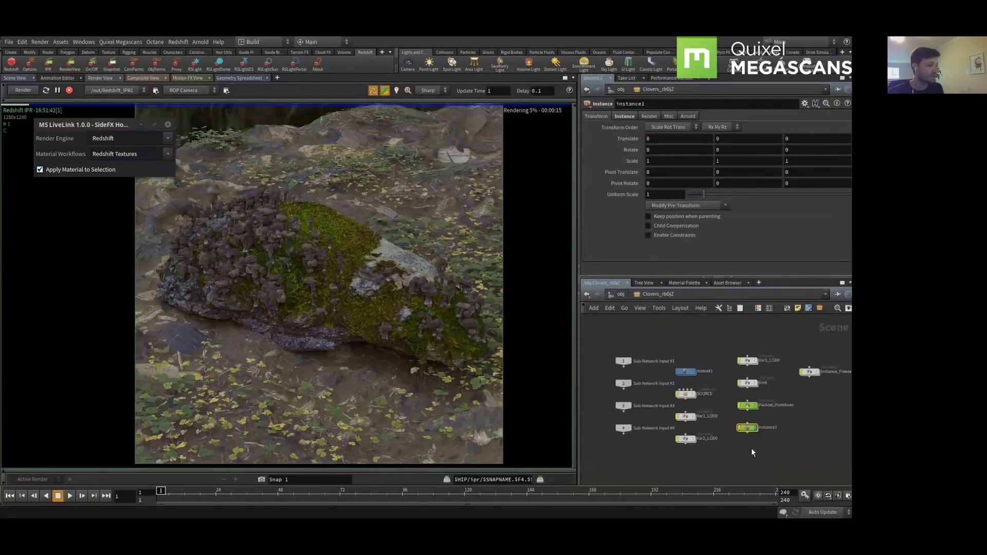
{"action": "double_click", "coordinate": [748, 428]}
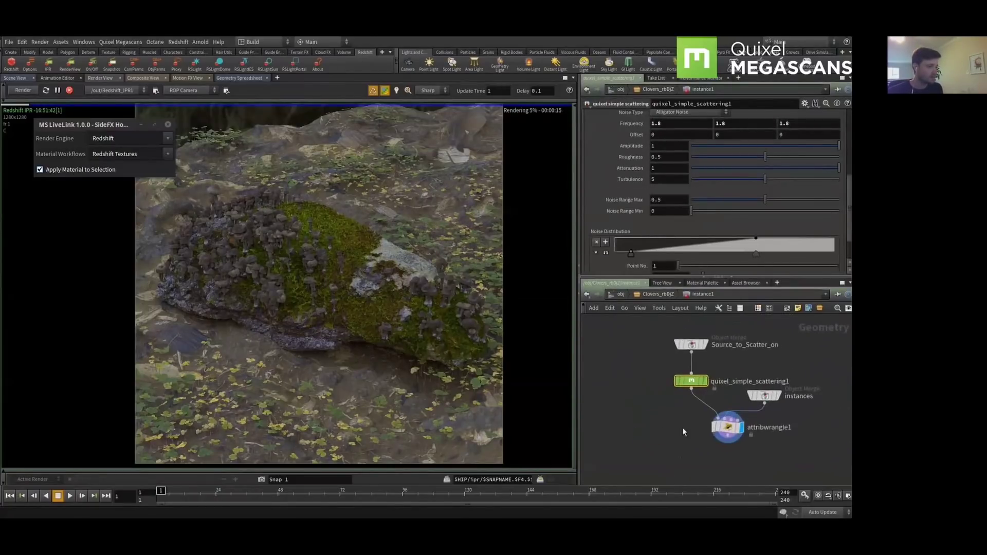
{"action": "scroll", "coordinate": [685, 181], "scroll_direction": "down", "scroll_amount": 2}
{"action": "scroll", "coordinate": [685, 181], "scroll_direction": "down", "scroll_amount": 7}
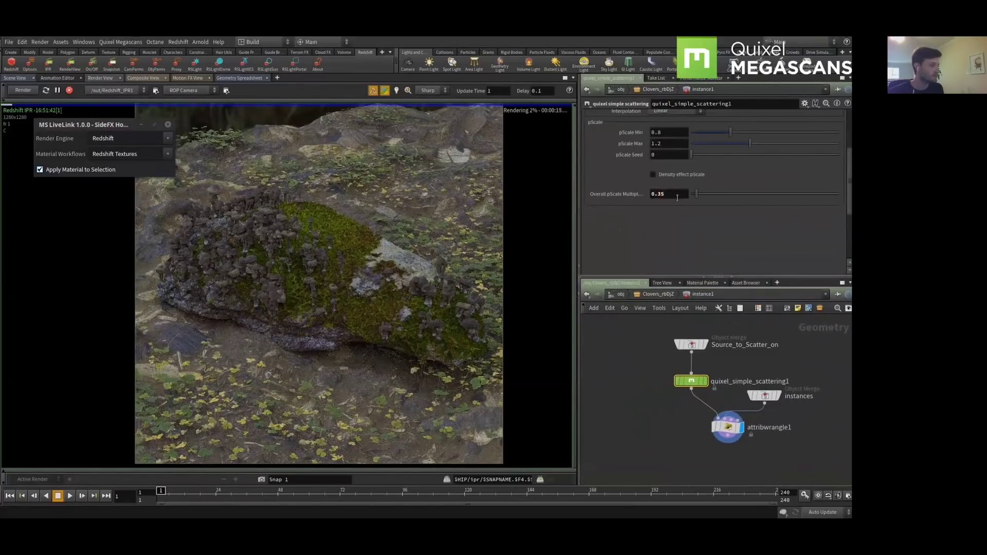
{"action": "key", "text": "Return"}
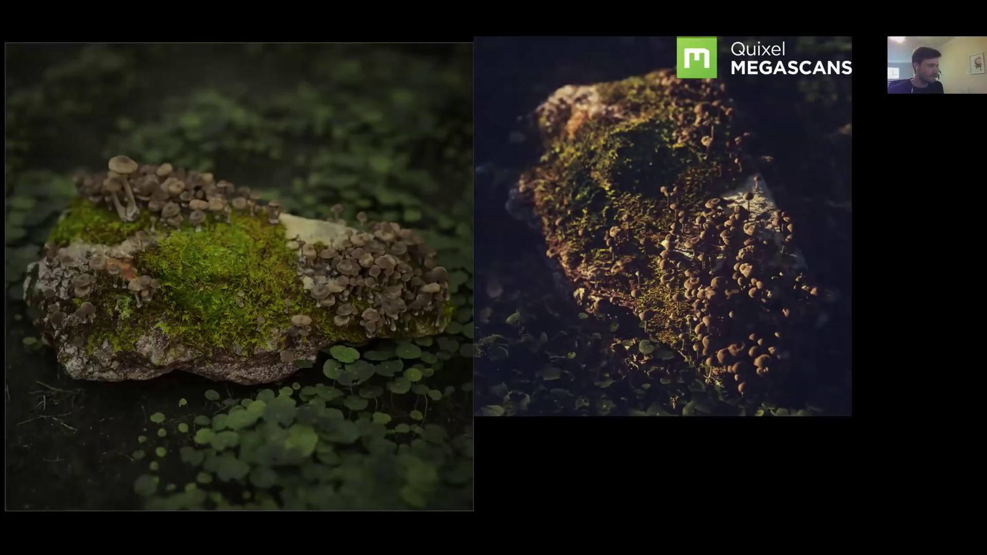
Page through the finished example renders
{"action": "key", "text": "Right"}
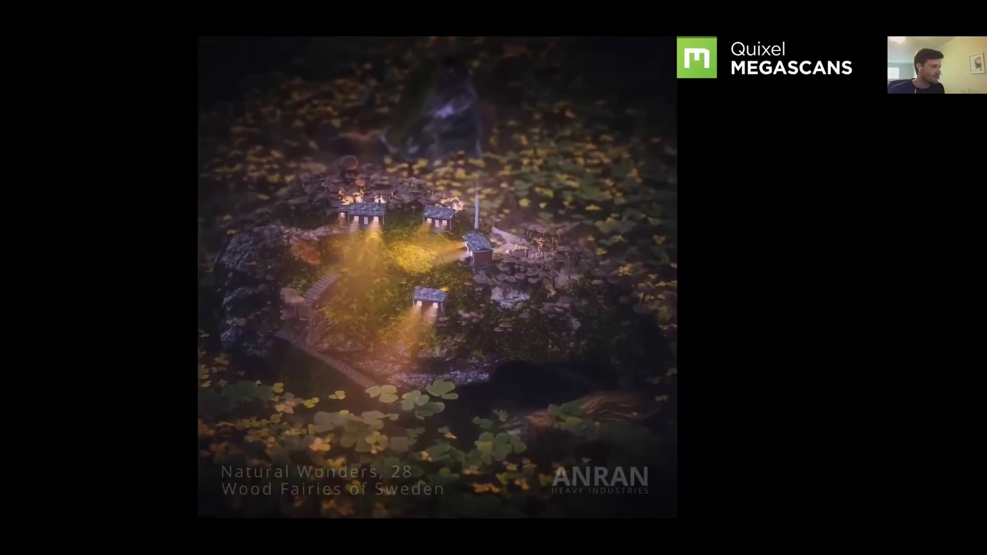
{"action": "key", "text": "Right"}
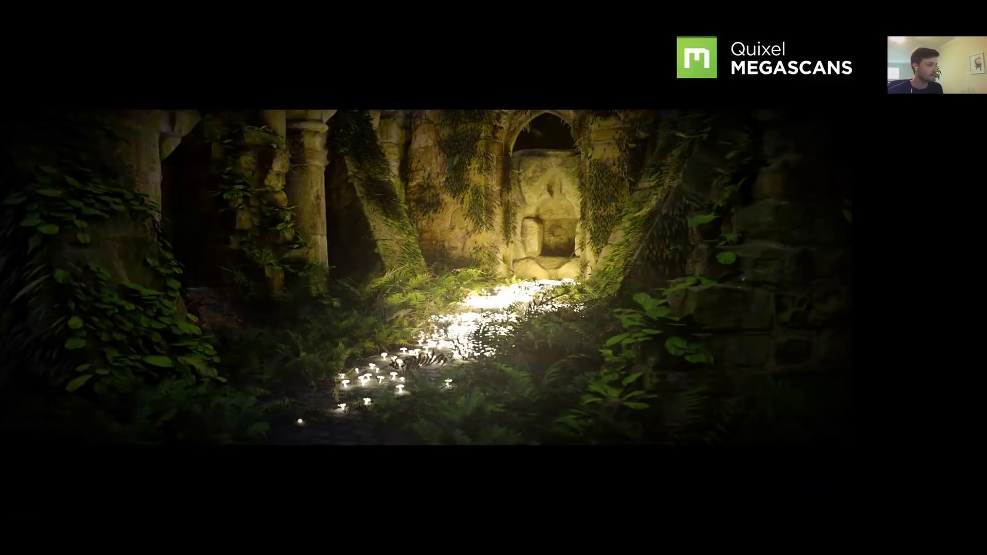
Switch to the Houdini scene with the 3d_plus network and display the polyextrude1, subdivide1 and attribwrangle1 nodes in turn
{"action": "key", "text": "alt+Tab"}
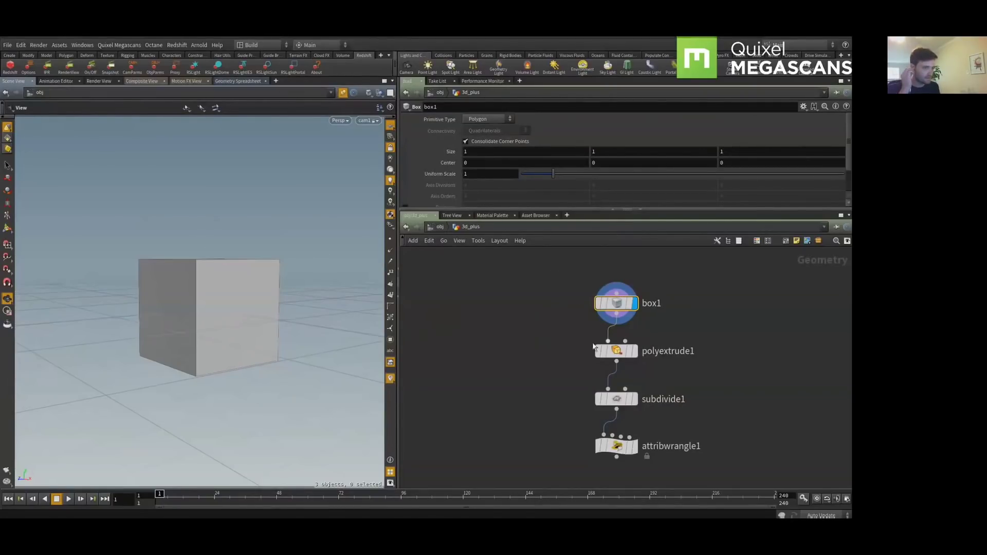
{"action": "left_click", "coordinate": [617, 351]}
{"action": "key", "text": "r"}
{"action": "left_click_drag", "start_coordinate": [565, 380], "coordinate": [652, 408]}
{"action": "key", "text": "r"}
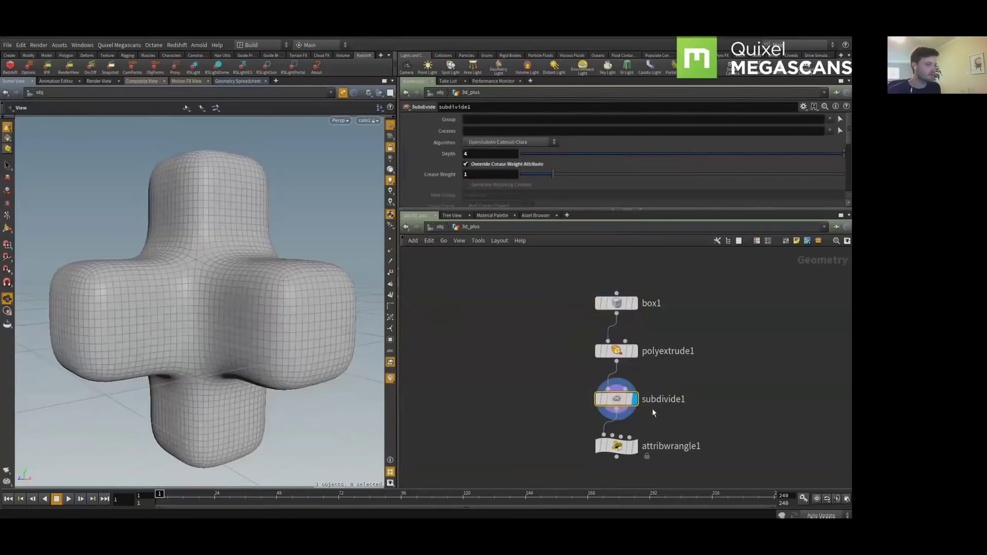
{"action": "left_click_drag", "start_coordinate": [537, 420], "coordinate": [659, 464]}
{"action": "key", "text": "r"}
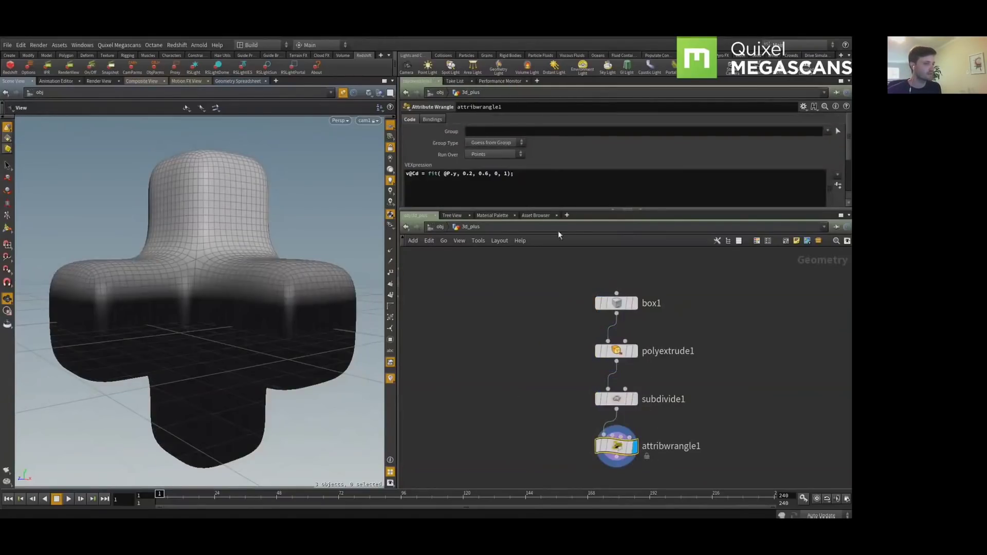
Change the attribwrangle1 expression to v@Cd = fit( @P.y, -0.2, 0.3, 0, 1);
{"action": "left_click", "coordinate": [470, 174]}
{"action": "type", "text": "-"}
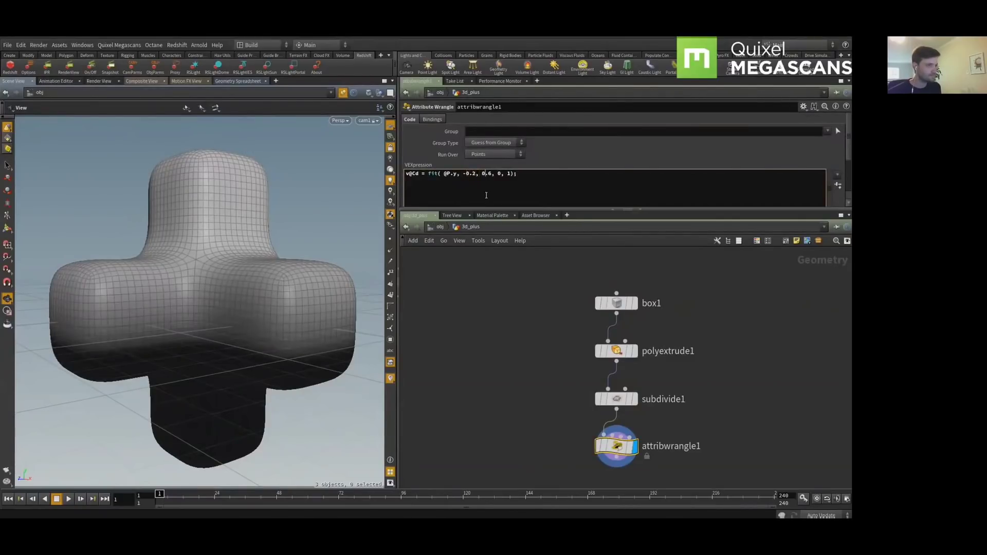
{"action": "key", "text": "Delete"}
{"action": "type", "text": "3"}
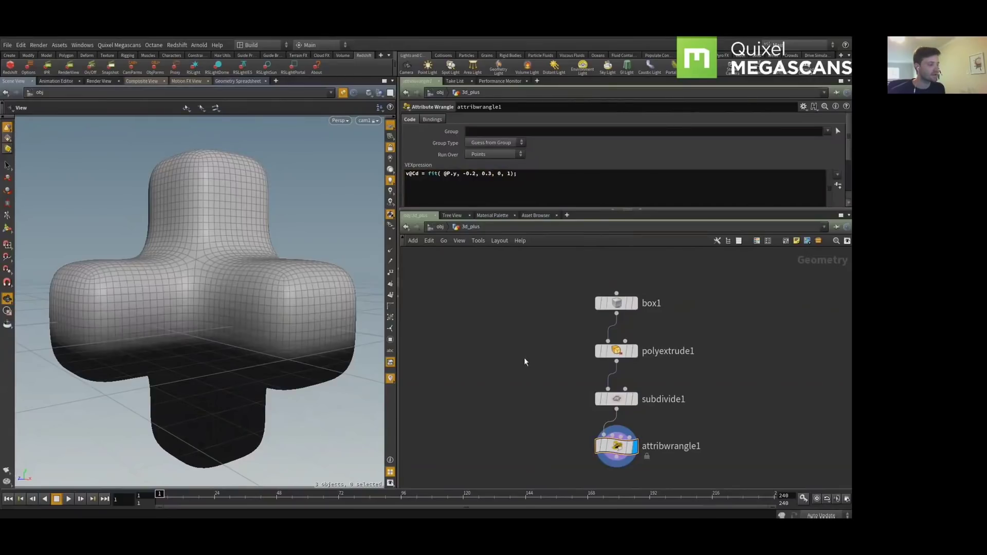
Select the 3d_plus object at the object level, switch to Quixel Bridge and search the downloaded surfaces for cobble
{"action": "left_click", "coordinate": [439, 226]}
{"action": "left_click_drag", "start_coordinate": [533, 369], "coordinate": [607, 411]}
{"action": "key", "text": "alt+Tab"}
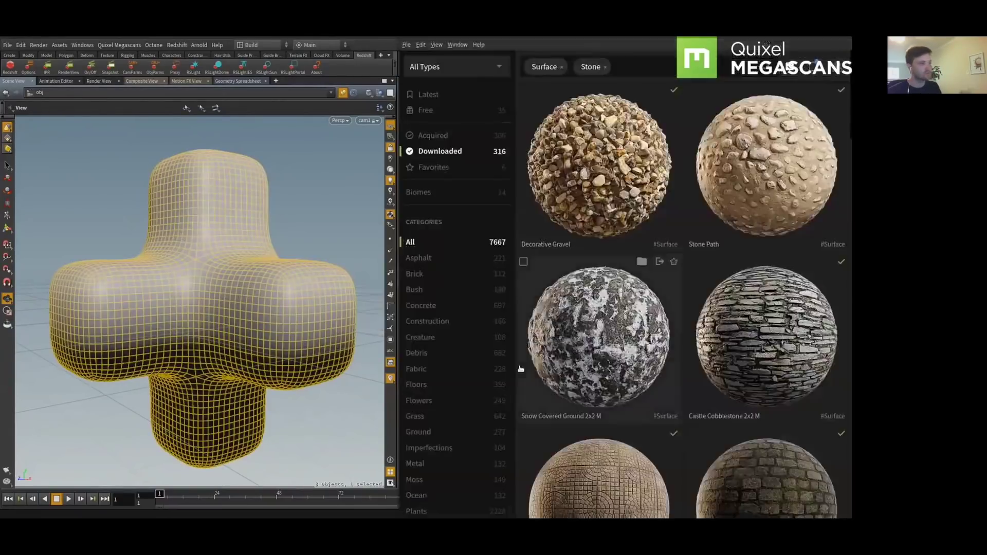
{"action": "left_click", "coordinate": [606, 67]}
{"action": "type", "text": "cobble"}
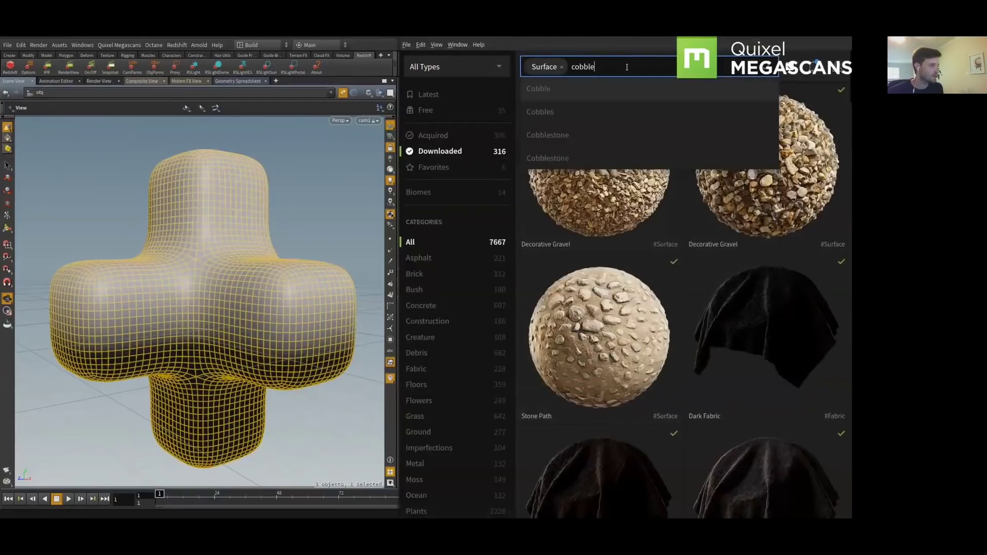
{"action": "key", "text": "Return"}
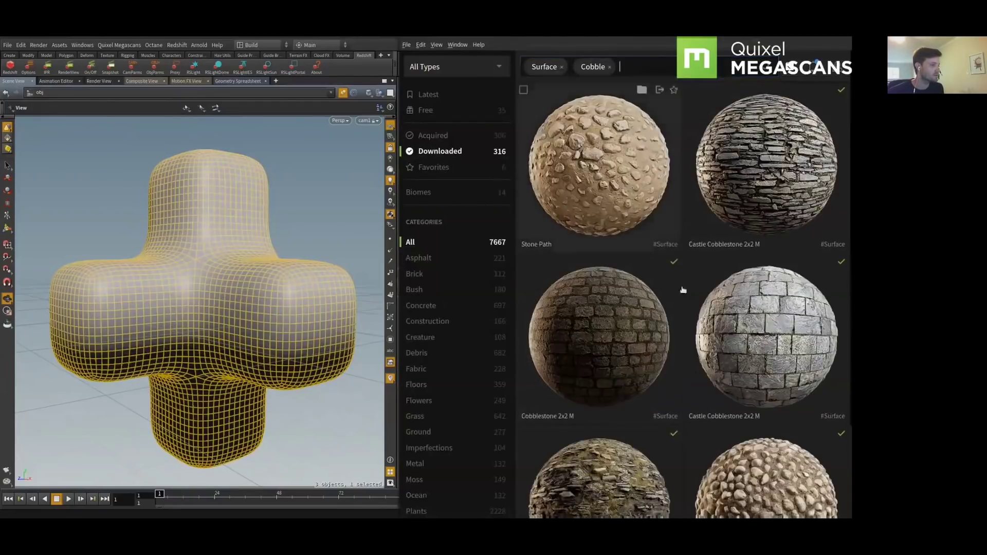
{"action": "scroll", "coordinate": [712, 282], "scroll_direction": "down", "scroll_amount": 2}
Open the Megascans LiveLink in Houdini with the Redshift engine, the Redshift TriPlanar workflow and Apply Material to Selection enabled
{"action": "left_click", "coordinate": [120, 45]}
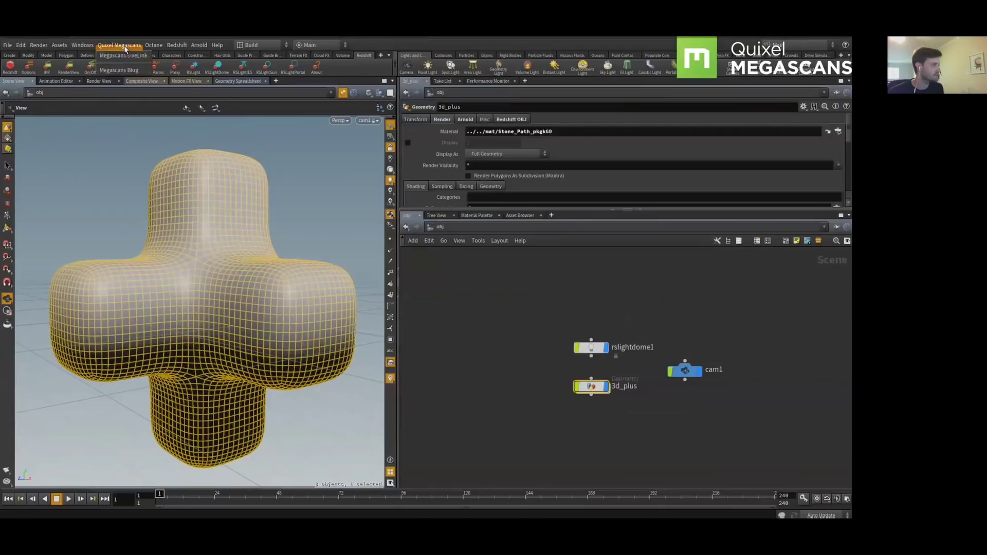
{"action": "left_click", "coordinate": [128, 56]}
{"action": "left_click", "coordinate": [432, 284]}
{"action": "left_click", "coordinate": [411, 295]}
{"action": "left_click", "coordinate": [419, 302]}
{"action": "left_click", "coordinate": [419, 312]}
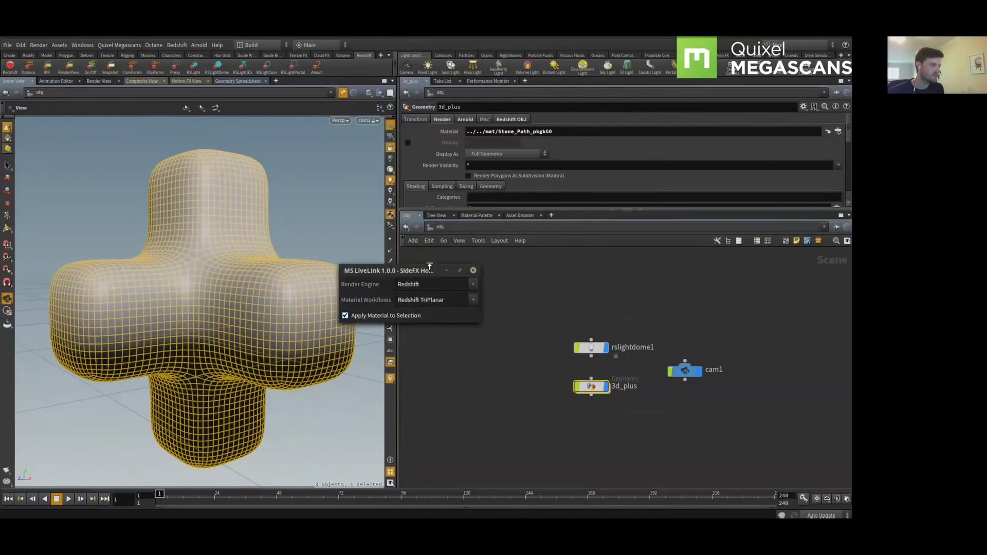
{"action": "left_click_drag", "start_coordinate": [426, 273], "coordinate": [107, 125]}
Export the pebbled Stone Path surface from Quixel Bridge to Houdini
{"action": "key", "text": "alt+Tab"}
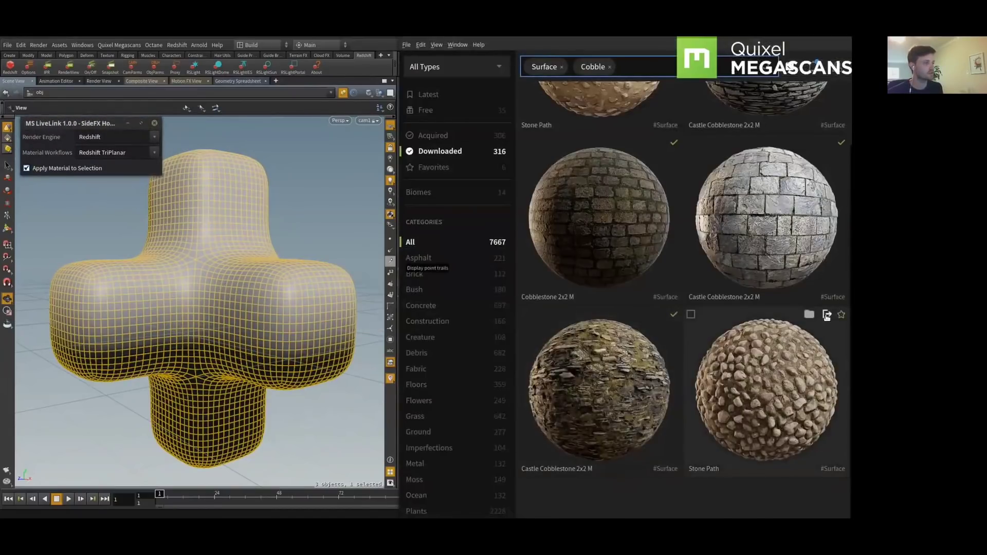
{"action": "left_click", "coordinate": [827, 314]}
{"action": "left_click", "coordinate": [762, 383]}
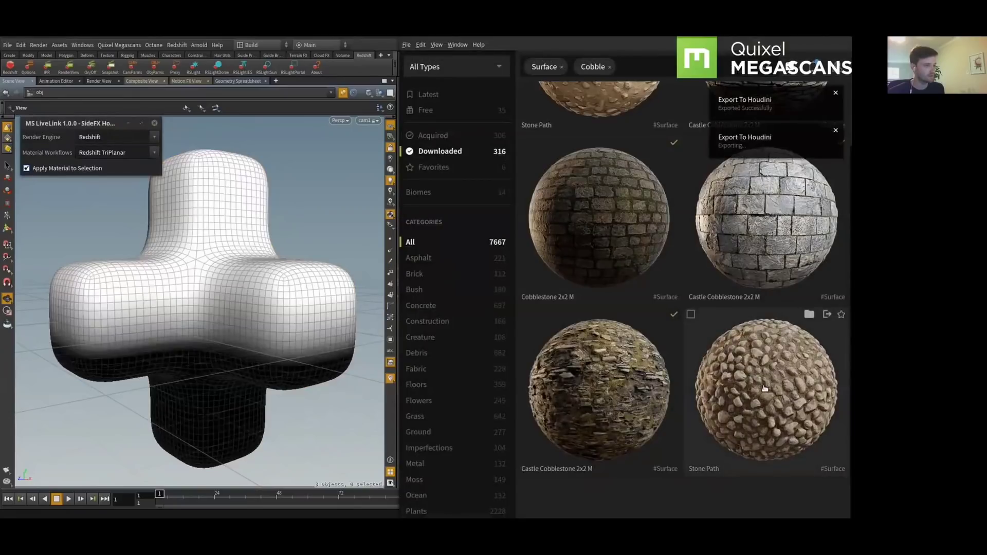
Open the Stone_Path material network and start a Redshift render in the Render View
{"action": "left_click", "coordinate": [99, 81]}
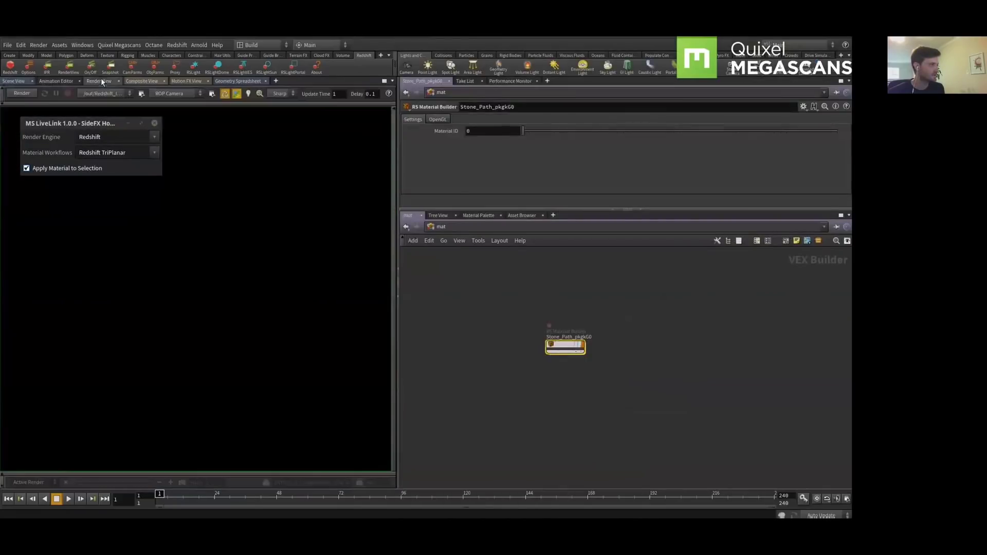
{"action": "double_click", "coordinate": [565, 347]}
{"action": "key", "text": "h"}
{"action": "left_click_drag", "start_coordinate": [596, 332], "coordinate": [551, 327]}
{"action": "left_click", "coordinate": [21, 94]}
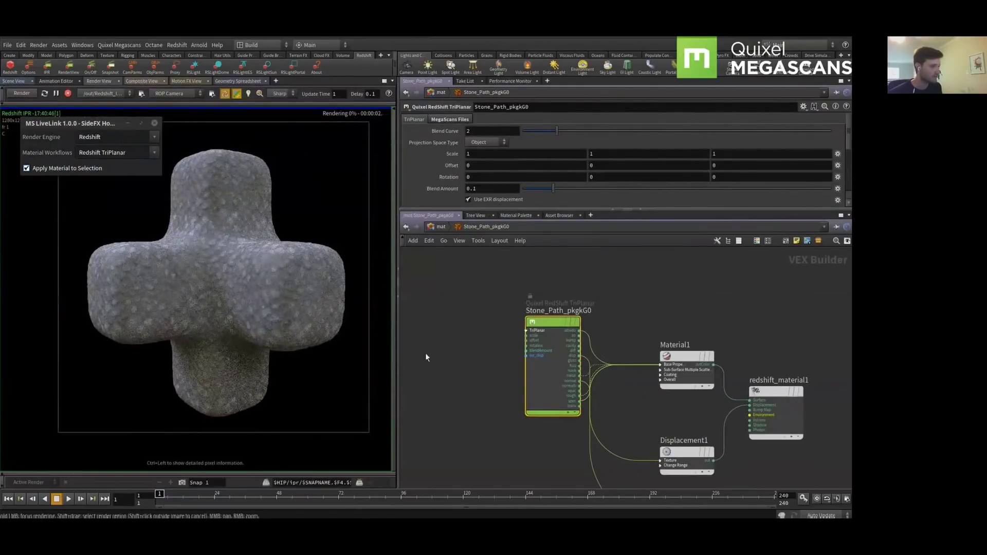
Set the Displacement1 node's scale to 0.1 and inspect the rendered stones up close
{"action": "middle_click_drag", "start_coordinate": [641, 426], "coordinate": [590, 335]}
{"action": "left_click", "coordinate": [638, 360]}
{"action": "double_click", "coordinate": [502, 128]}
{"action": "type", "text": "1"}
{"action": "key", "text": "Tab"}
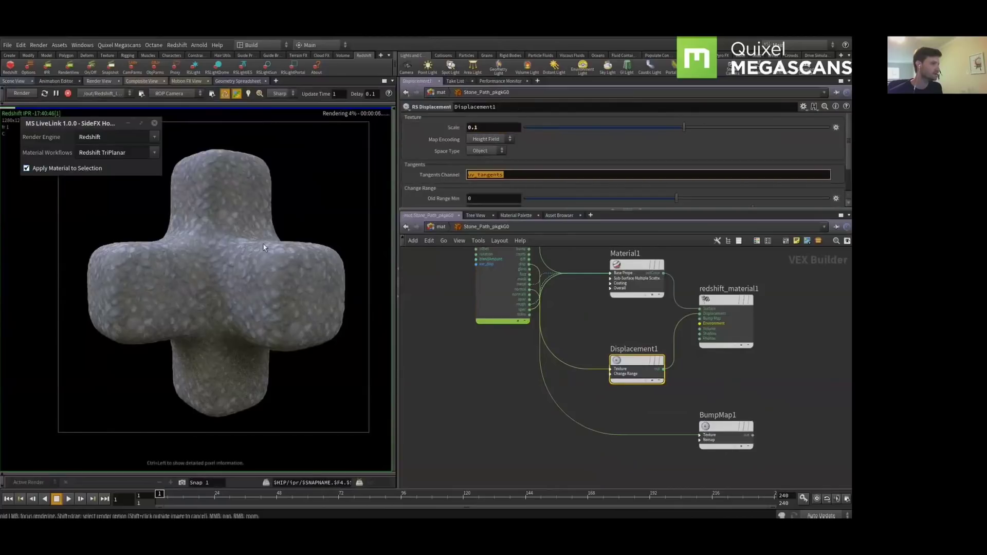
{"action": "scroll", "coordinate": [316, 286], "scroll_direction": "up", "scroll_amount": 8}
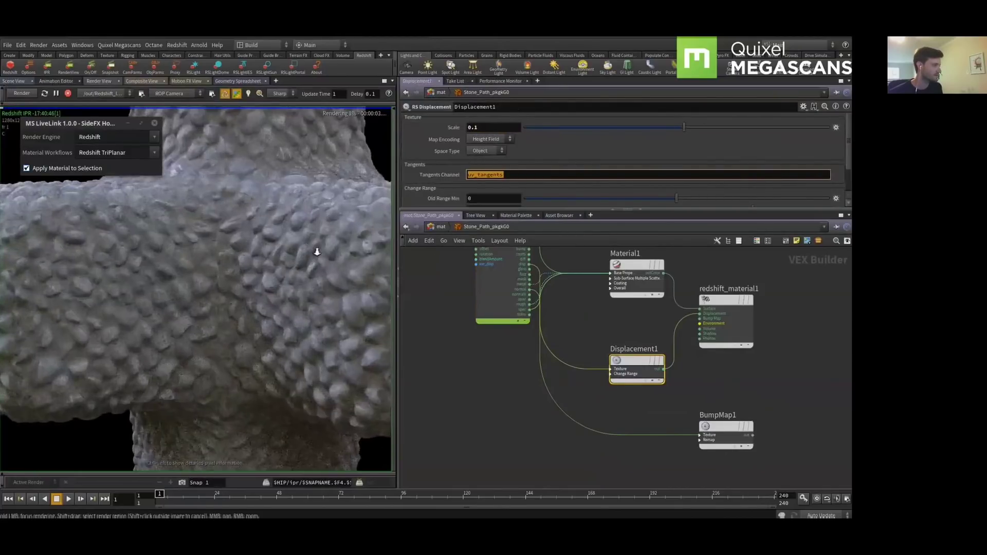
Set the Blend Amount of the Stone_Path triplanar node to 0.3 and check the whole shape in the render
{"action": "middle_click_drag", "start_coordinate": [420, 279], "coordinate": [464, 326]}
{"action": "left_click_drag", "start_coordinate": [465, 327], "coordinate": [530, 383]}
{"action": "double_click", "coordinate": [469, 189]}
{"action": "type", "text": "0.3"}
{"action": "key", "text": "Tab"}
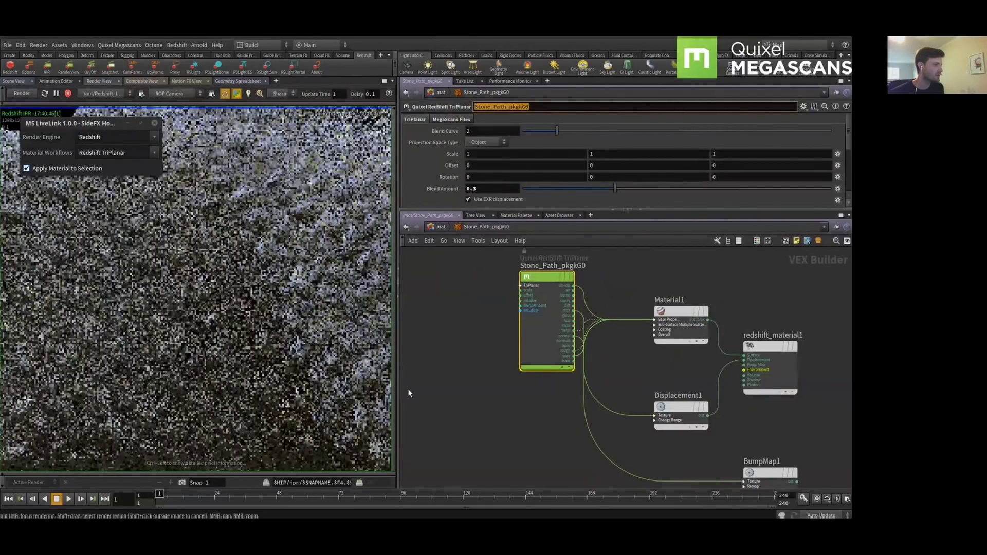
{"action": "scroll", "coordinate": [283, 253], "scroll_direction": "down", "scroll_amount": 5}
{"action": "scroll", "coordinate": [514, 324], "scroll_direction": "down", "scroll_amount": 3}
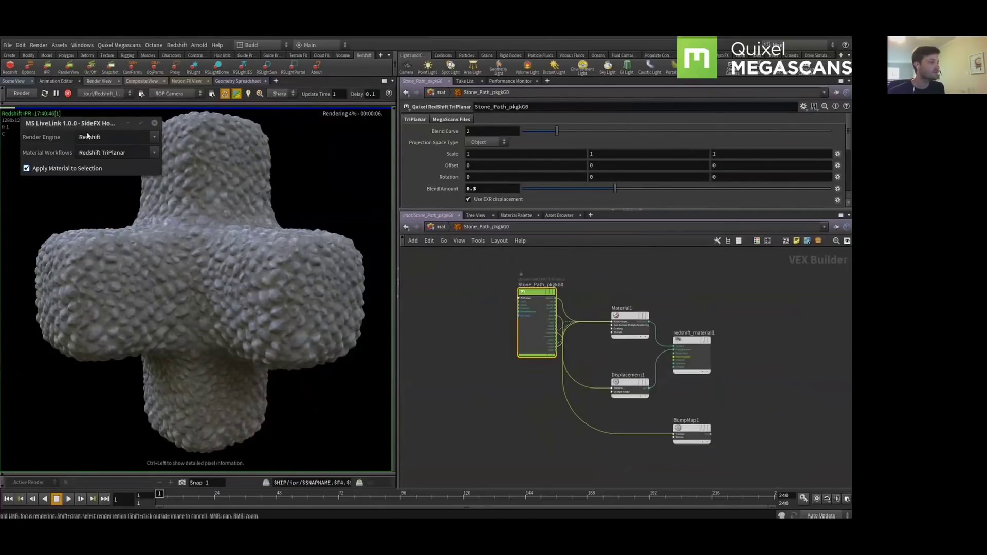
Stop the render, shift the Stone_Path triplanar node aside and add a second RS Material node above the existing network
{"action": "left_click", "coordinate": [68, 93]}
{"action": "middle_click_drag", "start_coordinate": [525, 321], "coordinate": [520, 353]}
{"action": "left_click_drag", "start_coordinate": [524, 326], "coordinate": [510, 338]}
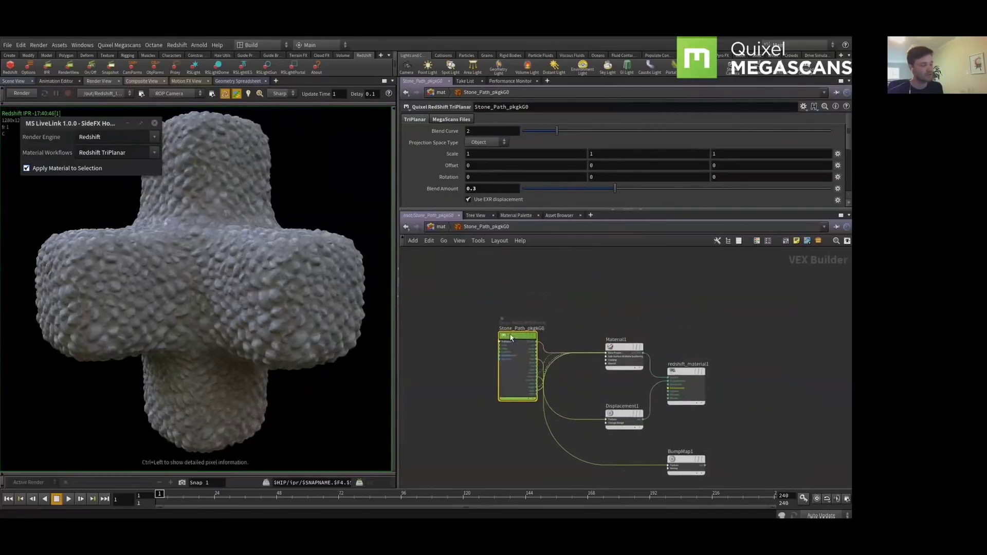
{"action": "middle_click_drag", "start_coordinate": [637, 233], "coordinate": [593, 302]}
{"action": "key", "text": "Tab"}
{"action": "type", "text": "ma"}
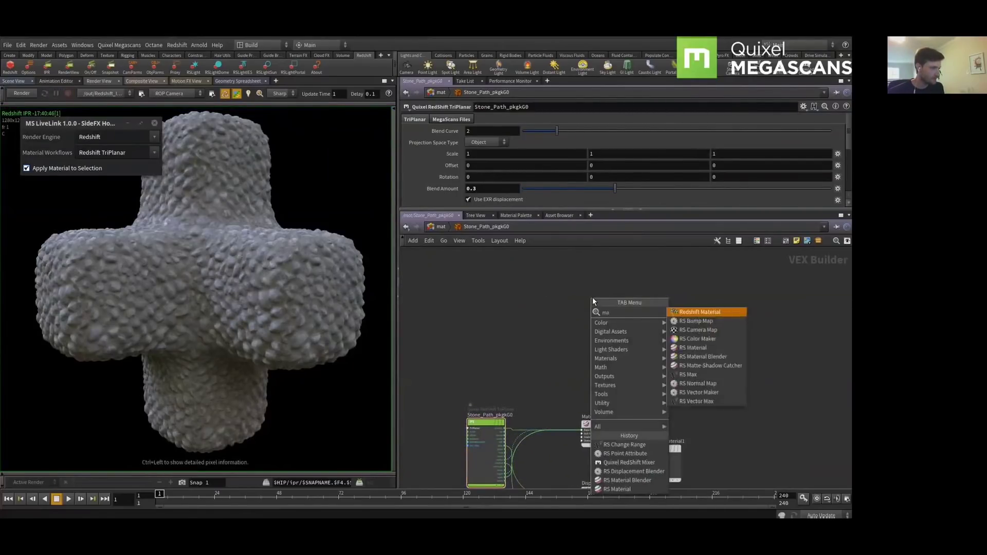
{"action": "type", "text": "terial"}
{"action": "key", "text": "Down"}
{"action": "key", "text": "Return"}
{"action": "left_click", "coordinate": [599, 302]}
Switch to Quixel Bridge, search the downloaded surfaces for grass and browse the matches
{"action": "key", "text": "alt+Tab"}
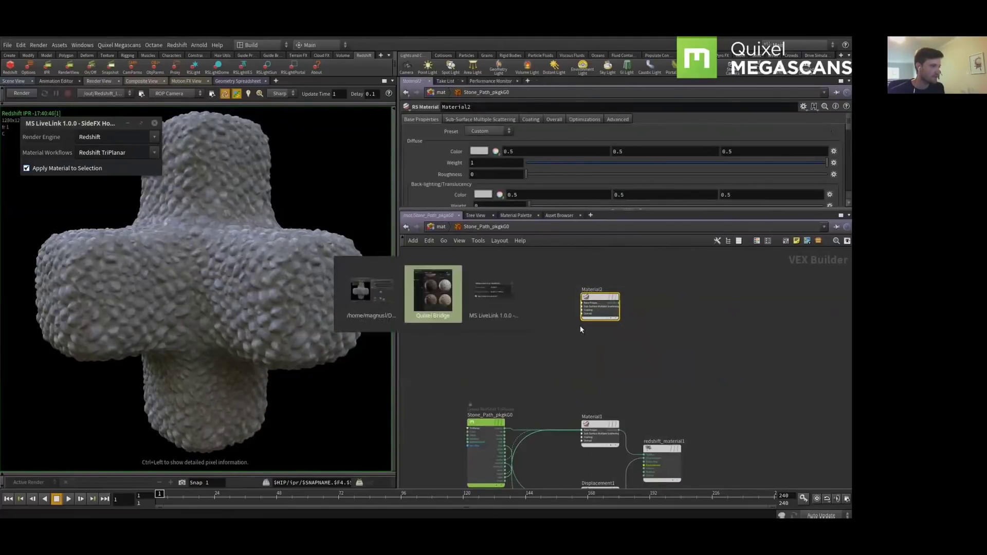
{"action": "left_click", "coordinate": [610, 67]}
{"action": "type", "text": "grass"}
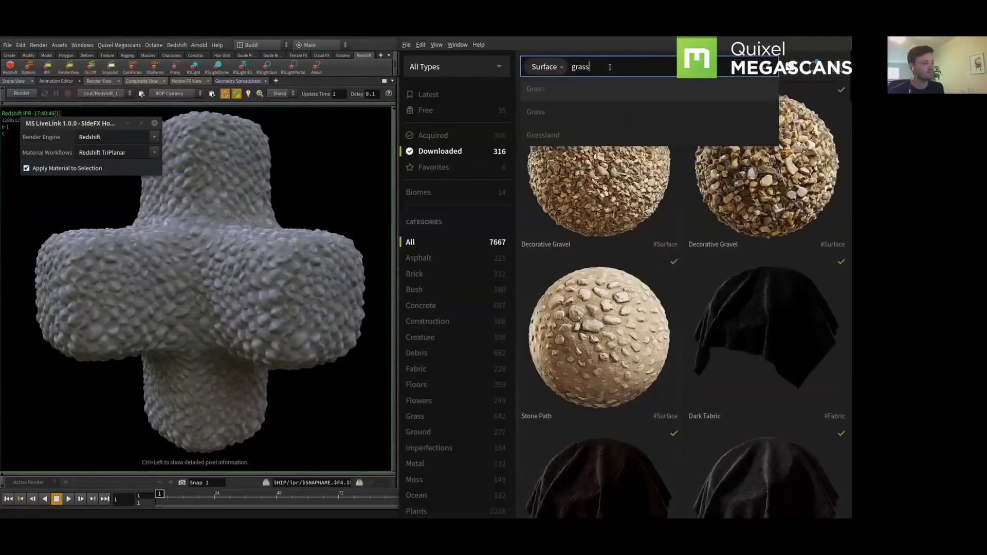
{"action": "key", "text": "Return"}
{"action": "scroll", "coordinate": [642, 246], "scroll_direction": "down", "scroll_amount": 5}
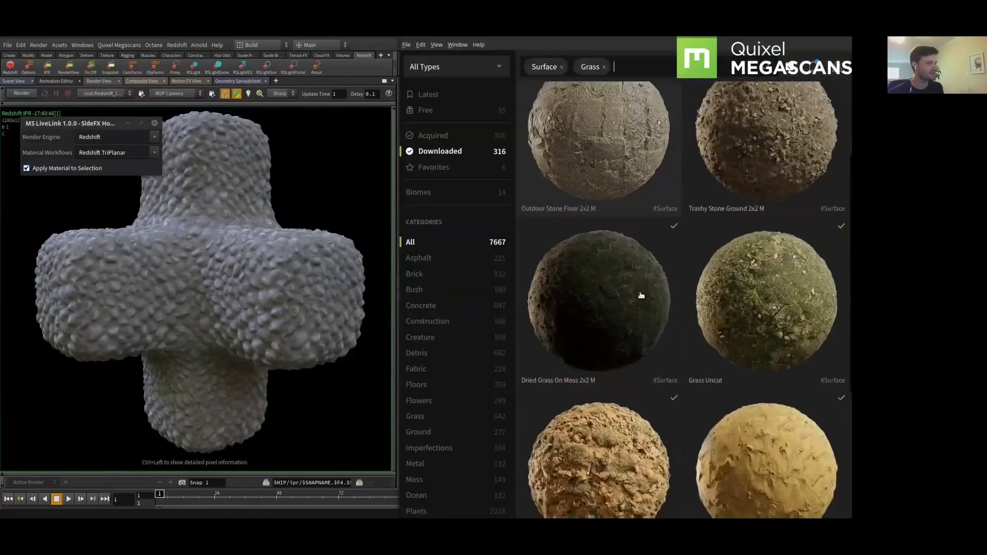
{"action": "scroll", "coordinate": [651, 234], "scroll_direction": "down", "scroll_amount": 5}
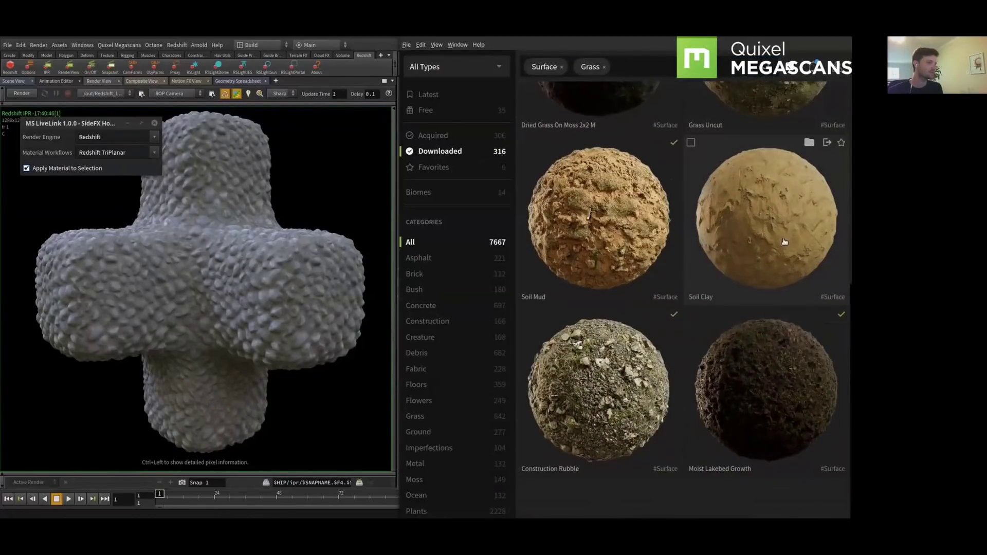
Find the Dried Grass On Moss 2x2 M surface among the grass results and export it to Houdini
{"action": "scroll", "coordinate": [675, 334], "scroll_direction": "up", "scroll_amount": 3}
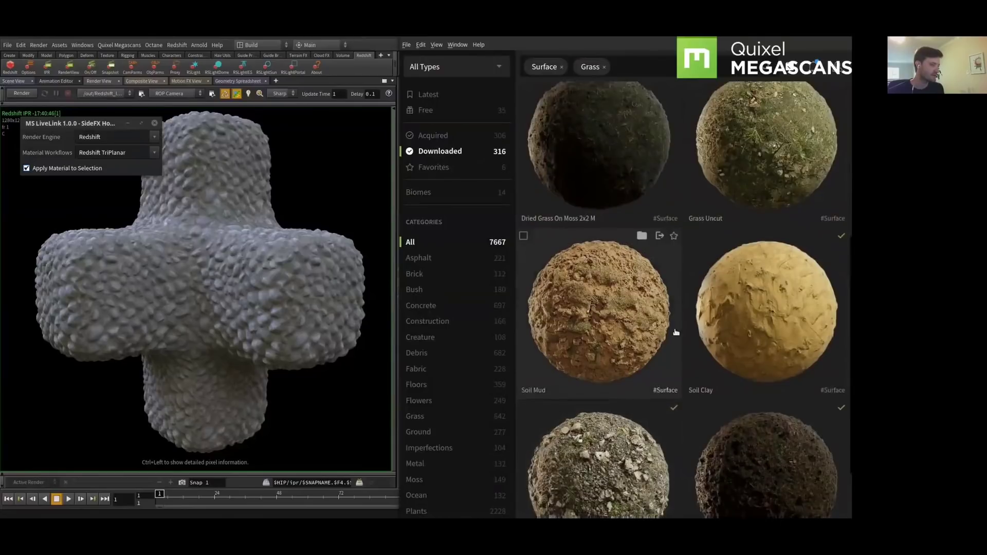
{"action": "scroll", "coordinate": [772, 319], "scroll_direction": "down", "scroll_amount": 3}
{"action": "scroll", "coordinate": [710, 339], "scroll_direction": "up", "scroll_amount": 3}
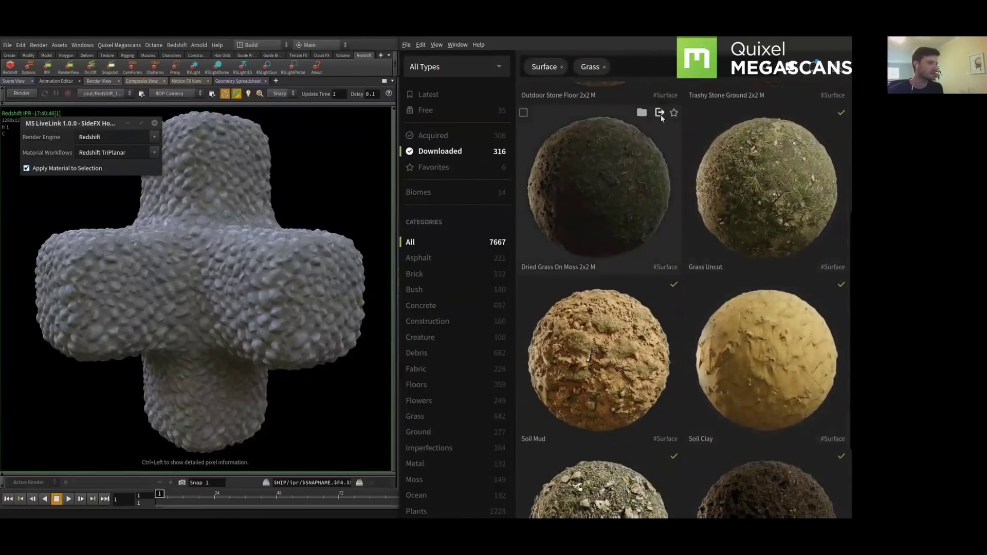
{"action": "left_click", "coordinate": [660, 112]}
{"action": "left_click", "coordinate": [761, 385]}
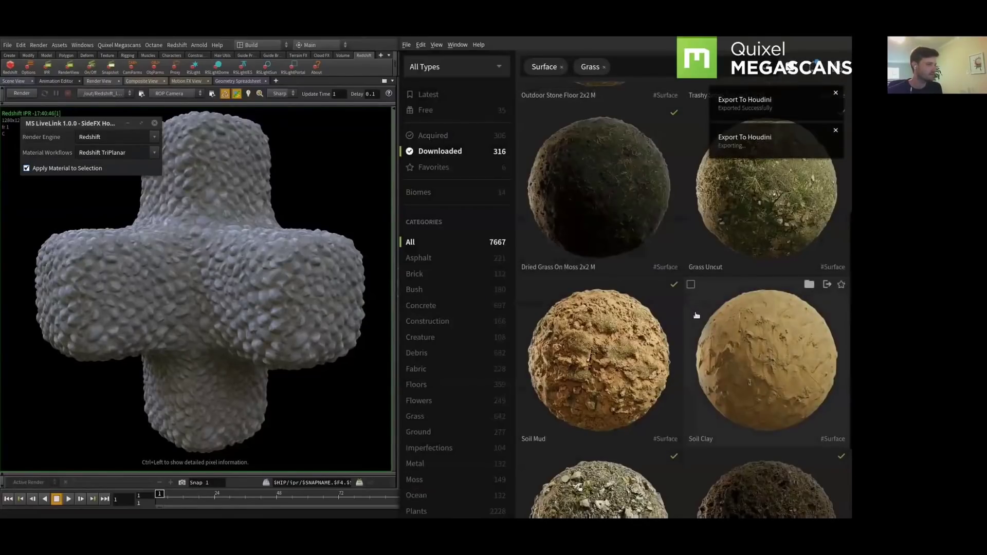
{"action": "scroll", "coordinate": [664, 307], "scroll_direction": "down", "scroll_amount": 5}
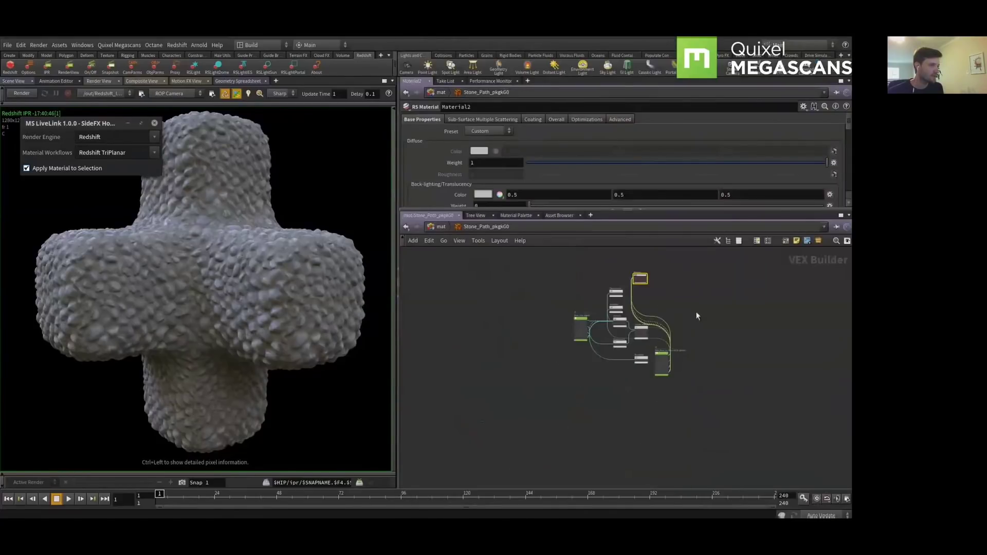
Lay out the material network, separating the Dried Grass On Moss and Stone_Path node groups and moving redshift_material1 aside to make room
{"action": "key", "text": "l"}
{"action": "scroll", "coordinate": [648, 329], "scroll_direction": "up", "scroll_amount": 4}
{"action": "left_click_drag", "start_coordinate": [680, 323], "coordinate": [630, 316]}
{"action": "left_click_drag", "start_coordinate": [513, 283], "coordinate": [608, 354]}
{"action": "left_click", "coordinate": [682, 356]}
{"action": "middle_click_drag", "start_coordinate": [681, 464], "coordinate": [677, 428]}
{"action": "left_click_drag", "start_coordinate": [674, 451], "coordinate": [628, 445]}
{"action": "left_click_drag", "start_coordinate": [683, 381], "coordinate": [752, 323]}
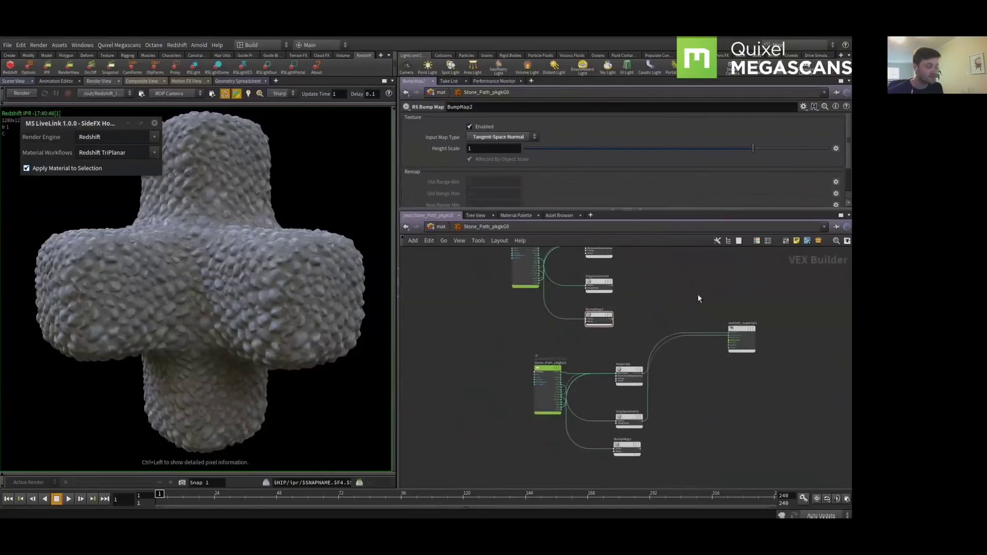
{"action": "middle_click_drag", "start_coordinate": [676, 287], "coordinate": [676, 340]}
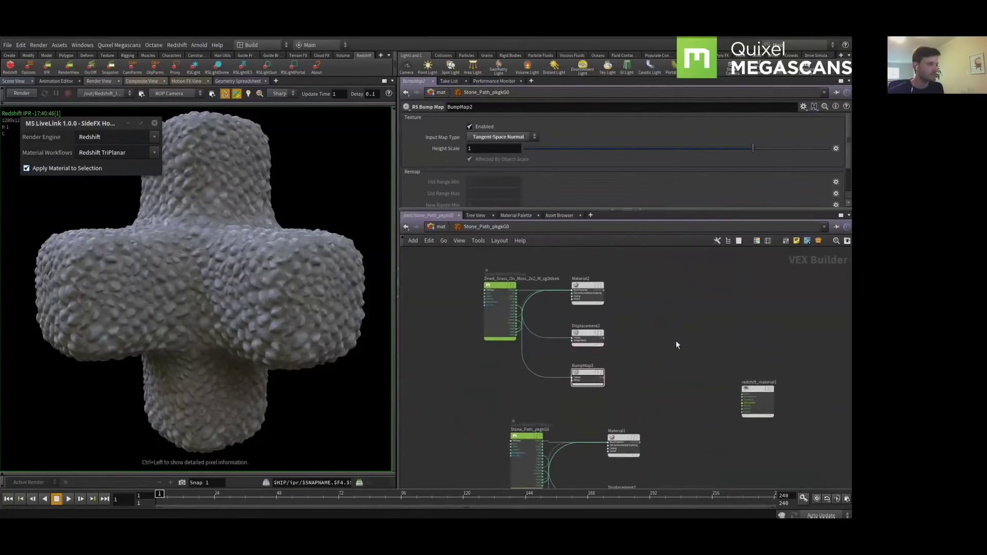
Add an RS Displacement Blender and an RS Material Blender between the material nodes and redshift_material1
{"action": "key", "text": "Tab"}
{"action": "type", "text": "blen"}
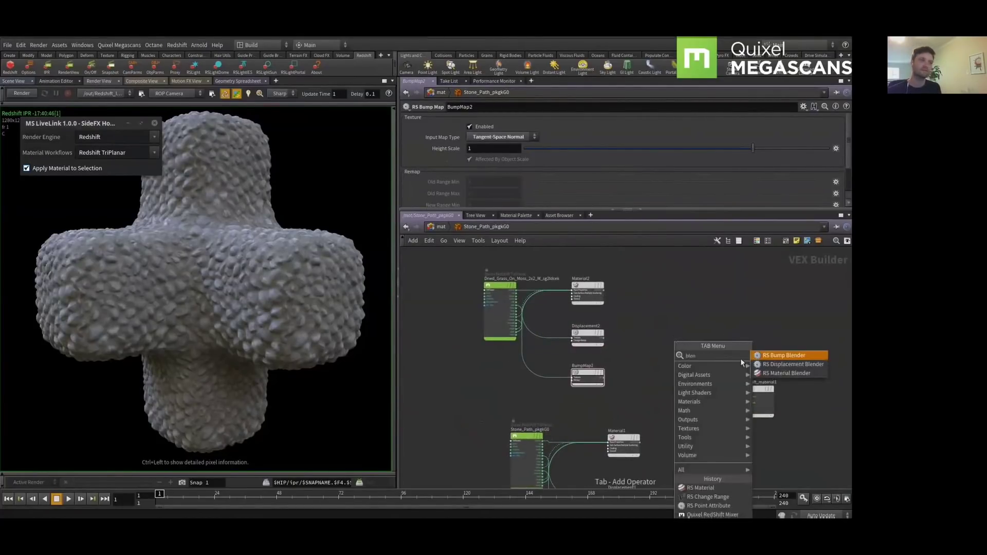
{"action": "left_click", "coordinate": [776, 364]}
{"action": "left_click", "coordinate": [699, 371]}
{"action": "key", "text": "Tab"}
{"action": "type", "text": "mater"}
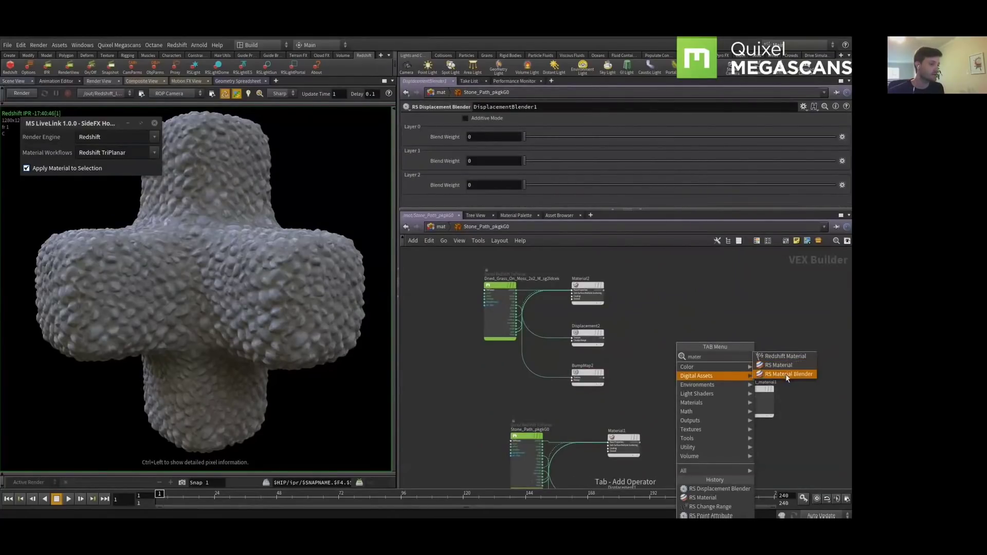
{"action": "left_click", "coordinate": [787, 378]}
{"action": "left_click", "coordinate": [657, 331]}
Expand the Base and Layer 0 inputs of DisplacementBlender1 and the Base Material and Layer 1 inputs of MaterialBlender1
{"action": "scroll", "coordinate": [650, 293], "scroll_direction": "up", "scroll_amount": 3}
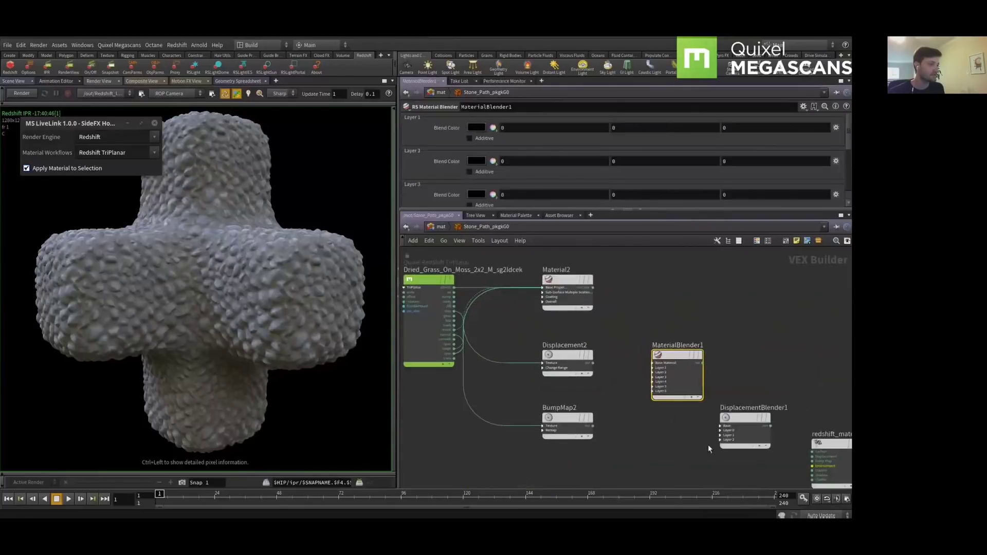
{"action": "scroll", "coordinate": [708, 445], "scroll_direction": "up", "scroll_amount": 3}
{"action": "left_click", "coordinate": [731, 410]}
{"action": "left_click", "coordinate": [732, 432]}
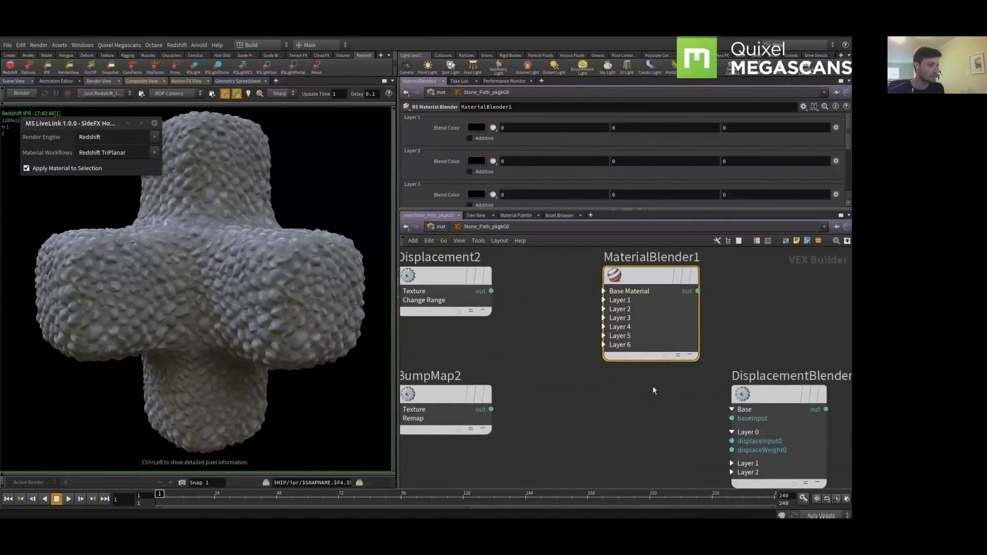
{"action": "left_click", "coordinate": [604, 291]}
{"action": "left_click", "coordinate": [604, 313]}
{"action": "scroll", "coordinate": [586, 334], "scroll_direction": "down", "scroll_amount": 5}
Add a Quixel RedShift Mixer node between the grass and stone node groups
{"action": "key", "text": "Tab"}
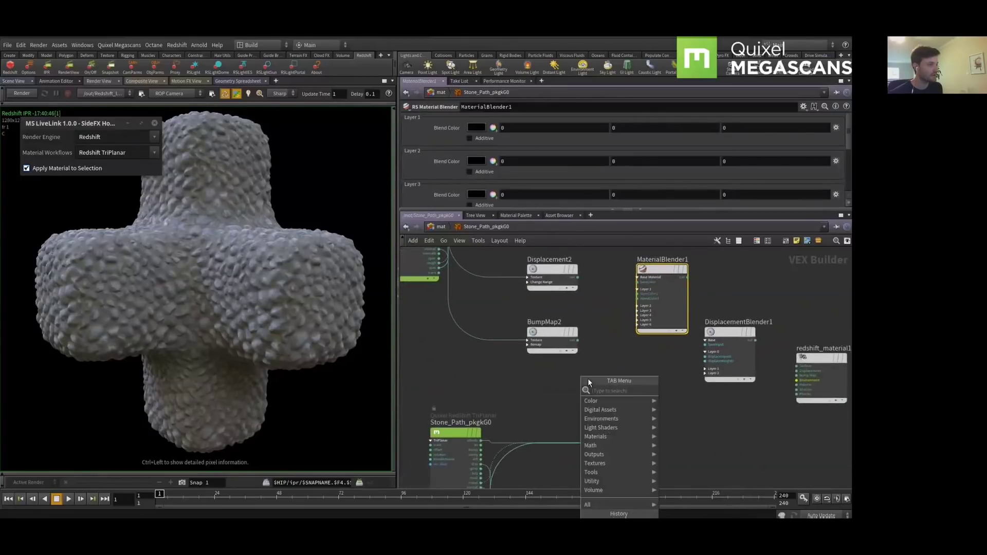
{"action": "type", "text": "mix"}
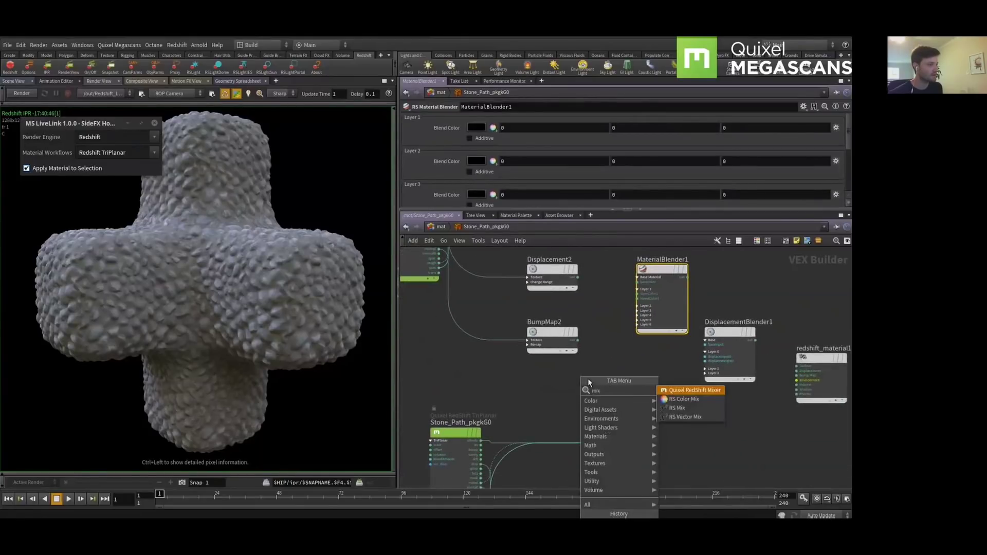
{"action": "left_click", "coordinate": [694, 391]}
{"action": "left_click", "coordinate": [592, 443]}
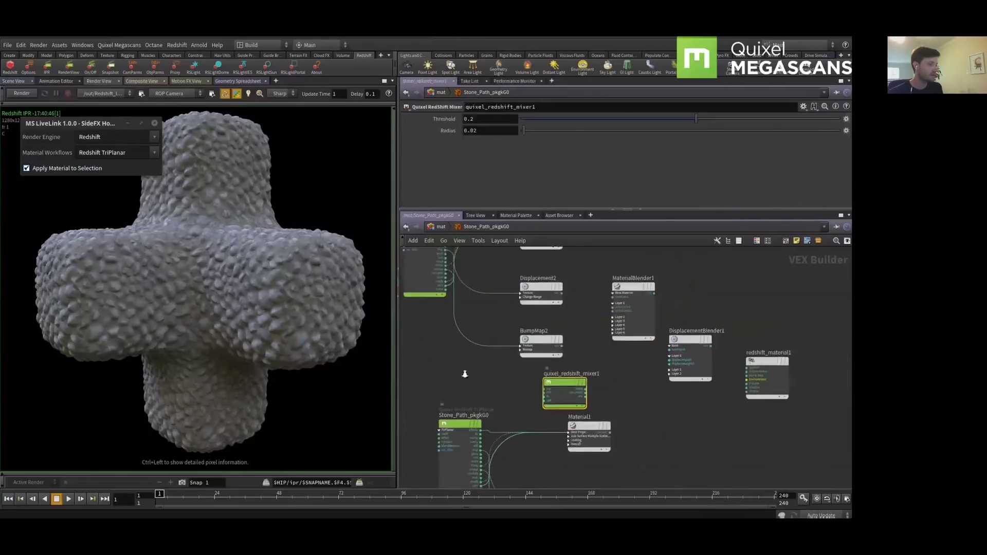
Wire the displacement outputs of the grass and Stone_Path triplanar nodes into the first two inputs of the Quixel mixer
{"action": "scroll", "coordinate": [461, 394], "scroll_direction": "up", "scroll_amount": 3}
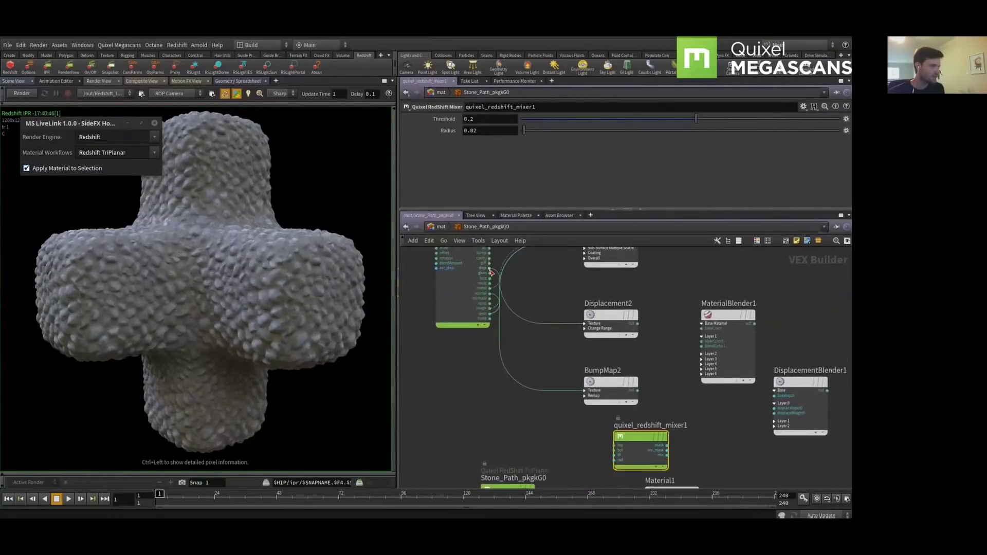
{"action": "left_click", "coordinate": [491, 274]}
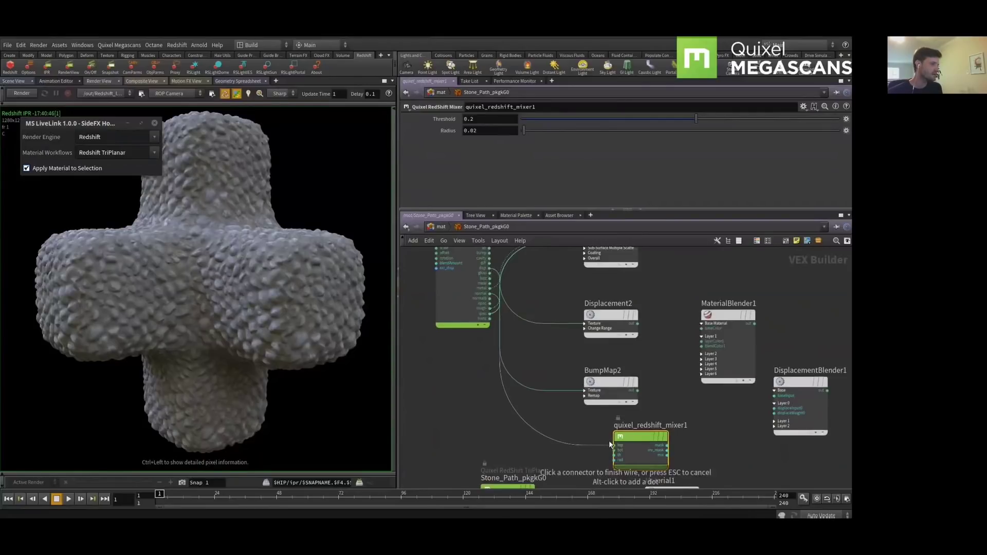
{"action": "left_click", "coordinate": [612, 444]}
{"action": "middle_click_drag", "start_coordinate": [612, 445], "coordinate": [433, 388]}
Connect the Quixel mixer's mask output to DisplacementBlender1's Layer 0 weight and MaterialBlender1's Layer 1 blend color
{"action": "left_click", "coordinate": [577, 401]}
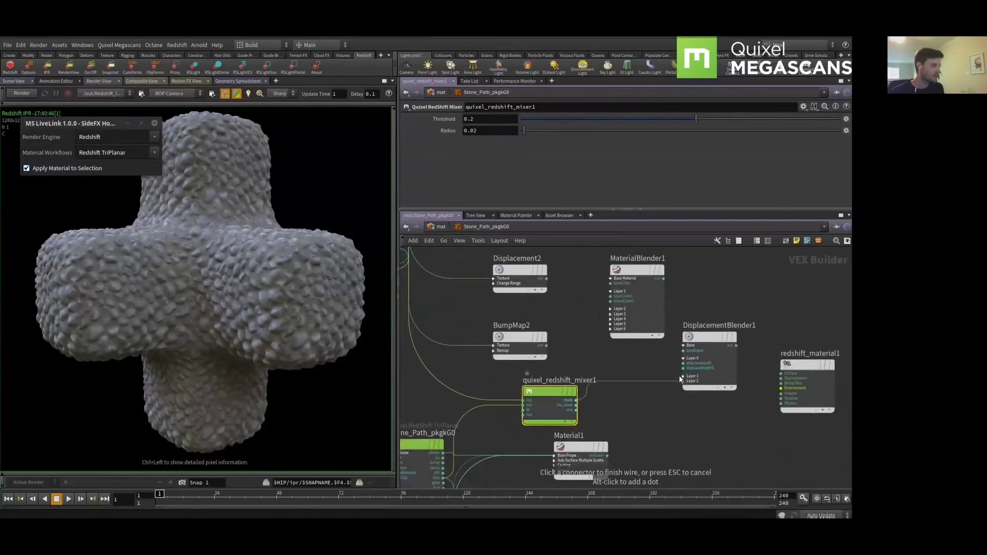
{"action": "left_click", "coordinate": [684, 368]}
{"action": "left_click", "coordinate": [576, 400]}
{"action": "key", "text": "Escape"}
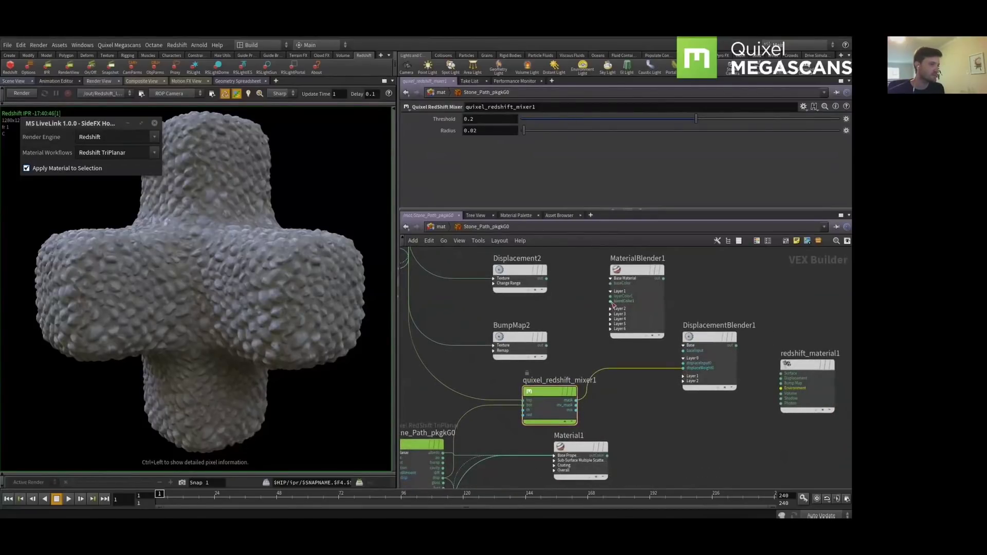
Connect Material2 to MaterialBlender1's base color and Displacement2 to DisplacementBlender1's base input
{"action": "middle_click_drag", "start_coordinate": [548, 200], "coordinate": [572, 306]}
{"action": "left_click", "coordinate": [572, 306]}
{"action": "middle_click_drag", "start_coordinate": [613, 379], "coordinate": [585, 303]}
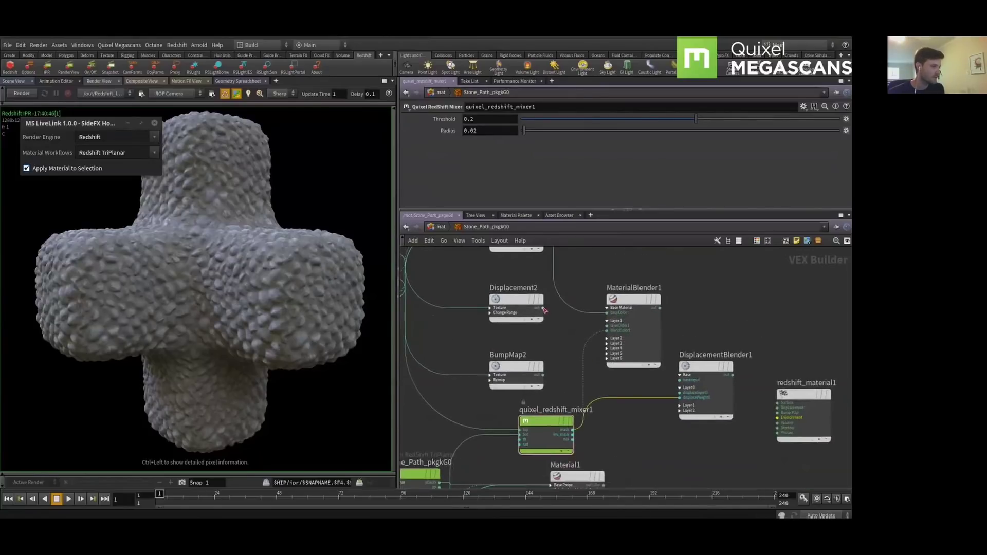
{"action": "left_click", "coordinate": [675, 381]}
{"action": "middle_click_drag", "start_coordinate": [648, 412], "coordinate": [643, 366]}
Connect Material1 to MaterialBlender1's Layer 1 color and Displacement1 to DisplacementBlender1's Layer 0 displacement input
{"action": "left_click", "coordinate": [599, 441]}
{"action": "left_click", "coordinate": [603, 285]}
{"action": "middle_click_drag", "start_coordinate": [656, 413], "coordinate": [644, 343]}
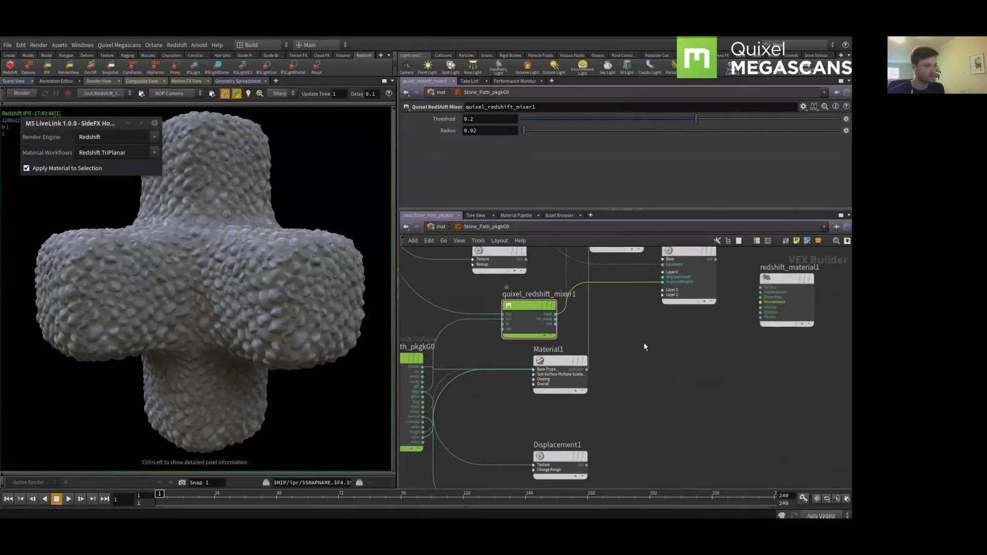
{"action": "left_click", "coordinate": [588, 466]}
{"action": "left_click", "coordinate": [662, 277]}
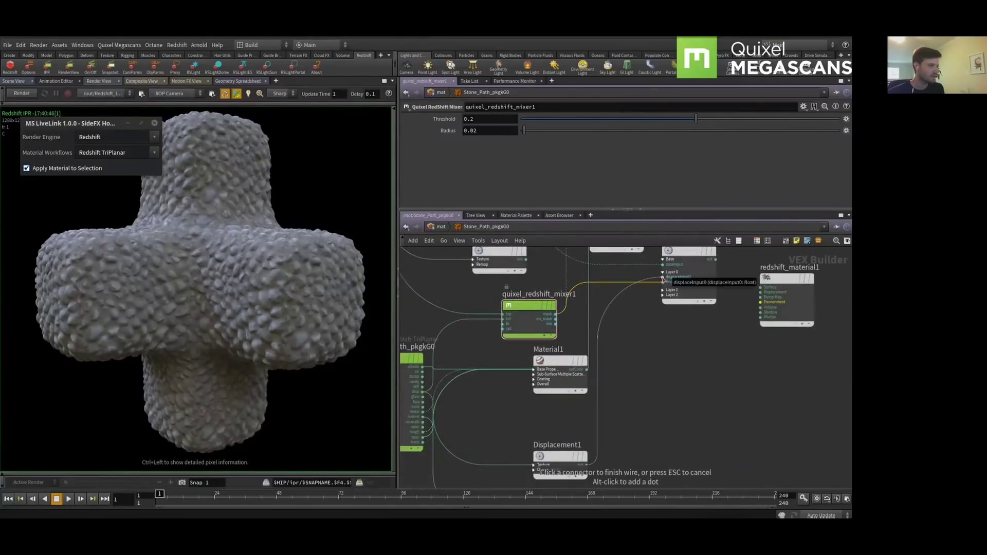
Connect MaterialBlender1 to the Surface and DisplacementBlender1 to the Displacement input of redshift_material1, and start the render
{"action": "middle_click_drag", "start_coordinate": [703, 267], "coordinate": [686, 360]}
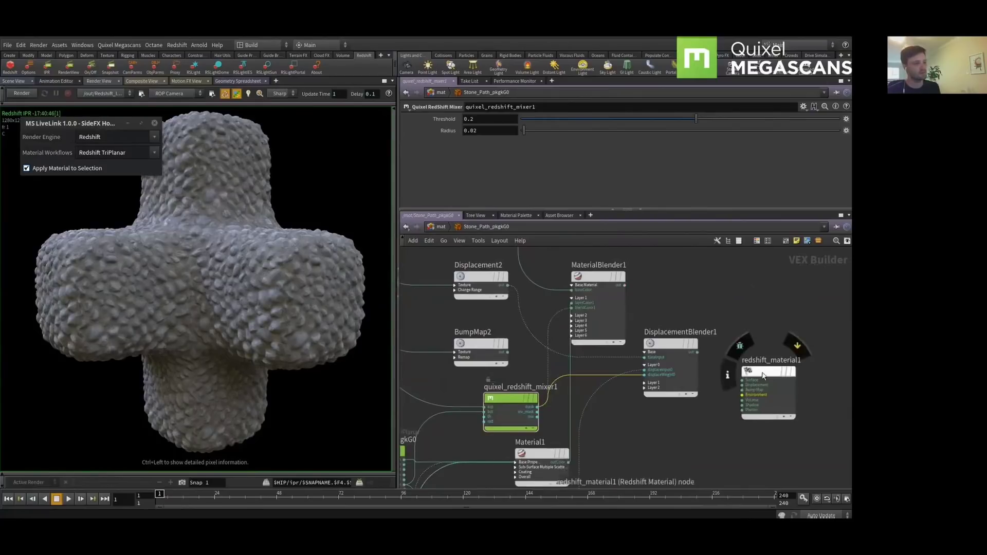
{"action": "left_click_drag", "start_coordinate": [765, 371], "coordinate": [752, 280]}
{"action": "left_click", "coordinate": [624, 285]}
{"action": "left_click", "coordinate": [729, 289]}
{"action": "left_click", "coordinate": [697, 352]}
{"action": "left_click", "coordinate": [730, 294]}
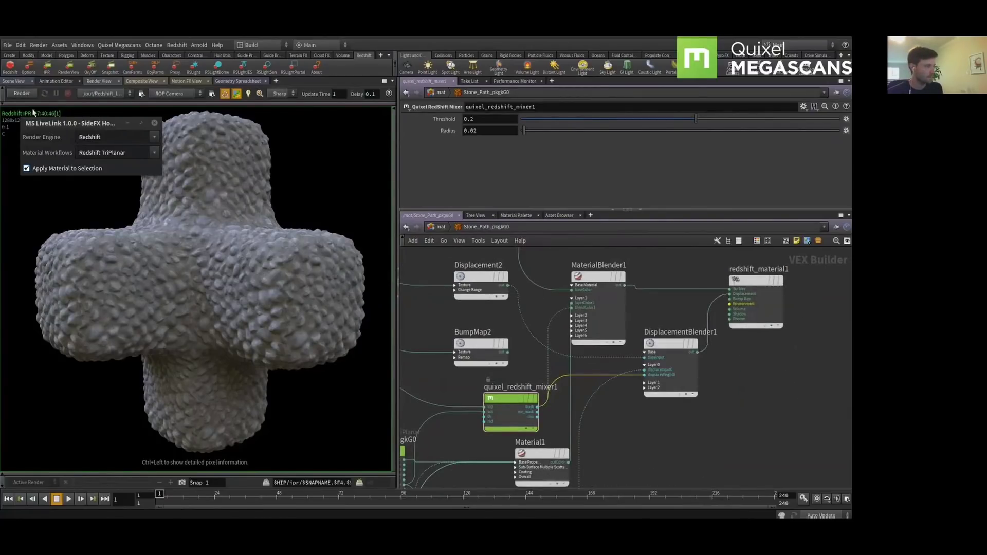
{"action": "left_click", "coordinate": [27, 95]}
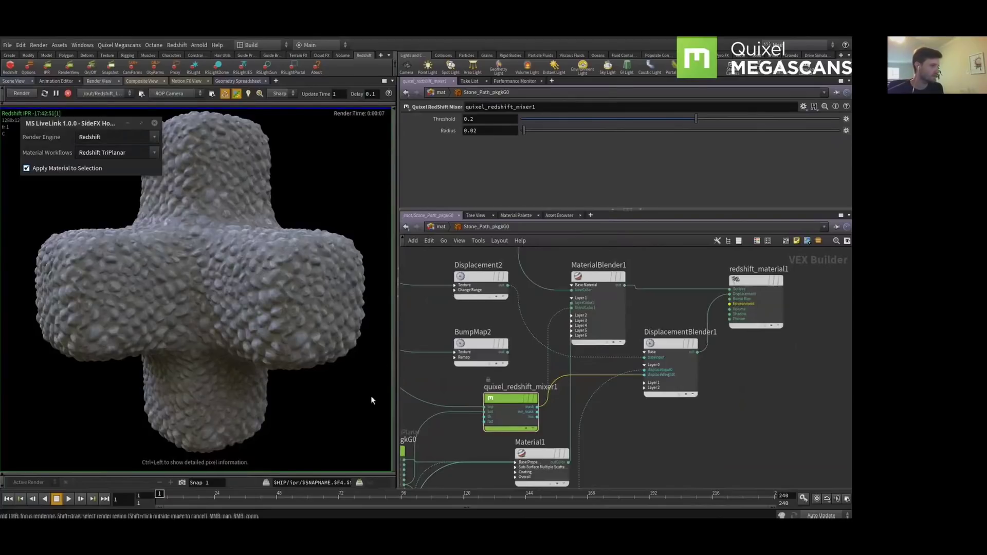
Delete the BumpMap1 and BumpMap2 nodes from the material network
{"action": "middle_click_drag", "start_coordinate": [495, 350], "coordinate": [678, 348]}
{"action": "left_click", "coordinate": [722, 451]}
{"action": "middle_click_drag", "start_coordinate": [677, 479], "coordinate": [596, 333]}
{"action": "left_click", "coordinate": [650, 473]}
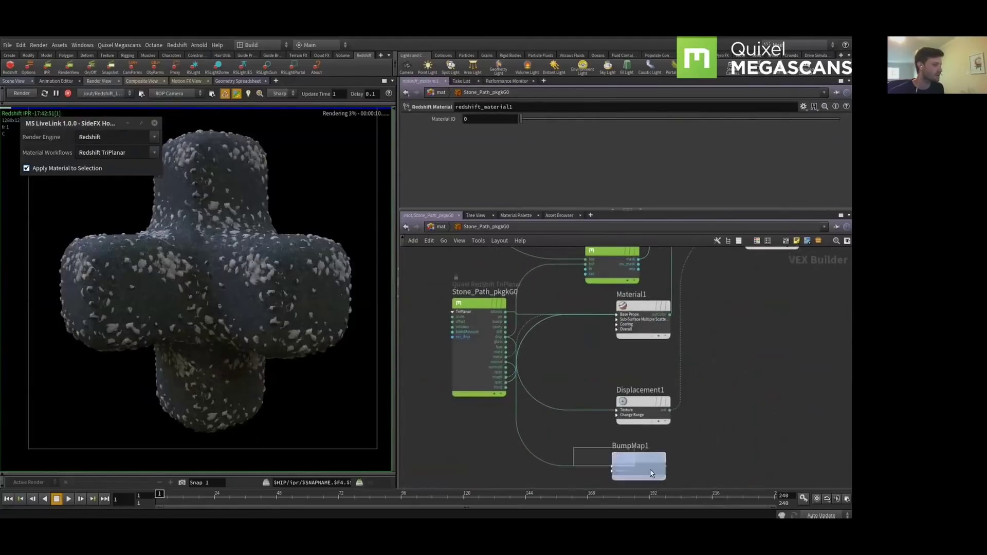
{"action": "key", "text": "Delete"}
{"action": "key", "text": "h"}
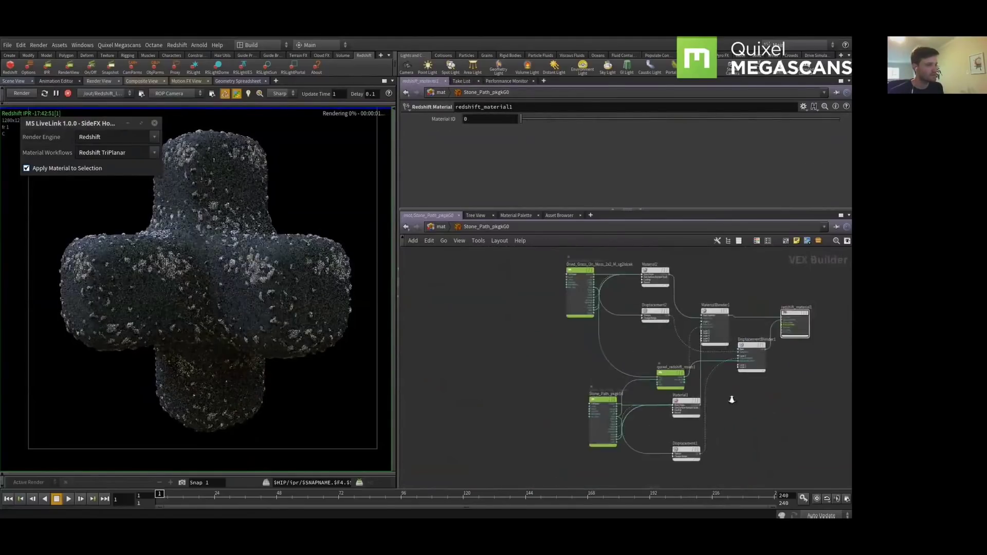
Add an RS Point Attribute node beside the triplanar nodes with the attribute name Cd
{"action": "scroll", "coordinate": [525, 357], "scroll_direction": "up", "scroll_amount": 3}
{"action": "key", "text": "Tab"}
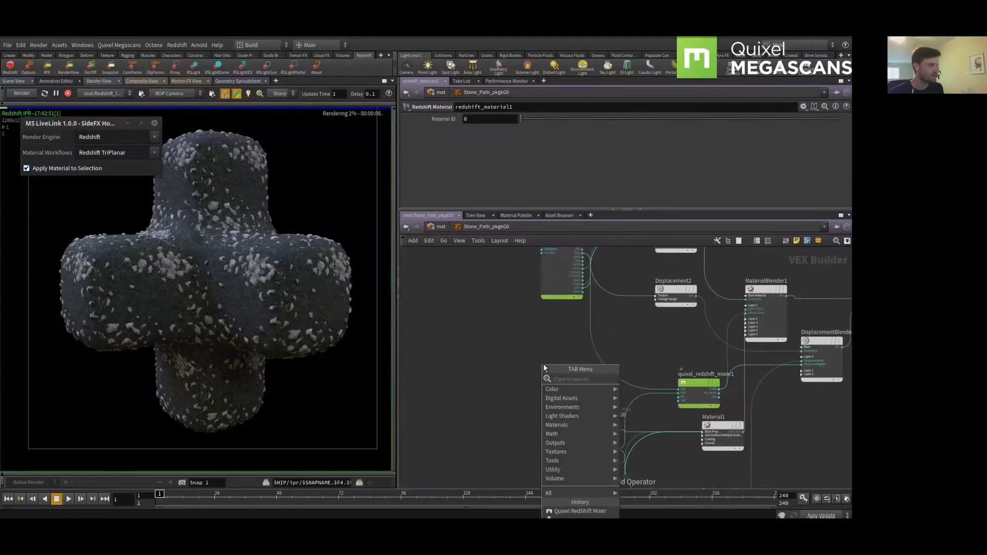
{"action": "type", "text": "quixel tri"}
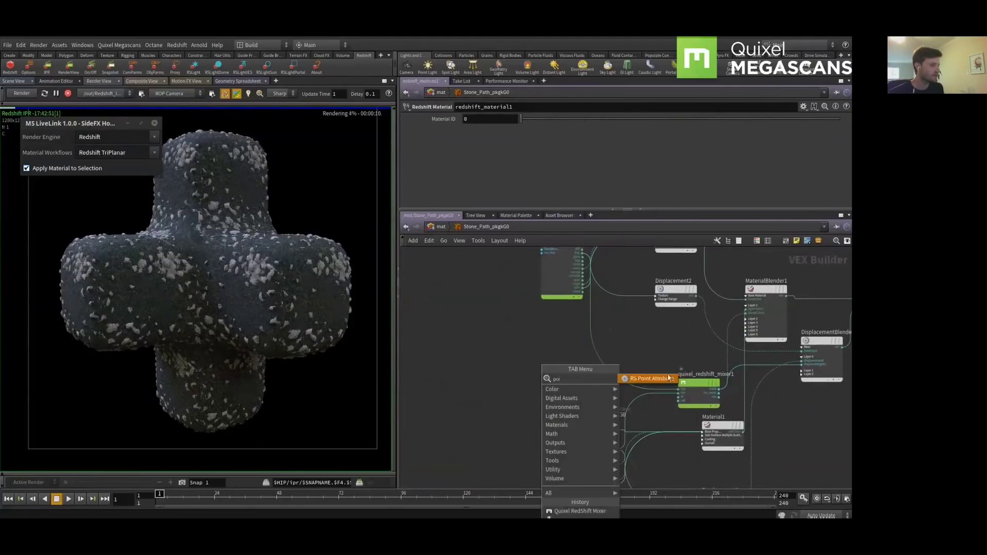
{"action": "key", "text": "Return"}
{"action": "left_click", "coordinate": [516, 351]}
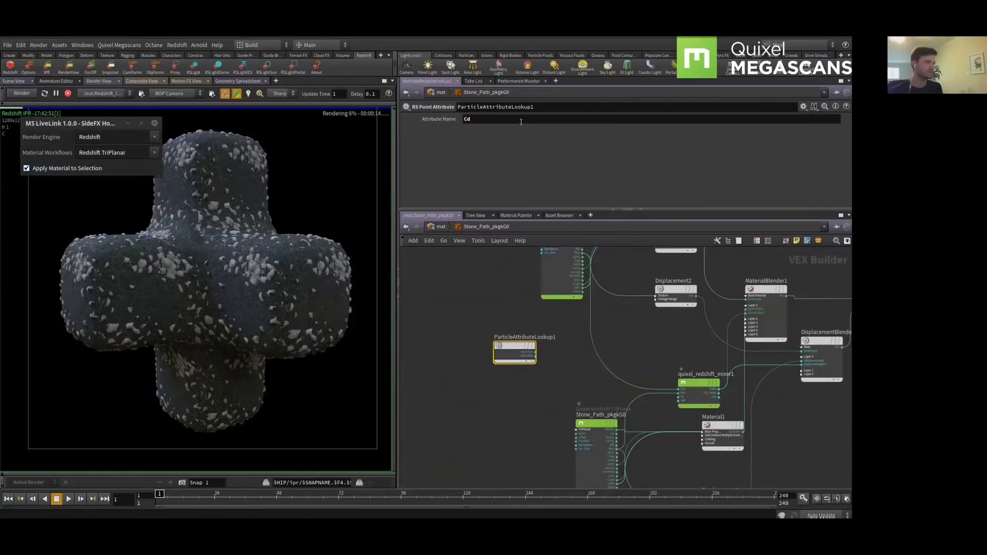
{"action": "scroll", "coordinate": [566, 363], "scroll_direction": "up", "scroll_amount": 2}
Add an RS Change Range node, wire the point attribute's scalar output through it into the Quixel mixer's third input, and restart the render
{"action": "key", "text": "Tab"}
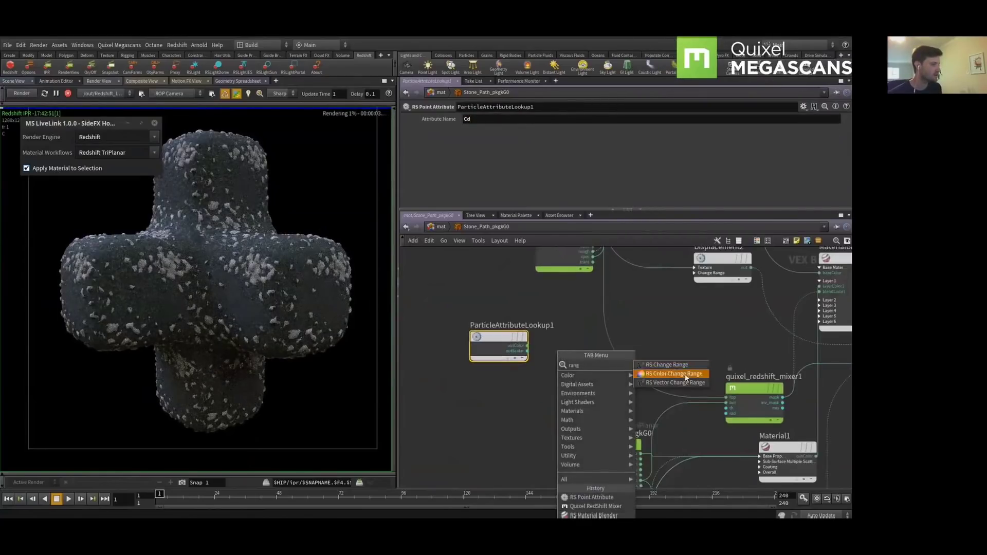
{"action": "left_click", "coordinate": [664, 370]}
{"action": "left_click", "coordinate": [677, 319]}
{"action": "left_click", "coordinate": [527, 351]}
{"action": "left_click", "coordinate": [649, 328]}
{"action": "left_click", "coordinate": [705, 329]}
{"action": "left_click", "coordinate": [723, 410]}
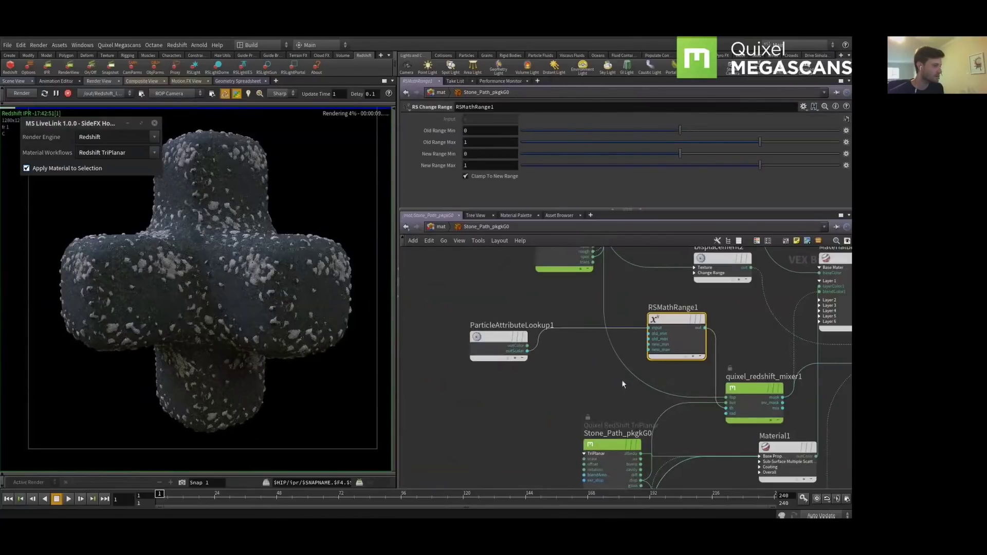
{"action": "left_click", "coordinate": [18, 94]}
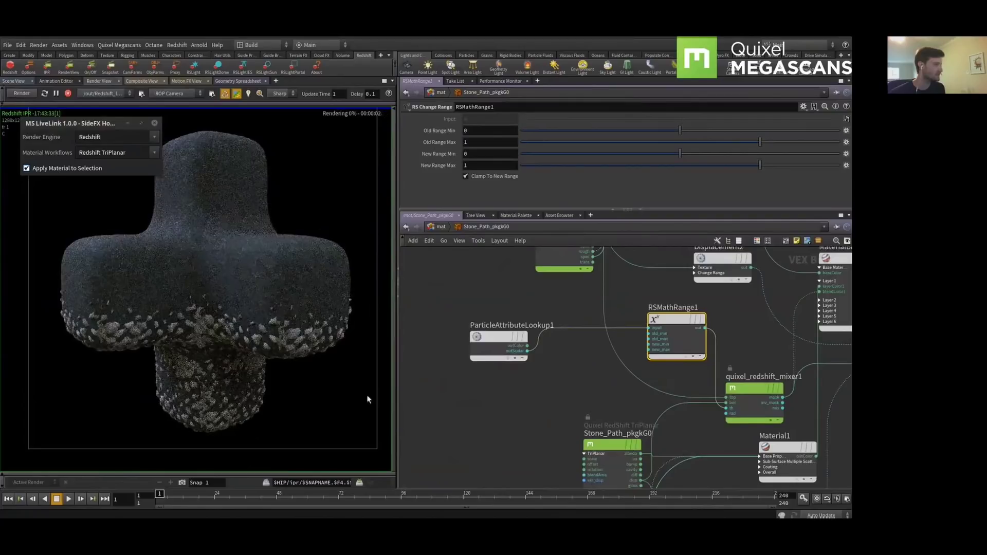
Open the 3d_plus geometry network and set the attribwrangle1 expression to v@Cd = fit(@P.y, -0.2, 0.7, 0, 1)
{"action": "middle_click_drag", "start_coordinate": [598, 393], "coordinate": [581, 395]}
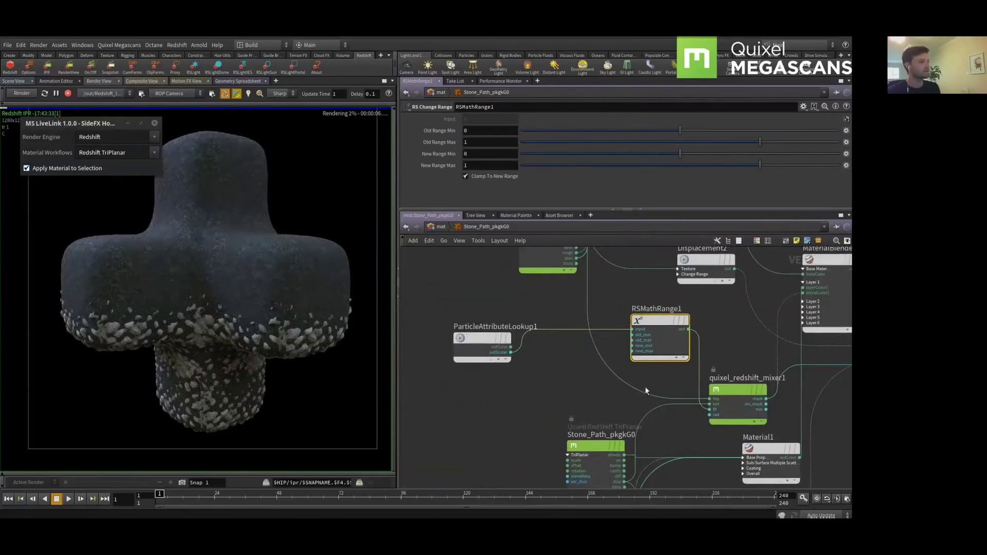
{"action": "left_click", "coordinate": [440, 227]}
{"action": "left_click", "coordinate": [441, 227]}
{"action": "left_click", "coordinate": [476, 286]}
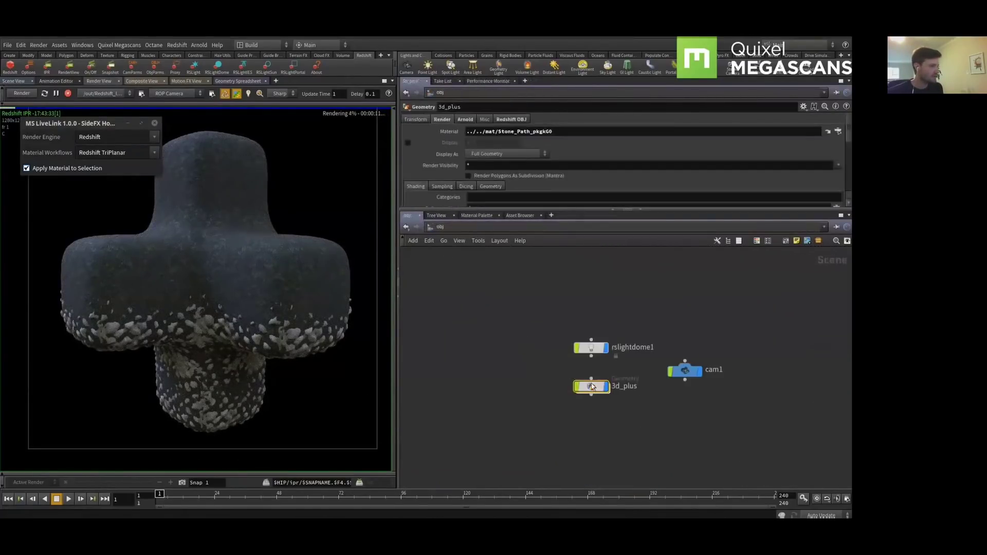
{"action": "double_click", "coordinate": [591, 387]}
{"action": "left_click", "coordinate": [492, 175]}
{"action": "key", "text": "BackSpace"}
{"action": "type", "text": "7"}
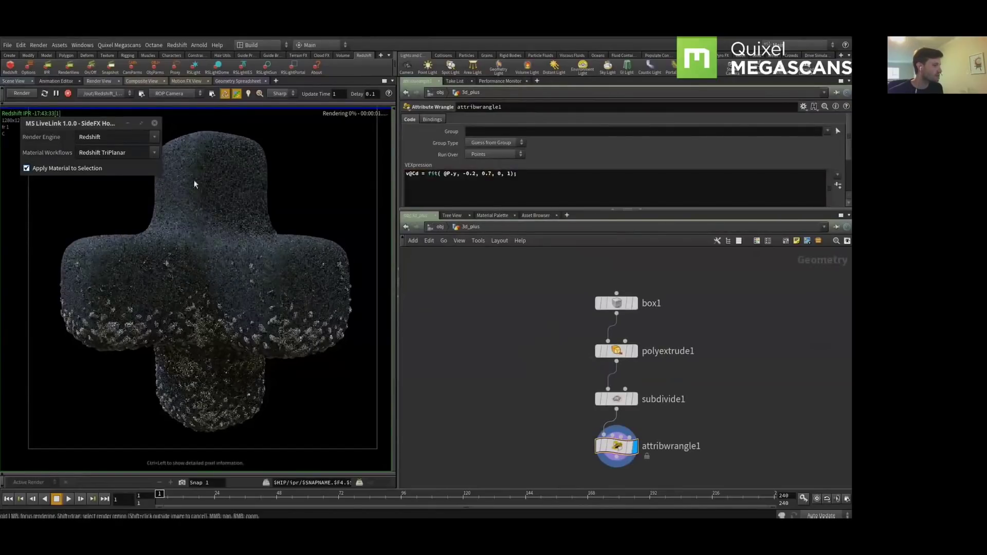
{"action": "left_click", "coordinate": [475, 174]}
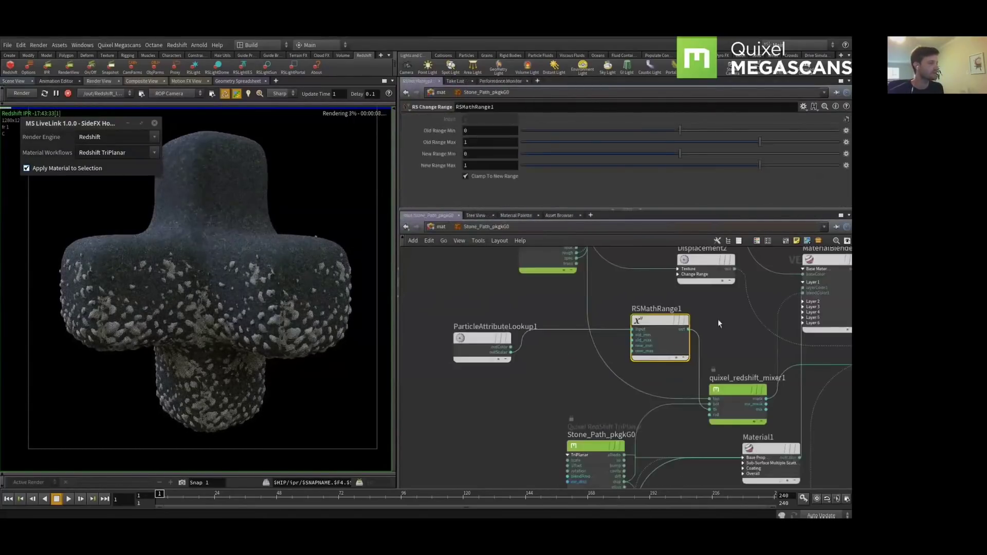
Set the scale of the Displacement2 node to 0.1 after trying 0.05
{"action": "middle_click_drag", "start_coordinate": [719, 322], "coordinate": [574, 424]}
{"action": "left_click", "coordinate": [562, 360]}
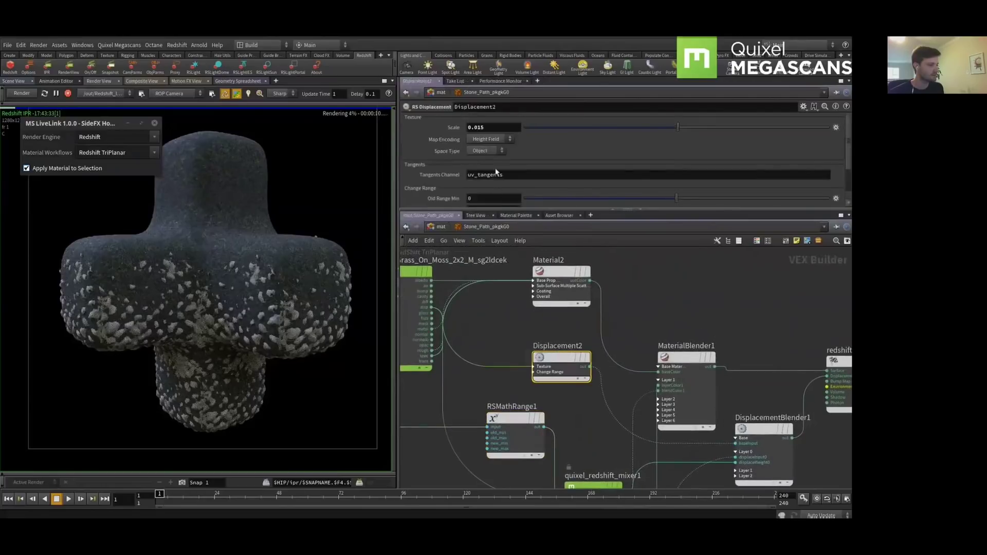
{"action": "double_click", "coordinate": [475, 129]}
{"action": "type", "text": "0.05"}
{"action": "key", "text": "Return"}
{"action": "double_click", "coordinate": [478, 128]}
{"action": "type", "text": "0.1"}
{"action": "key", "text": "Tab"}
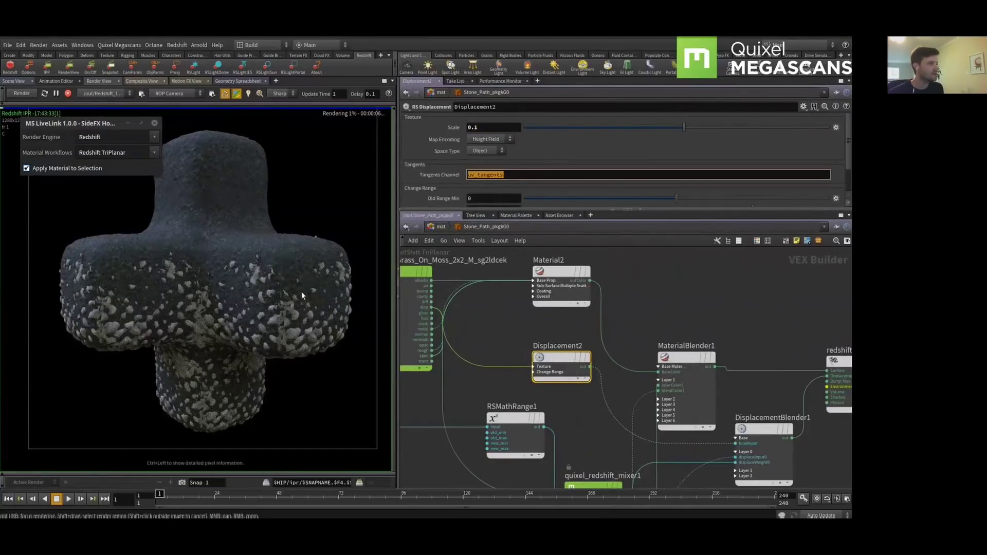
{"action": "scroll", "coordinate": [533, 274], "scroll_direction": "down", "scroll_amount": 5}
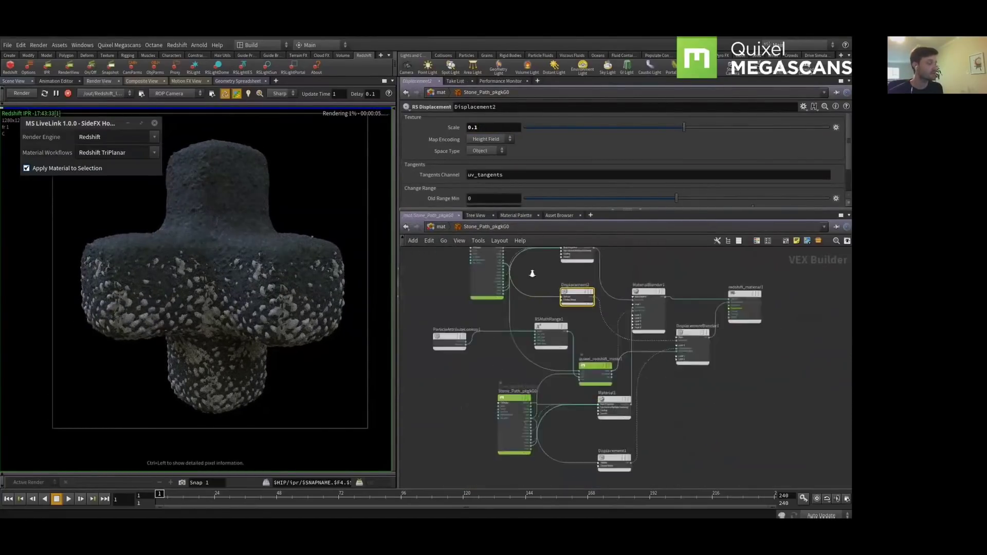
Select the dried grass triplanar node, switch to Quixel Bridge and export the Snow On Grass 2x2 M surface onto it
{"action": "left_click", "coordinate": [494, 309]}
{"action": "key", "text": "alt+Tab"}
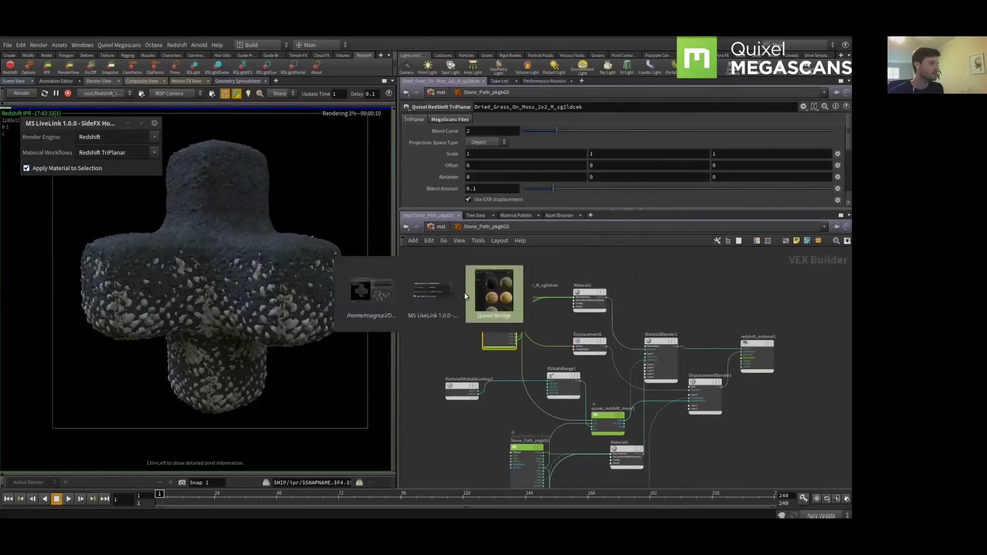
{"action": "scroll", "coordinate": [662, 94], "scroll_direction": "down", "scroll_amount": 5}
{"action": "left_click", "coordinate": [661, 90]}
{"action": "left_click", "coordinate": [760, 382]}
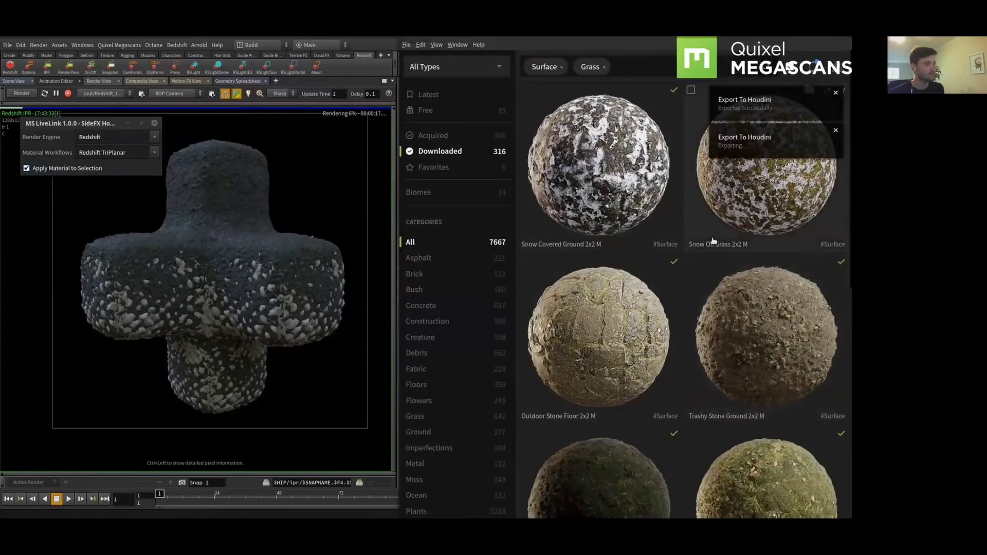
{"action": "left_click", "coordinate": [363, 48]}
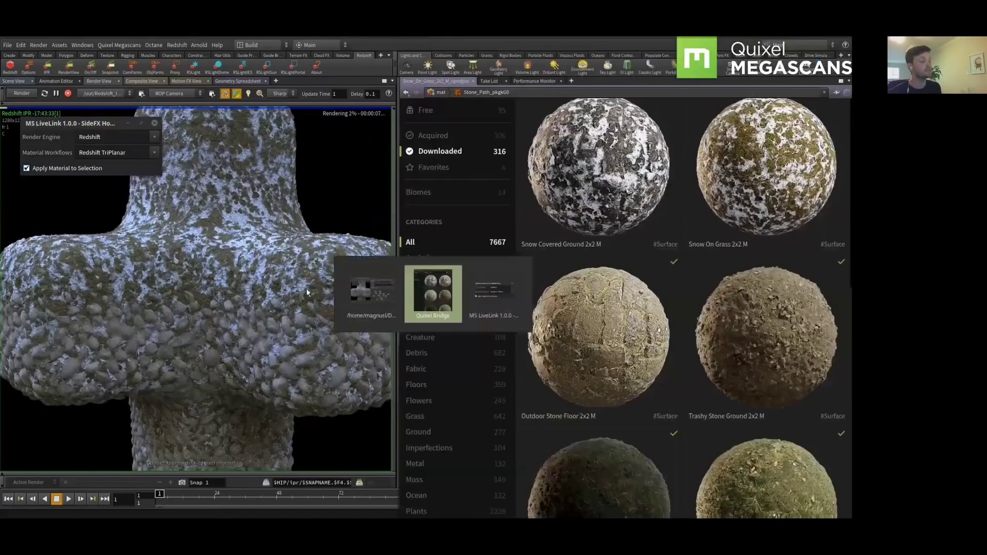
In Quixel Bridge, search for stone surfaces and export Castle Cobblestone 2x2 M at 4K JPEG onto Houdini's Stone Path triplanar node
{"action": "key", "text": "alt+Tab"}
{"action": "left_click", "coordinate": [605, 67]}
{"action": "type", "text": "stone"}
{"action": "key", "text": "Return"}
{"action": "scroll", "coordinate": [832, 222], "scroll_direction": "down", "scroll_amount": 1}
{"action": "left_click", "coordinate": [832, 222]}
{"action": "key", "text": "alt+Tab"}
{"action": "key", "text": "alt+Tab"}
{"action": "left_click", "coordinate": [827, 214]}
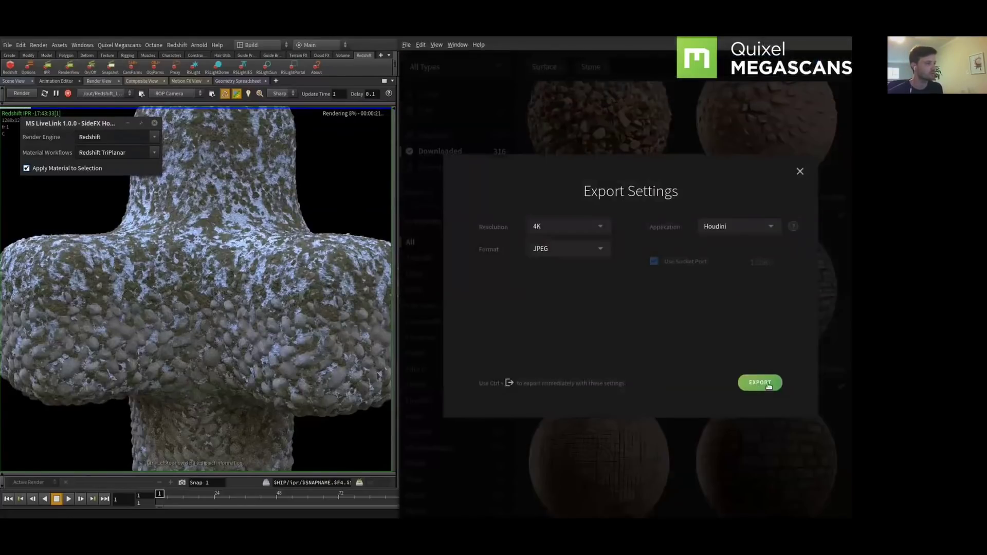
{"action": "left_click", "coordinate": [763, 382]}
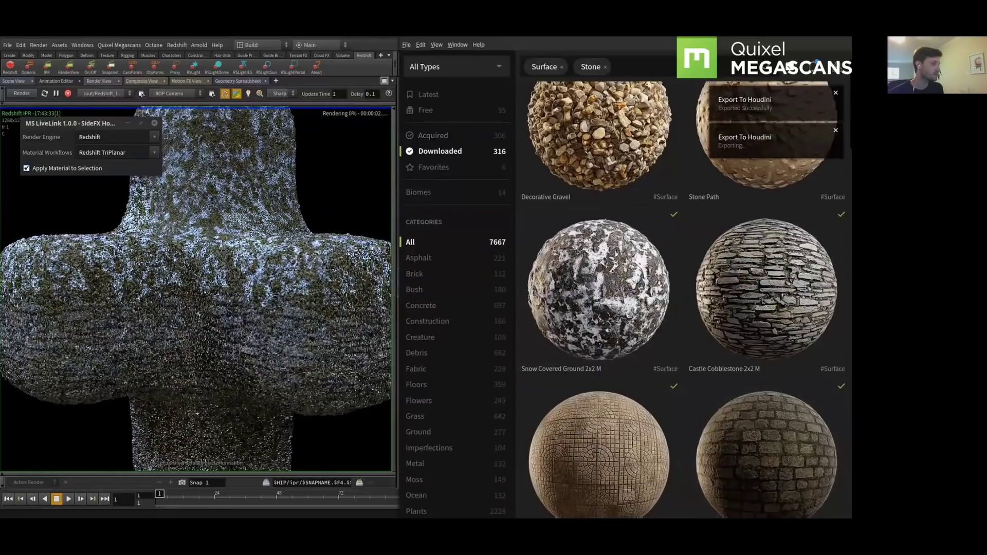
Set the Radius of quixel_redshift_mixer1 to 0.01 after trying a wider blend of 0.572
{"action": "left_click", "coordinate": [341, 151]}
{"action": "scroll", "coordinate": [309, 277], "scroll_direction": "up", "scroll_amount": 6}
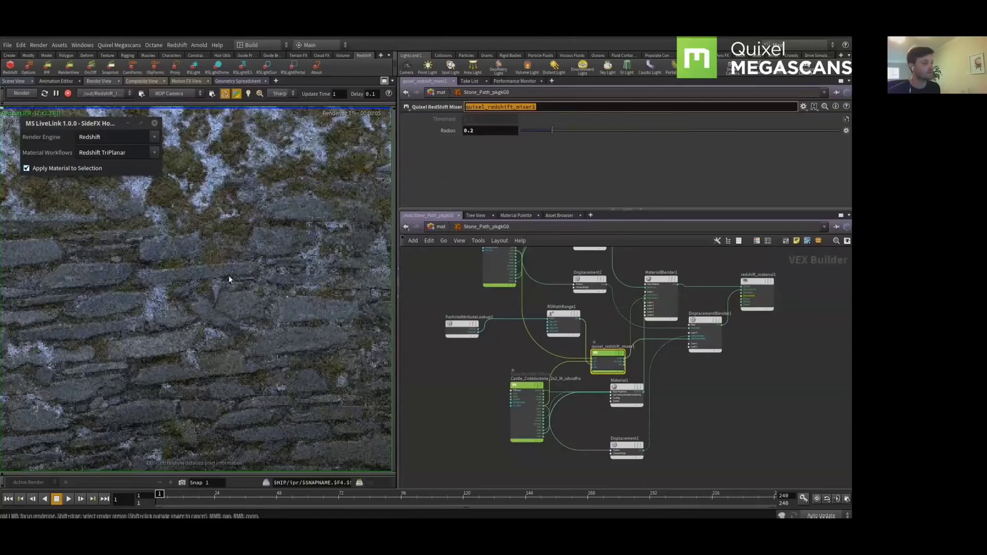
{"action": "left_click", "coordinate": [598, 131]}
{"action": "left_click", "coordinate": [612, 131]}
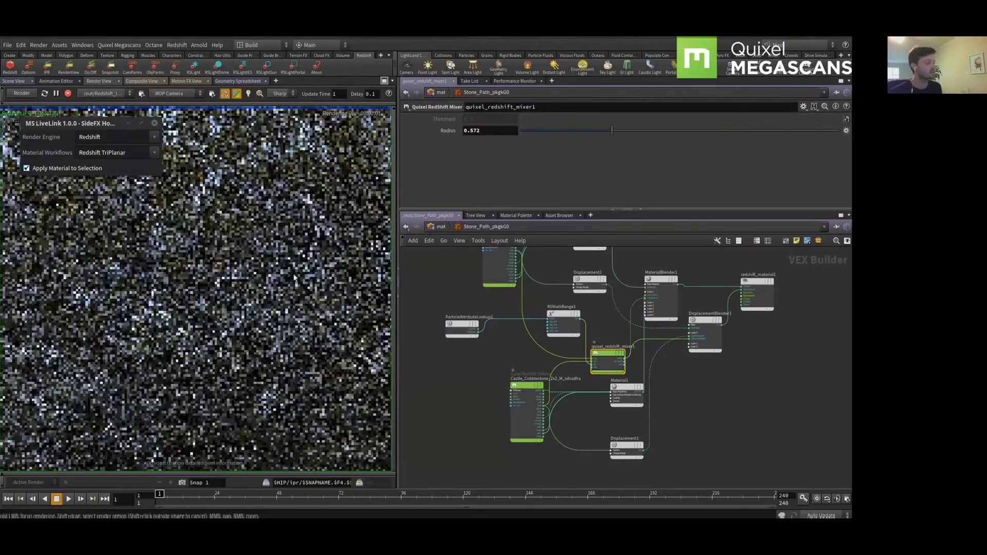
{"action": "type", "text": "01"}
{"action": "key", "text": "Return"}
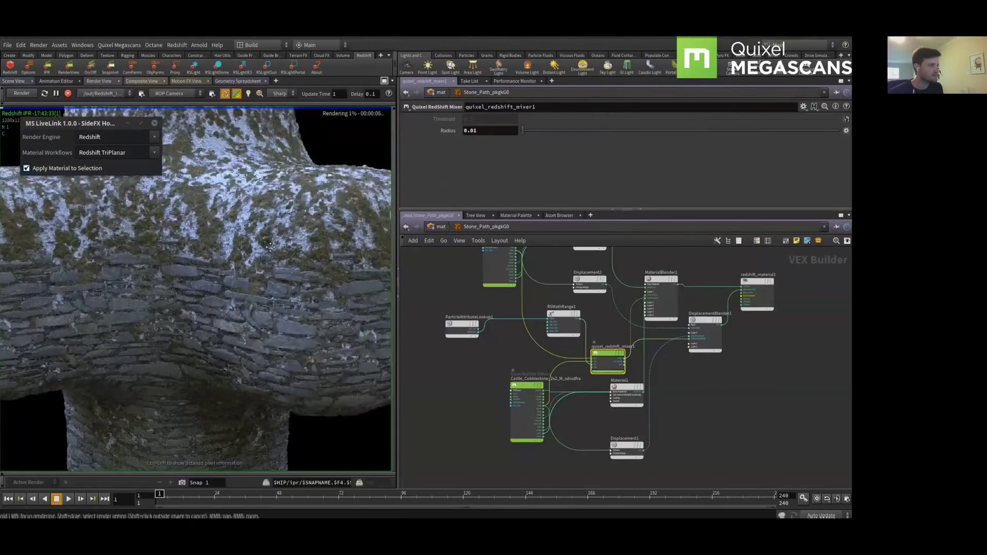
Set the scale of the cobblestone's Displacement1 node to 0.2
{"action": "left_click", "coordinate": [625, 393]}
{"action": "left_click_drag", "start_coordinate": [637, 469], "coordinate": [637, 470]}
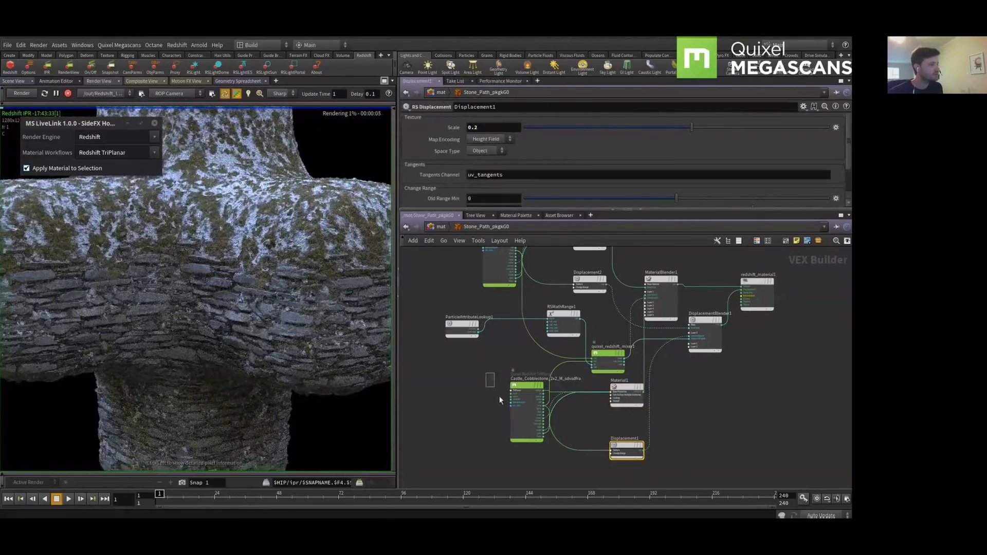
Link the Castle Cobblestone triplanar's second and third scale components to the first by reference, and set the scale to 0.7
{"action": "left_click", "coordinate": [524, 407]}
{"action": "right_click", "coordinate": [602, 154]}
{"action": "left_click", "coordinate": [628, 177]}
{"action": "key", "text": "Return"}
{"action": "left_click", "coordinate": [540, 153]}
{"action": "double_click", "coordinate": [540, 153]}
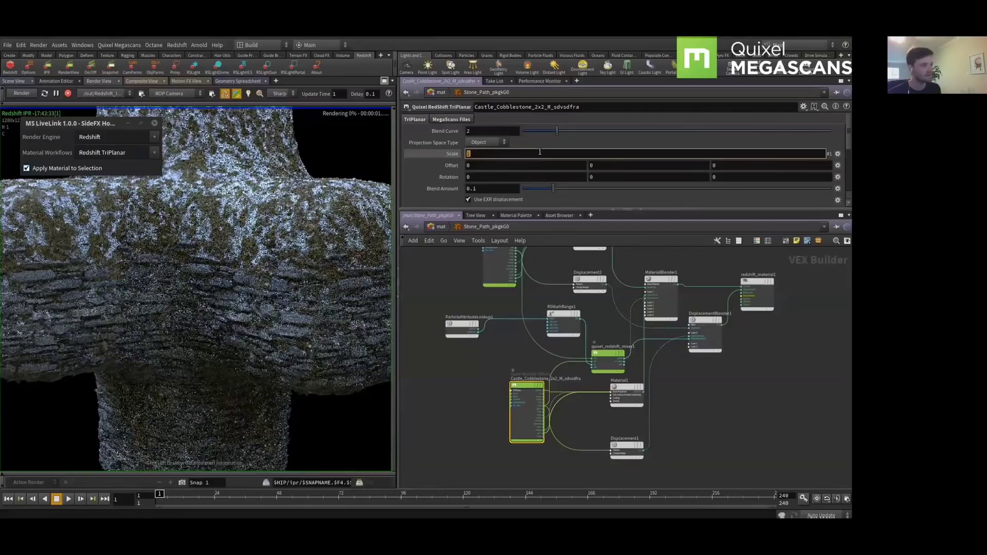
{"action": "type", "text": "0.7"}
{"action": "key", "text": "Return"}
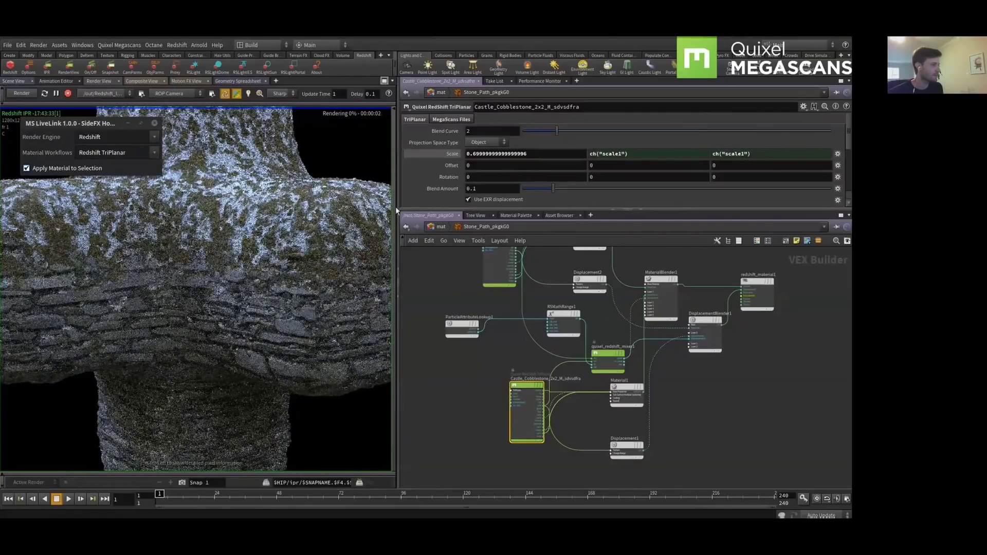
{"action": "scroll", "coordinate": [289, 260], "scroll_direction": "down", "scroll_amount": 3}
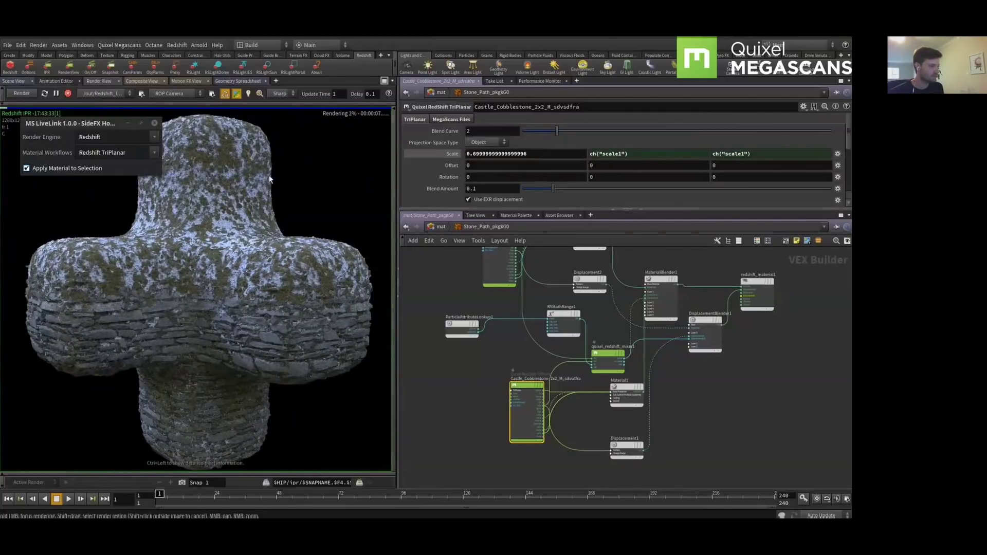
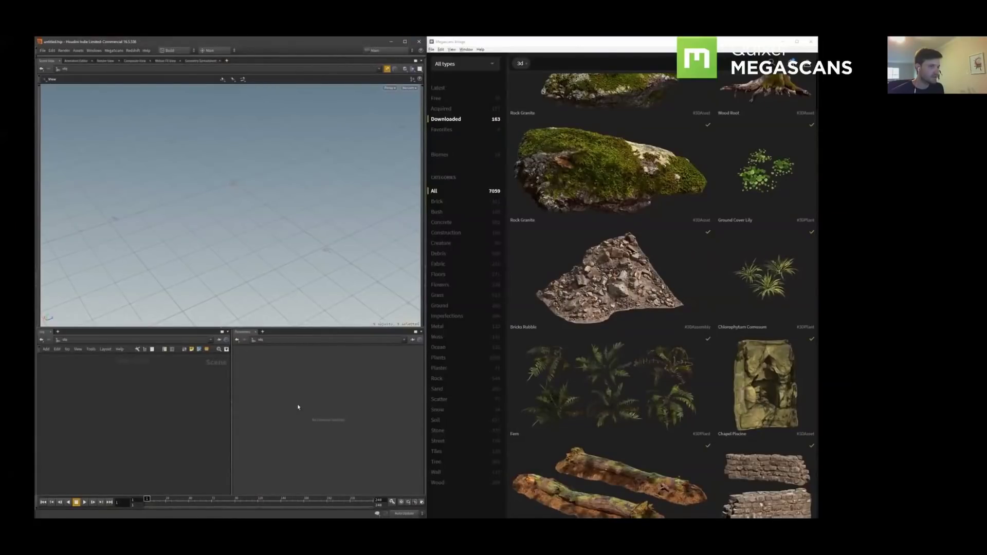
Open the Megascans LiveLink window in the empty scene and export the Ground Cover Lily plant from Bridge to Houdini
{"action": "left_click", "coordinate": [114, 50]}
{"action": "left_click", "coordinate": [121, 58]}
{"action": "left_click_drag", "start_coordinate": [208, 276], "coordinate": [344, 109]}
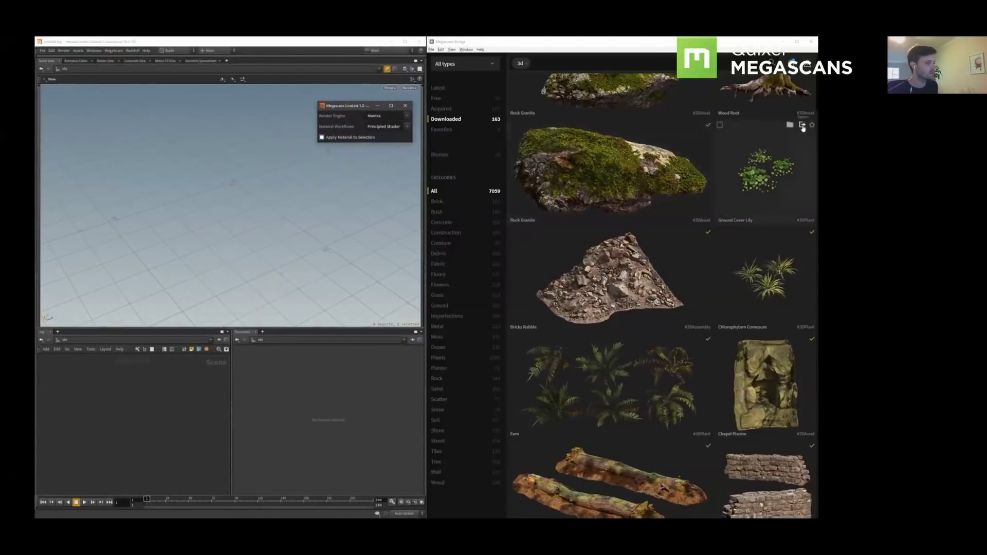
{"action": "left_click", "coordinate": [803, 126]}
{"action": "left_click", "coordinate": [732, 352]}
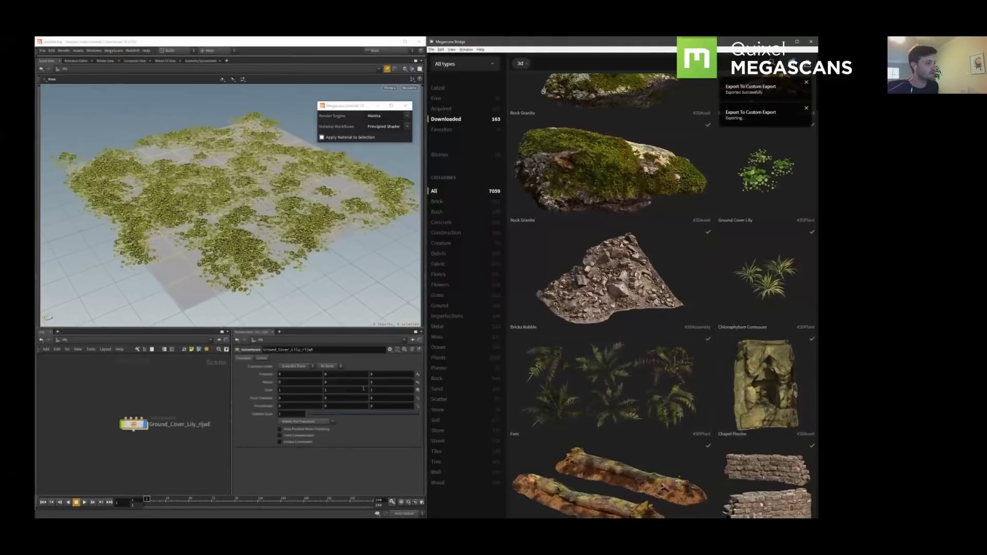
Inside the Ground Cover Lily's instance network, reshape the noise distribution ramp in quixel_simple_scattering1's density settings to raise its middle point
{"action": "double_click", "coordinate": [126, 426]}
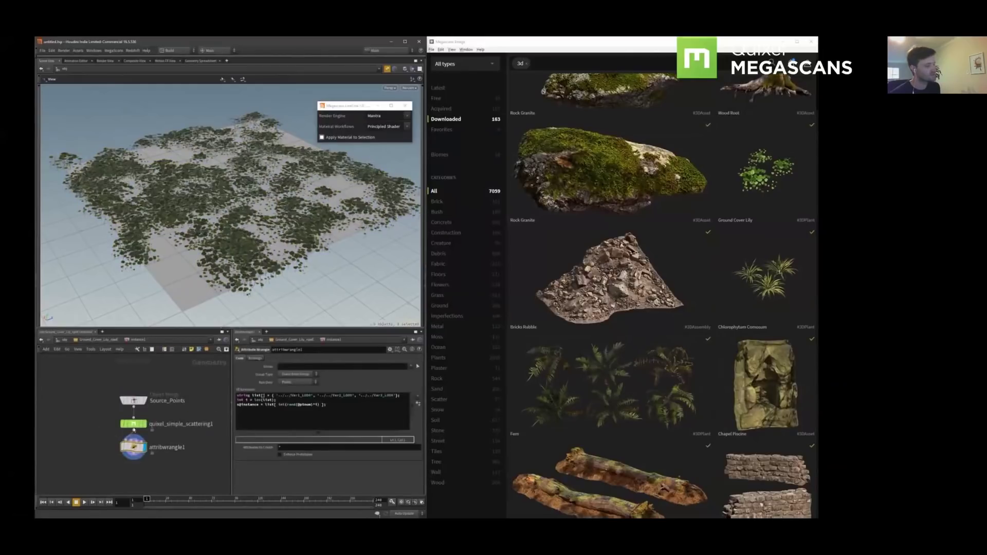
{"action": "left_click", "coordinate": [133, 423]}
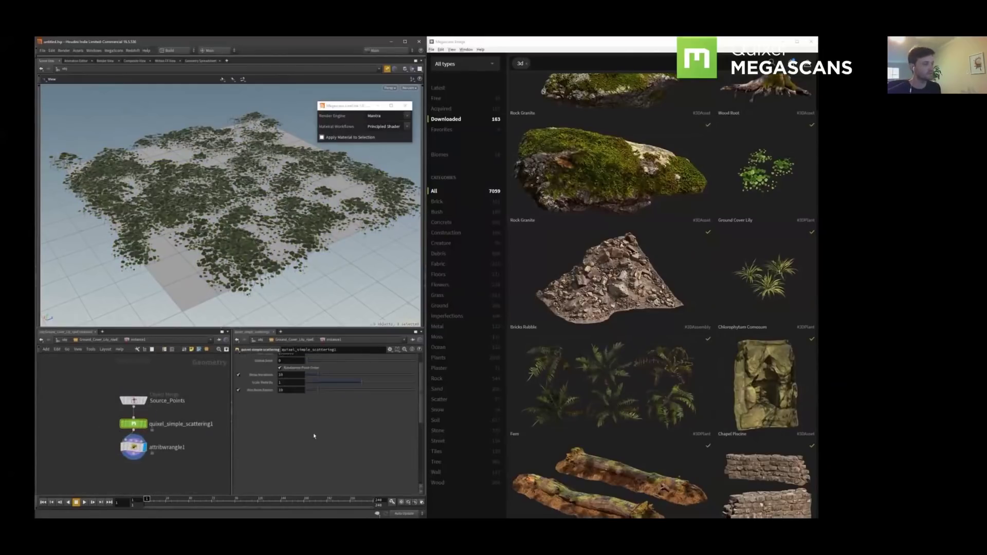
{"action": "left_click", "coordinate": [257, 359]}
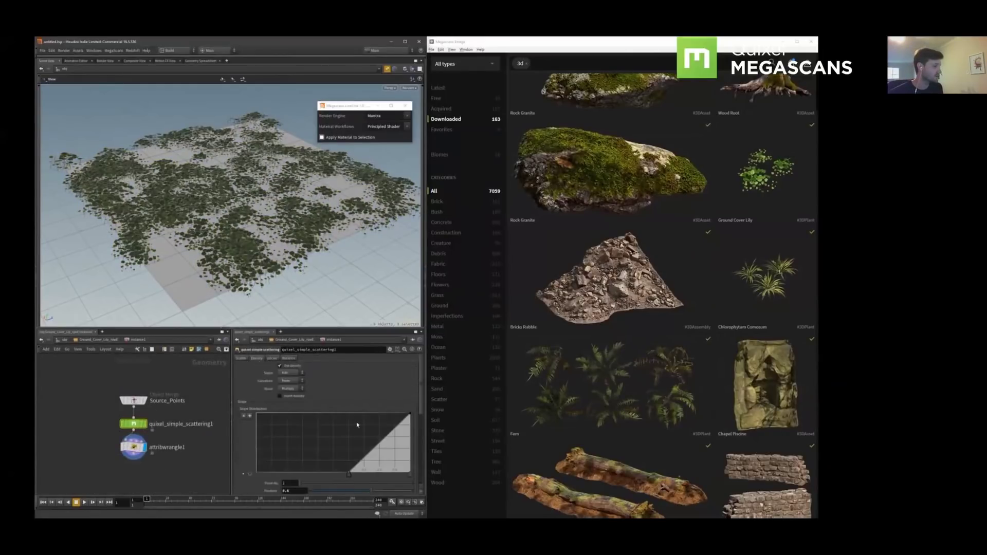
{"action": "scroll", "coordinate": [357, 424], "scroll_direction": "down", "scroll_amount": 8}
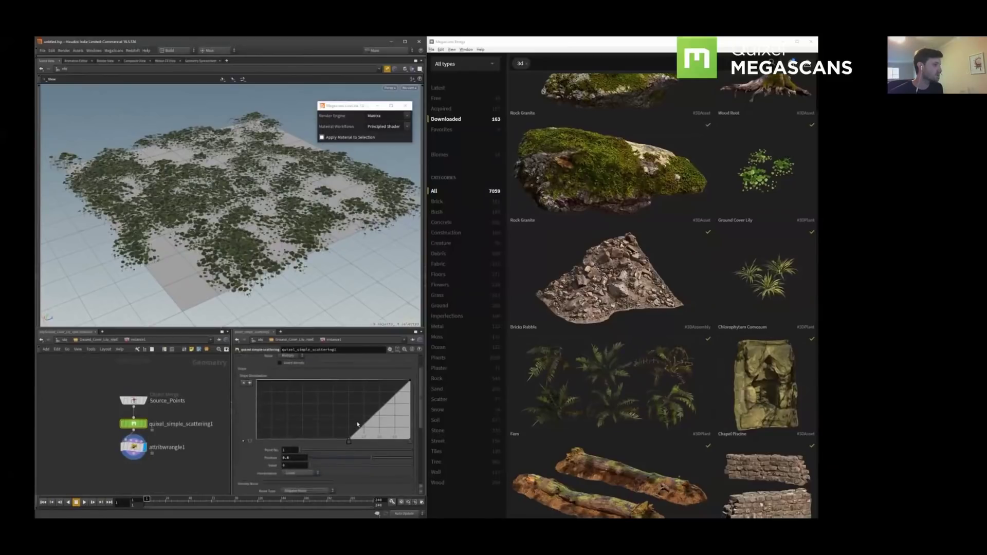
{"action": "left_click", "coordinate": [250, 437]}
{"action": "left_click", "coordinate": [334, 410]}
{"action": "left_click_drag", "start_coordinate": [339, 414], "coordinate": [316, 394]}
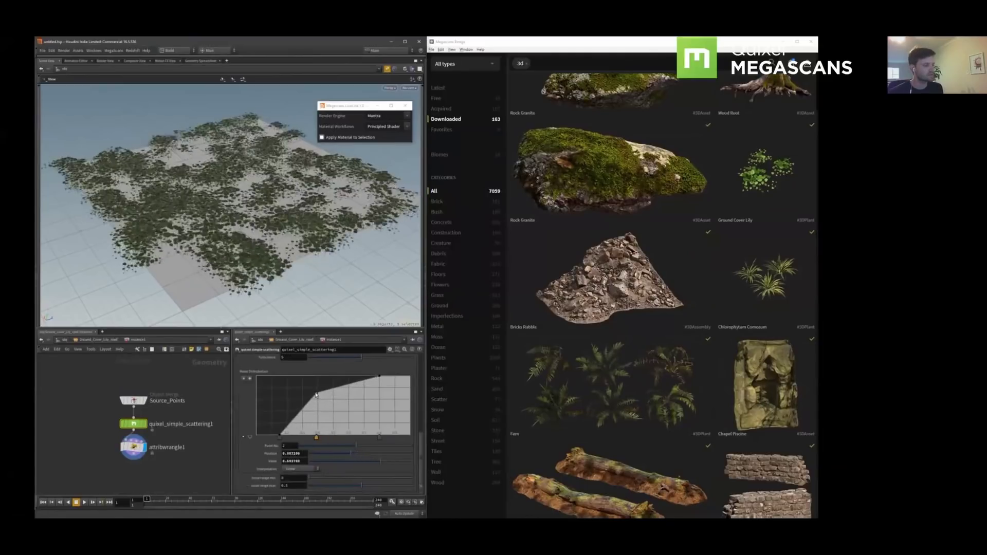
{"action": "scroll", "coordinate": [324, 401], "scroll_direction": "up", "scroll_amount": 6}
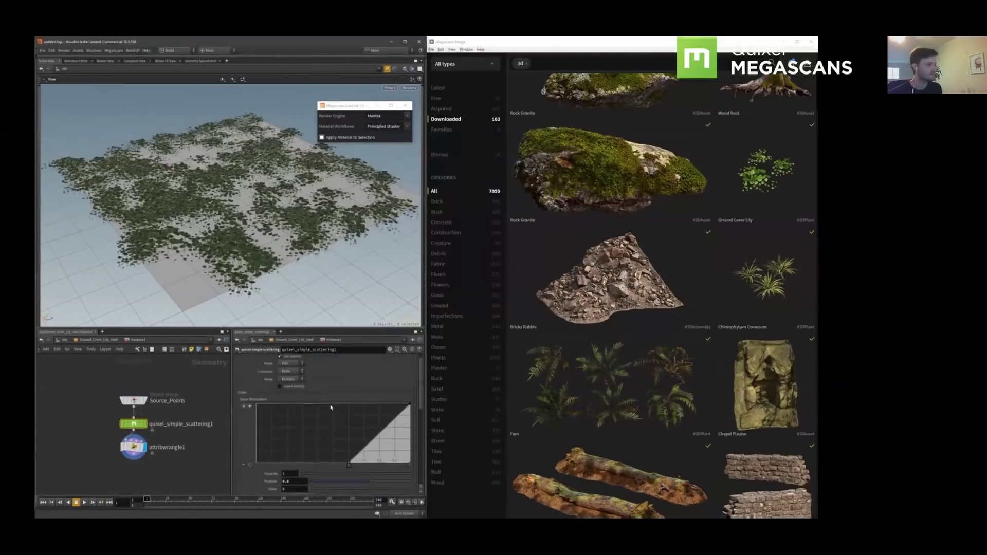
Make density affect pscale in quixel_simple_scattering1 and move the points of the pscale distribution ramp
{"action": "scroll", "coordinate": [288, 380], "scroll_direction": "up", "scroll_amount": 5}
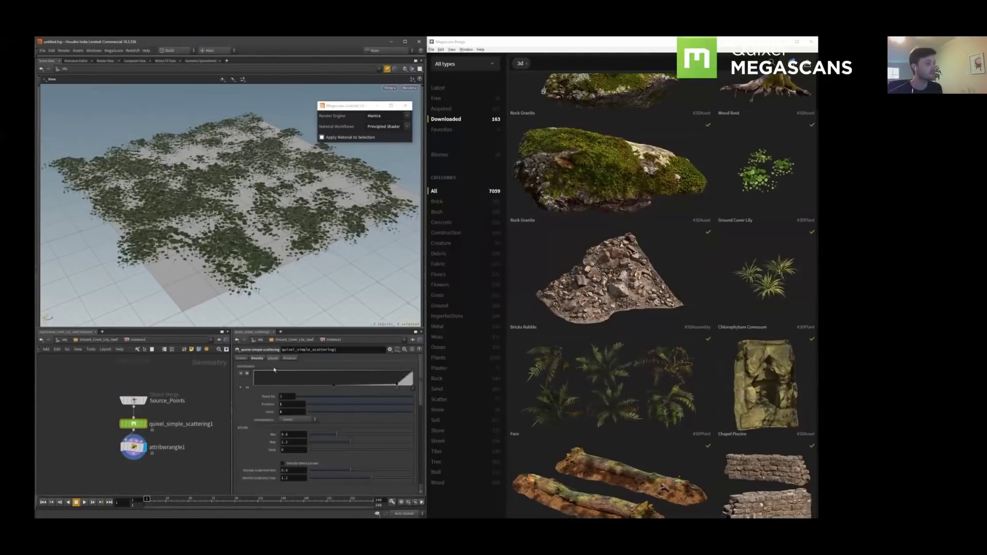
{"action": "left_click", "coordinate": [287, 464]}
{"action": "left_click", "coordinate": [388, 387]}
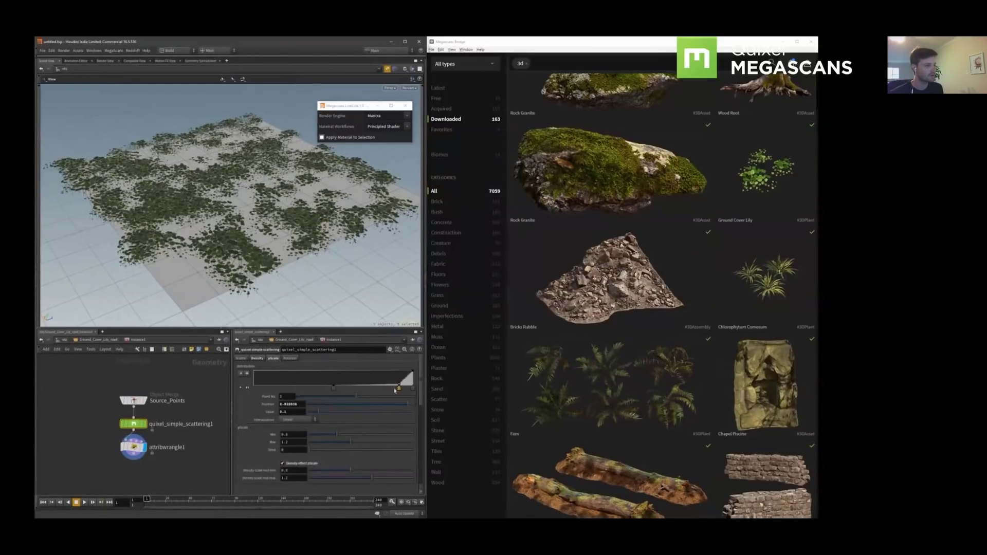
{"action": "left_click_drag", "start_coordinate": [333, 387], "coordinate": [288, 389]}
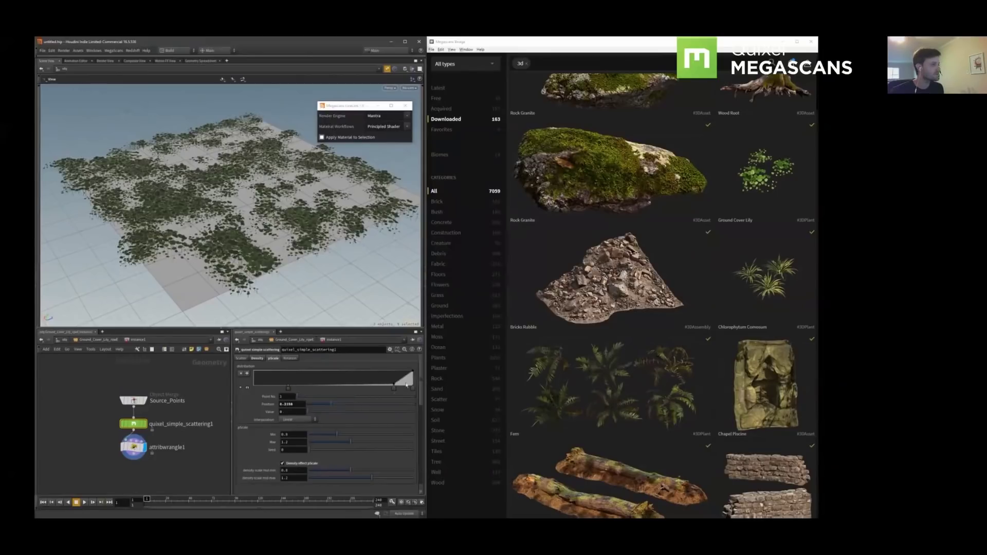
{"action": "left_click_drag", "start_coordinate": [394, 385], "coordinate": [421, 421]}
Adjust a noise value in the scatter's density settings to change how the lilies cluster
{"action": "left_click", "coordinate": [366, 383]}
{"action": "left_click", "coordinate": [258, 360]}
{"action": "middle_click_drag", "start_coordinate": [346, 375], "coordinate": [404, 377]}
Delete the Ground Cover Lily node at object level and export the Chlorophytum Comosum plant from Bridge in its place
{"action": "key", "text": "u"}
{"action": "left_click_drag", "start_coordinate": [94, 386], "coordinate": [149, 443]}
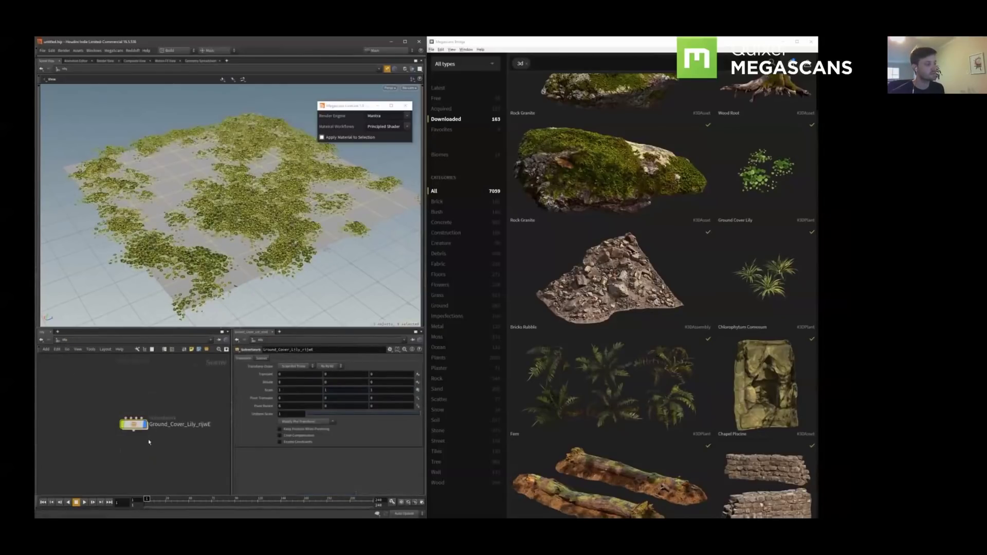
{"action": "key", "text": "Delete"}
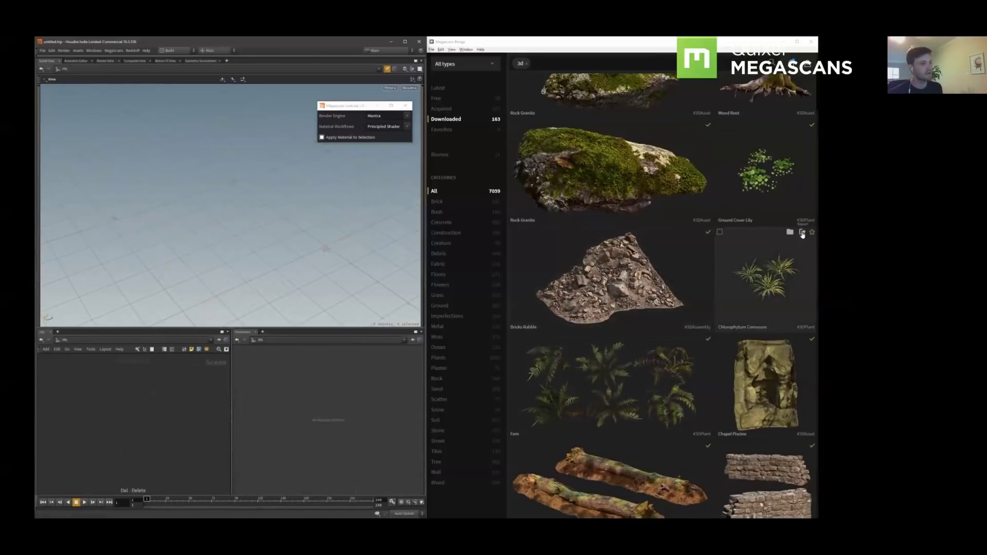
{"action": "left_click", "coordinate": [802, 233]}
{"action": "left_click", "coordinate": [729, 353]}
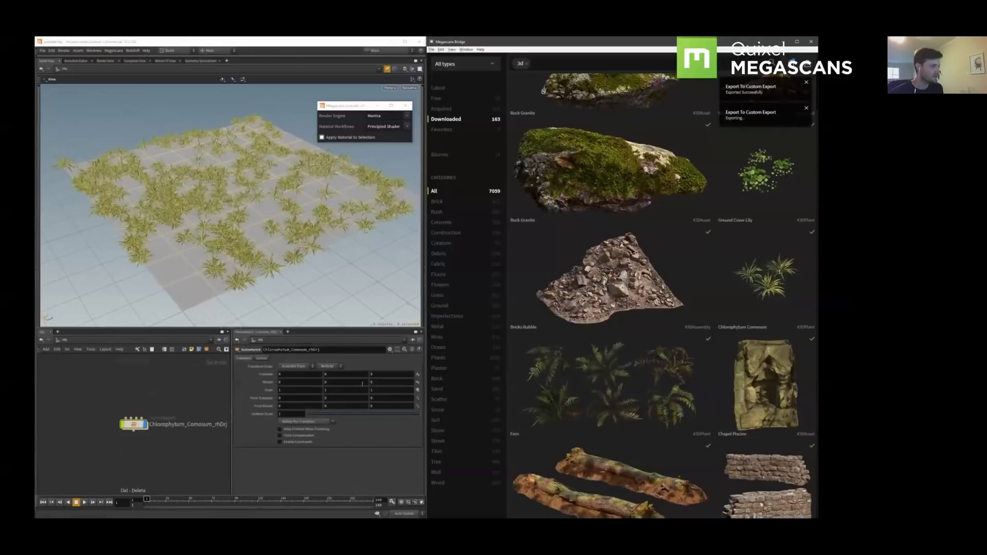
{"action": "left_click_drag", "start_coordinate": [263, 205], "coordinate": [270, 206]}
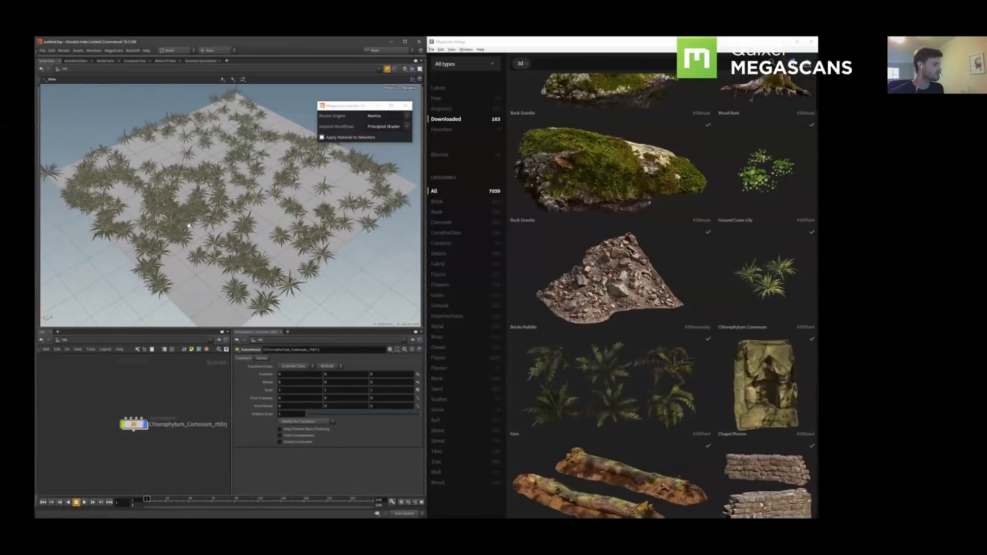
{"action": "scroll", "coordinate": [343, 168], "scroll_direction": "up", "scroll_amount": 10}
{"action": "left_click_drag", "start_coordinate": [342, 168], "coordinate": [271, 199]}
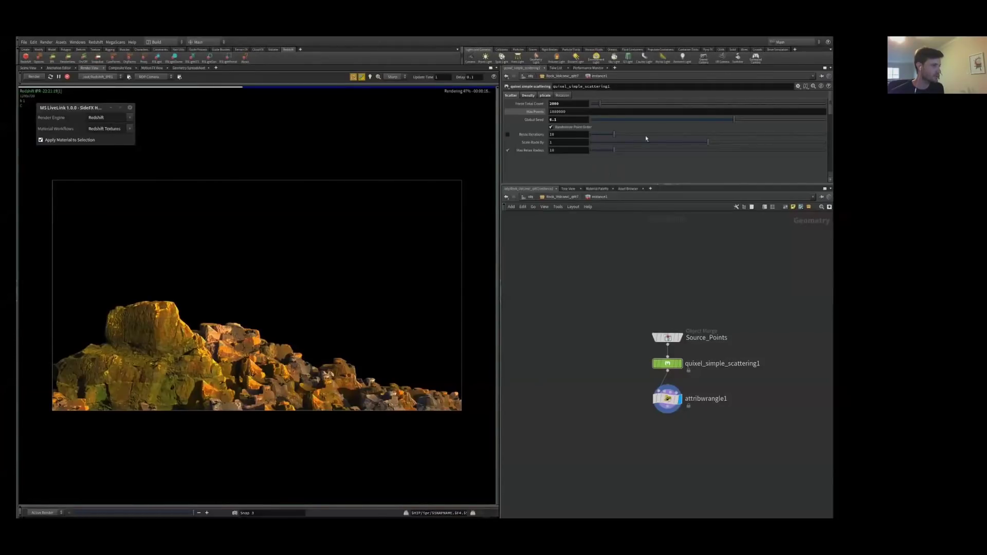
Vary the Global Seed of the rock scatter's quixel_simple_scattering1 through 1.06 and 3.43 up to about 7.9
{"action": "left_click_drag", "start_coordinate": [622, 119], "coordinate": [618, 121]}
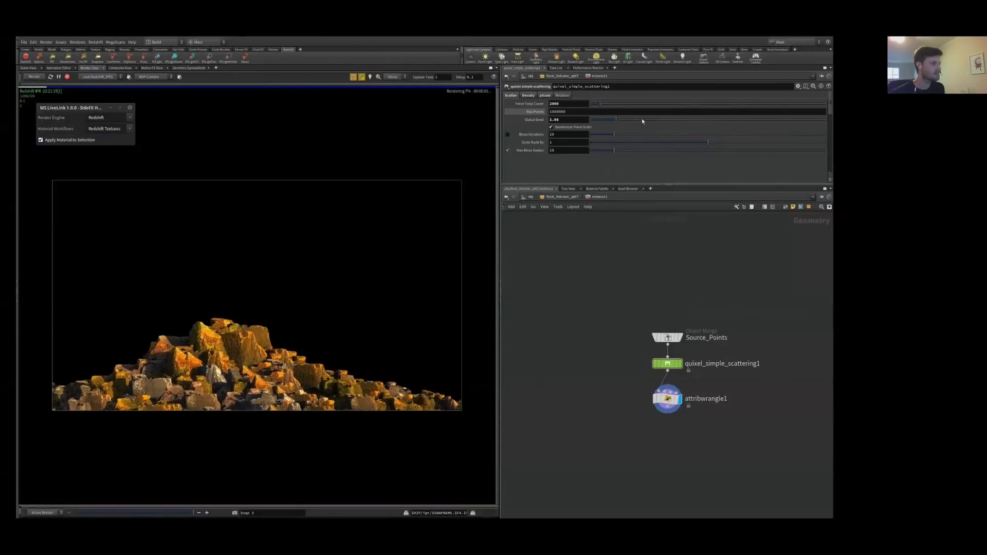
{"action": "left_click", "coordinate": [641, 120]}
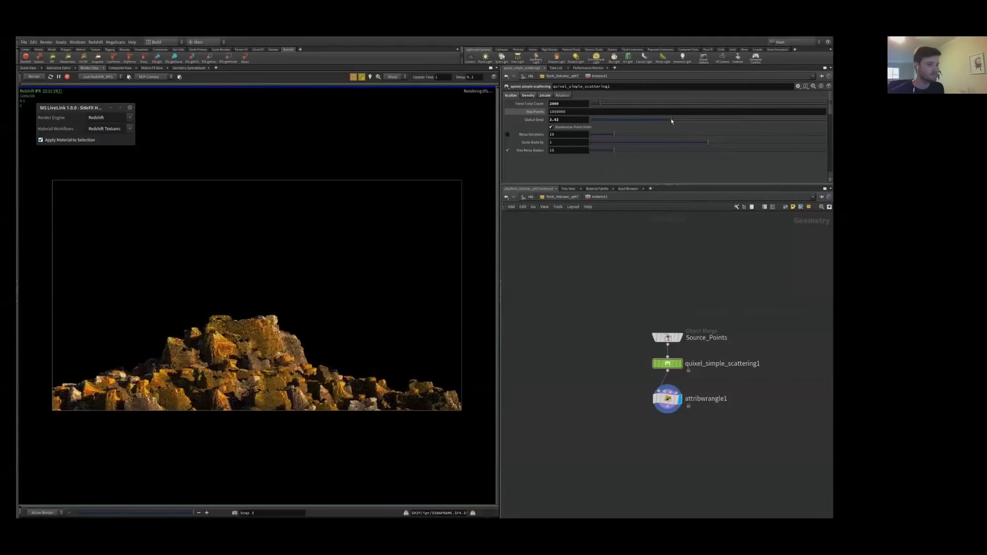
{"action": "left_click", "coordinate": [718, 120]}
{"action": "left_click", "coordinate": [778, 121]}
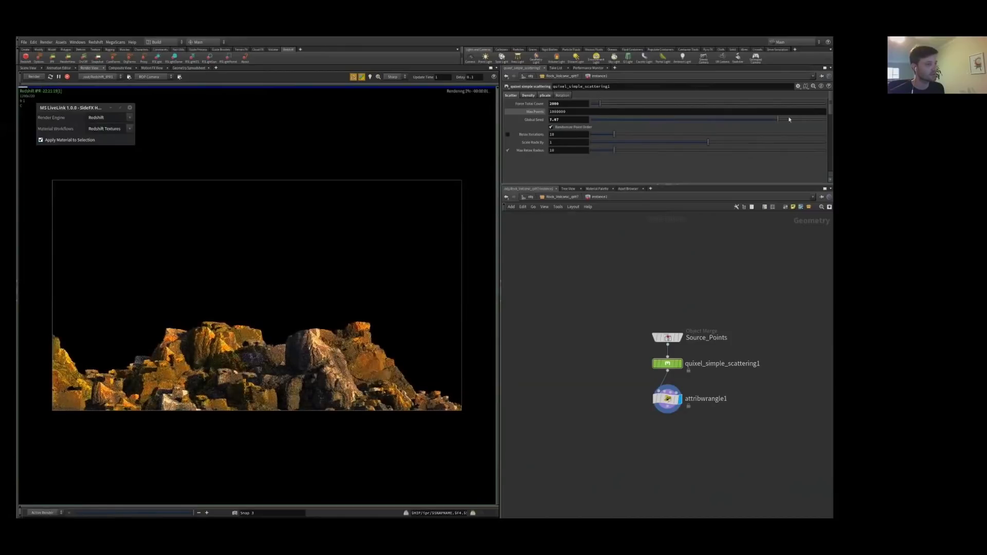
Raise the Global Seed of the rock scatter close to the end of its range, and settle it at about 7.2
{"action": "left_click", "coordinate": [805, 120]}
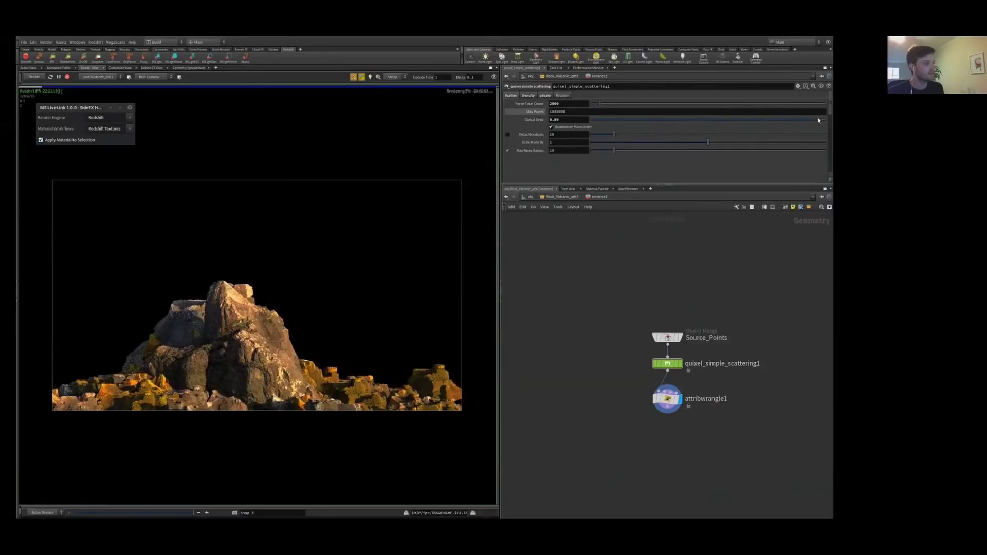
{"action": "left_click", "coordinate": [819, 120]}
{"action": "left_click", "coordinate": [764, 120]}
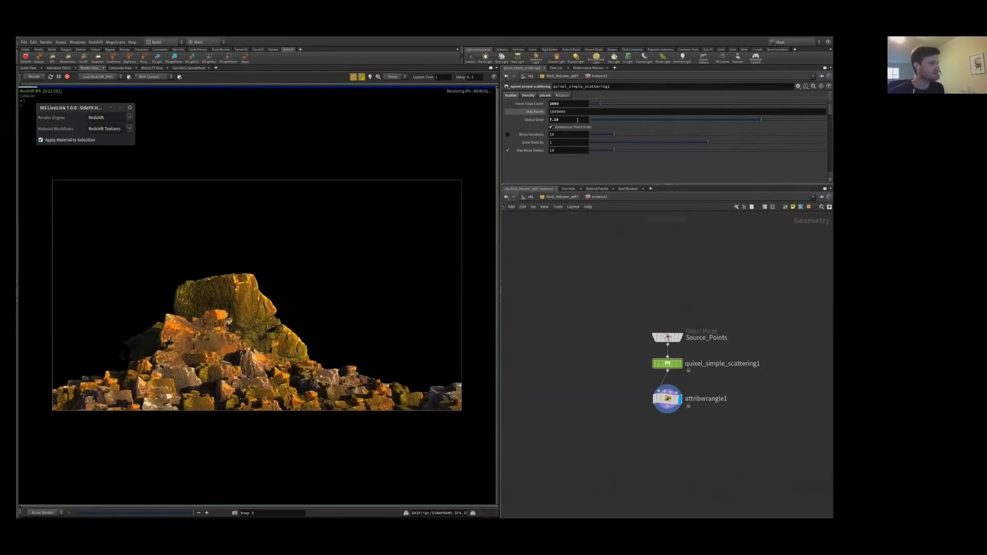
{"action": "left_click", "coordinate": [765, 120]}
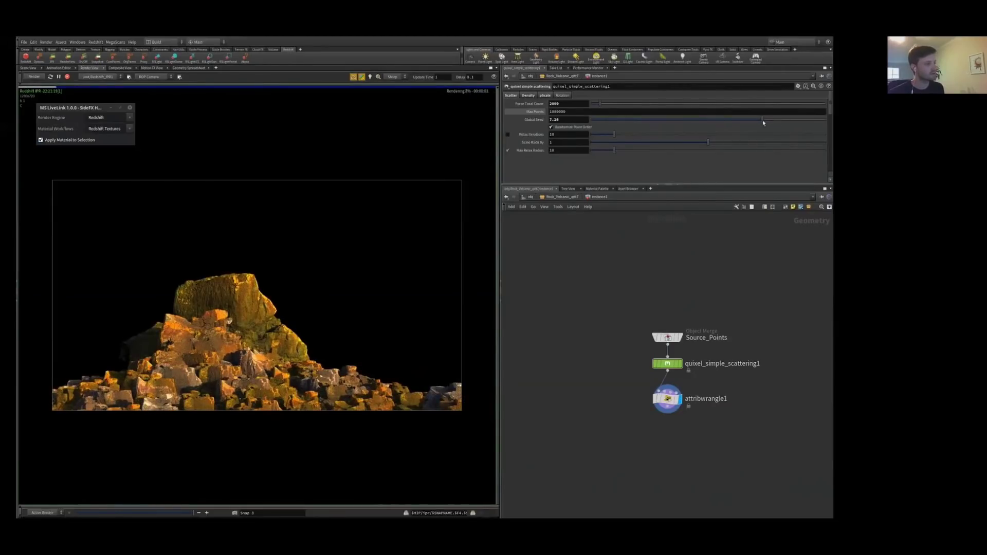
{"action": "left_click_drag", "start_coordinate": [766, 121], "coordinate": [766, 121]}
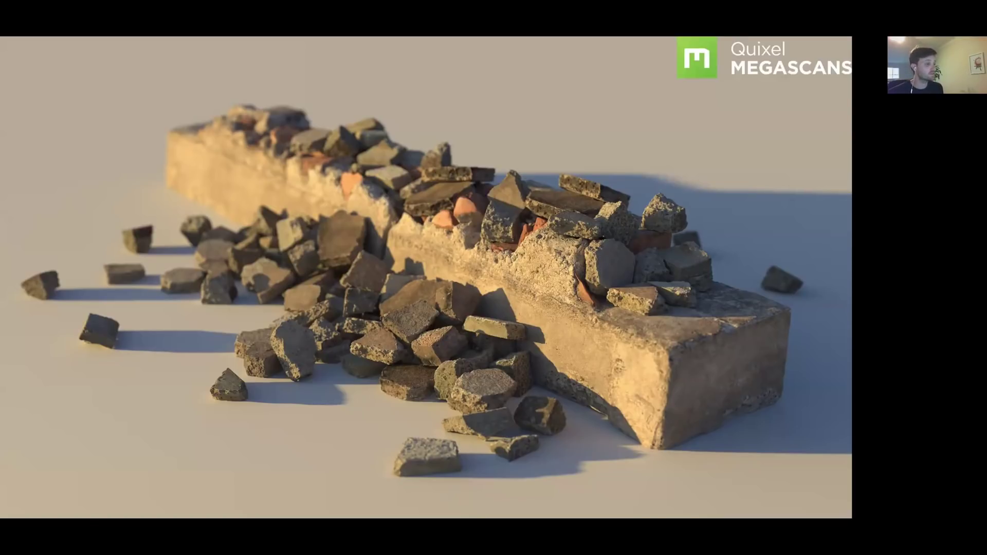
Switch to the webinar_games Houdini scene, enter the physics_painter object and expand the Dynamic objects settings of sop_physics_painter1
{"action": "key", "text": "alt+Tab"}
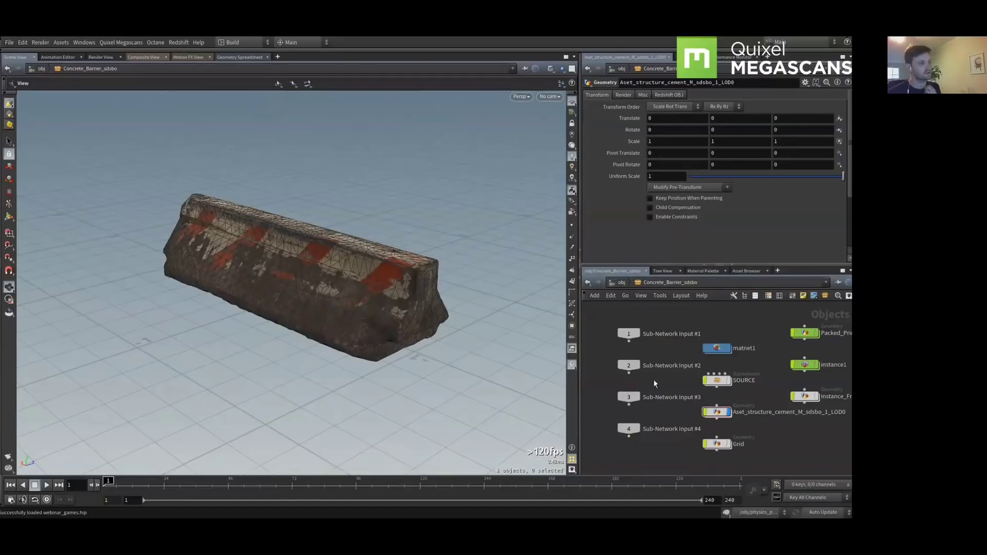
{"action": "left_click", "coordinate": [622, 282]}
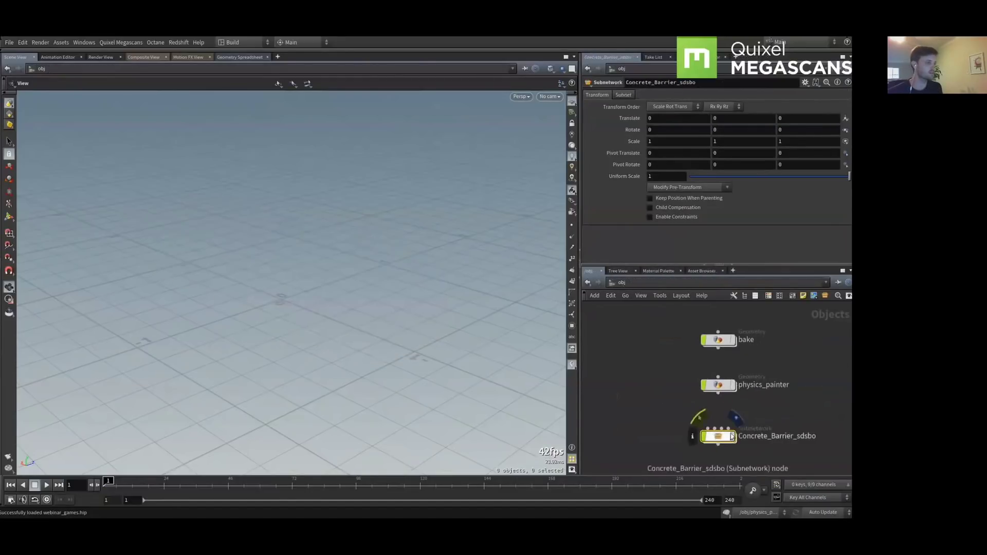
{"action": "left_click", "coordinate": [733, 366]}
{"action": "double_click", "coordinate": [733, 366]}
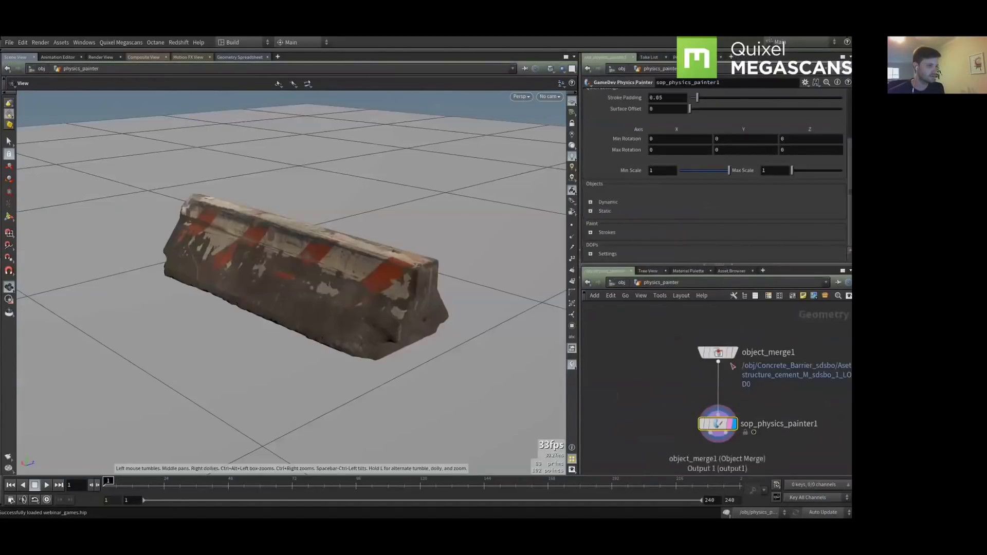
{"action": "left_click", "coordinate": [590, 203]}
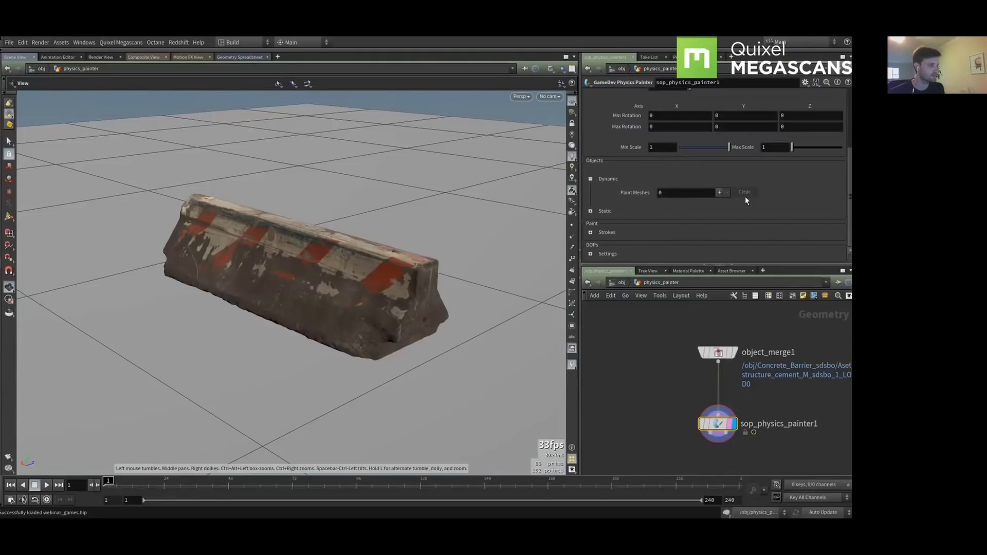
Open the Megascans LiveLink window and move it clear of the concrete barrier in the viewport
{"action": "left_click", "coordinate": [122, 41]}
{"action": "left_click", "coordinate": [124, 55]}
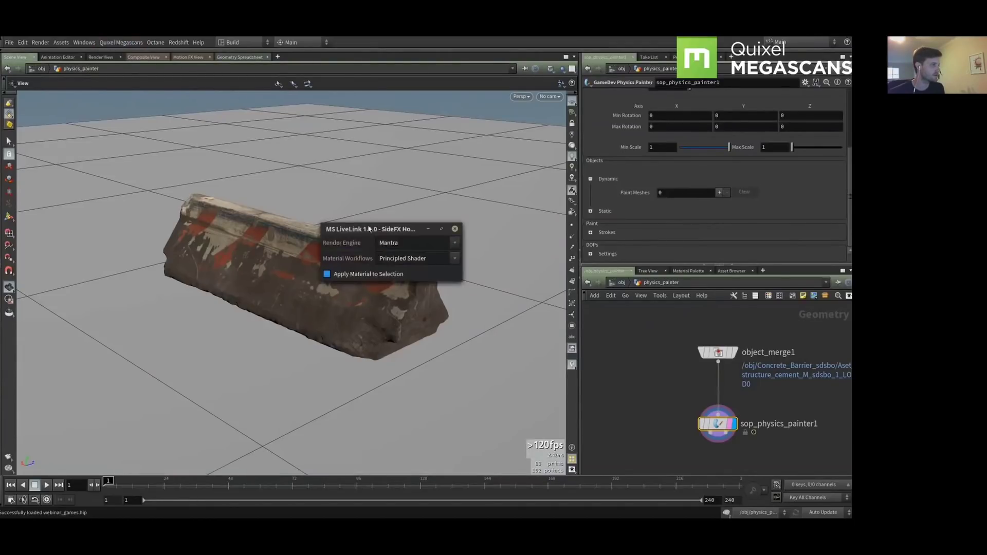
{"action": "left_click_drag", "start_coordinate": [391, 231], "coordinate": [99, 107]}
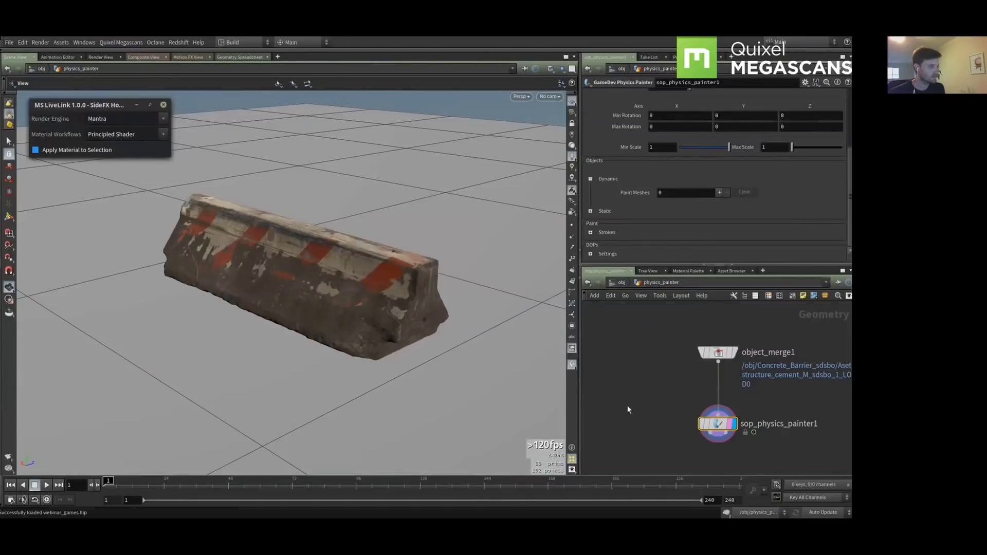
Switch to Quixel Bridge and export the Concrete Rubble asset to Houdini as FBX with LOD 5
{"action": "key", "text": "alt+Tab"}
{"action": "key", "text": "alt+Tab"}
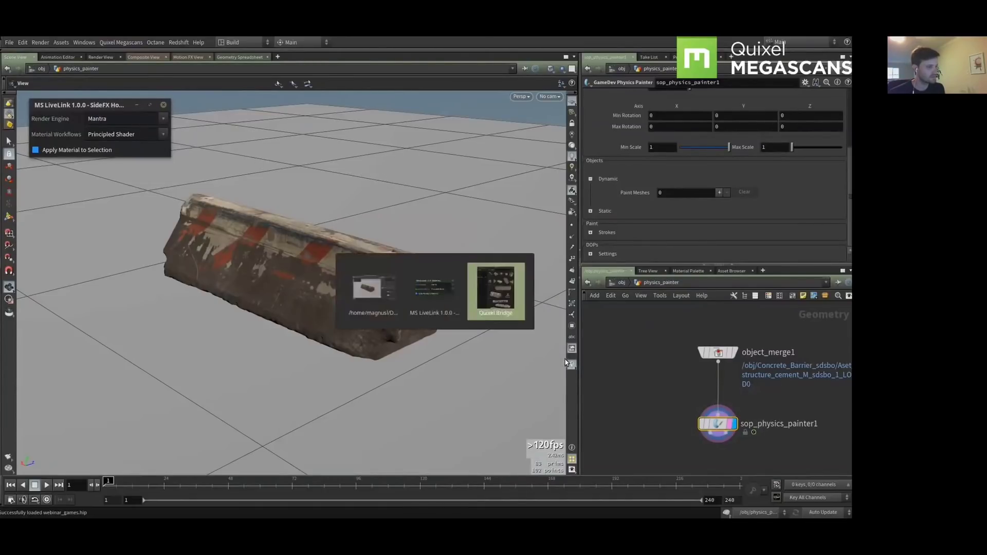
{"action": "left_click", "coordinate": [810, 76]}
{"action": "left_click", "coordinate": [566, 293]}
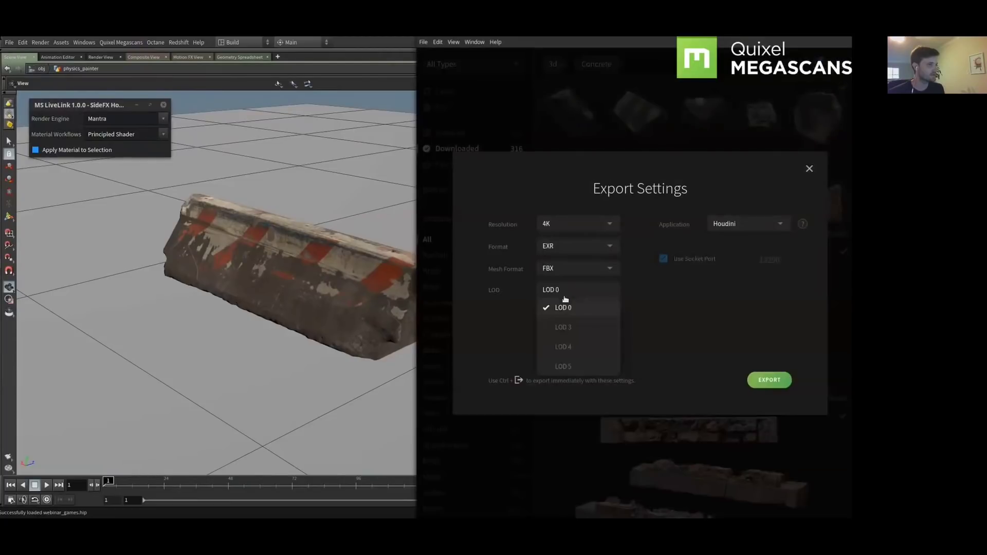
{"action": "left_click", "coordinate": [562, 367]}
{"action": "left_click", "coordinate": [770, 380]}
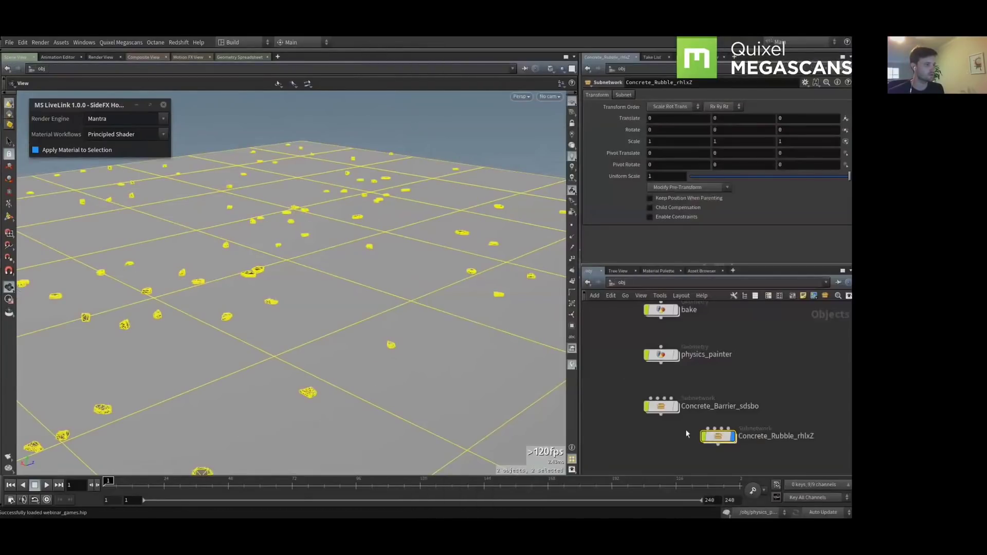
Hide the Concrete_Rubble_rhlxZ subnetwork and load its 10 rubble meshes as paint meshes of sop_physics_painter1
{"action": "left_click", "coordinate": [734, 438]}
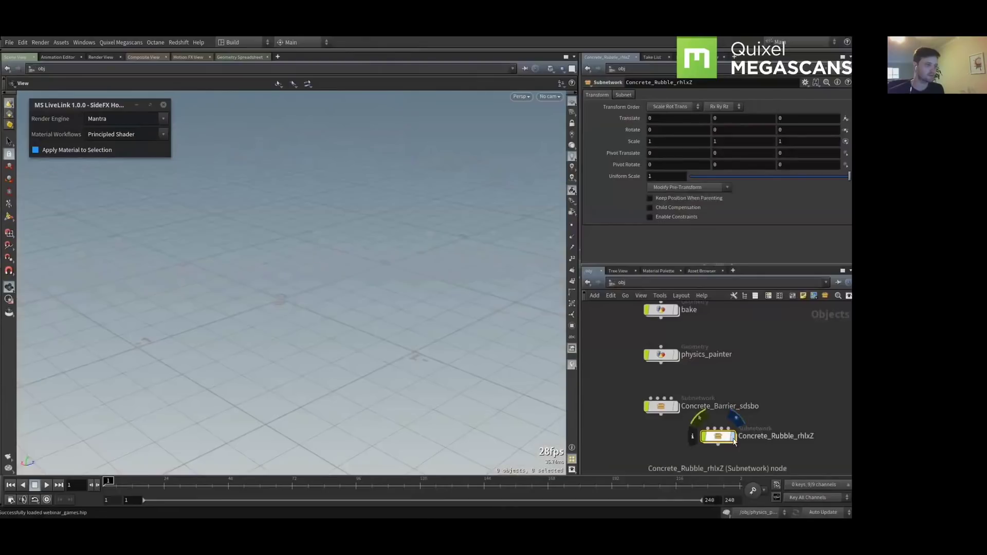
{"action": "double_click", "coordinate": [663, 356]}
{"action": "scroll", "coordinate": [684, 154], "scroll_direction": "up", "scroll_amount": 5}
{"action": "scroll", "coordinate": [730, 141], "scroll_direction": "up", "scroll_amount": 4}
Paint rubble pieces over the concrete barrier and simulate their fall, stopping playback at frame 113
{"action": "mouse_move", "coordinate": [403, 190]}
{"action": "left_mouse_down"}
{"action": "mouse_move", "coordinate": [363, 192]}
{"action": "mouse_move", "coordinate": [329, 268]}
{"action": "mouse_move", "coordinate": [331, 198]}
{"action": "left_mouse_up"}
{"action": "key", "text": "Return"}
{"action": "mouse_move", "coordinate": [292, 266]}
{"action": "left_mouse_down", "text": "shift"}
{"action": "mouse_move", "coordinate": [307, 265]}
{"action": "mouse_move", "coordinate": [288, 274]}
{"action": "mouse_move", "coordinate": [267, 227]}
{"action": "mouse_move", "coordinate": [247, 268]}
{"action": "mouse_move", "coordinate": [293, 172]}
{"action": "mouse_move", "coordinate": [334, 221]}
{"action": "mouse_move", "coordinate": [399, 257]}
{"action": "left_mouse_up", "text": "shift"}
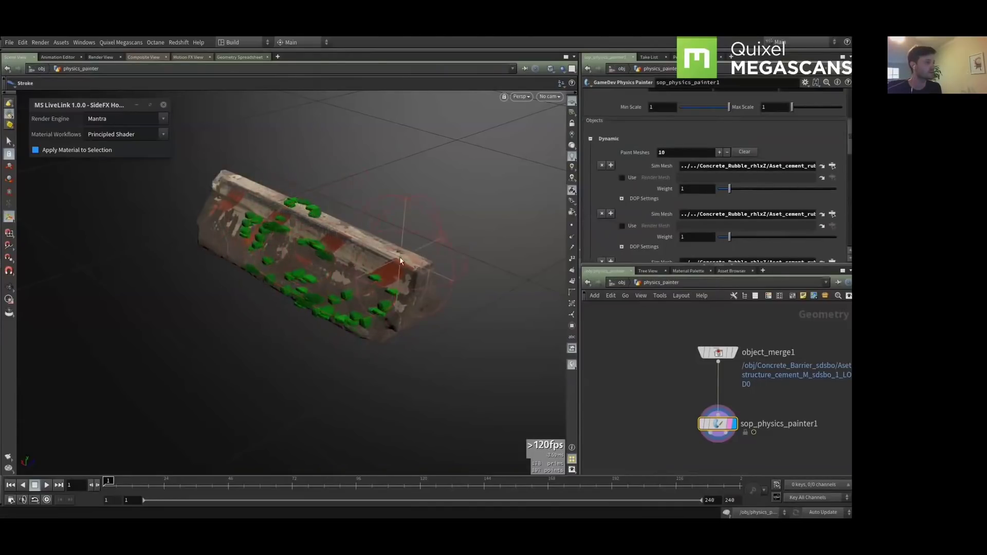
{"action": "left_click", "coordinate": [47, 486]}
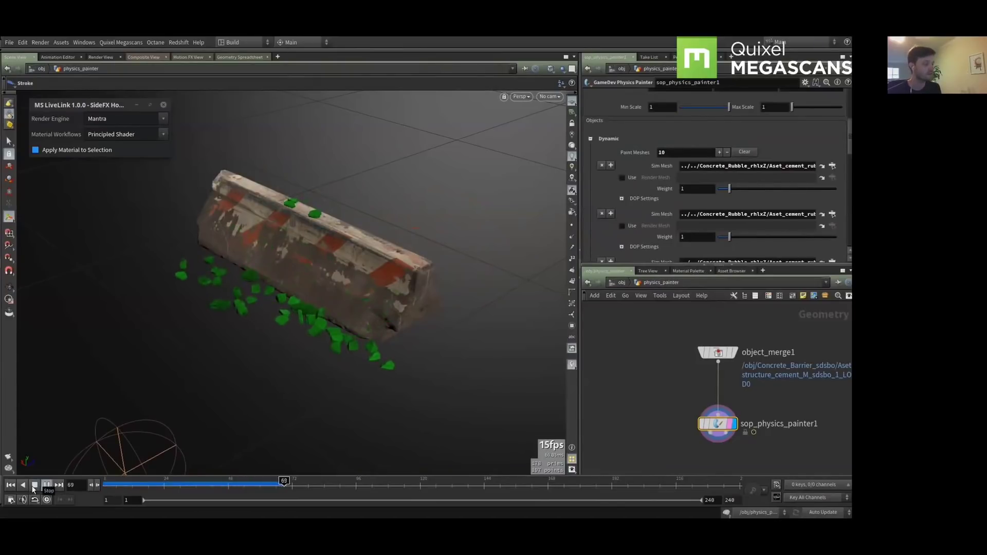
{"action": "left_click", "coordinate": [34, 486]}
Dry the current paint of fallen rubble and return to the physics_painter network
{"action": "scroll", "coordinate": [695, 170], "scroll_direction": "up", "scroll_amount": 5}
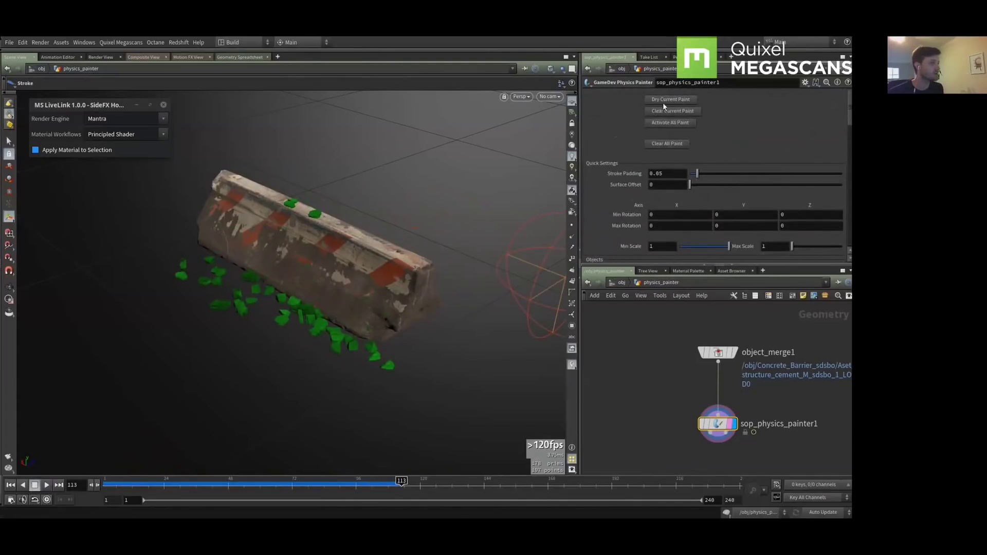
{"action": "left_click", "coordinate": [668, 100]}
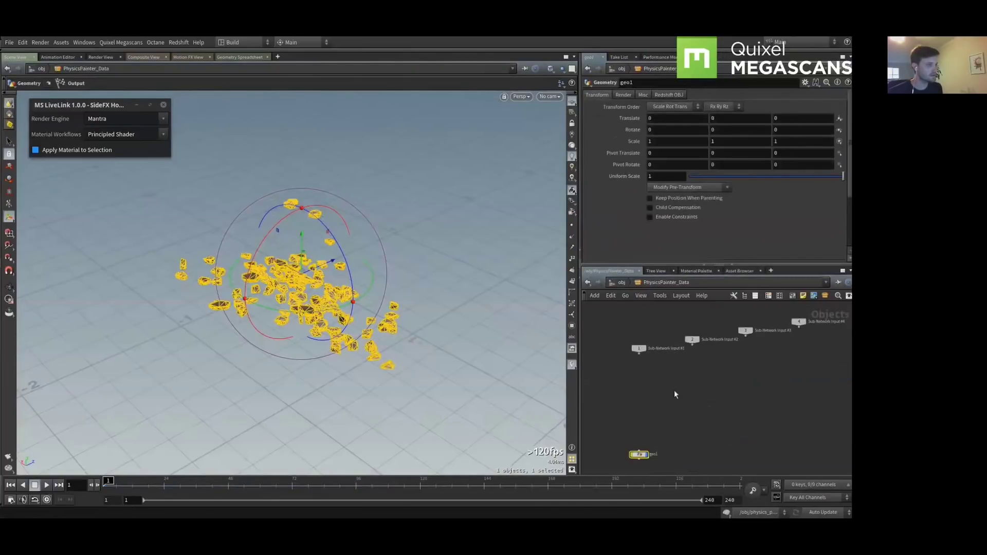
{"action": "left_click", "coordinate": [588, 283]}
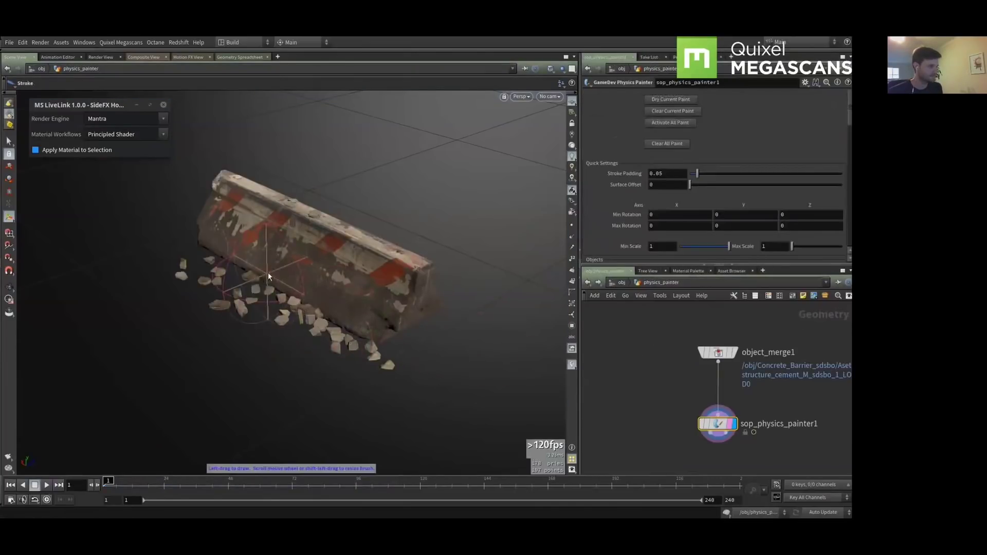
Paint a denser second rubble layer on the barrier with Surface Offset 0.038 and simulate it up to frame 52
{"action": "mouse_move", "coordinate": [254, 230]}
{"action": "left_mouse_down"}
{"action": "mouse_move", "coordinate": [329, 232]}
{"action": "mouse_move", "coordinate": [294, 266]}
{"action": "mouse_move", "coordinate": [264, 273]}
{"action": "mouse_move", "coordinate": [294, 241]}
{"action": "mouse_move", "coordinate": [353, 292]}
{"action": "mouse_move", "coordinate": [294, 245]}
{"action": "left_mouse_up"}
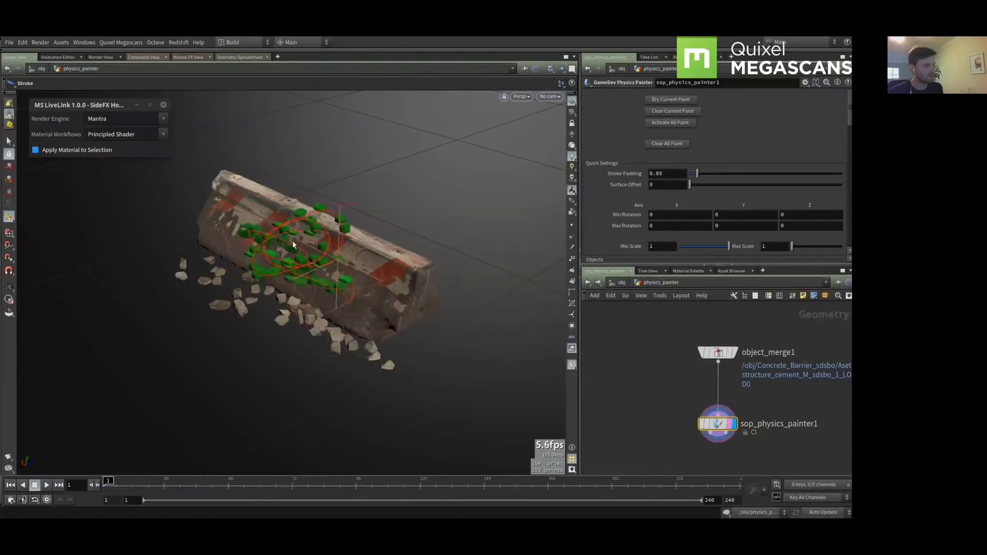
{"action": "left_click_drag", "start_coordinate": [689, 184], "coordinate": [697, 188]}
{"action": "mouse_move", "coordinate": [265, 170]}
{"action": "left_mouse_down"}
{"action": "mouse_move", "coordinate": [253, 232]}
{"action": "mouse_move", "coordinate": [286, 331]}
{"action": "mouse_move", "coordinate": [335, 277]}
{"action": "mouse_move", "coordinate": [309, 340]}
{"action": "mouse_move", "coordinate": [270, 313]}
{"action": "mouse_move", "coordinate": [325, 295]}
{"action": "mouse_move", "coordinate": [273, 312]}
{"action": "left_mouse_up"}
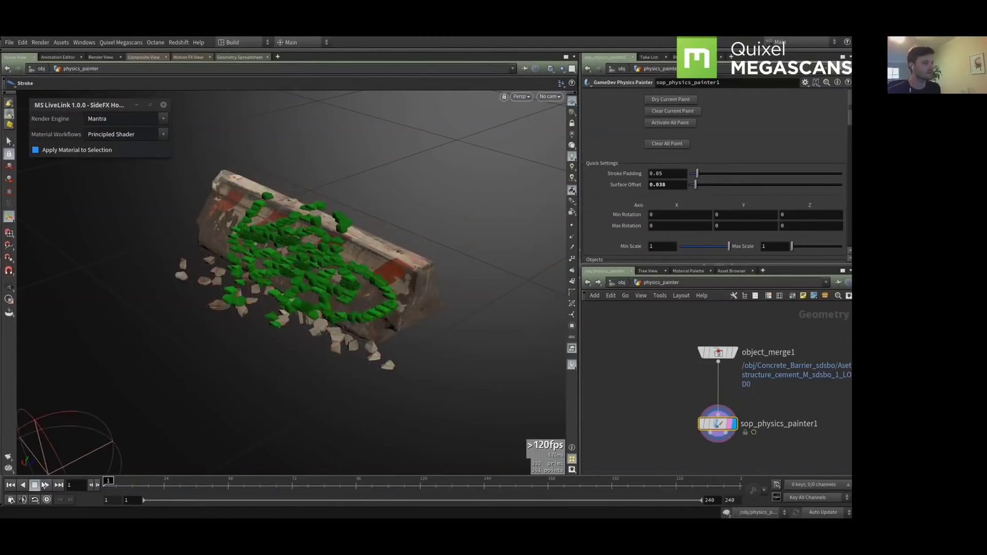
{"action": "left_click", "coordinate": [45, 485]}
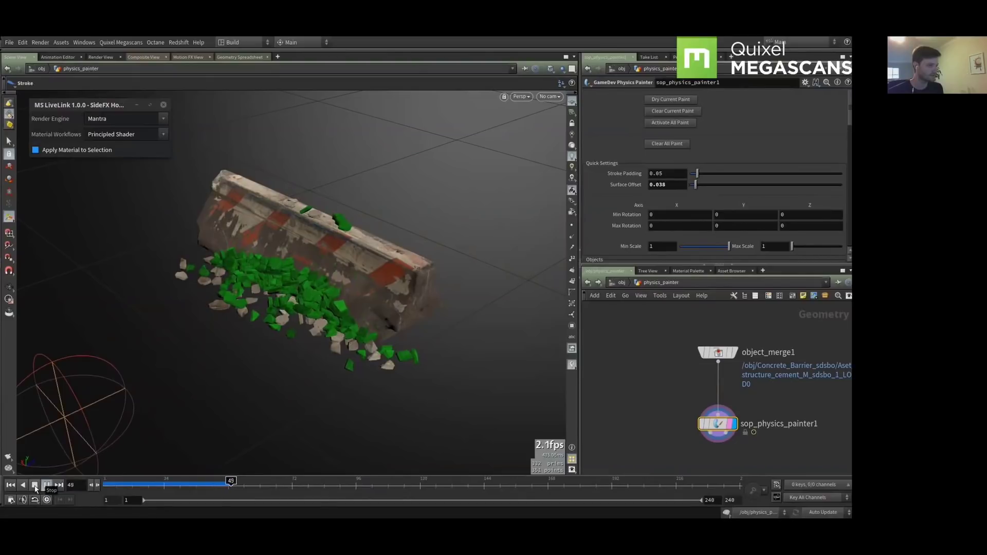
{"action": "left_click", "coordinate": [35, 486]}
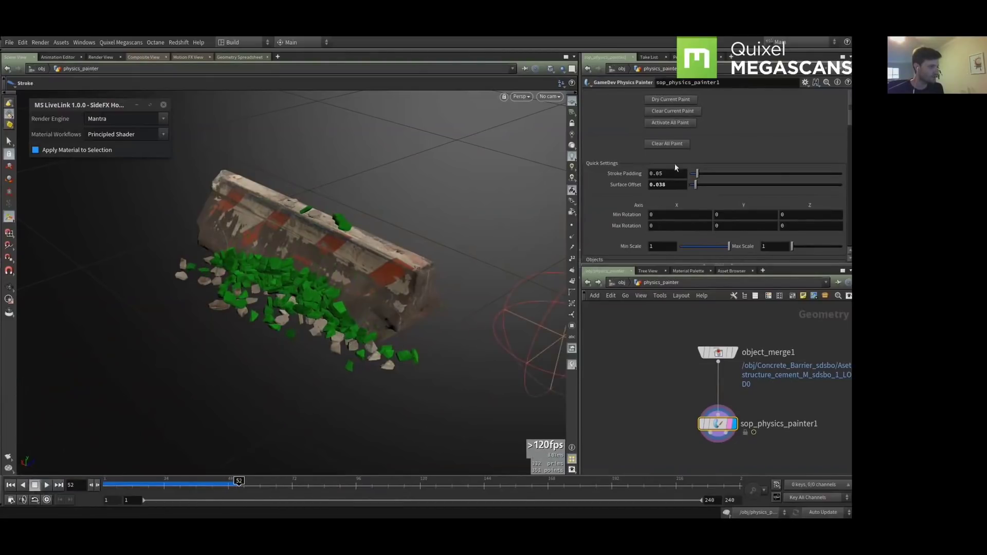
Dry the second rubble layer and switch the object-level display from PhysicsPainter_Data1 to physics_painter
{"action": "left_click", "coordinate": [668, 100]}
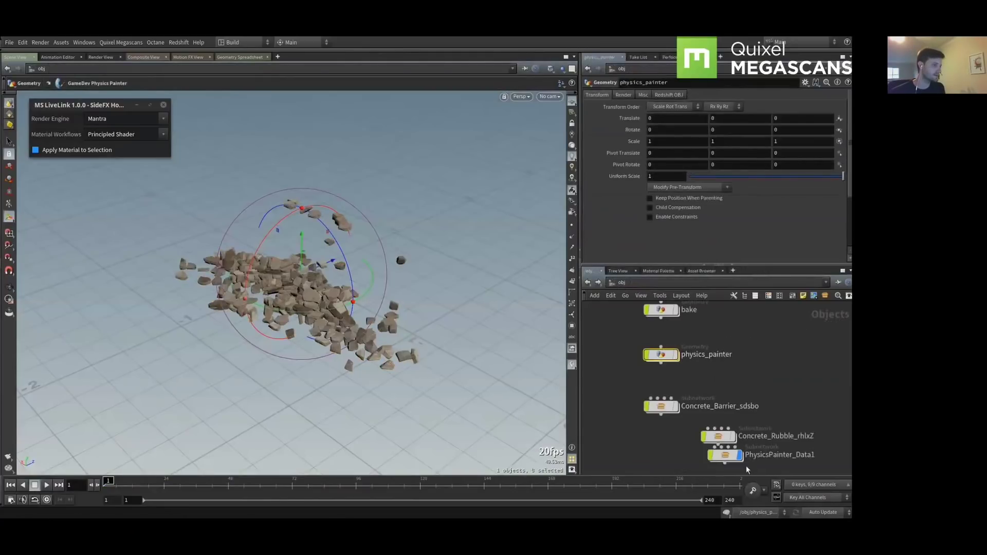
{"action": "key", "text": "Delete"}
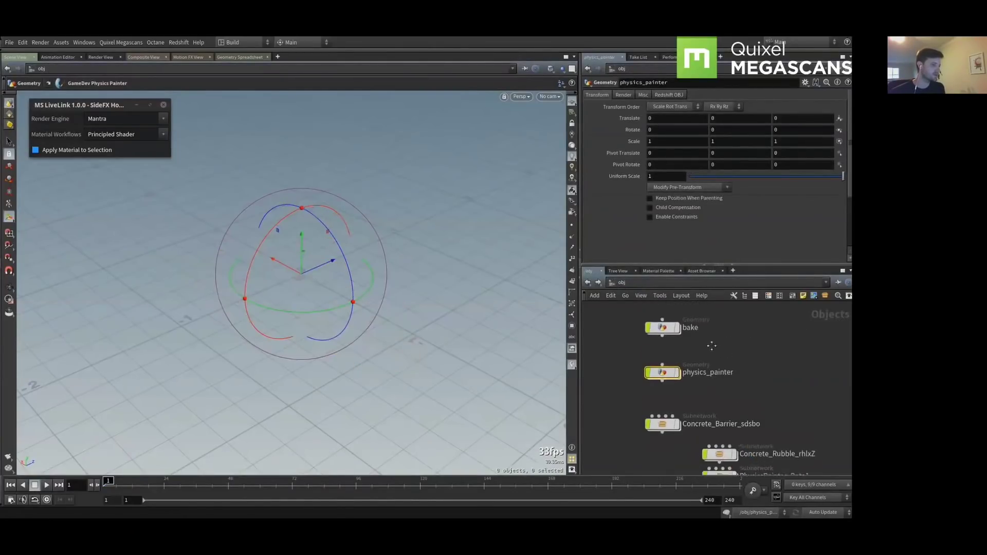
{"action": "left_click", "coordinate": [674, 383]}
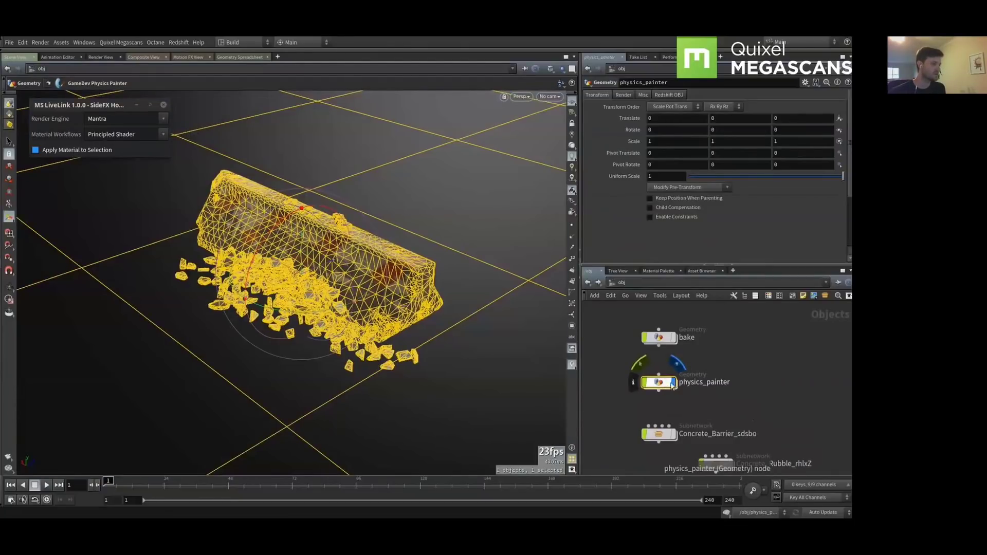
In the bake network, set Object 1 of object_merge2 to /obj/PhysicsPainter_Data1/geo1
{"action": "double_click", "coordinate": [660, 337]}
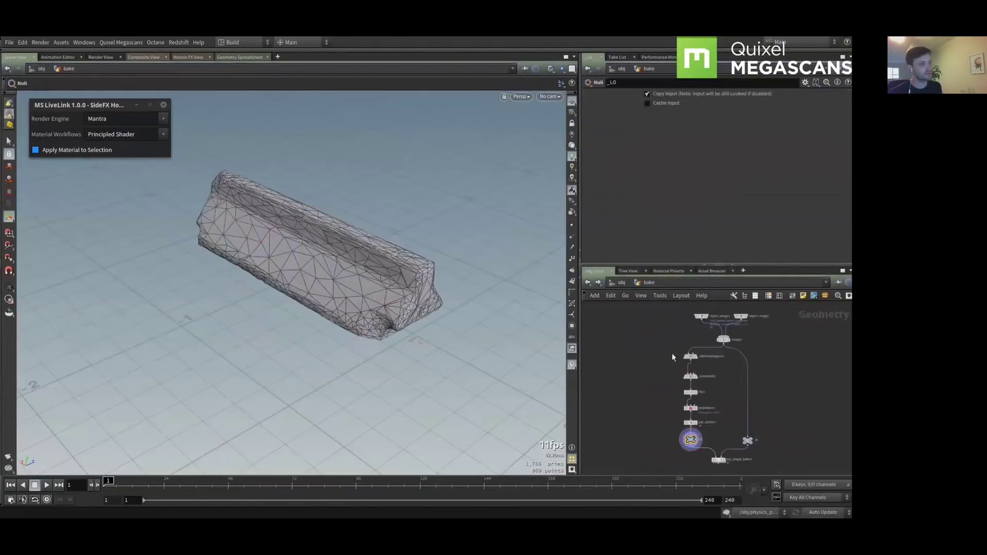
{"action": "scroll", "coordinate": [769, 390], "scroll_direction": "up", "scroll_amount": 3}
{"action": "left_click_drag", "start_coordinate": [660, 332], "coordinate": [716, 363]}
{"action": "left_click_drag", "start_coordinate": [760, 320], "coordinate": [795, 362]}
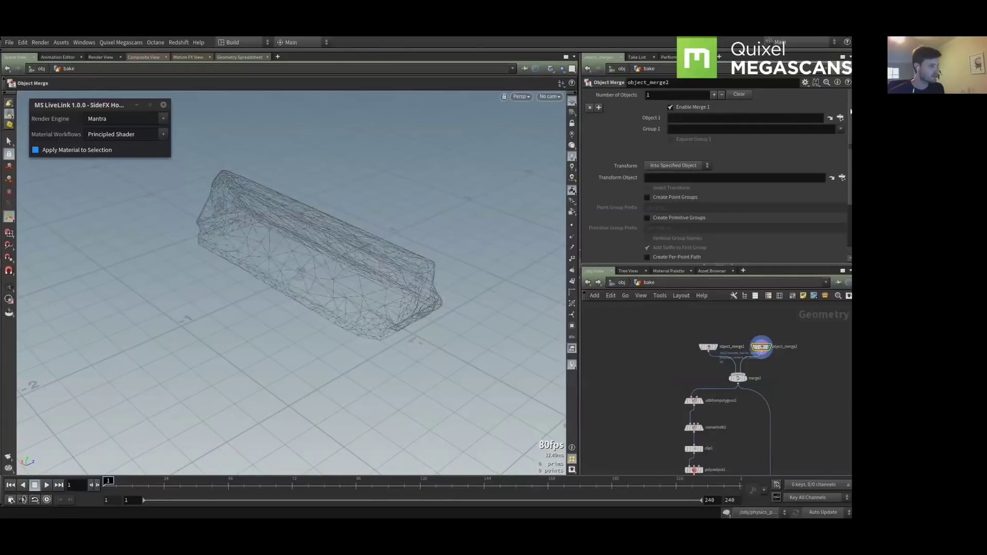
{"action": "left_click", "coordinate": [843, 119]}
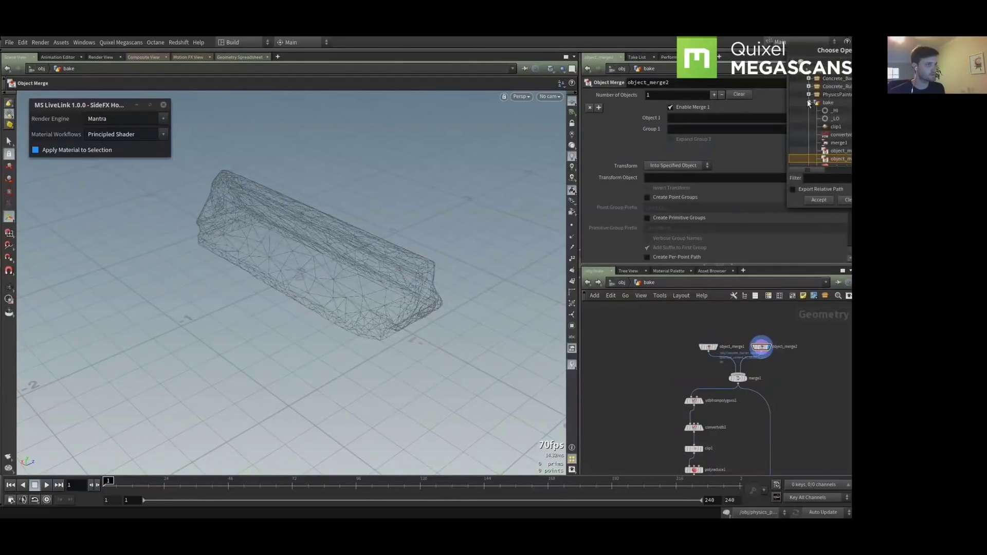
{"action": "left_click", "coordinate": [809, 103]}
{"action": "left_click", "coordinate": [830, 94]}
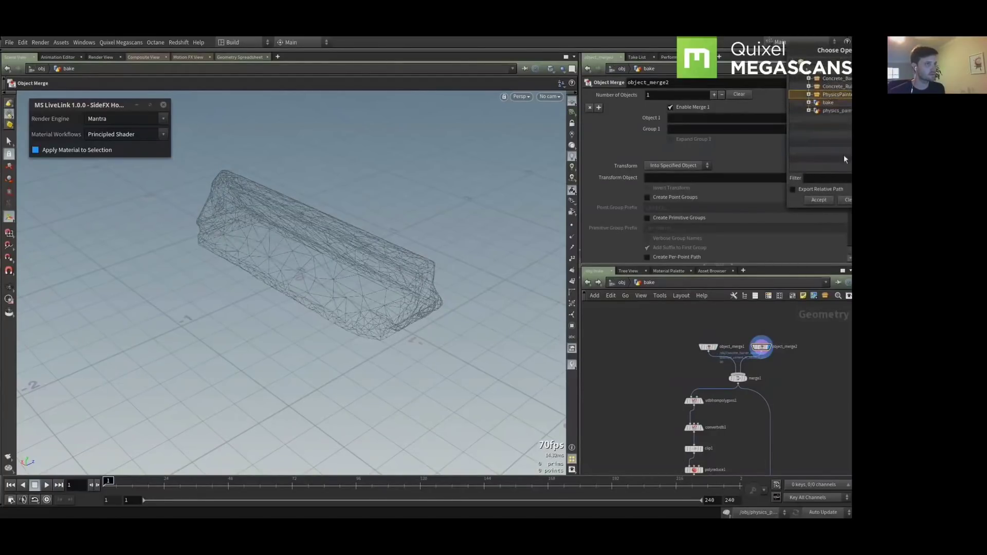
{"action": "left_click", "coordinate": [821, 200]}
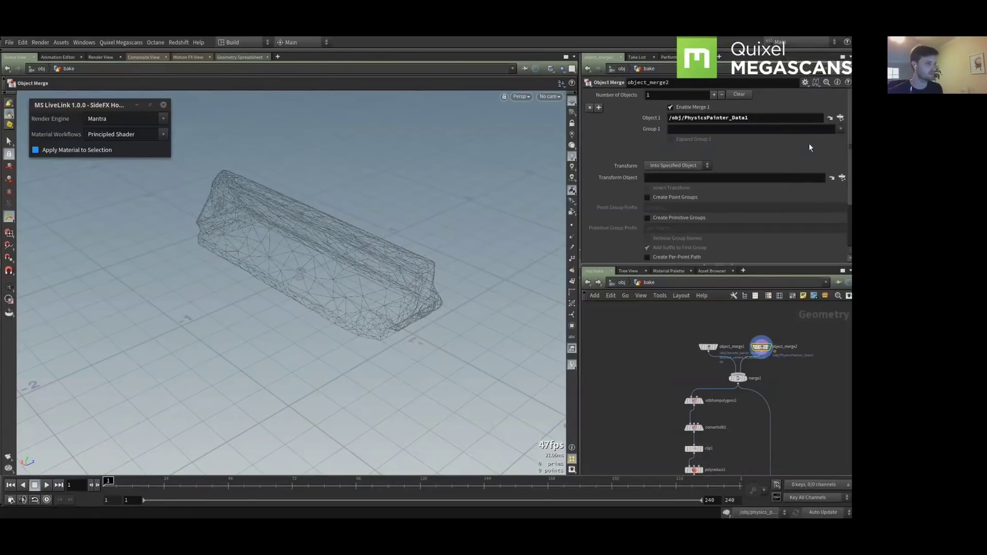
{"action": "left_click", "coordinate": [840, 118]}
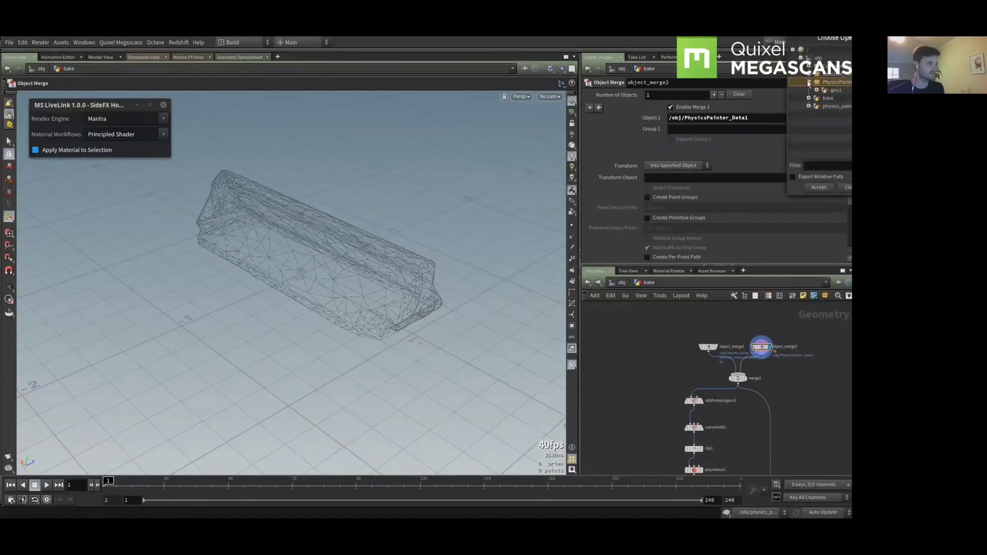
{"action": "double_click", "coordinate": [832, 91]}
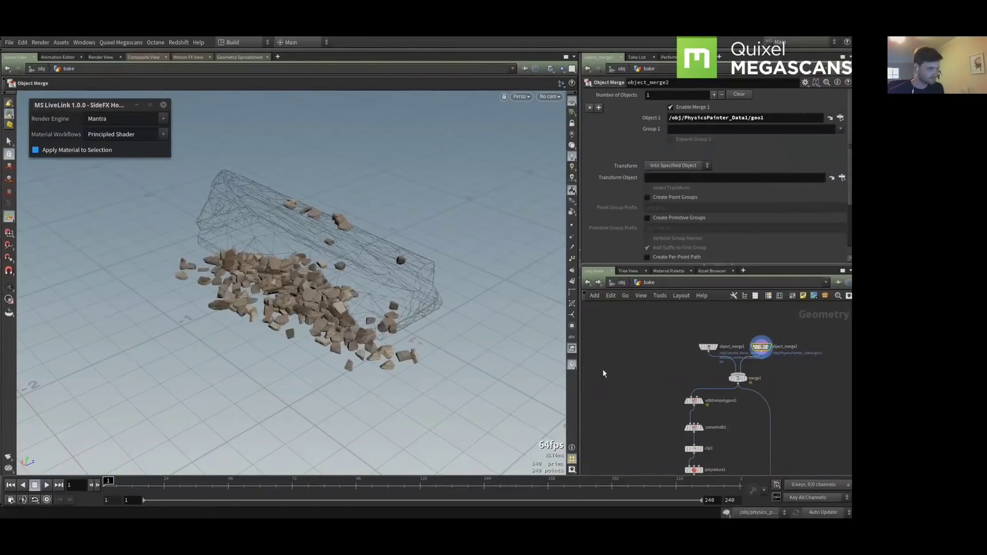
Display merge1 and vdbfrompolygons1 in the bake network to examine the combined barrier and rubble as a VDB
{"action": "key", "text": "Escape"}
{"action": "mouse_move", "coordinate": [332, 305]}
{"action": "left_mouse_down"}
{"action": "mouse_move", "coordinate": [288, 288]}
{"action": "mouse_move", "coordinate": [327, 287]}
{"action": "left_mouse_up"}
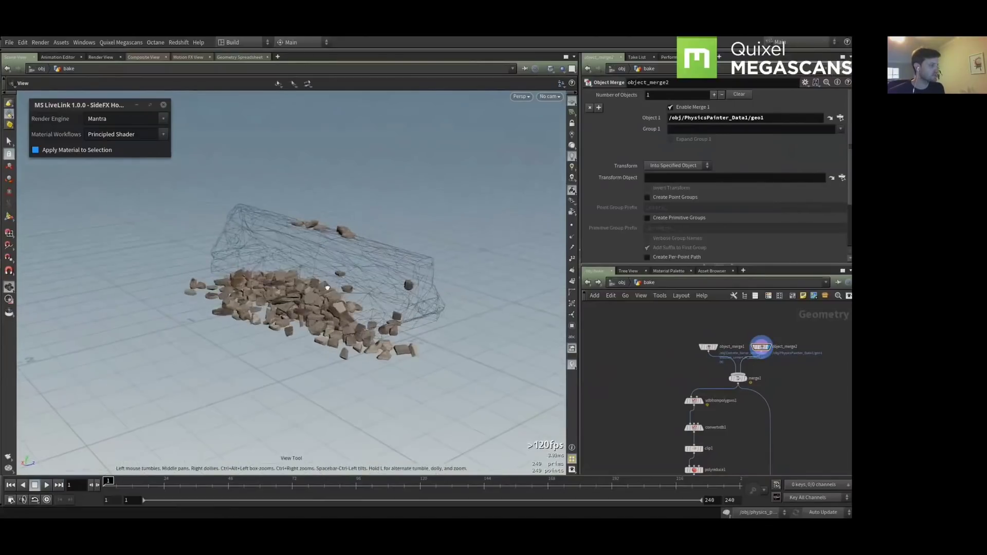
{"action": "left_click", "coordinate": [743, 379]}
{"action": "middle_click_drag", "start_coordinate": [718, 398], "coordinate": [716, 379]}
{"action": "left_click", "coordinate": [695, 381]}
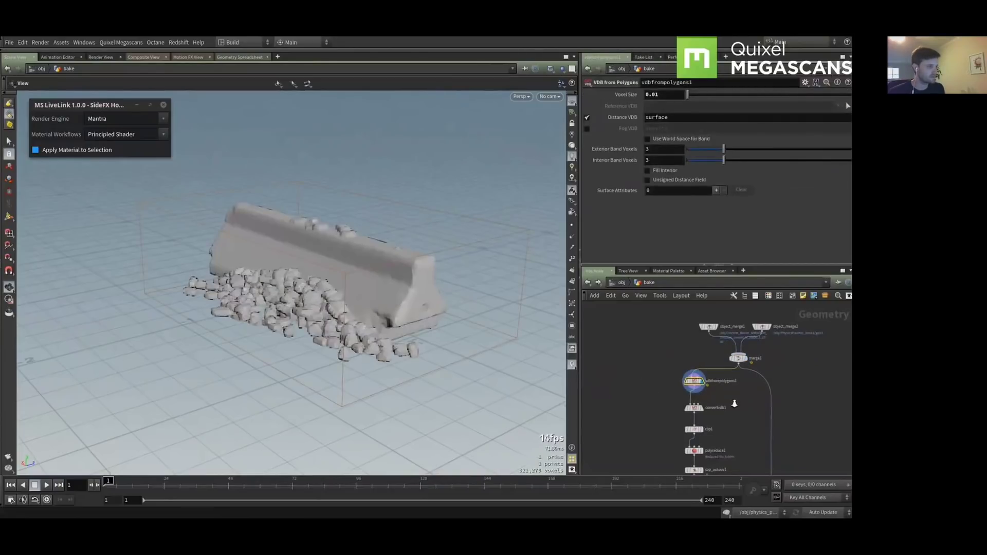
Insert a VDB Reshape SDF node between vdbfrompolygons1 and convertvdb1, display it, and set its dilate Offset to 0.2
{"action": "scroll", "coordinate": [730, 391], "scroll_direction": "up", "scroll_amount": 5}
{"action": "key", "text": "Tab"}
{"action": "type", "text": "resh"}
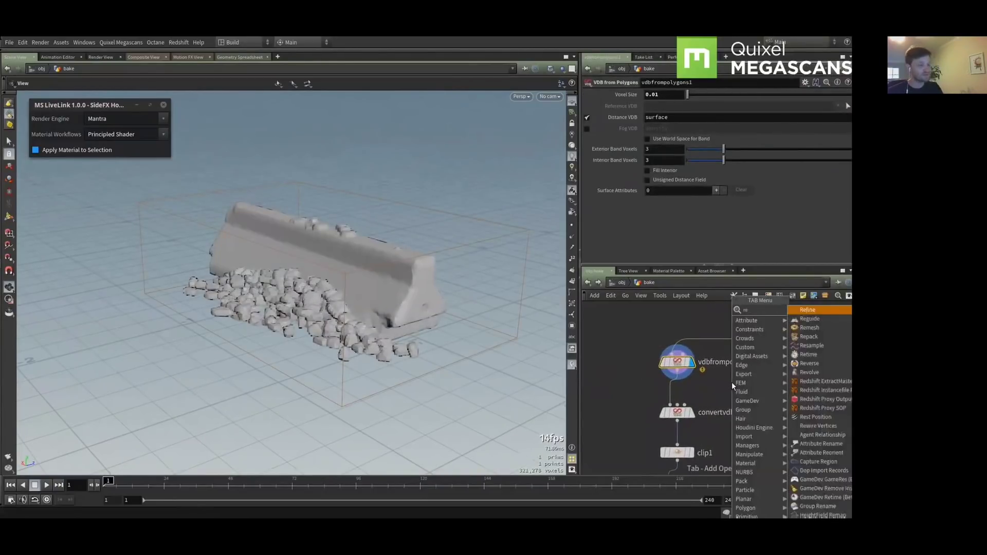
{"action": "key", "text": "Return"}
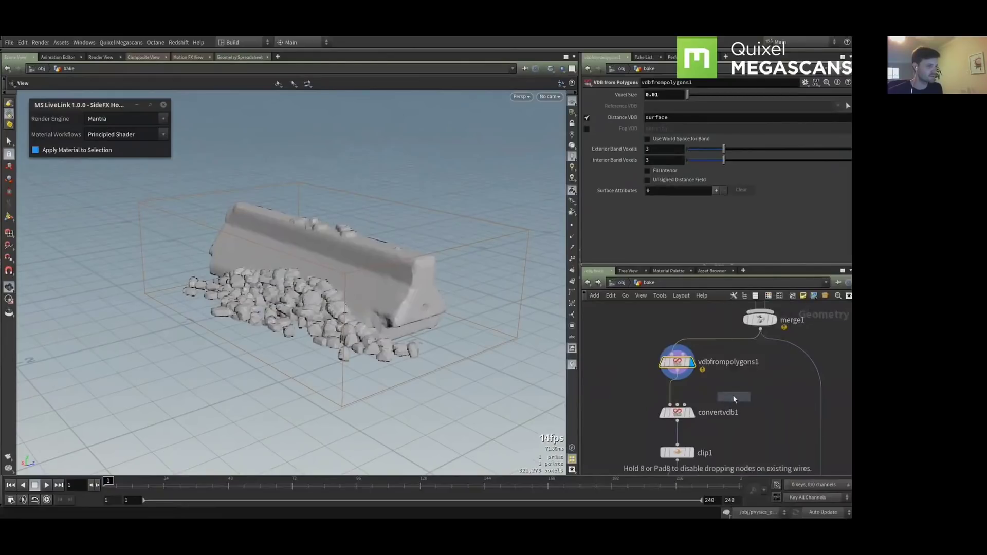
{"action": "left_click", "coordinate": [731, 390]}
{"action": "left_click", "coordinate": [730, 398]}
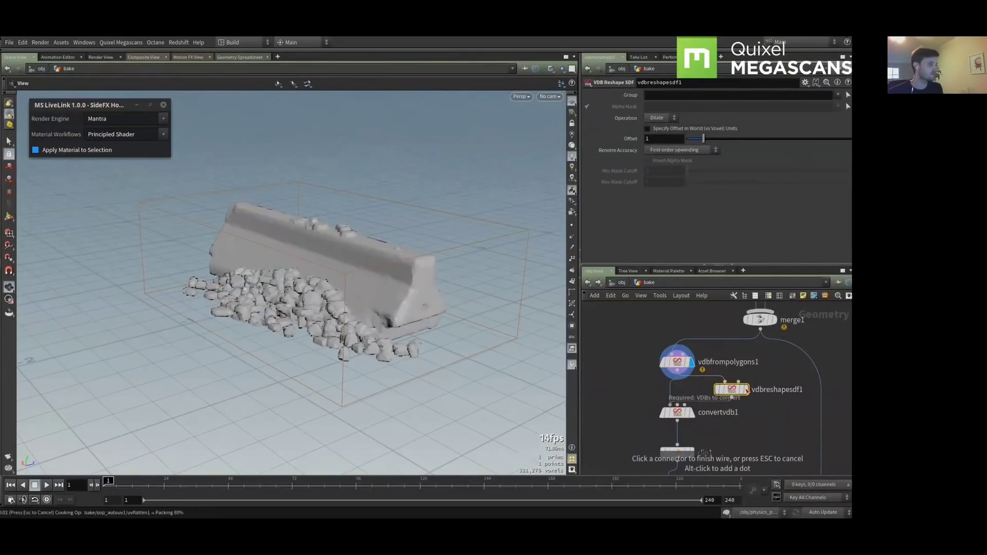
{"action": "left_click", "coordinate": [745, 390]}
{"action": "left_click", "coordinate": [658, 139]}
{"action": "key", "text": "Return"}
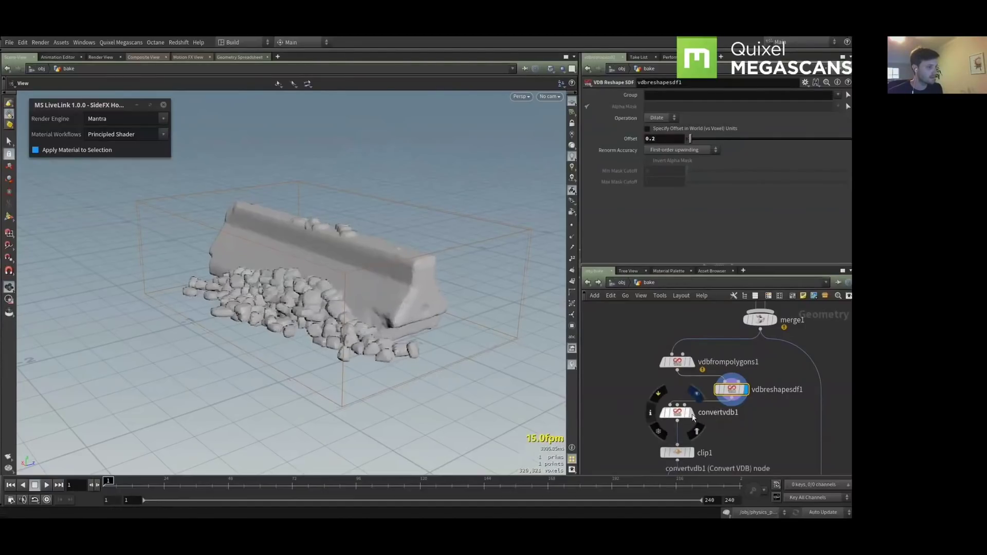
Display convertvdb1 and polyreduce1, and set the polyreduce1 Percent To Keep to 10
{"action": "left_click", "coordinate": [691, 412]}
{"action": "middle_click_drag", "start_coordinate": [691, 453], "coordinate": [683, 356]}
{"action": "left_click", "coordinate": [687, 389]}
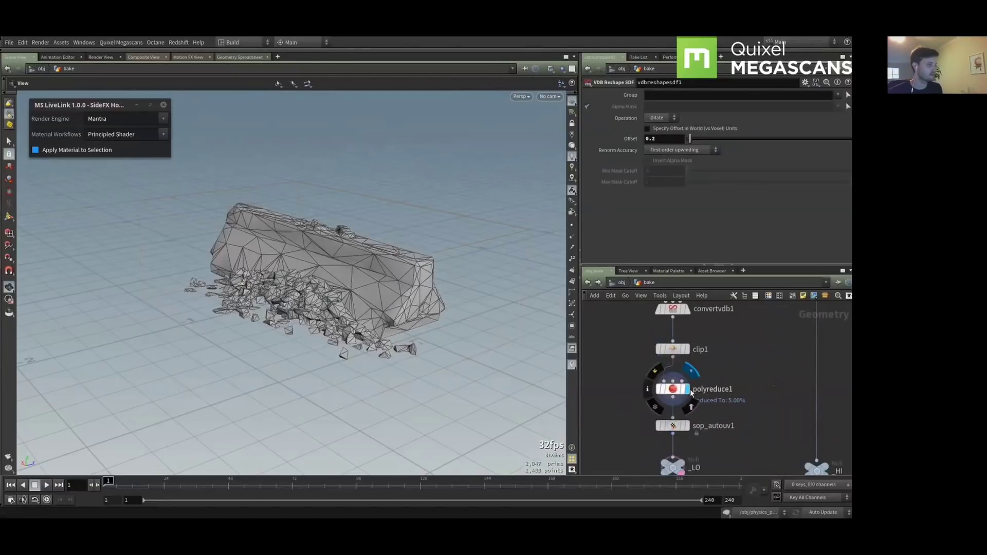
{"action": "middle_click_drag", "start_coordinate": [616, 374], "coordinate": [612, 341]}
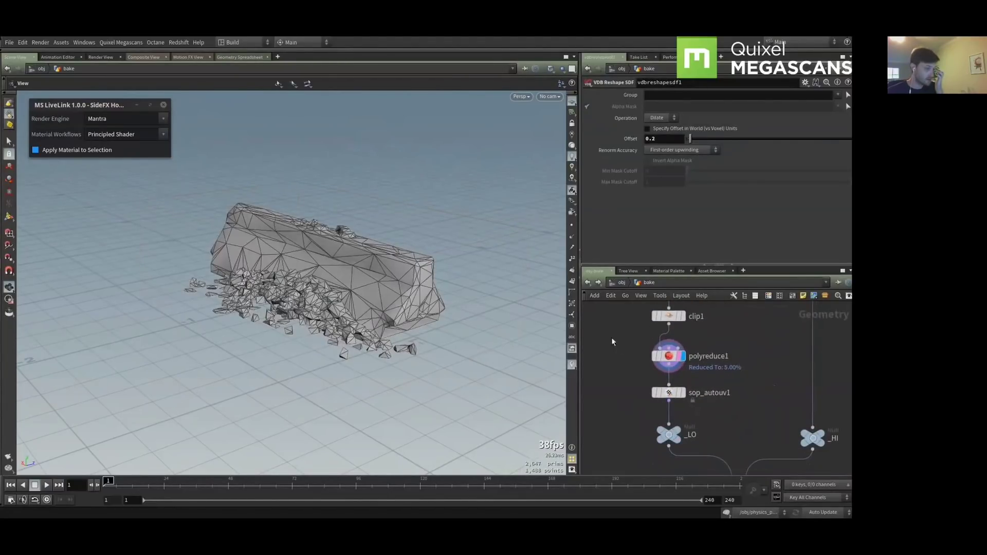
{"action": "left_click", "coordinate": [668, 356]}
{"action": "left_click", "coordinate": [662, 127]}
{"action": "type", "text": "10"}
{"action": "key", "text": "Return"}
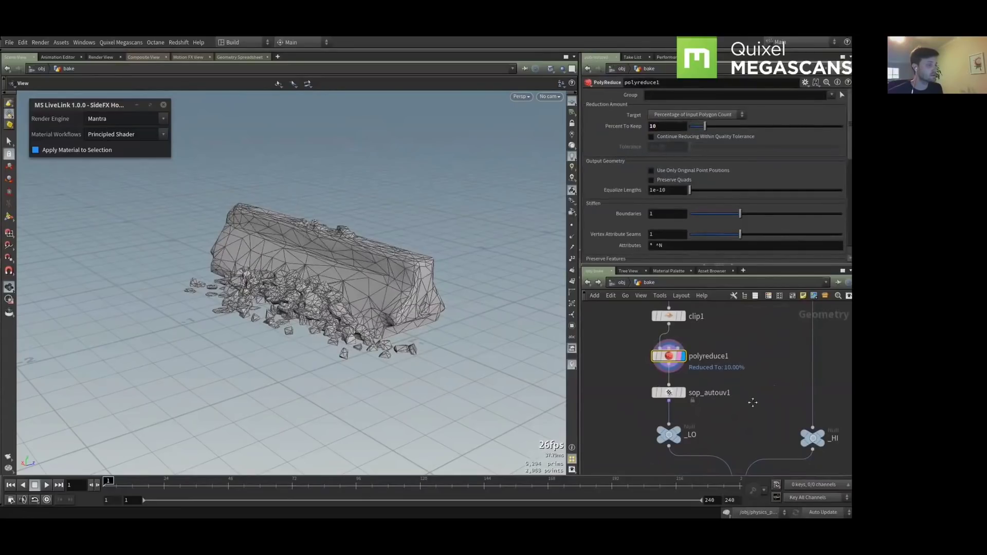
Show a UV view beside the perspective view and display the sop_autouv1 result
{"action": "middle_click_drag", "start_coordinate": [714, 400], "coordinate": [688, 371]}
{"action": "left_click_drag", "start_coordinate": [423, 216], "coordinate": [415, 214]}
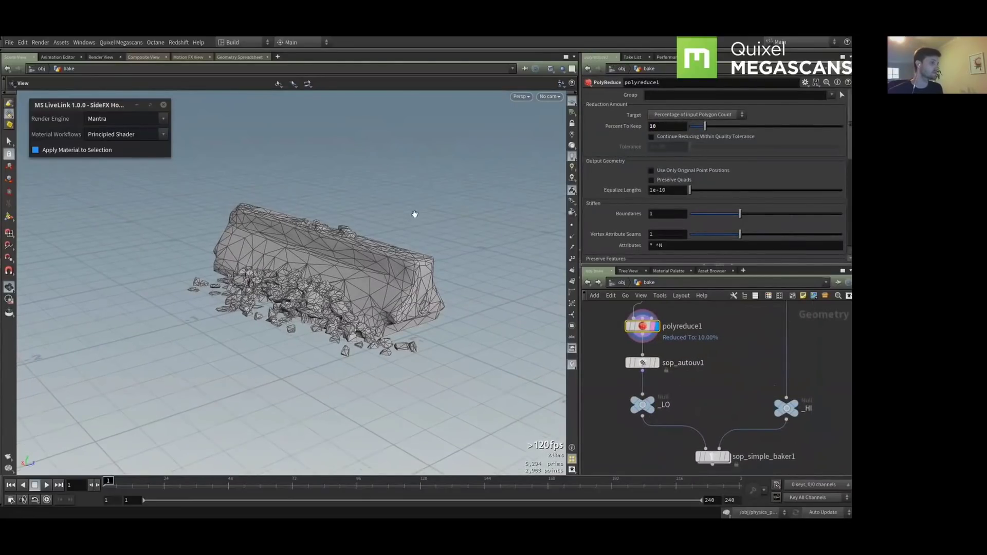
{"action": "key", "text": "ctrl+4"}
{"action": "right_click_drag", "start_coordinate": [196, 253], "coordinate": [150, 271]}
{"action": "middle_click_drag", "start_coordinate": [149, 271], "coordinate": [201, 281]}
{"action": "left_click", "coordinate": [655, 367]}
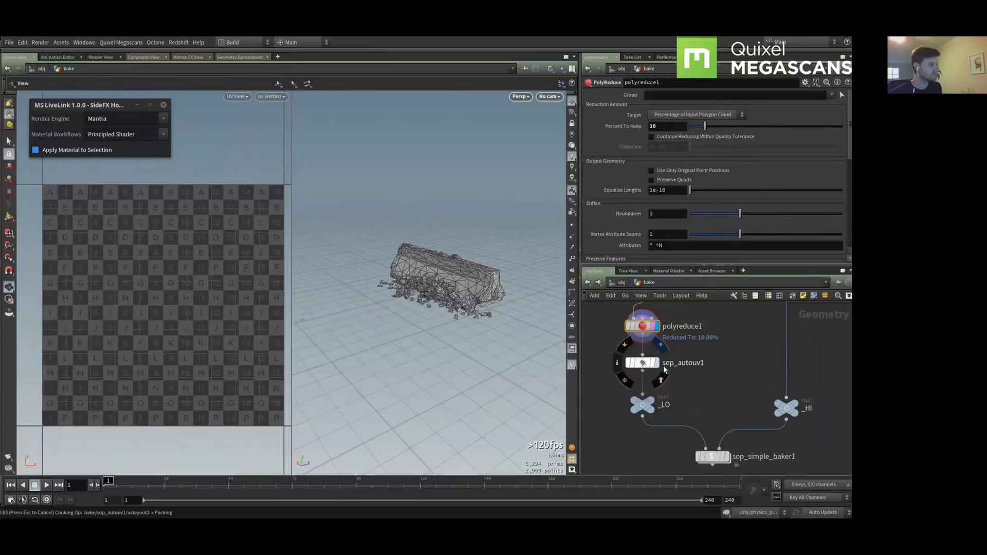
Set the sop_simple_baker1 resolution to 2048 by 2048, display the node, and start the texture bake
{"action": "middle_click_drag", "start_coordinate": [726, 395], "coordinate": [671, 383]}
{"action": "left_click", "coordinate": [684, 419]}
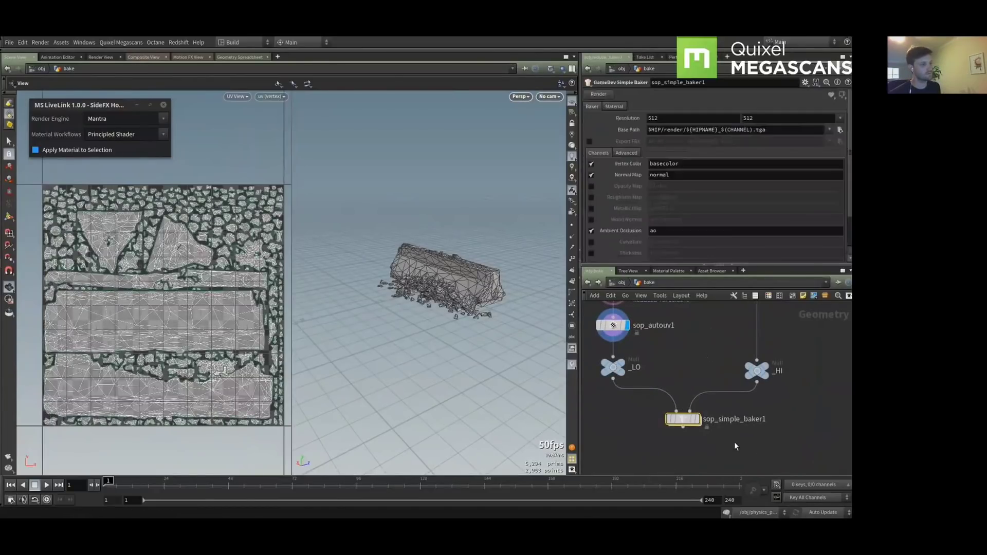
{"action": "left_click", "coordinate": [663, 122]}
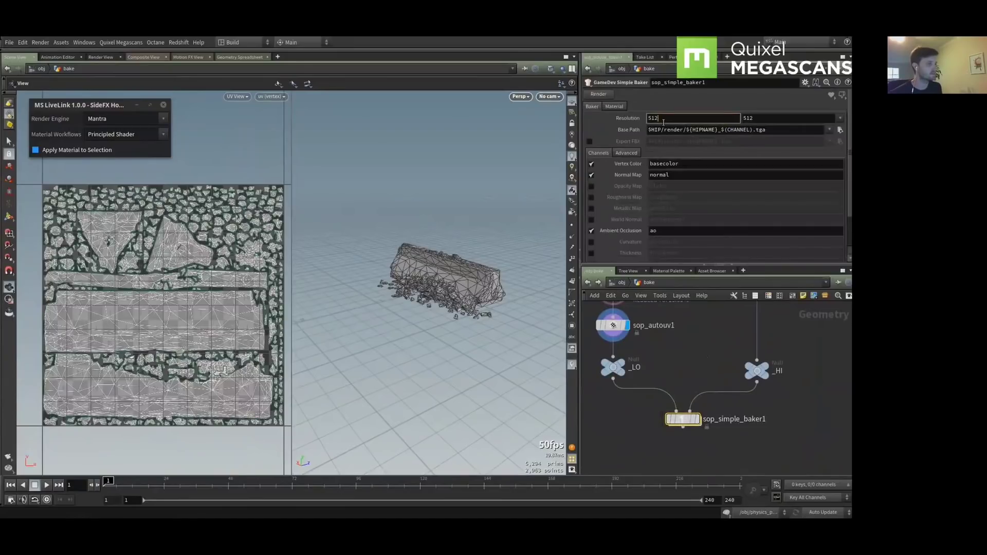
{"action": "type", "text": "2048"}
{"action": "key", "text": "Tab"}
{"action": "type", "text": "2048"}
{"action": "key", "text": "Return"}
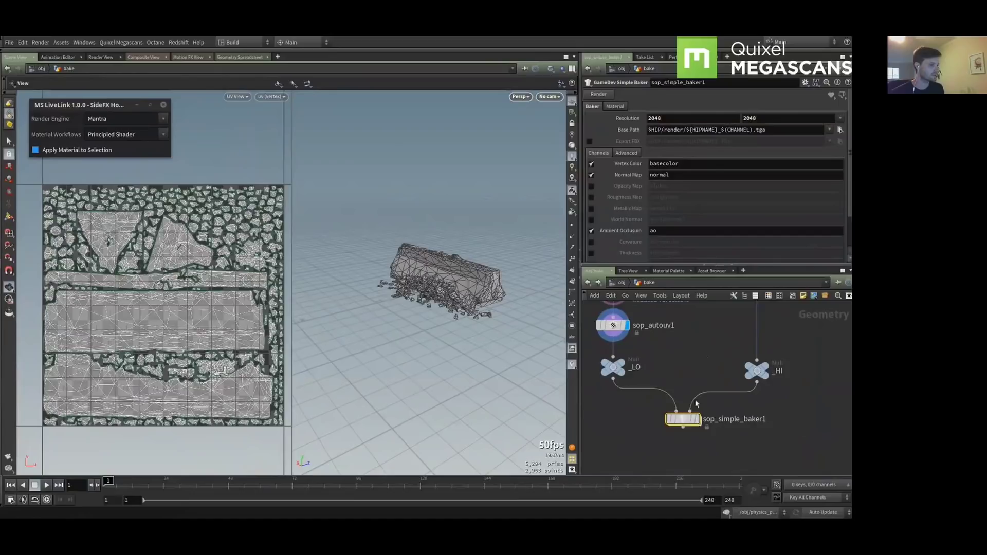
{"action": "left_click", "coordinate": [697, 419]}
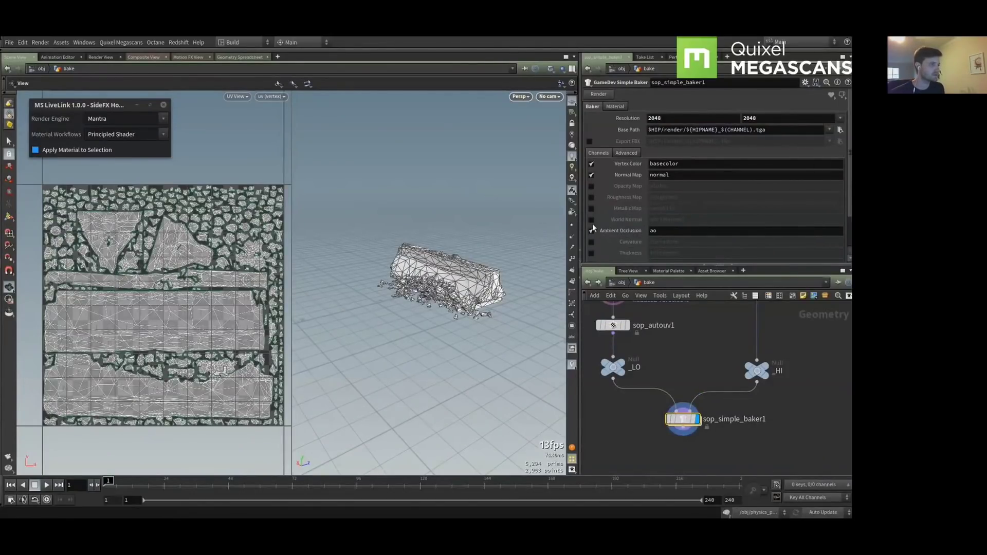
{"action": "left_click", "coordinate": [597, 95]}
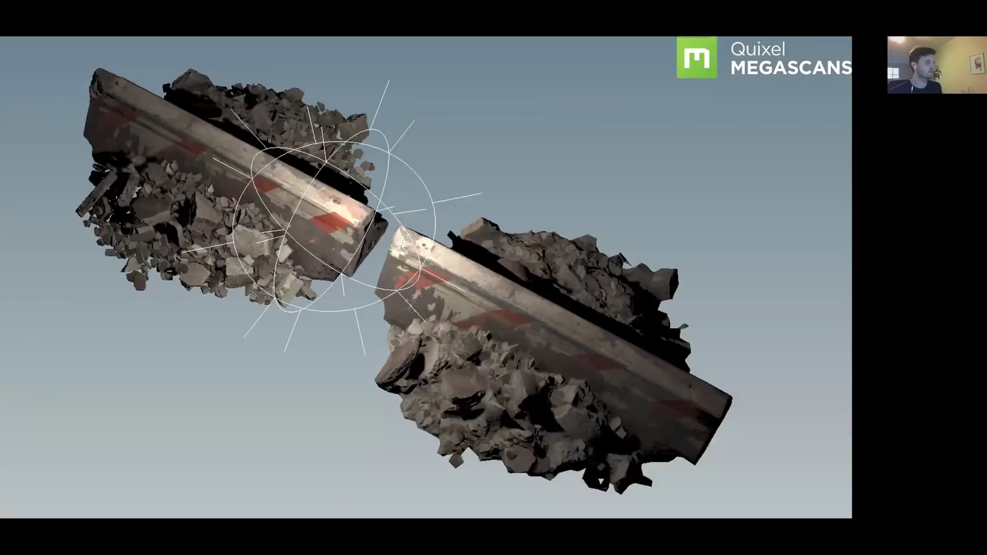
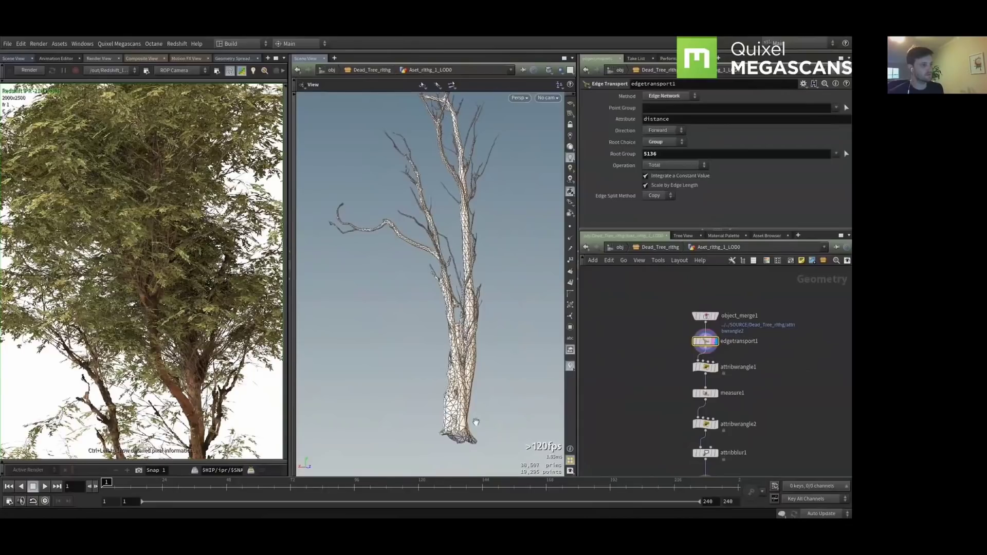
Display attribwrangle1 on the dead tree, expand its Dist ramp, and try a shifted curve point before undoing the change
{"action": "left_click", "coordinate": [709, 368]}
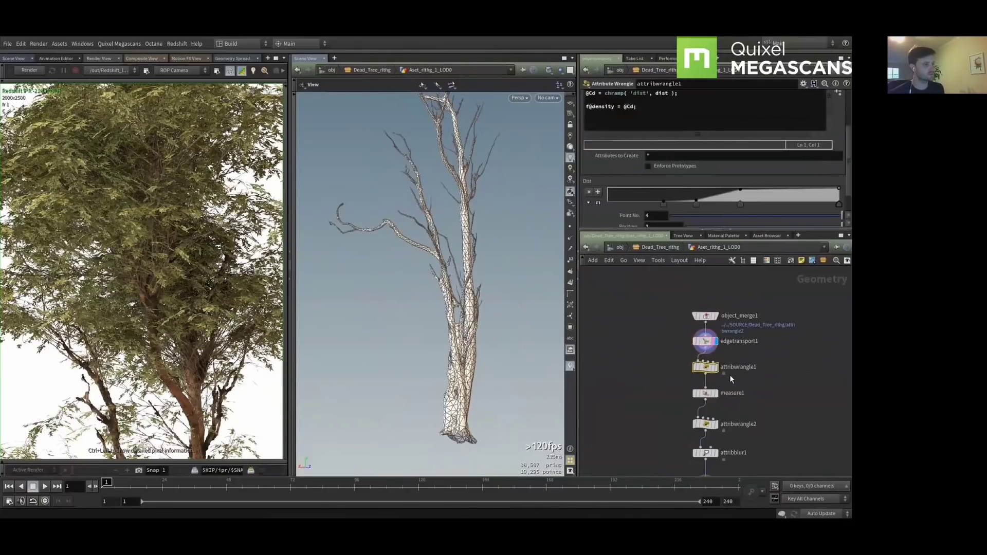
{"action": "left_click", "coordinate": [716, 367]}
{"action": "left_click_drag", "start_coordinate": [715, 230], "coordinate": [715, 279]}
{"action": "left_click", "coordinate": [598, 240]}
{"action": "scroll", "coordinate": [633, 152], "scroll_direction": "up", "scroll_amount": 2}
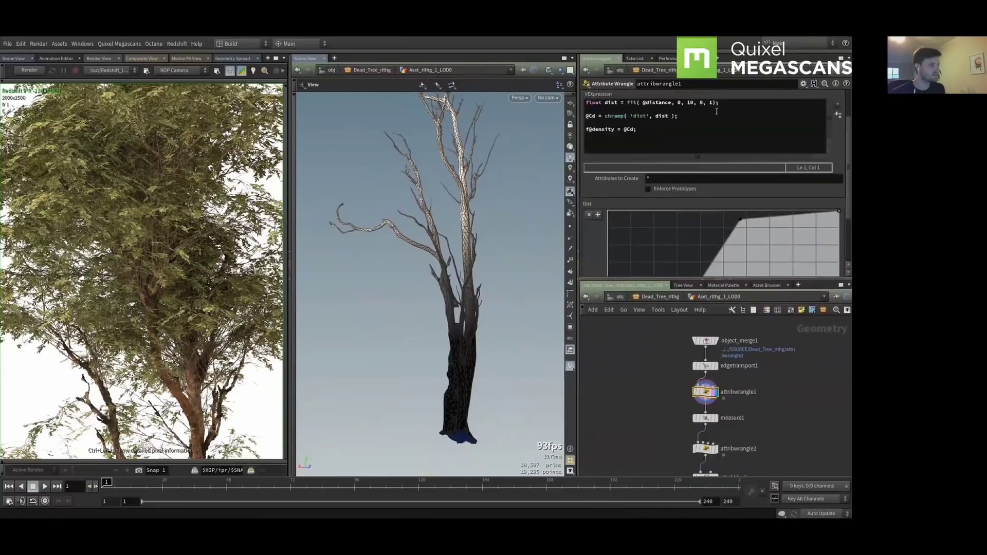
{"action": "mouse_move", "coordinate": [741, 218]}
{"action": "left_mouse_down"}
{"action": "mouse_move", "coordinate": [772, 246]}
{"action": "mouse_move", "coordinate": [750, 232]}
{"action": "left_mouse_up"}
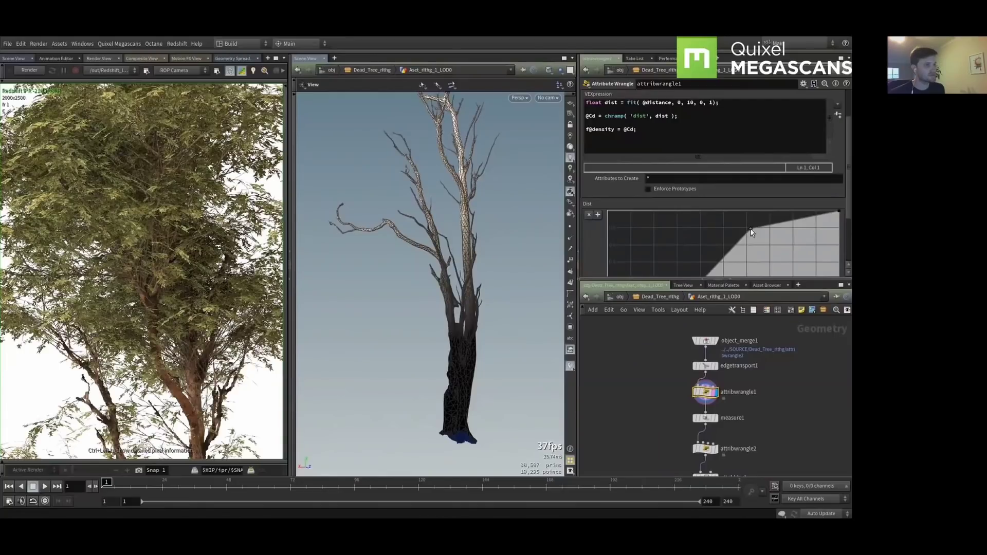
{"action": "key", "text": "ctrl+z"}
Display measure1 and attribwrangle2 to examine the curvature mask on the tree's branches up close
{"action": "left_click_drag", "start_coordinate": [651, 408], "coordinate": [735, 427]}
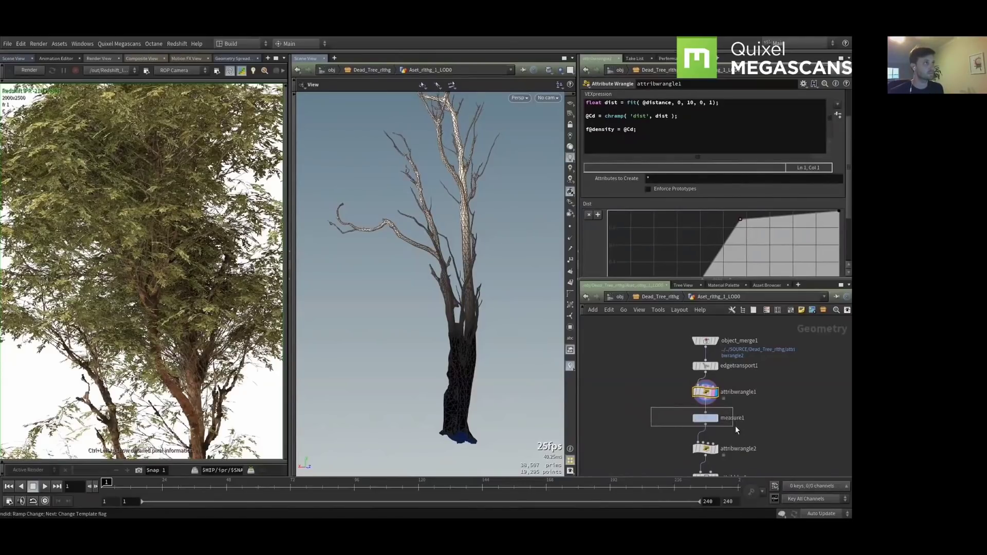
{"action": "left_click_drag", "start_coordinate": [736, 426], "coordinate": [735, 426]}
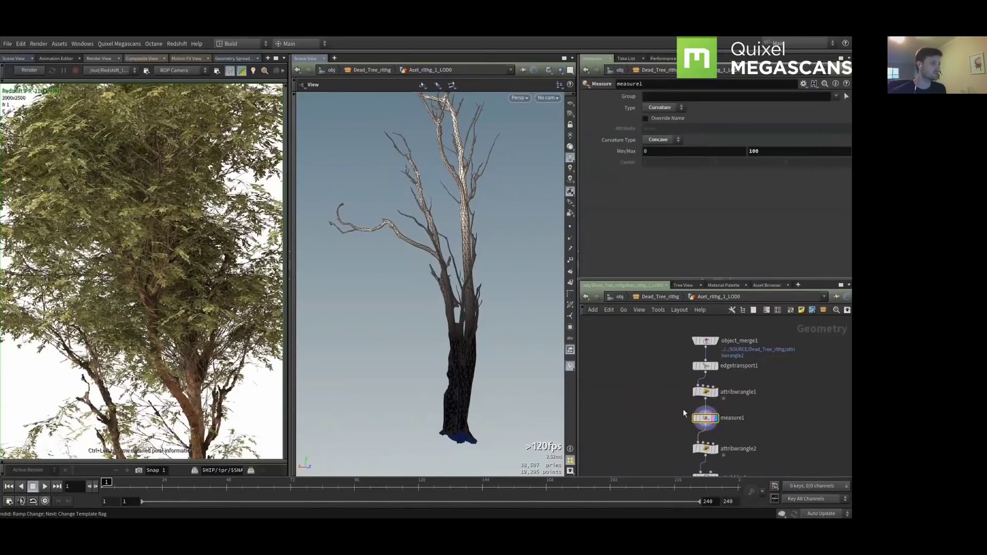
{"action": "left_click", "coordinate": [718, 450]}
{"action": "left_click", "coordinate": [706, 448]}
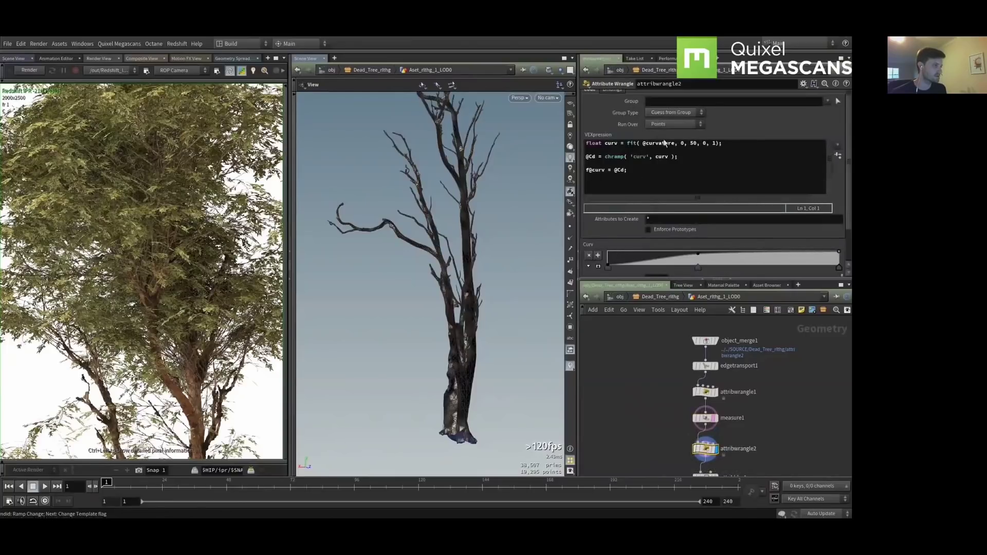
{"action": "scroll", "coordinate": [457, 240], "scroll_direction": "up", "scroll_amount": 10}
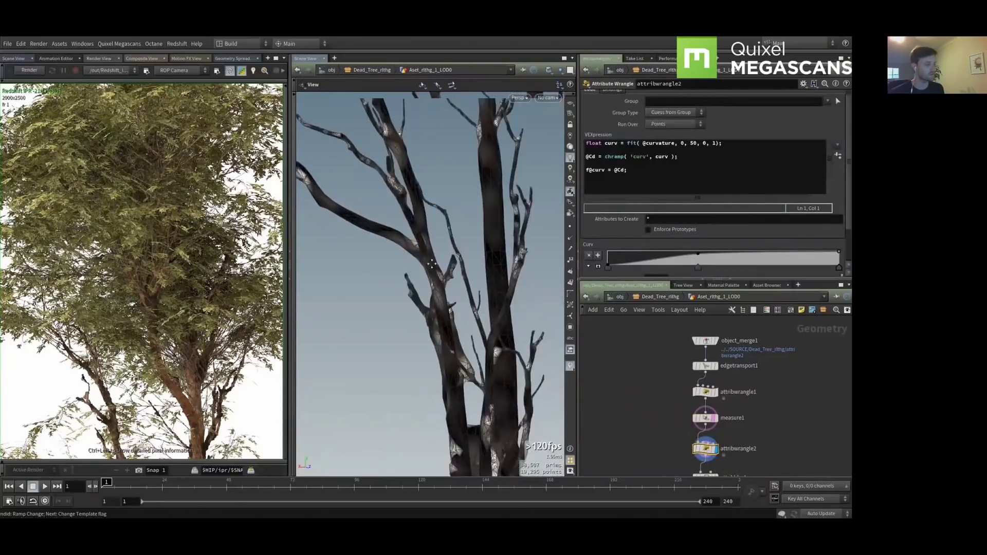
Expand the Curv ramp of attribwrangle2 and adjust point 2 to about position 0.39 and value 0.82
{"action": "left_click", "coordinate": [598, 266]}
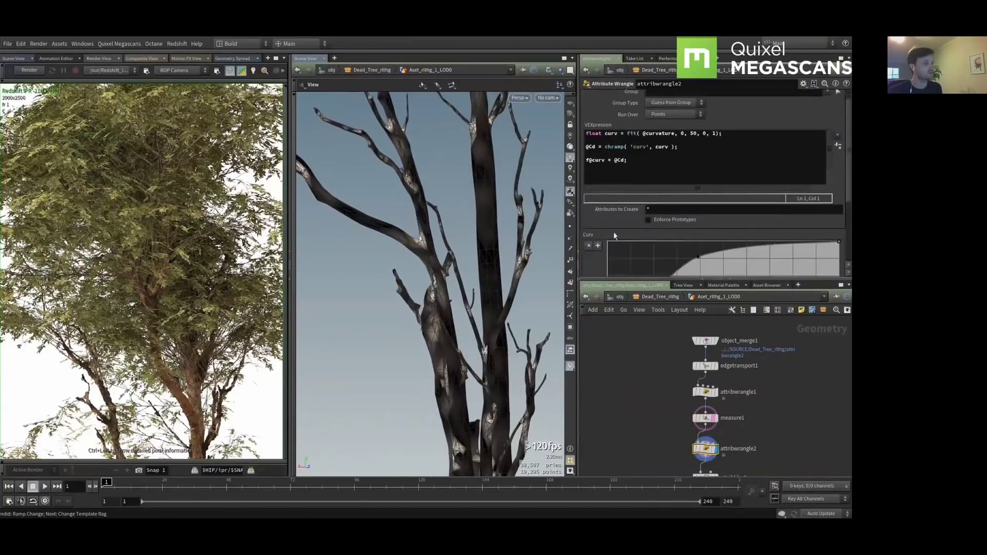
{"action": "scroll", "coordinate": [693, 180], "scroll_direction": "down", "scroll_amount": 5}
{"action": "mouse_move", "coordinate": [698, 166]}
{"action": "left_mouse_down"}
{"action": "mouse_move", "coordinate": [734, 189]}
{"action": "mouse_move", "coordinate": [698, 164]}
{"action": "left_mouse_up"}
Display attribblur1 to show the blurred Cd attribute on the tree
{"action": "middle_click_drag", "start_coordinate": [739, 367], "coordinate": [744, 309]}
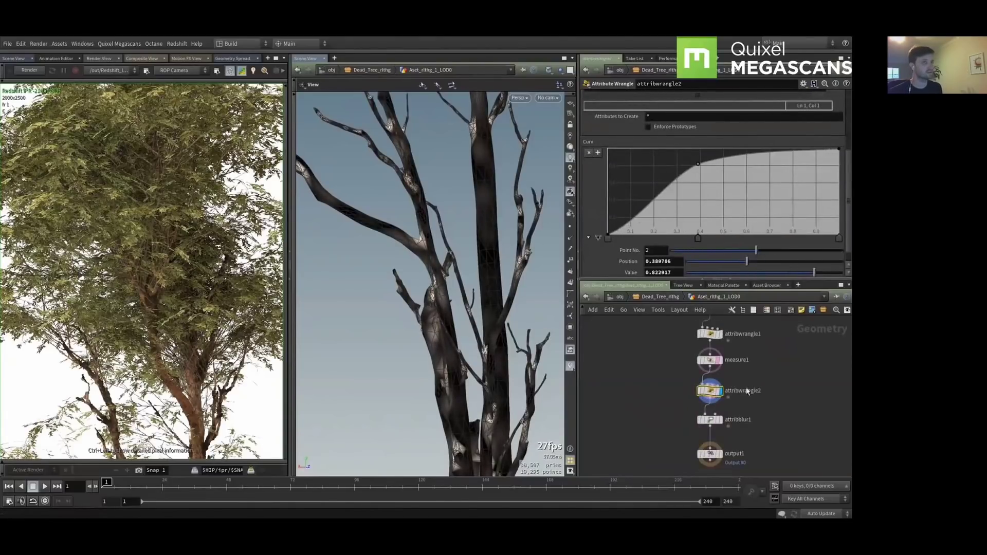
{"action": "left_click_drag", "start_coordinate": [739, 428], "coordinate": [741, 425]}
{"action": "key", "text": "r"}
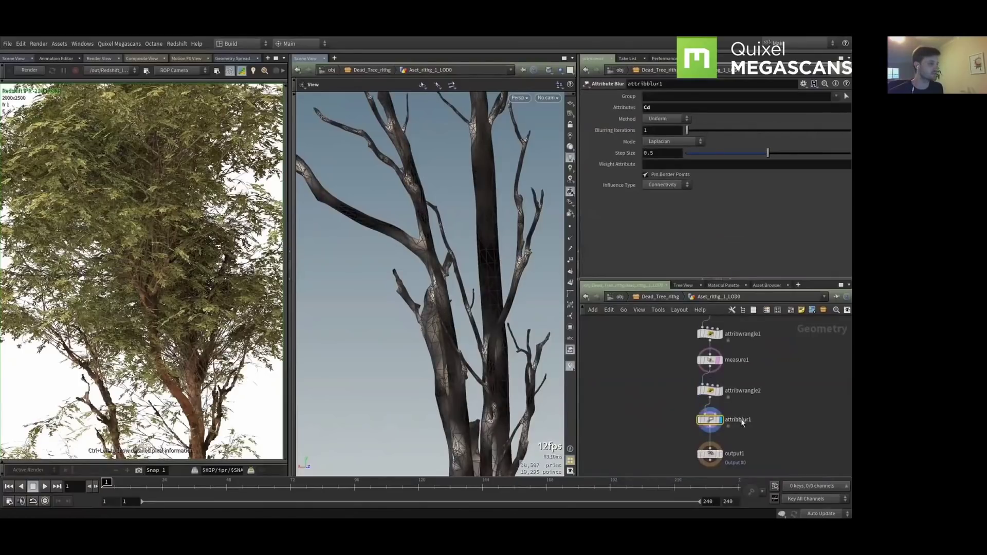
Look through cam1 in the viewport and open the Dead_Tree_rlthg material network inside matnet1
{"action": "key", "text": "u"}
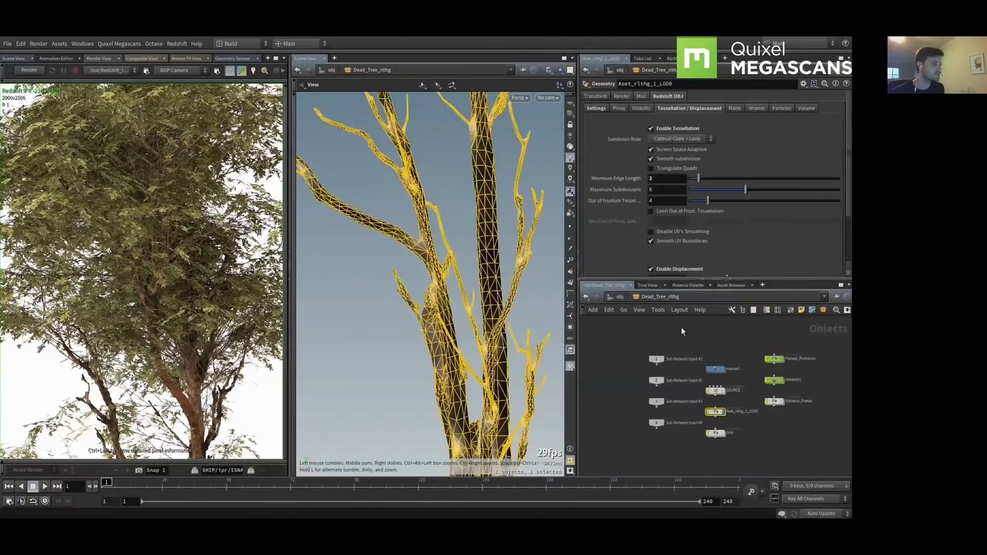
{"action": "double_click", "coordinate": [715, 369]}
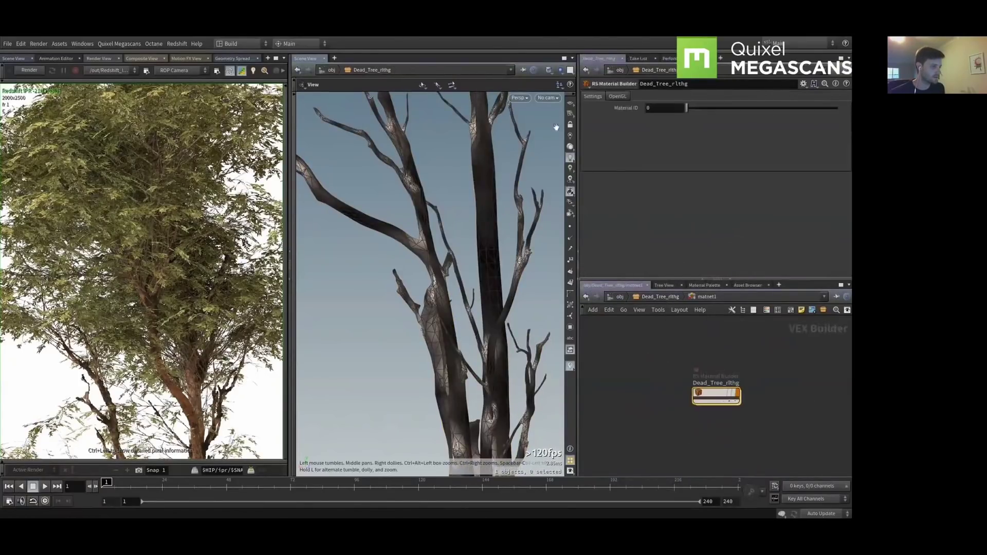
{"action": "left_click", "coordinate": [546, 98]}
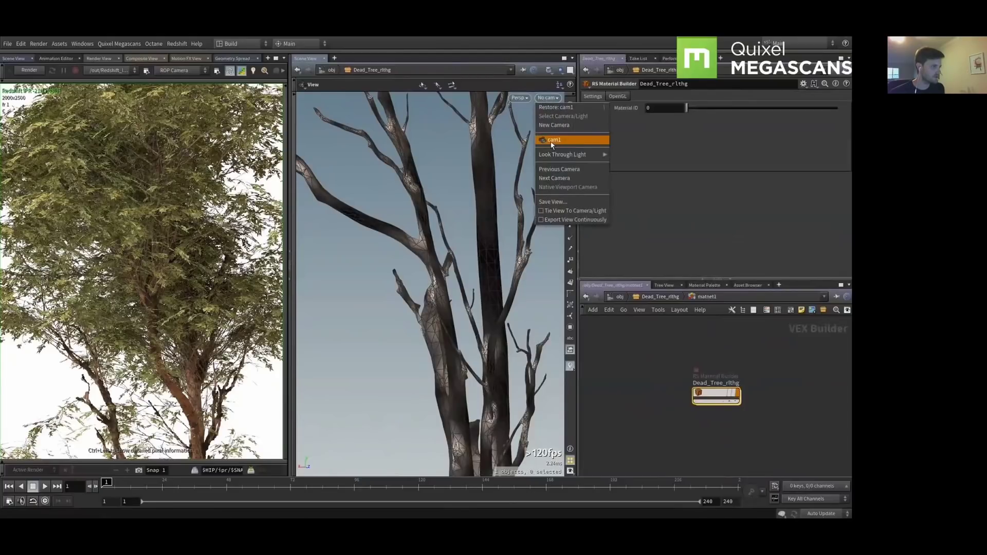
{"action": "left_click", "coordinate": [550, 141]}
{"action": "double_click", "coordinate": [717, 395]}
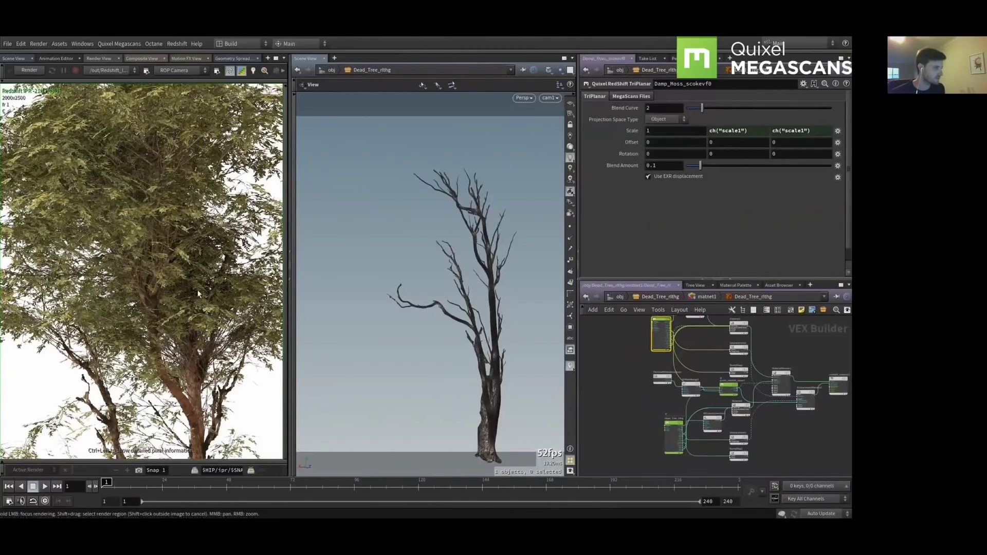
Examine the rendered trunk up close along with the Cd point attribute node and the Damp_Moss_scokevf0 triplanar node
{"action": "scroll", "coordinate": [149, 202], "scroll_direction": "up", "scroll_amount": 6}
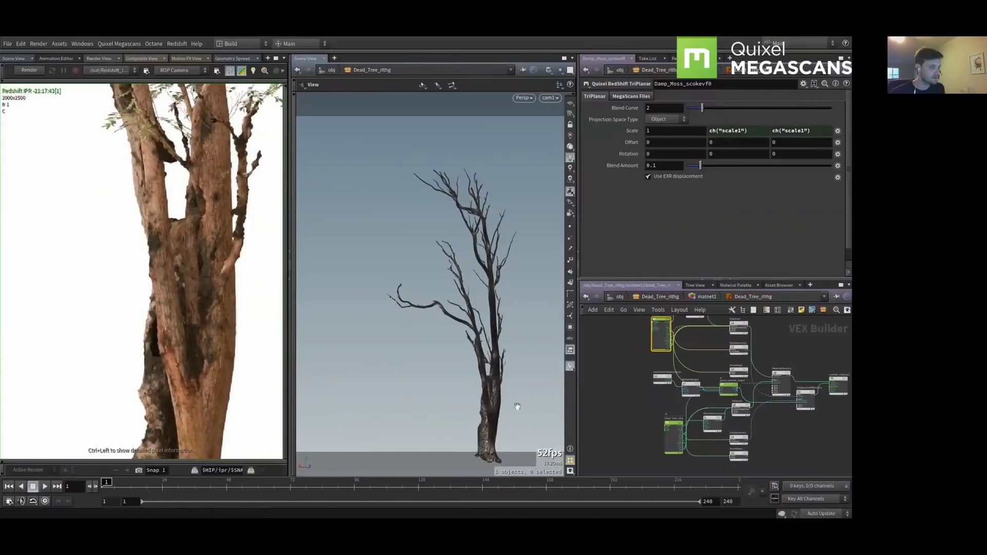
{"action": "left_click", "coordinate": [662, 379]}
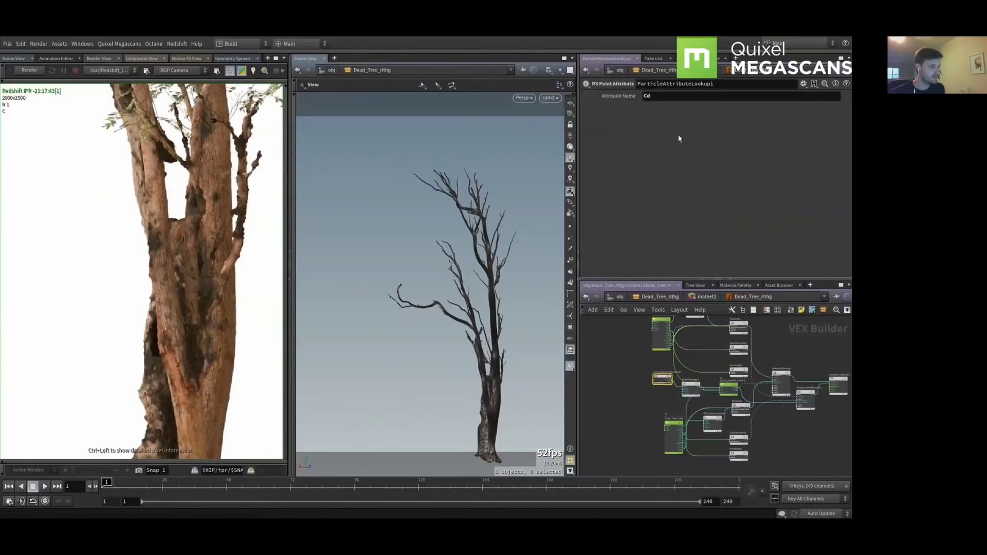
{"action": "scroll", "coordinate": [635, 355], "scroll_direction": "up", "scroll_amount": 5}
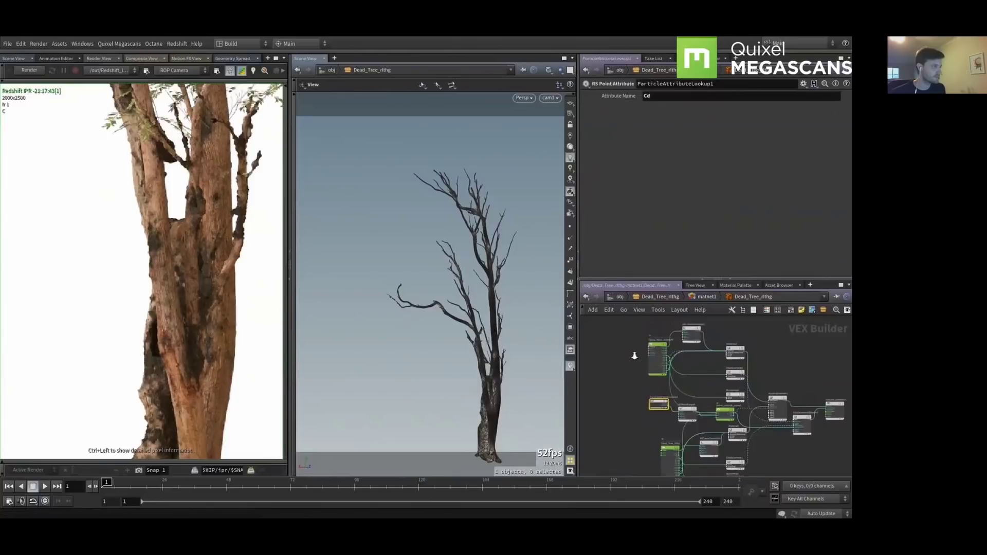
{"action": "left_click_drag", "start_coordinate": [626, 342], "coordinate": [705, 428]}
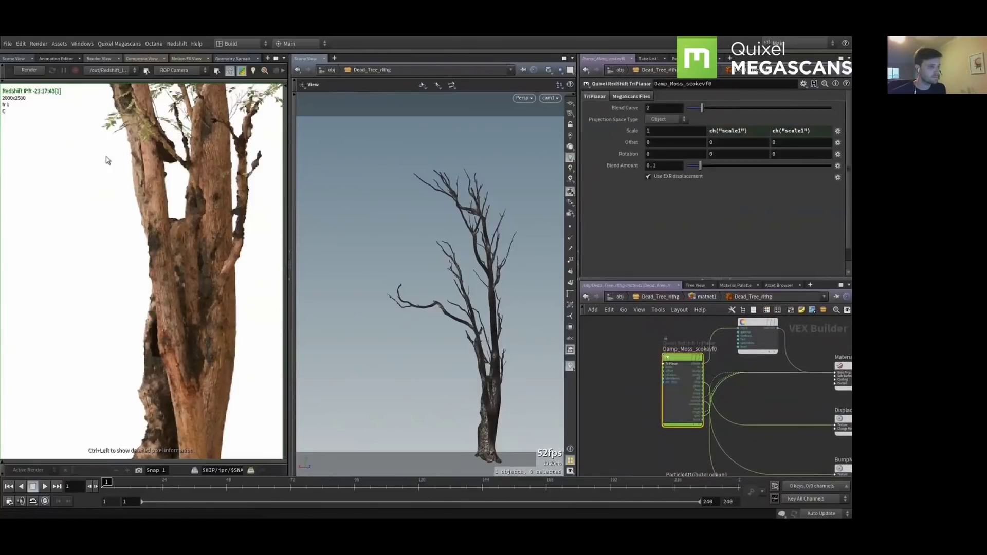
Start the Redshift IPR render and switch to the Tree Stump asset in the Quixel library
{"action": "left_click", "coordinate": [19, 71]}
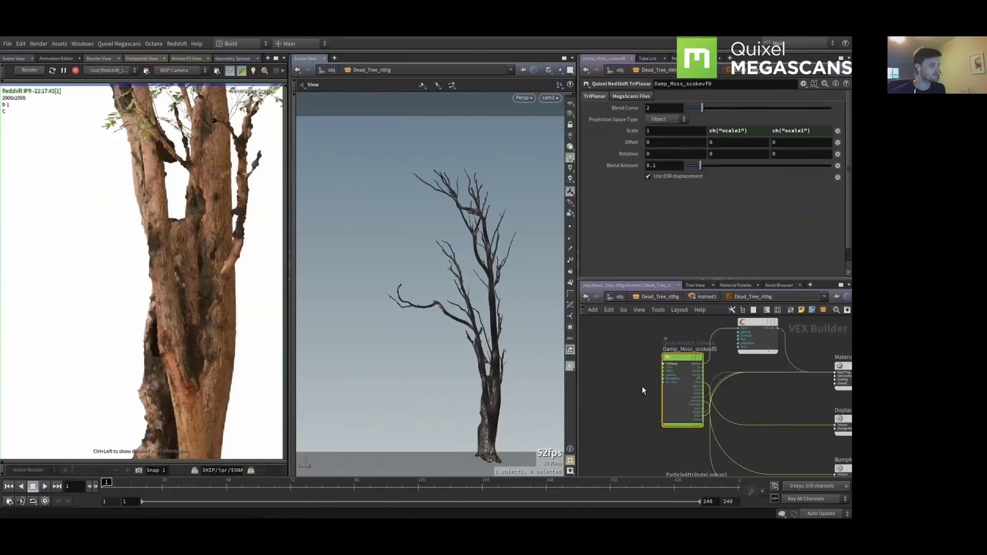
{"action": "key", "text": "alt+Tab"}
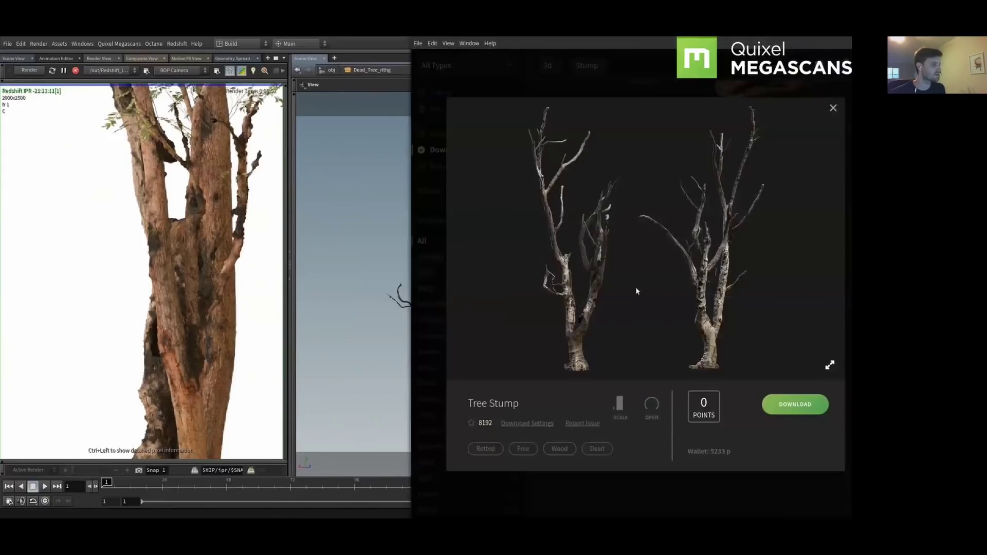
Close the Tree Stump preview, clear the 3d and Stump filters, and search the downloaded assets for surface moss
{"action": "left_click", "coordinate": [833, 108]}
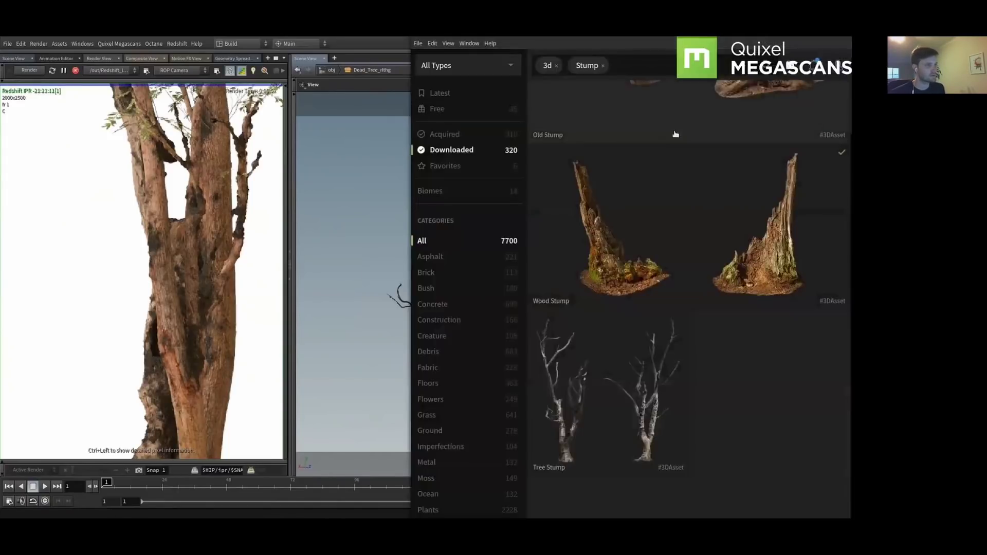
{"action": "left_click", "coordinate": [558, 67]}
{"action": "left_click", "coordinate": [574, 67]}
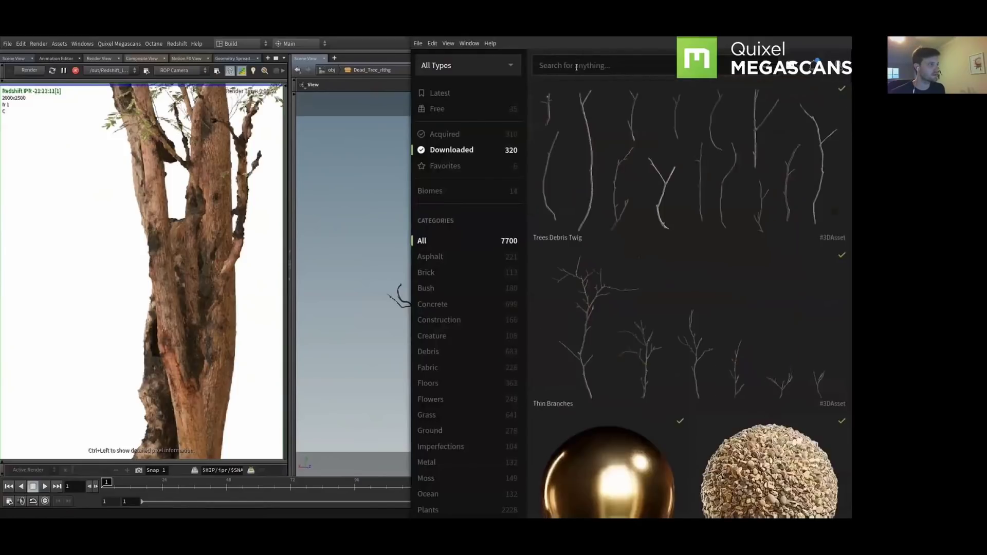
{"action": "left_click", "coordinate": [573, 69]}
{"action": "type", "text": "surface moss"}
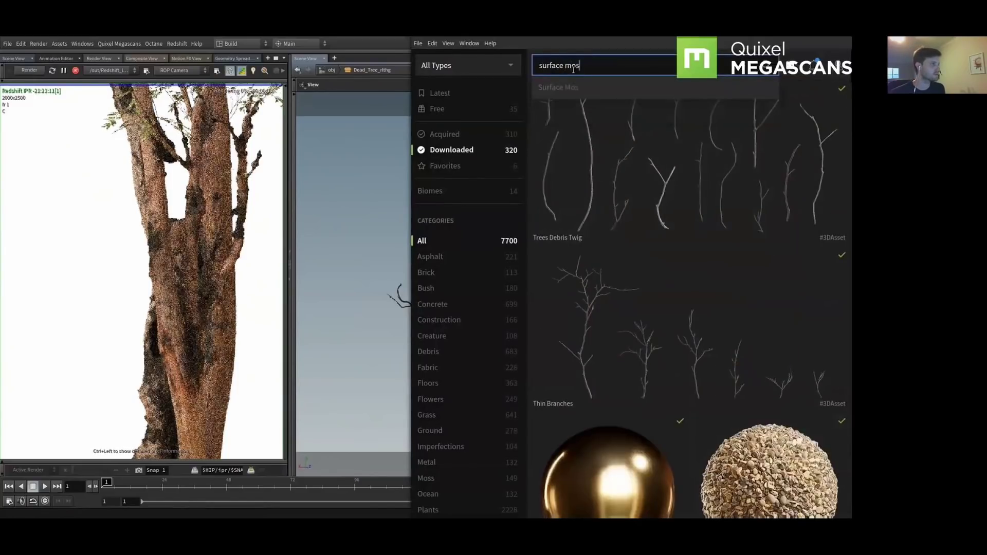
{"action": "key", "text": "Return"}
Check the moss surface's export settings and open MS LiveLink in Houdini with the Redshift TriPlanar workflow
{"action": "key", "text": "alt+Tab"}
{"action": "key", "text": "alt+Tab"}
{"action": "left_click", "coordinate": [666, 255]}
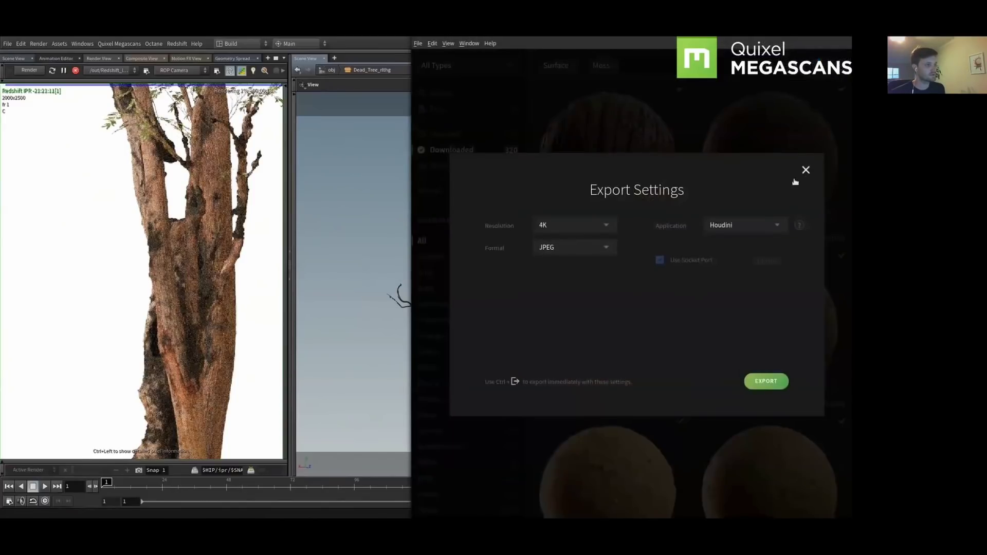
{"action": "key", "text": "ctrl+Return"}
{"action": "left_click", "coordinate": [119, 44]}
{"action": "left_click", "coordinate": [121, 56]}
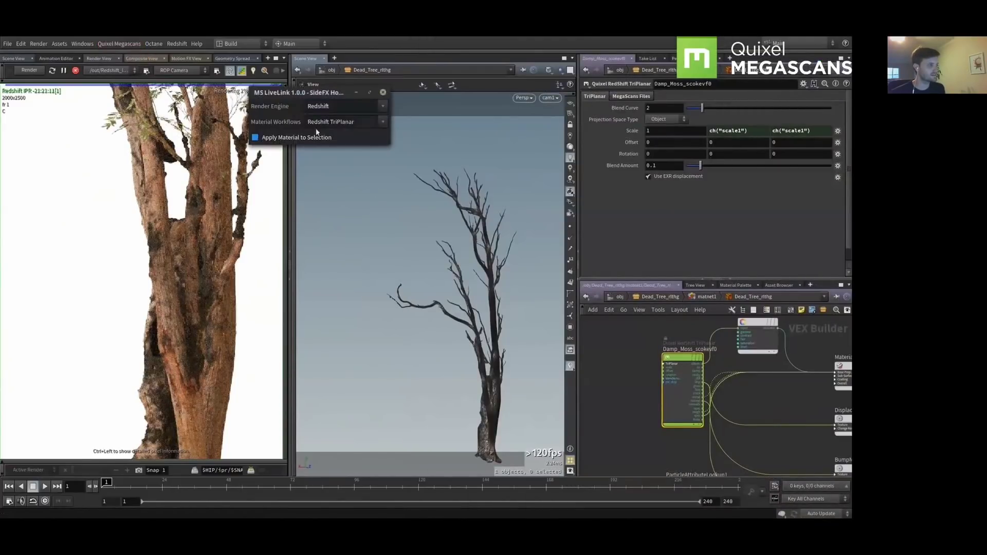
Export the Nordic Moss 2x2 M surface from the Quixel library to Houdini and return to the tree's material network
{"action": "key", "text": "alt+Tab"}
{"action": "key", "text": "alt+Tab"}
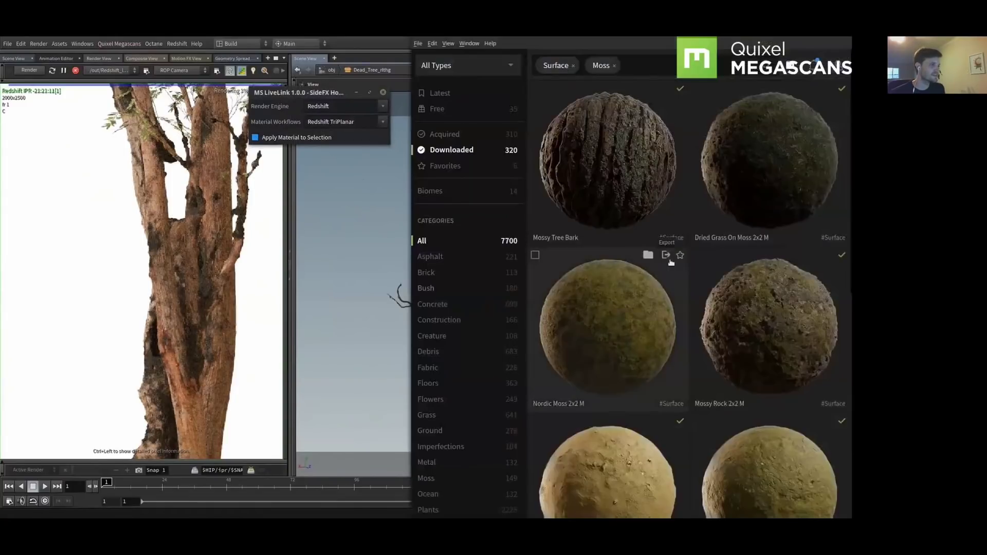
{"action": "left_click", "coordinate": [667, 257]}
{"action": "left_click", "coordinate": [756, 381]}
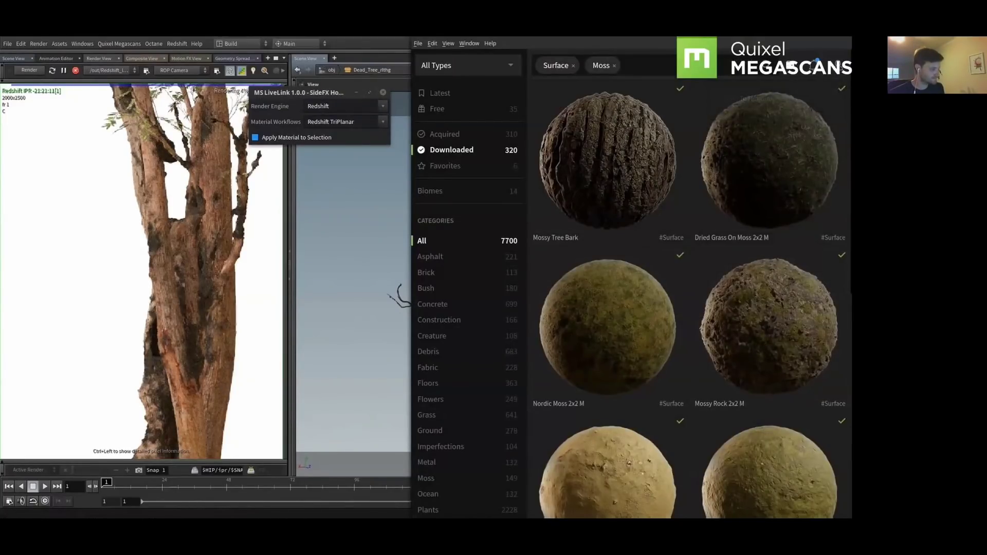
{"action": "left_click", "coordinate": [368, 45]}
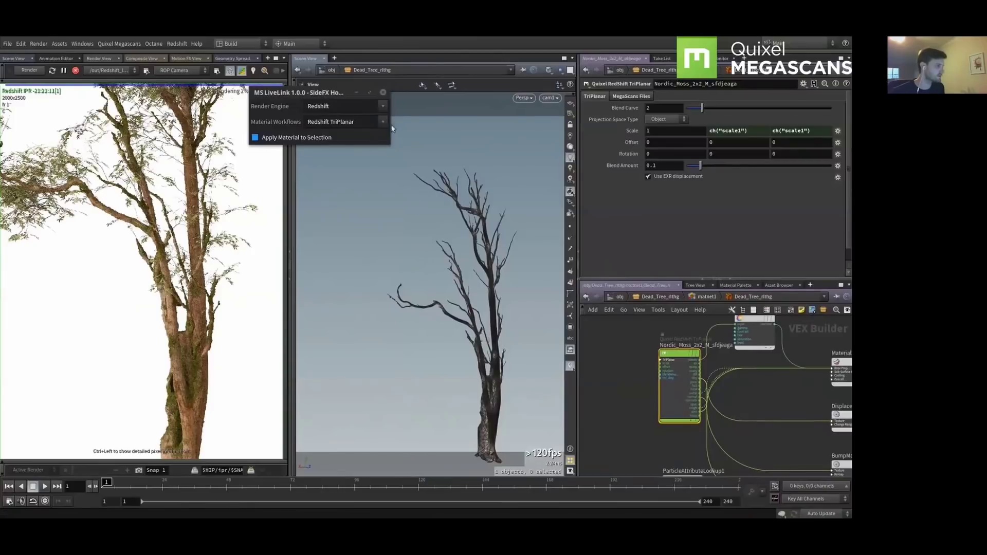
Go back up to the object level and open the Thin_Branches subnetwork
{"action": "left_click", "coordinate": [643, 297]}
{"action": "left_click", "coordinate": [620, 297]}
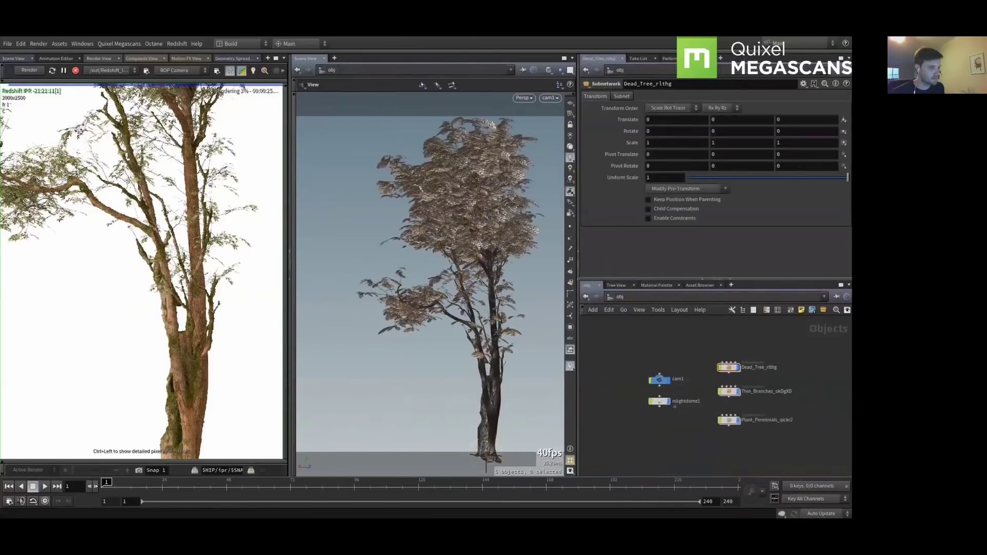
{"action": "left_click", "coordinate": [730, 392]}
Switch to the Quixel library, clear the Surface and Moss filters, and search for 3d twig
{"action": "key", "text": "alt+Tab"}
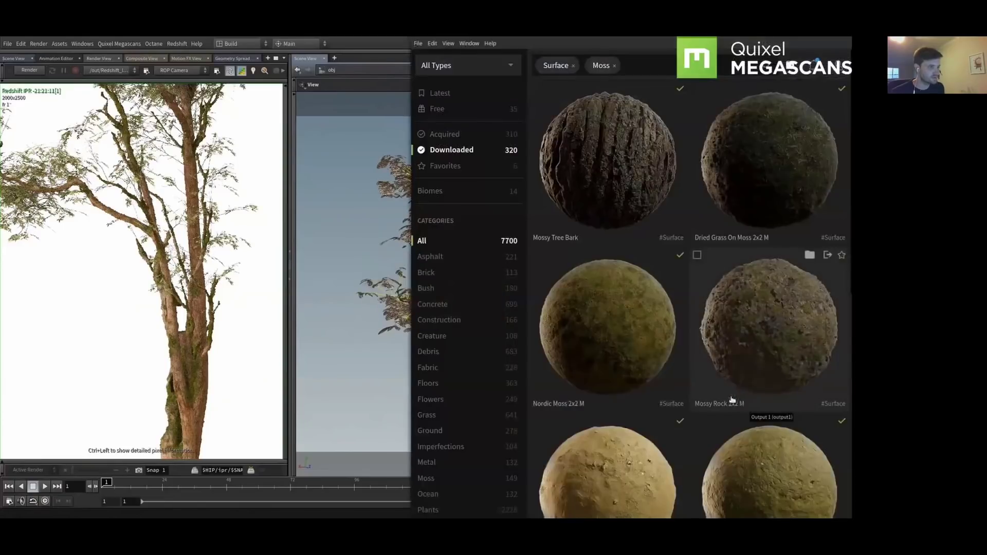
{"action": "left_click", "coordinate": [572, 67]}
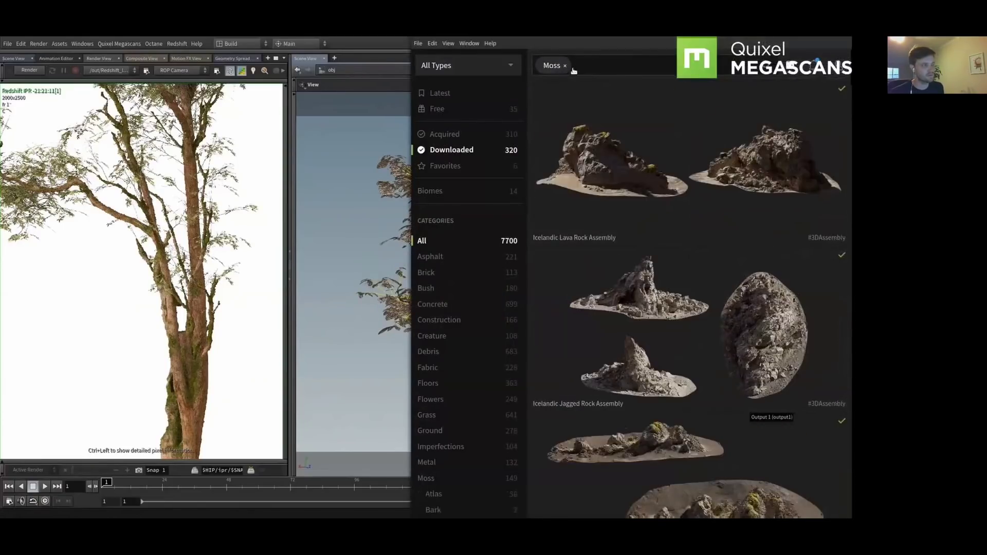
{"action": "left_click", "coordinate": [566, 67]}
{"action": "type", "text": "3d twig"}
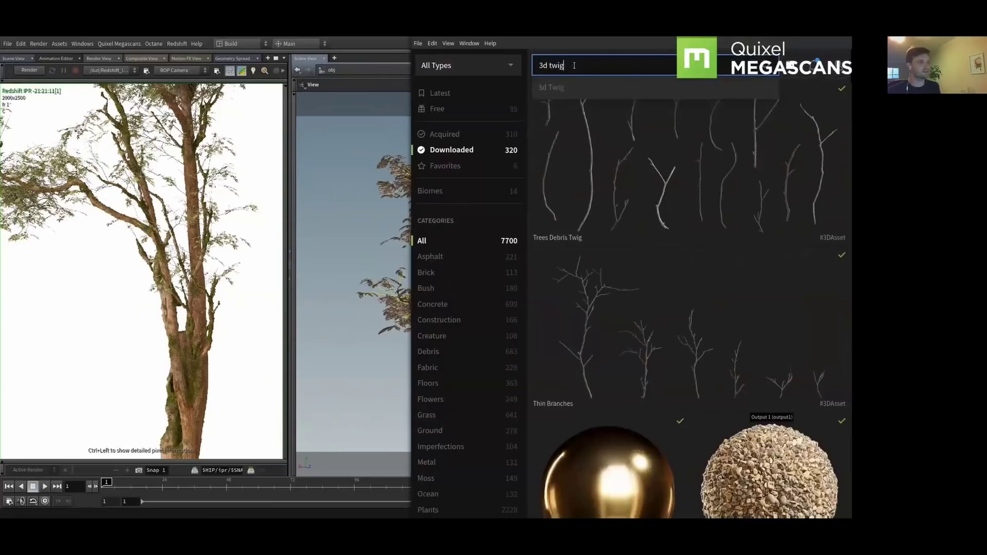
{"action": "key", "text": "Return"}
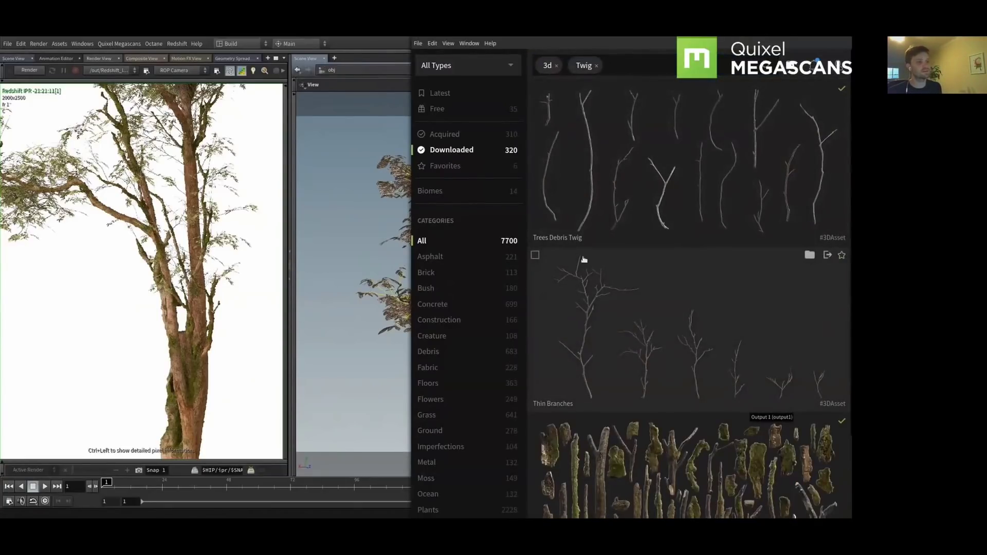
Switch back to Houdini, open the Thin_Branches geometry inside the SOURCE subnetwork, and frame the branch in the viewport
{"action": "key", "text": "alt+Tab"}
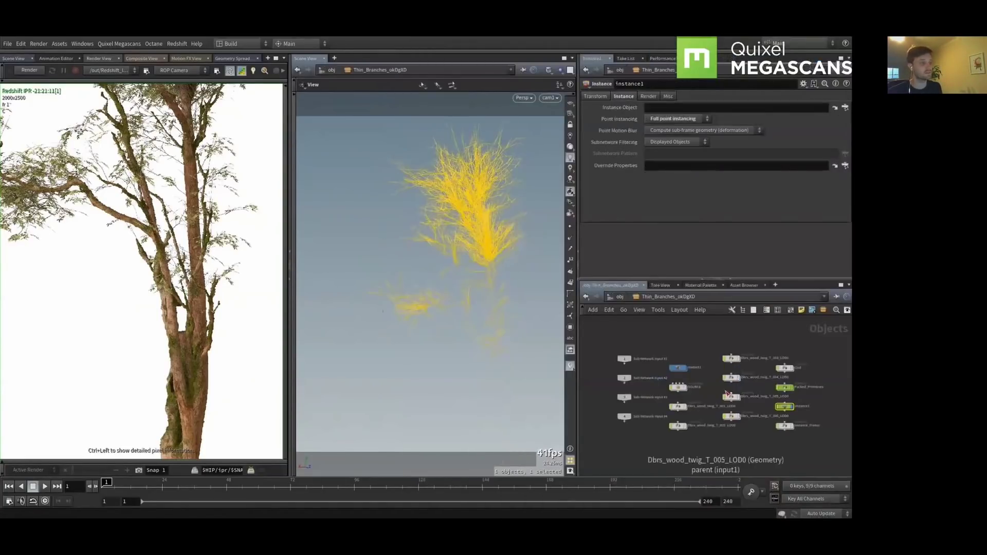
{"action": "left_click", "coordinate": [695, 339]}
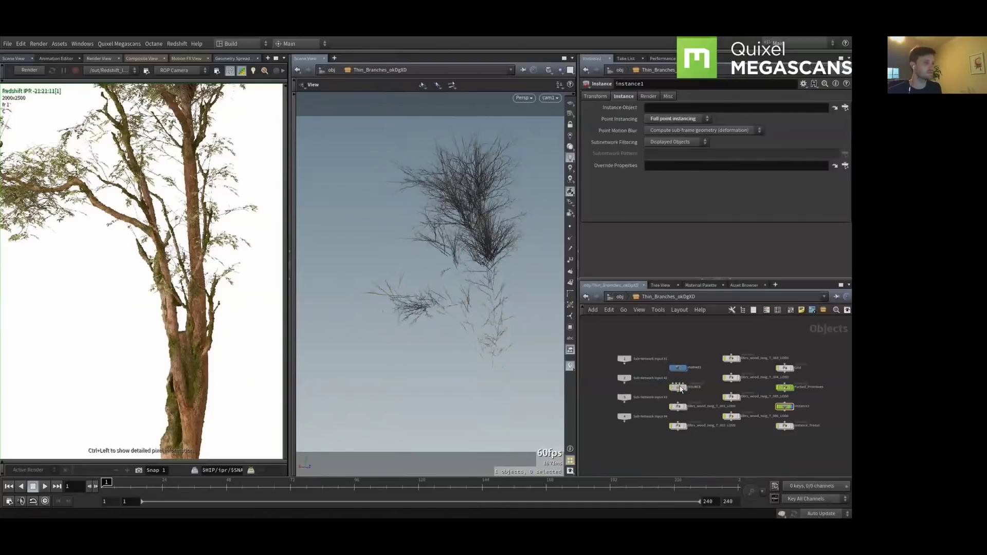
{"action": "double_click", "coordinate": [681, 388]}
{"action": "double_click", "coordinate": [753, 420]}
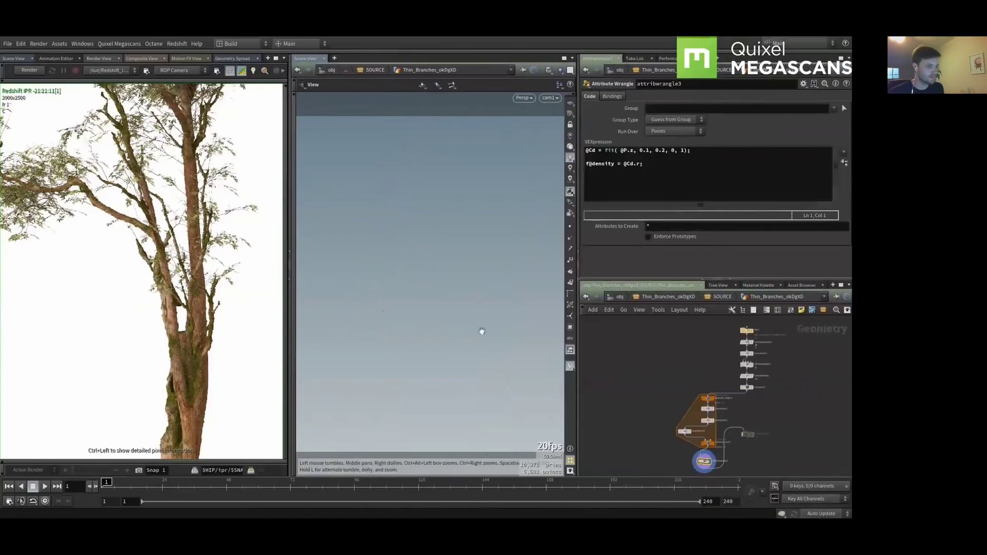
{"action": "key", "text": "h"}
{"action": "scroll", "coordinate": [712, 346], "scroll_direction": "up", "scroll_amount": 2}
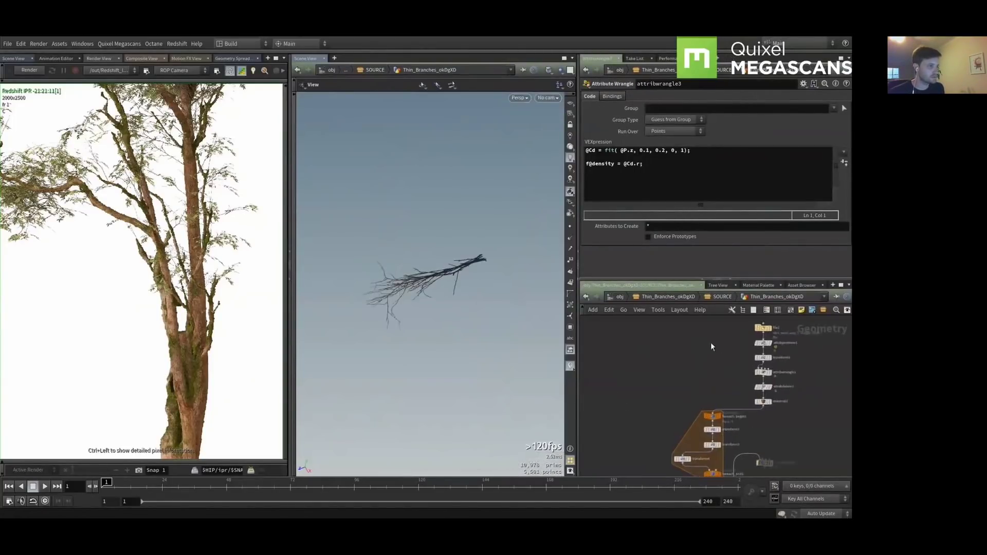
Inspect the branch at the file1, attribpromote1 and material1 nodes with the reference grid shown
{"action": "left_click", "coordinate": [722, 349]}
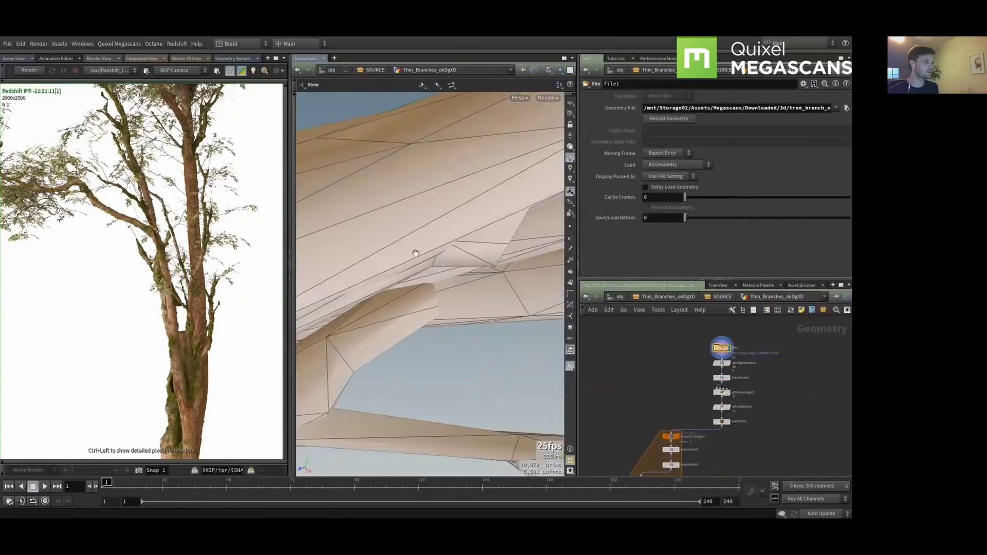
{"action": "left_click_drag", "start_coordinate": [416, 254], "coordinate": [428, 243]}
{"action": "left_click", "coordinate": [721, 364]}
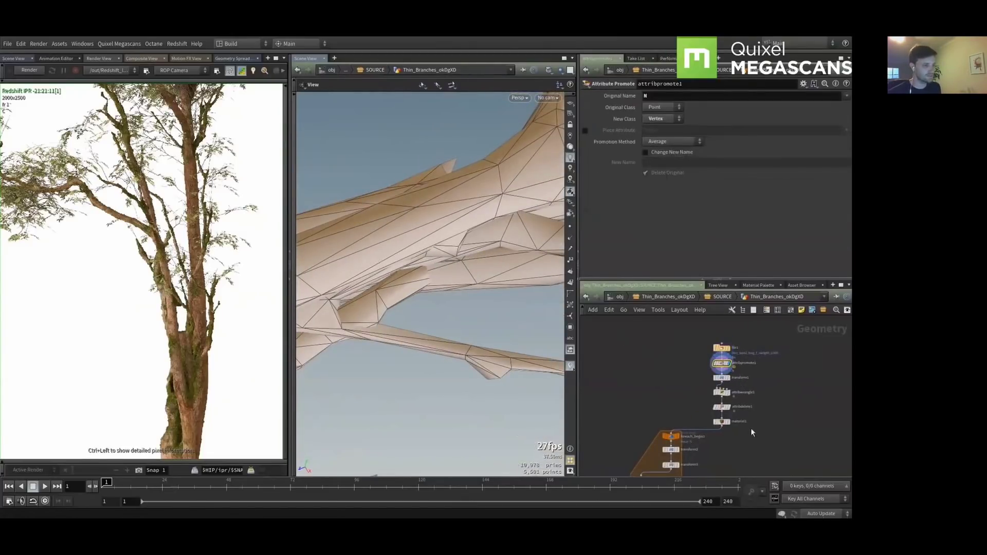
{"action": "left_click", "coordinate": [720, 422]}
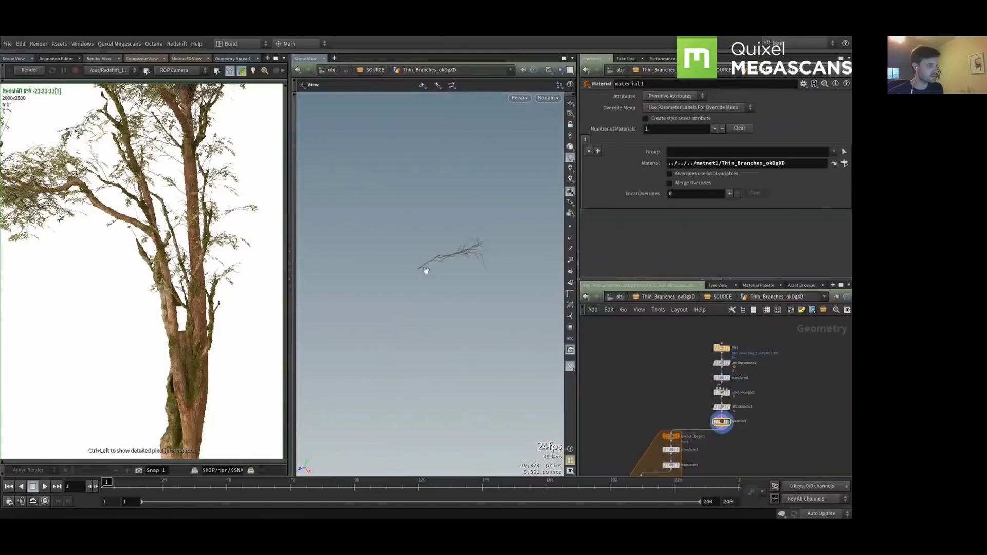
{"action": "left_click_drag", "start_coordinate": [480, 242], "coordinate": [503, 273]}
{"action": "left_click", "coordinate": [571, 104]}
{"action": "left_click_drag", "start_coordinate": [456, 205], "coordinate": [499, 194]}
{"action": "scroll", "coordinate": [656, 403], "scroll_direction": "down", "scroll_amount": 3}
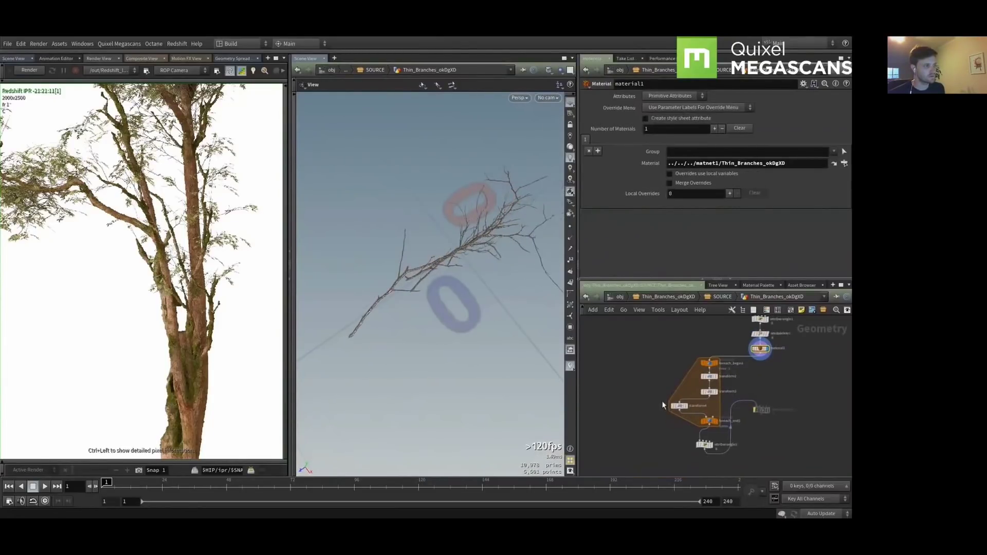
Inspect the transform nodes inside the for-each loop and display the merged branches at foreach_end1
{"action": "left_click", "coordinate": [710, 376]}
{"action": "left_click", "coordinate": [723, 380]}
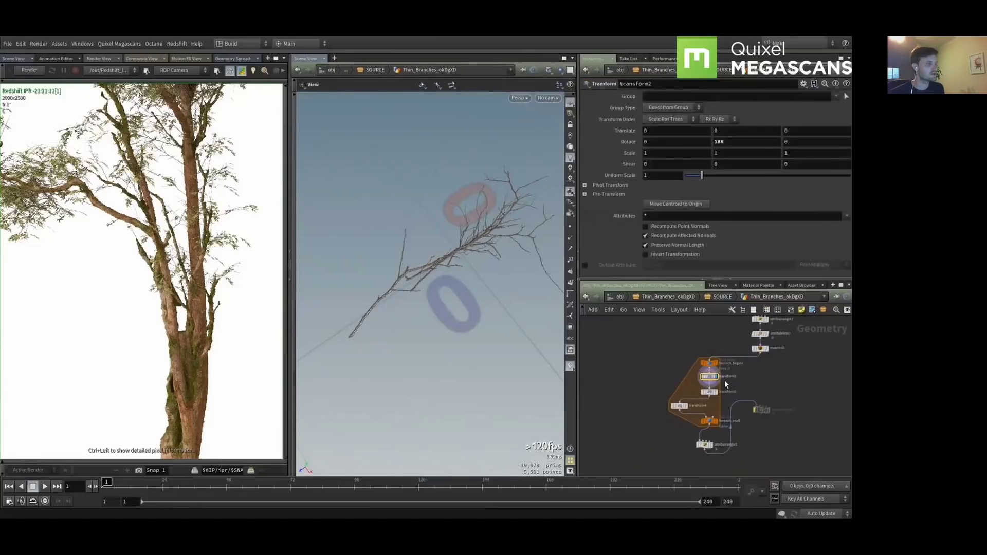
{"action": "left_click", "coordinate": [716, 394]}
{"action": "left_click", "coordinate": [686, 406]}
{"action": "left_click_drag", "start_coordinate": [425, 369], "coordinate": [429, 334]}
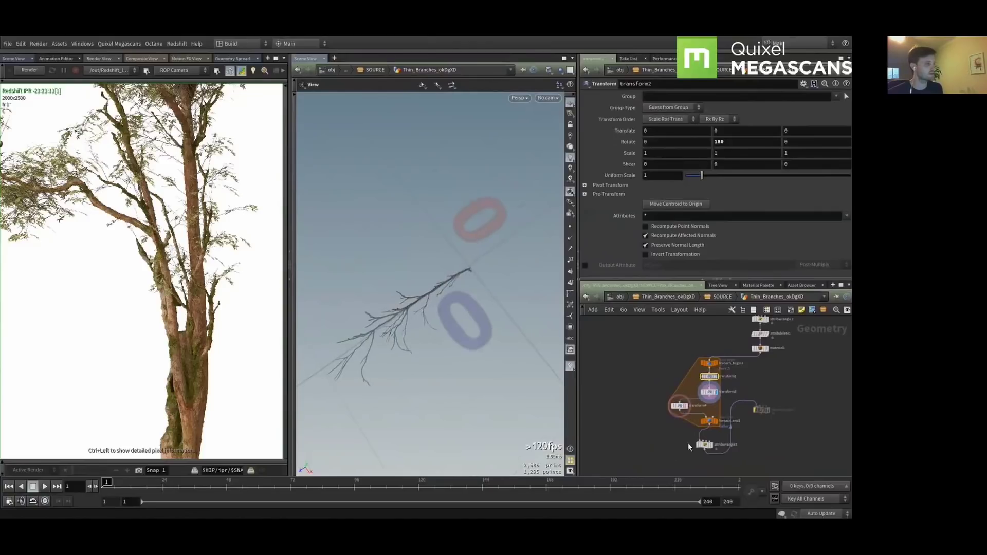
{"action": "left_click", "coordinate": [710, 422]}
{"action": "left_click", "coordinate": [718, 421]}
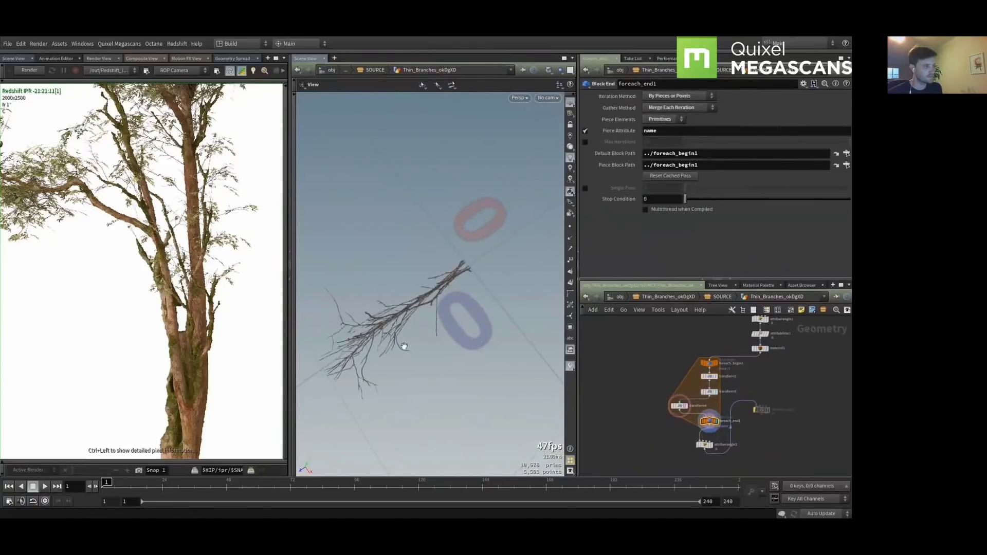
Review the attribwrangle2 name code and display attribwrangle3's Cd gradient and density attribute on the branches
{"action": "left_click", "coordinate": [762, 410]}
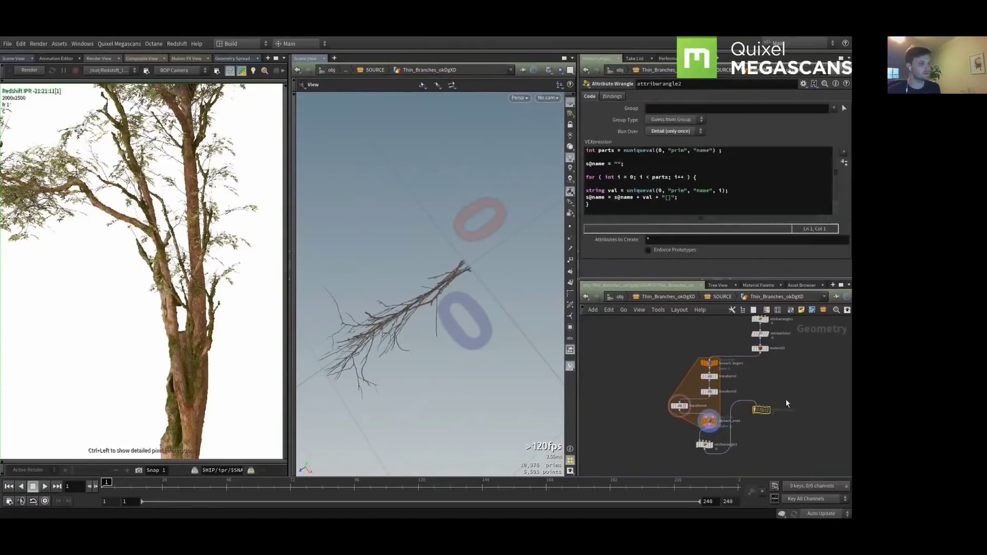
{"action": "left_click", "coordinate": [705, 445]}
{"action": "left_click", "coordinate": [713, 446]}
{"action": "left_click_drag", "start_coordinate": [401, 334], "coordinate": [529, 284]}
{"action": "left_click", "coordinate": [760, 408]}
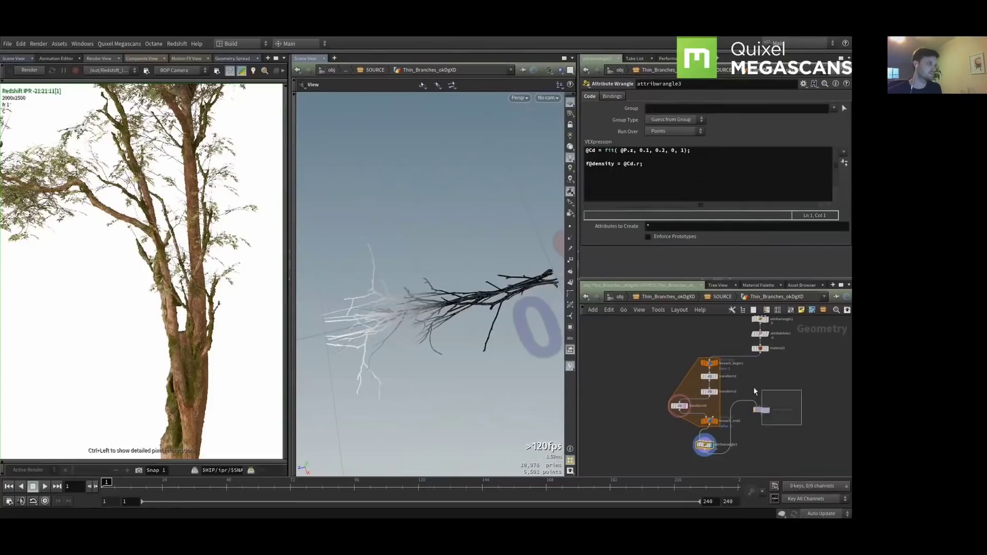
Open instance1 in the Thin_Branches subnetwork, display Source_to_Scatter_on, and review the attribwrangle3 code that writes grad
{"action": "left_click", "coordinate": [720, 297]}
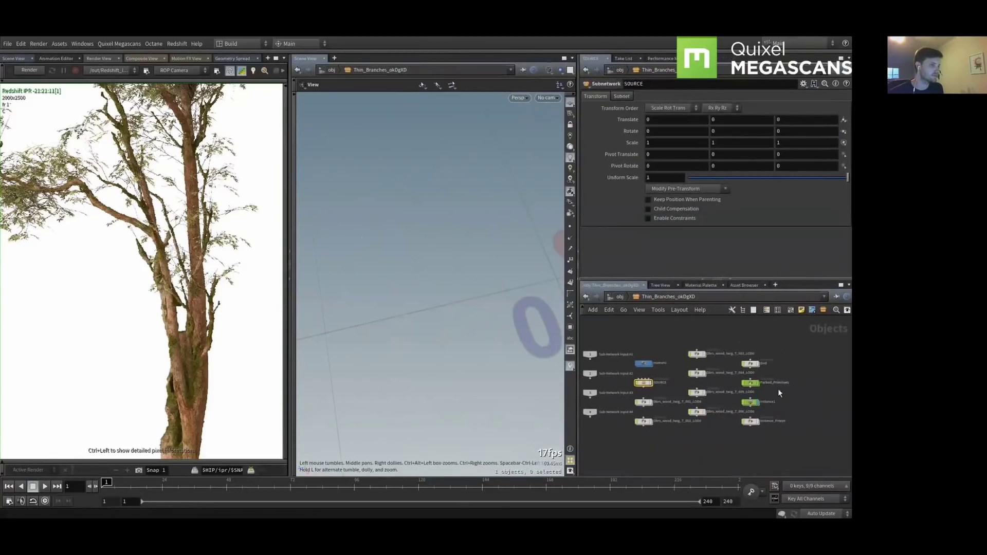
{"action": "double_click", "coordinate": [785, 406]}
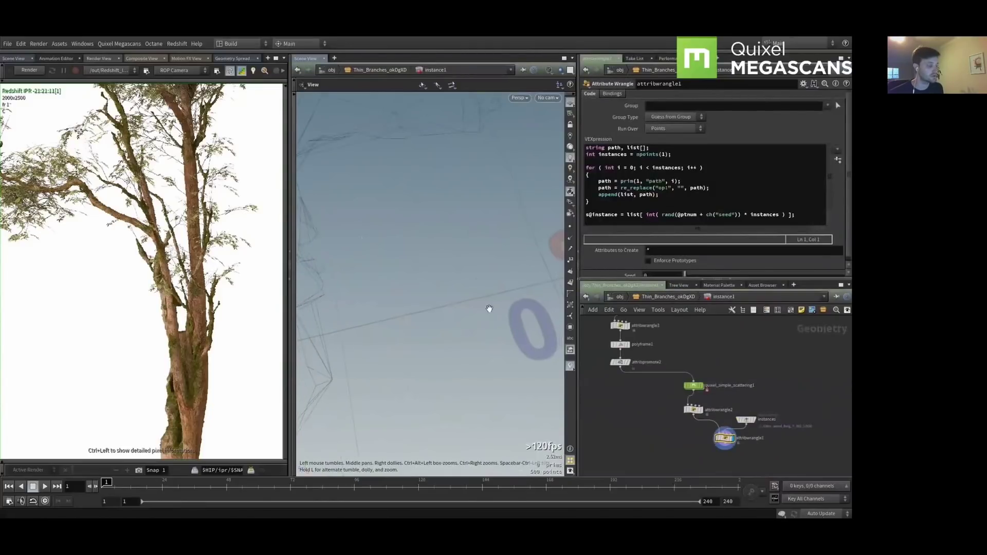
{"action": "key", "text": "h"}
{"action": "middle_click_drag", "start_coordinate": [694, 355], "coordinate": [699, 427]}
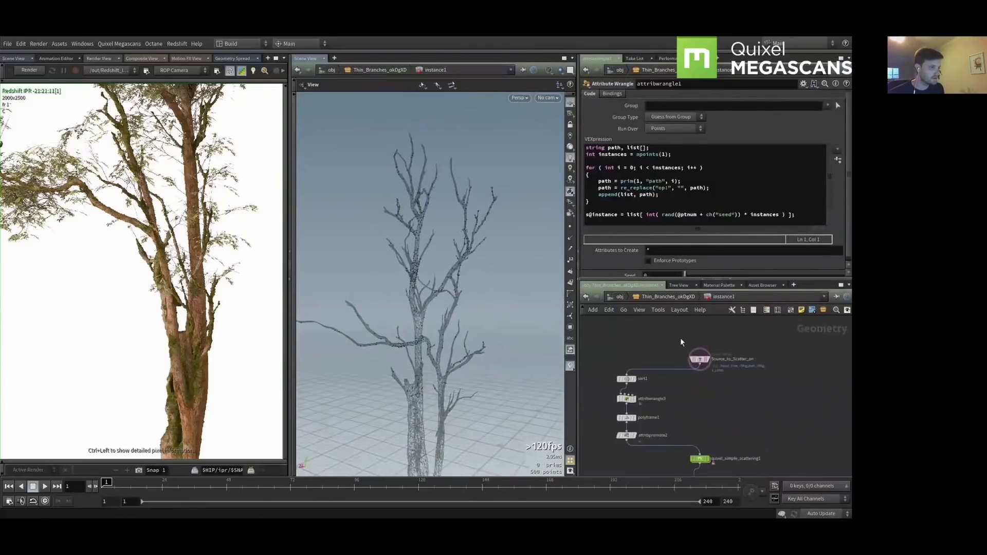
{"action": "left_click", "coordinate": [700, 360]}
{"action": "left_click_drag", "start_coordinate": [426, 229], "coordinate": [402, 212]}
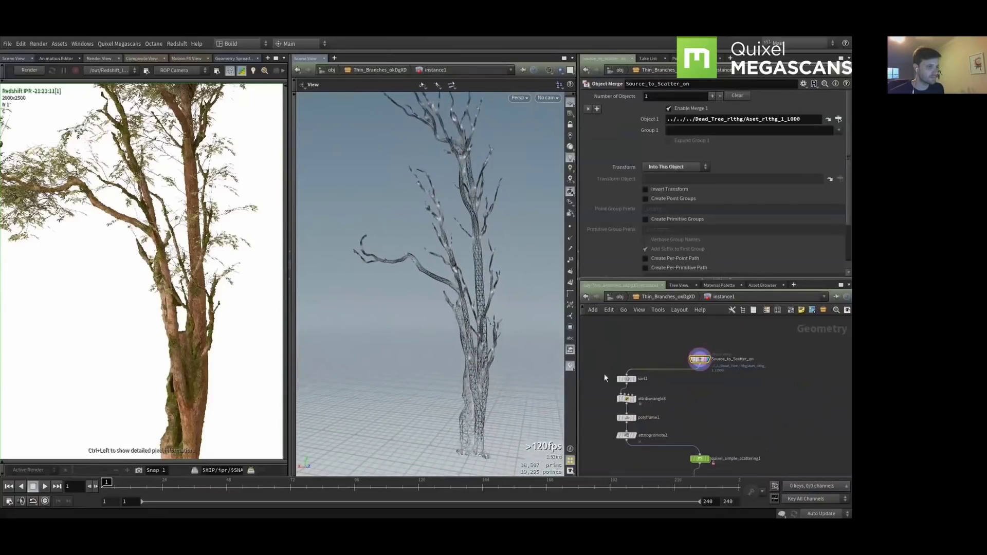
{"action": "left_click", "coordinate": [628, 401]}
{"action": "middle_click_drag", "start_coordinate": [650, 408], "coordinate": [661, 391]}
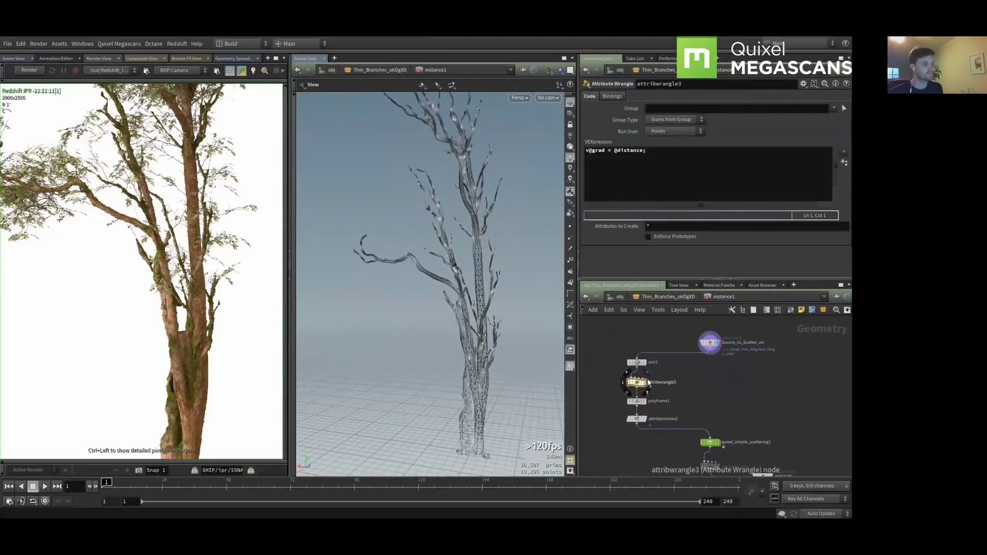
Display polyframe1 with point normals shown and bypass the node to compare the normal directions on the branches
{"action": "left_click", "coordinate": [638, 401]}
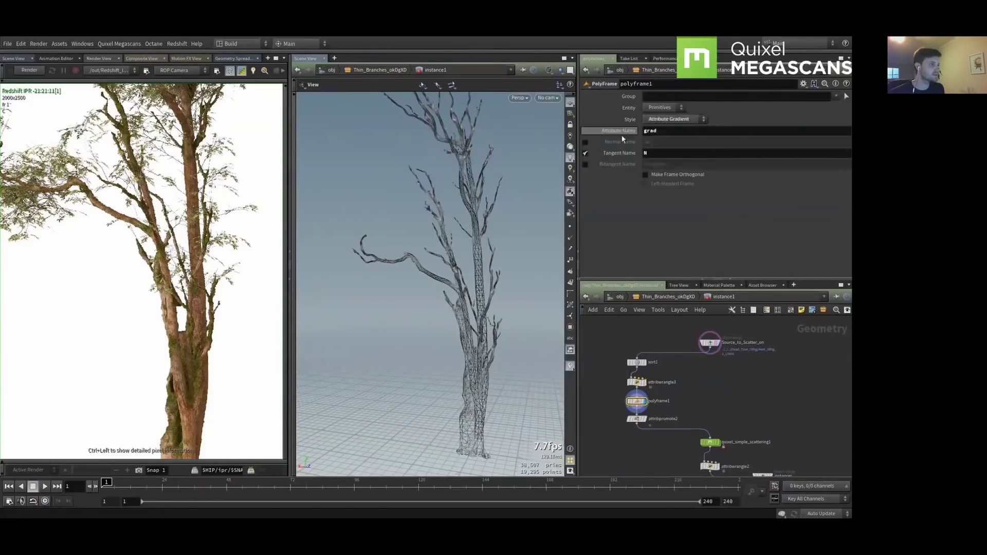
{"action": "left_click", "coordinate": [570, 239]}
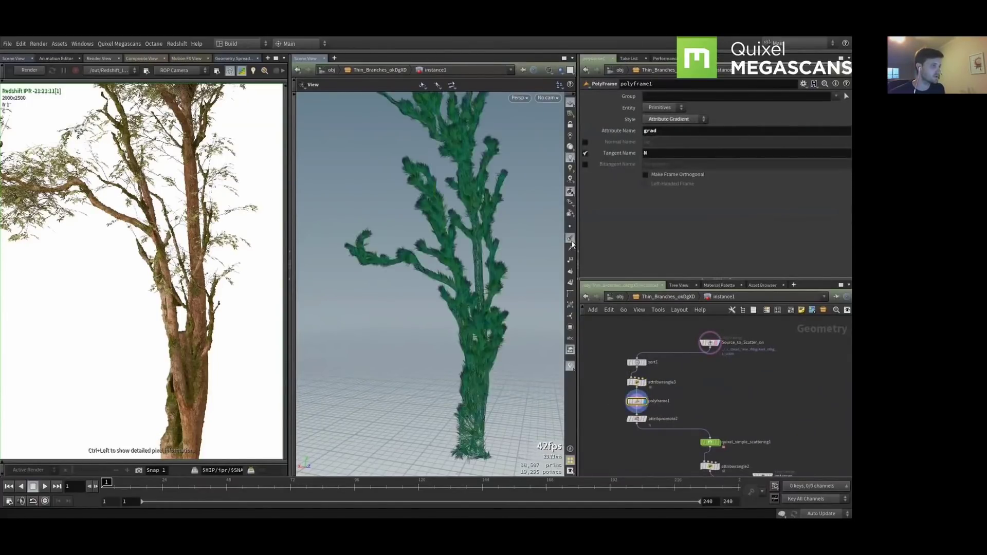
{"action": "scroll", "coordinate": [385, 263], "scroll_direction": "up", "scroll_amount": 6}
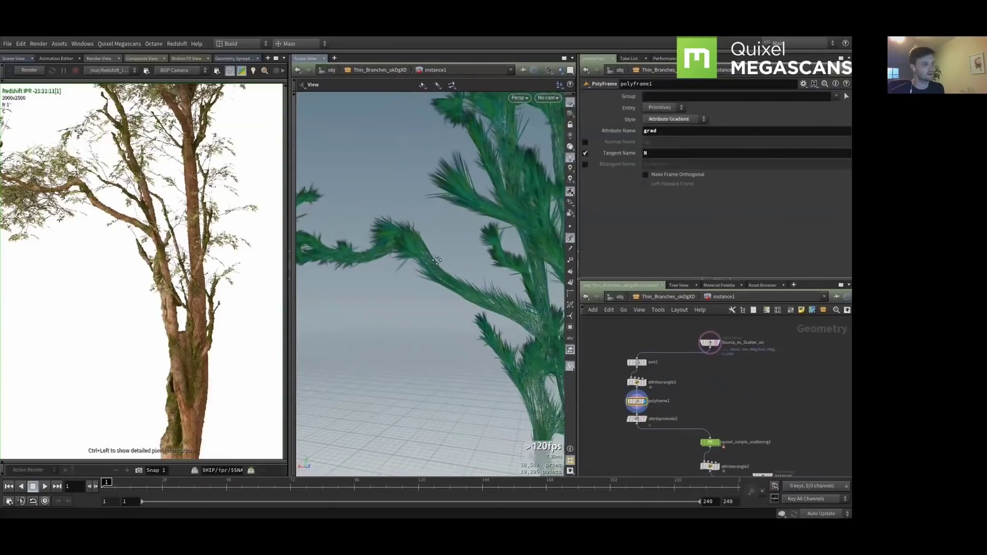
{"action": "middle_click_drag", "start_coordinate": [704, 368], "coordinate": [739, 360]}
{"action": "key", "text": "b"}
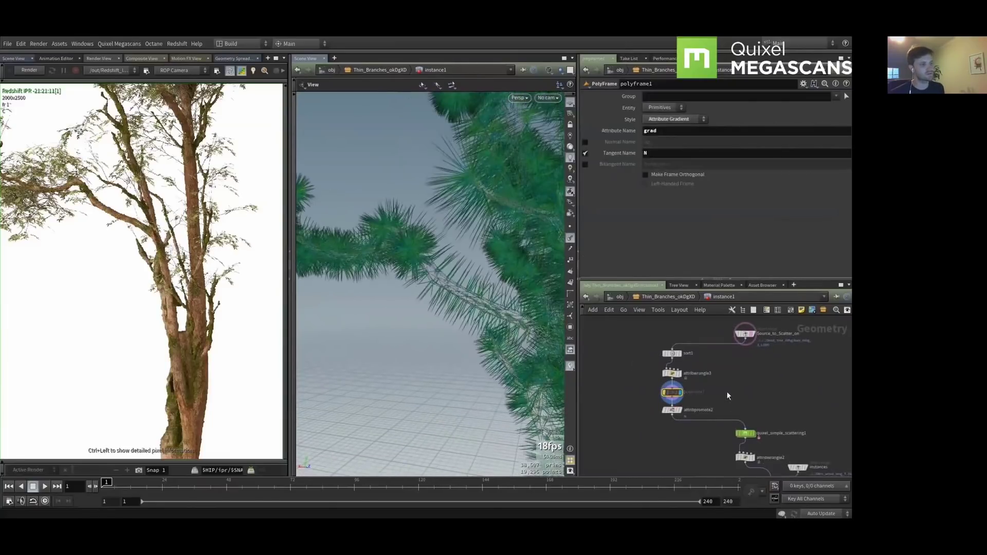
Re-enable polyframe1 and display attribpromote2, which promotes the N attribute from vertex to point on the branches
{"action": "key", "text": "b"}
{"action": "key", "text": "b"}
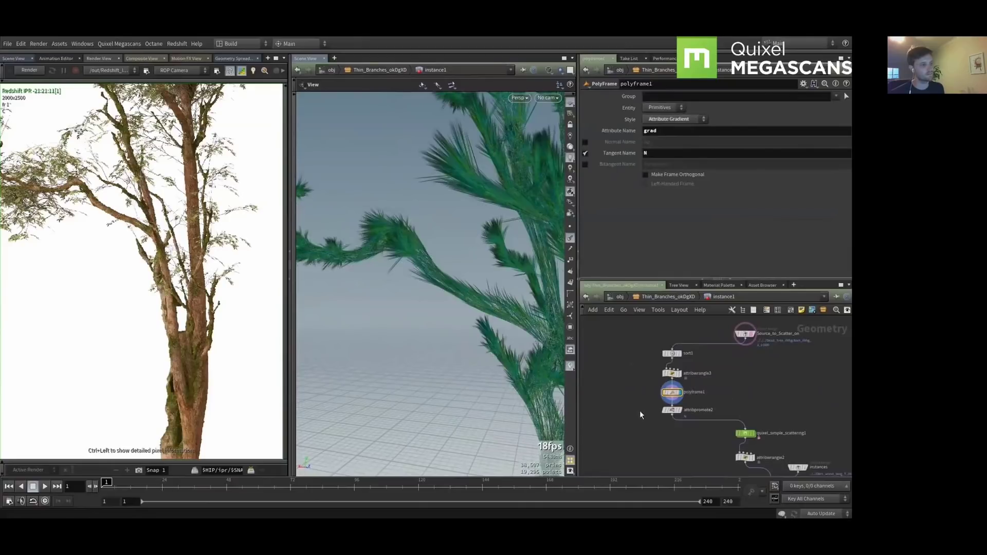
{"action": "left_click", "coordinate": [671, 410]}
{"action": "left_click", "coordinate": [679, 410]}
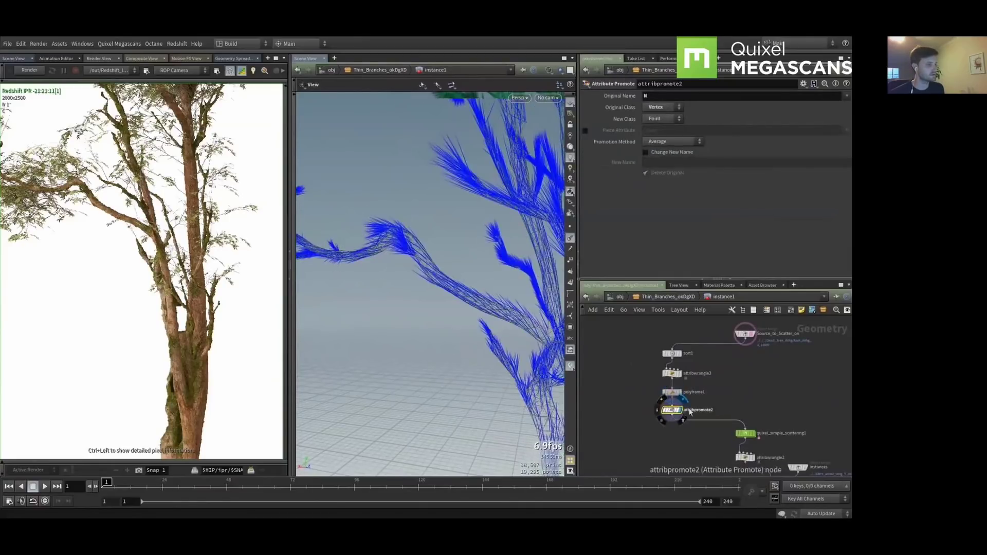
Display quixel_simple_scattering1's points on the branches and look inside the node at attribwrangle12's up-vector code
{"action": "middle_click_drag", "start_coordinate": [782, 395], "coordinate": [743, 323]}
{"action": "middle_click_drag", "start_coordinate": [674, 360], "coordinate": [680, 396]}
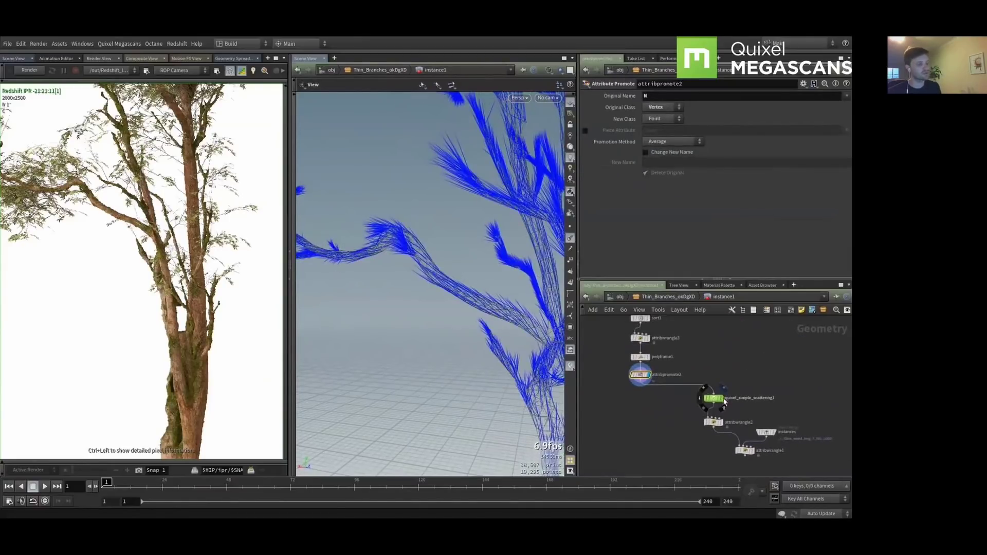
{"action": "left_click", "coordinate": [724, 397]}
{"action": "scroll", "coordinate": [386, 304], "scroll_direction": "down", "scroll_amount": 10}
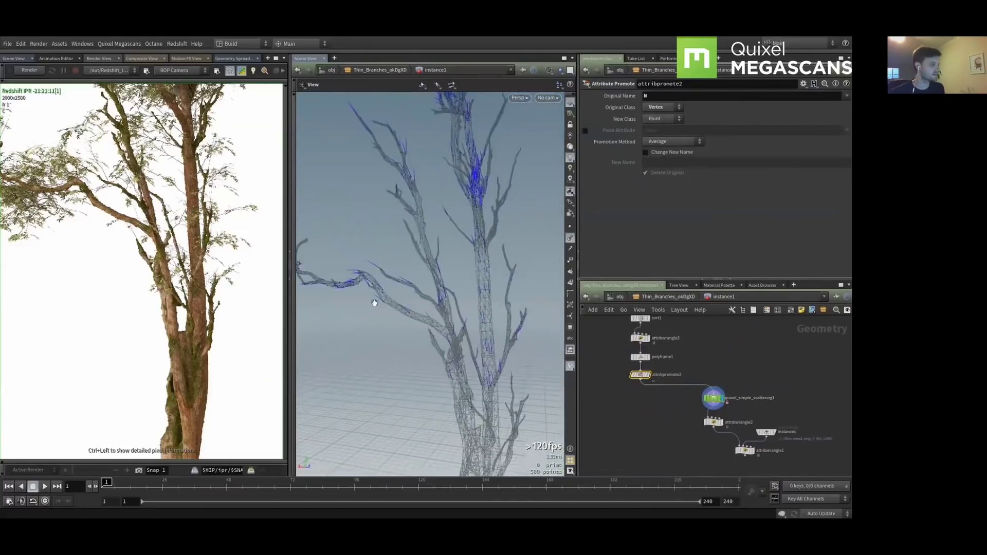
{"action": "double_click", "coordinate": [713, 398]}
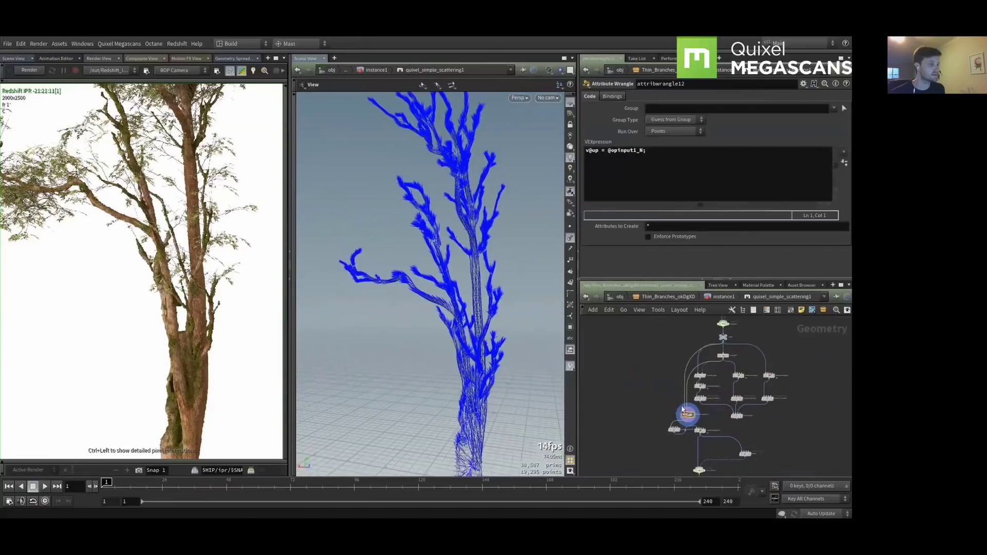
{"action": "key", "text": "u"}
Review the attribwrangle2 pscale code, display attribwrangle1 with its instance code, and return to the Thin_Branches_okDgXD subnetwork
{"action": "left_click", "coordinate": [714, 422]}
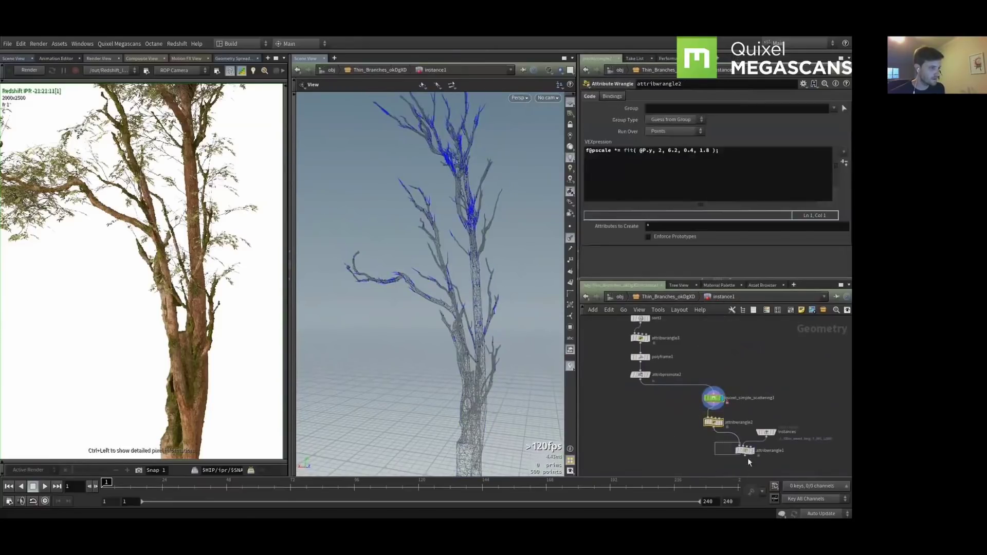
{"action": "left_click", "coordinate": [746, 453]}
{"action": "left_click", "coordinate": [675, 297]}
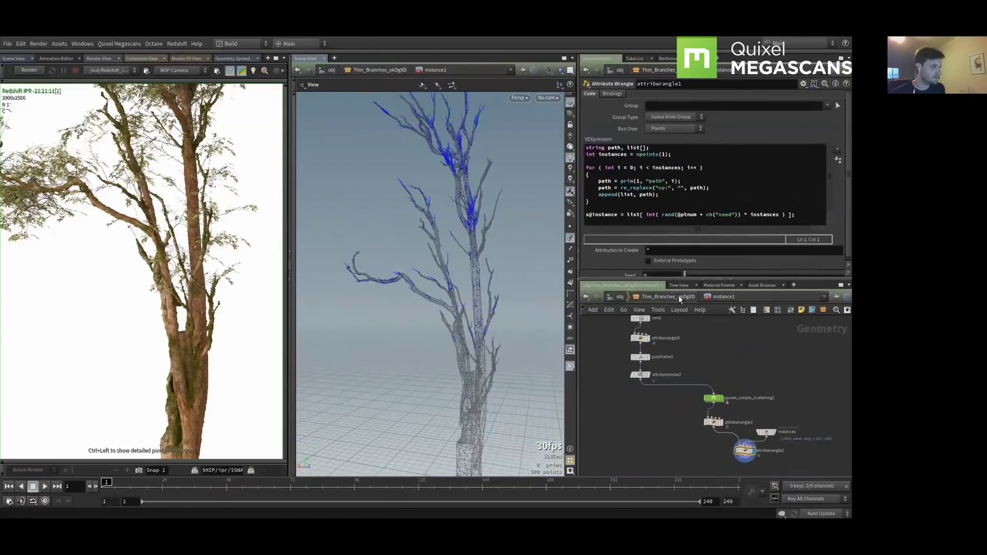
View the instanced branches through cam1 and select the Plant_Perennials_qickr2 subnetwork at object level
{"action": "key", "text": "h"}
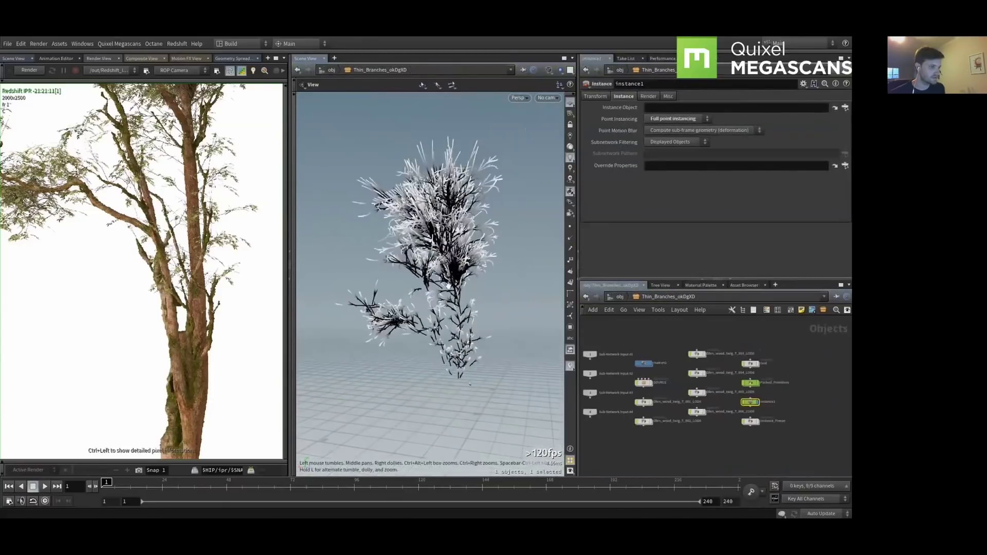
{"action": "left_click", "coordinate": [554, 100]}
{"action": "left_click", "coordinate": [554, 139]}
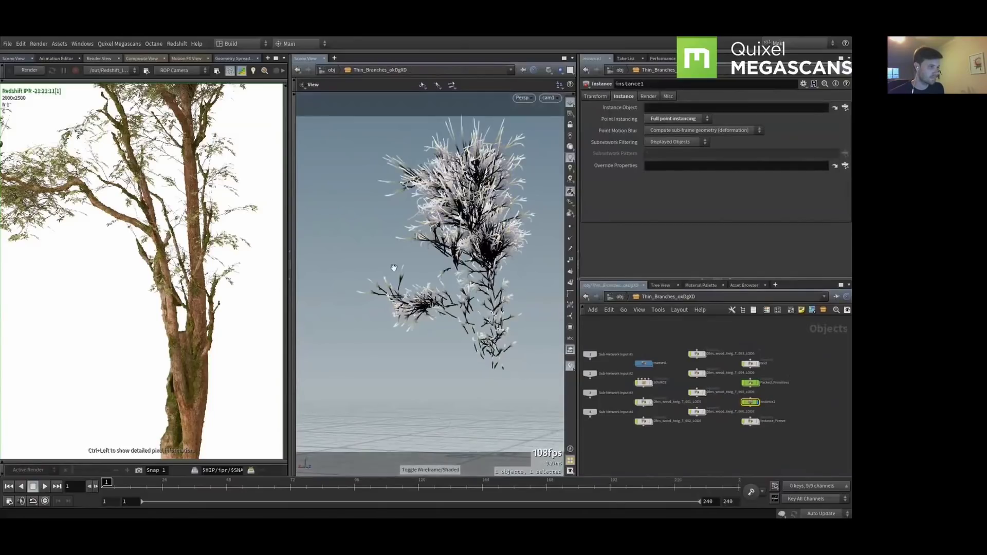
{"action": "left_click", "coordinate": [620, 298]}
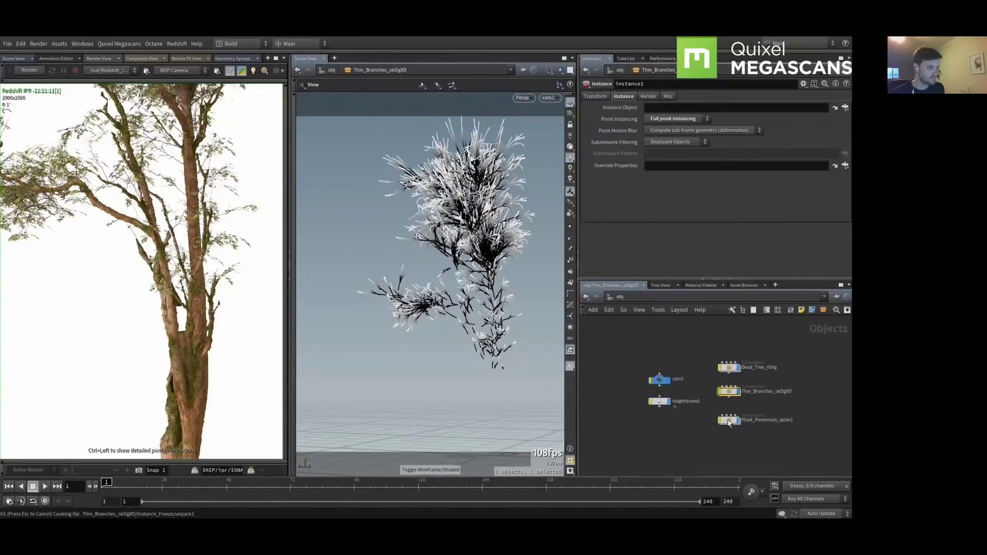
{"action": "left_click", "coordinate": [730, 420]}
Switch to Quixel Bridge, search the downloaded assets for "atlas", and open the yellow-leaved Plant Perennials branch atlas
{"action": "key", "text": "alt+Tab"}
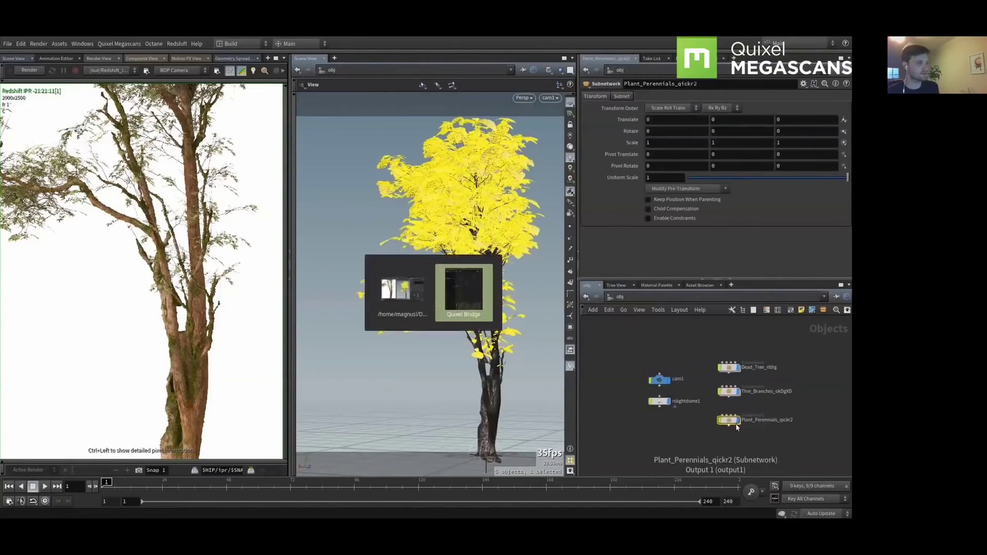
{"action": "left_click", "coordinate": [556, 66]}
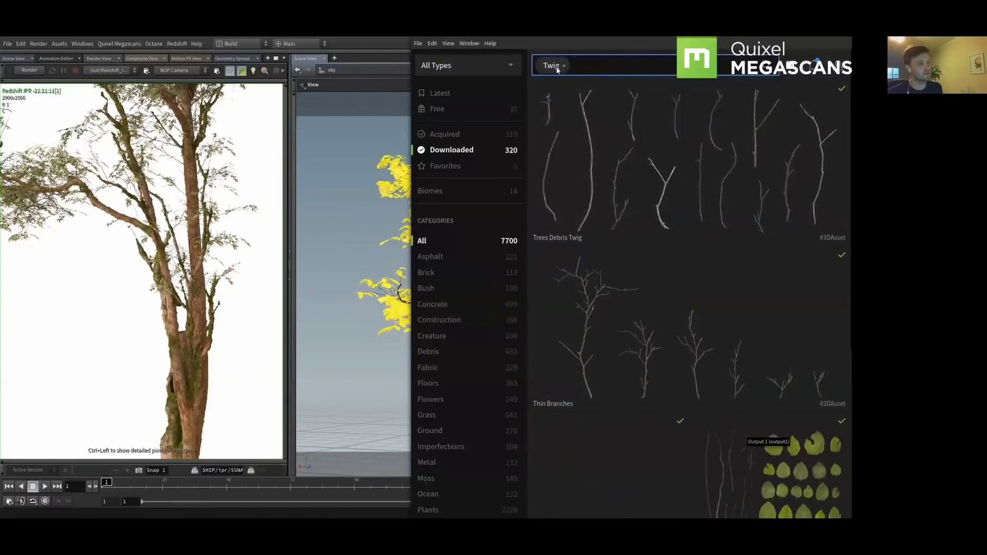
{"action": "left_click", "coordinate": [569, 66]}
{"action": "type", "text": "atlas"}
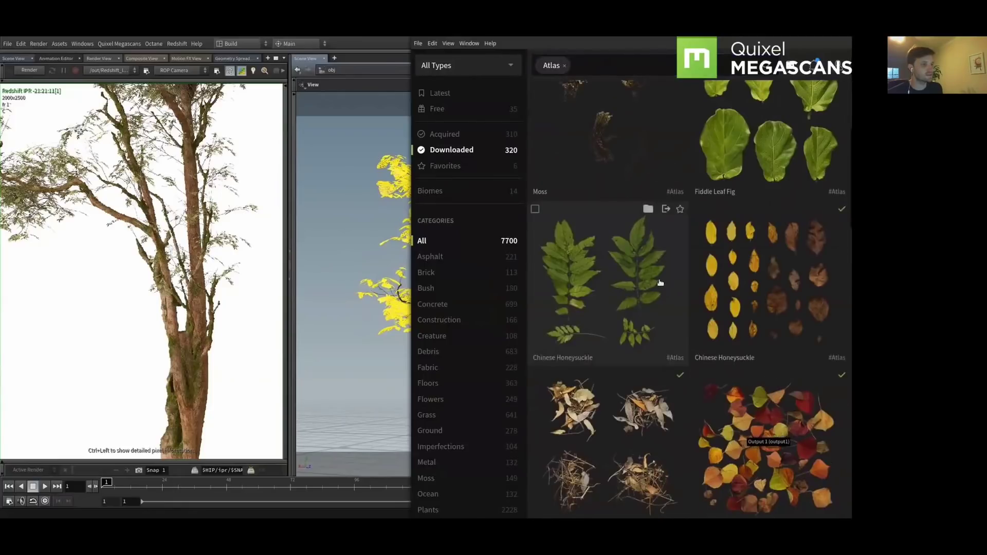
{"action": "scroll", "coordinate": [660, 282], "scroll_direction": "down", "scroll_amount": 10}
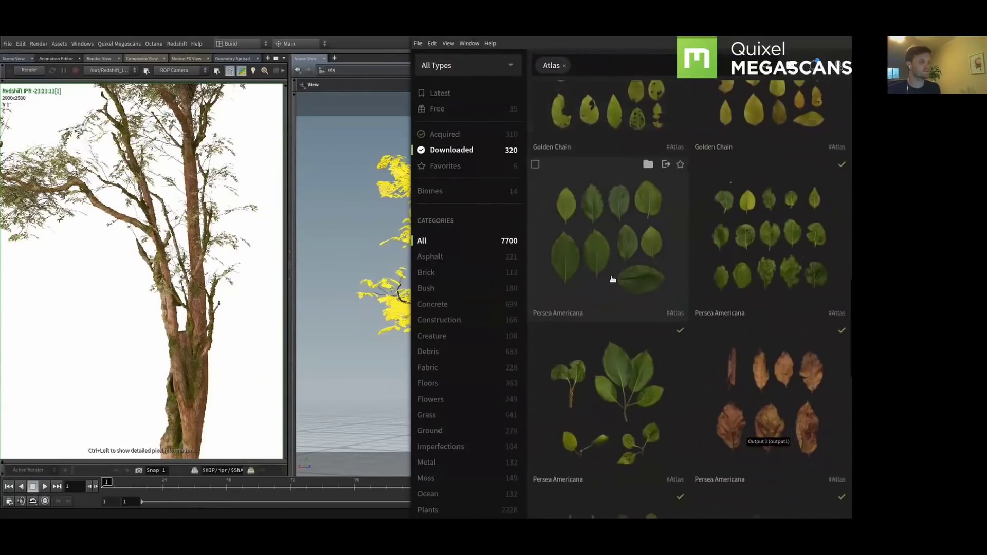
{"action": "scroll", "coordinate": [612, 279], "scroll_direction": "down", "scroll_amount": 5}
{"action": "scroll", "coordinate": [612, 279], "scroll_direction": "down", "scroll_amount": 5}
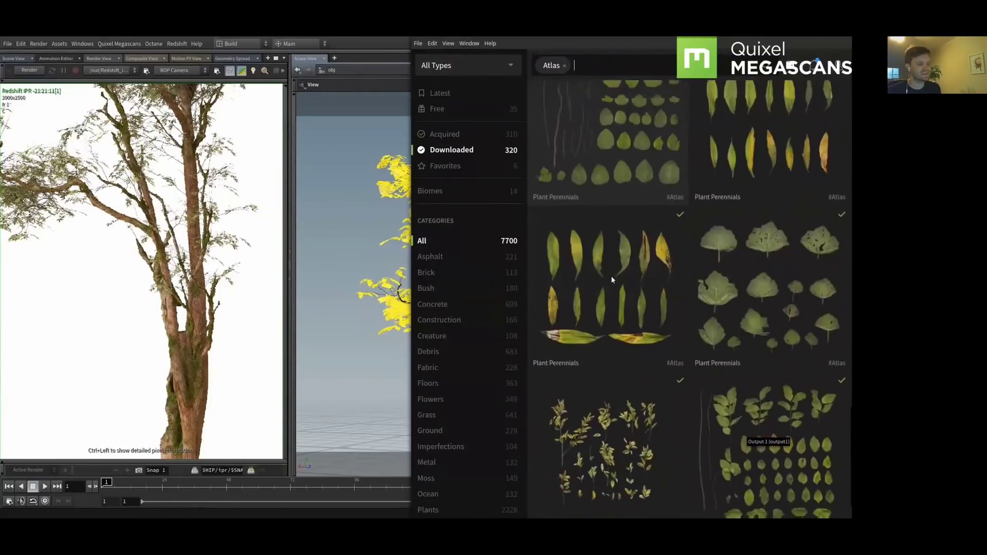
{"action": "left_click", "coordinate": [611, 276]}
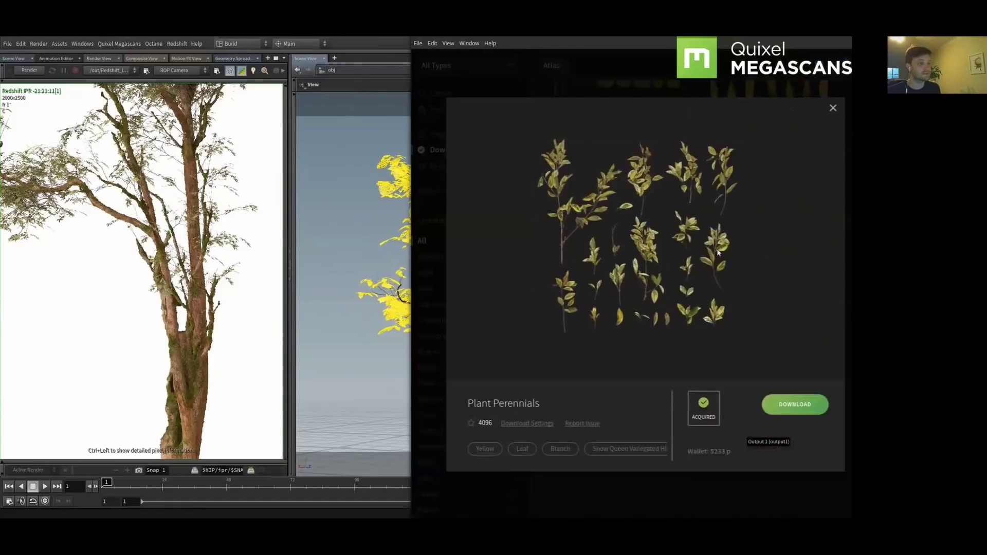
Switch back to Houdini and open the Plant_Perennials_qickr2 geometry in the foliage's SOURCE subnetwork to inspect quixel_atlas_splitter1's settings
{"action": "key", "text": "alt+Tab"}
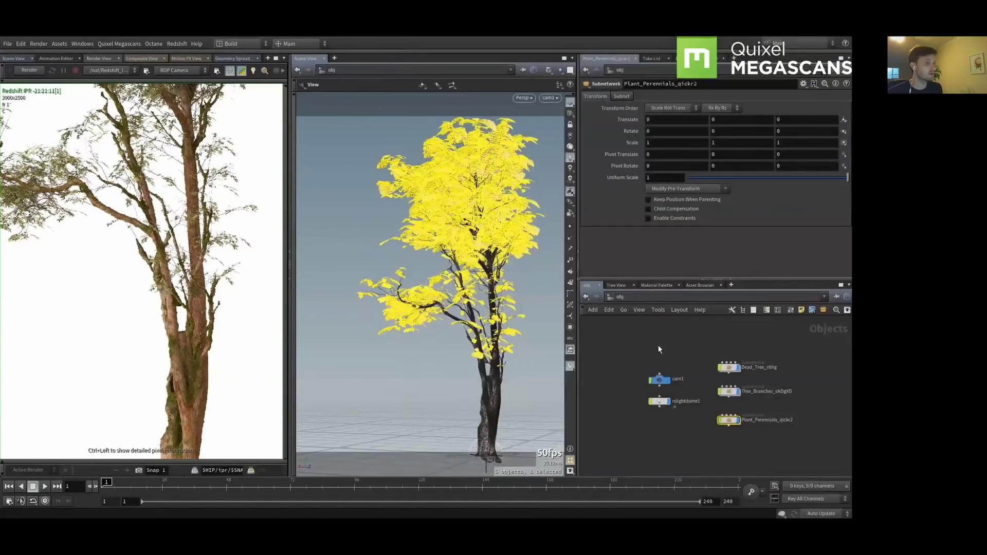
{"action": "double_click", "coordinate": [727, 420]}
{"action": "middle_click_drag", "start_coordinate": [571, 439], "coordinate": [658, 425]}
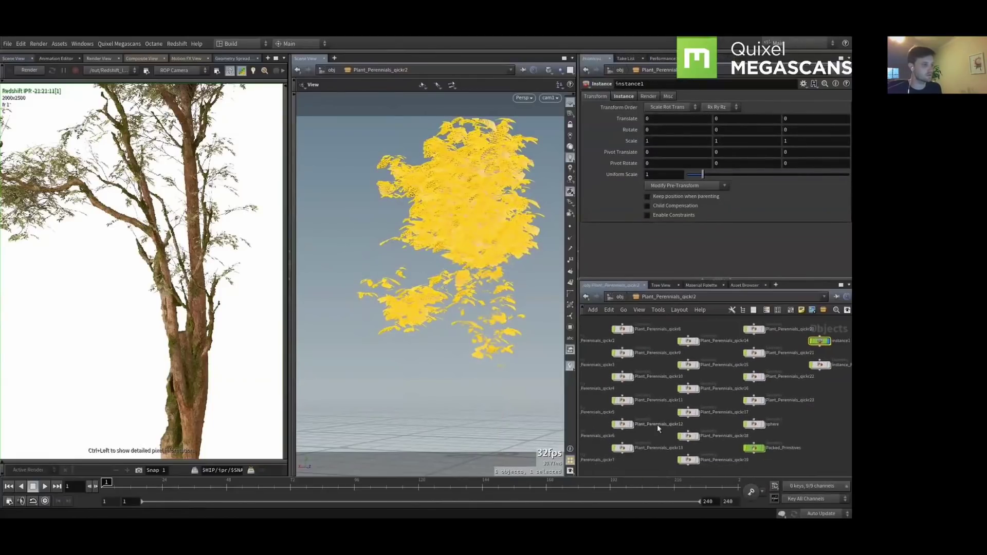
{"action": "middle_click_drag", "start_coordinate": [650, 363], "coordinate": [738, 360]}
{"action": "middle_click_drag", "start_coordinate": [586, 442], "coordinate": [646, 422]}
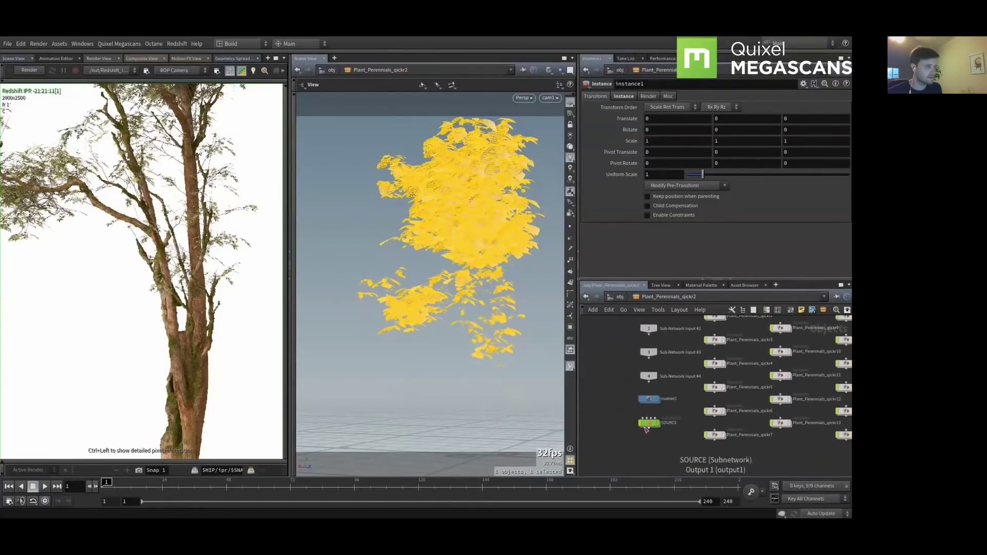
{"action": "double_click", "coordinate": [647, 422]}
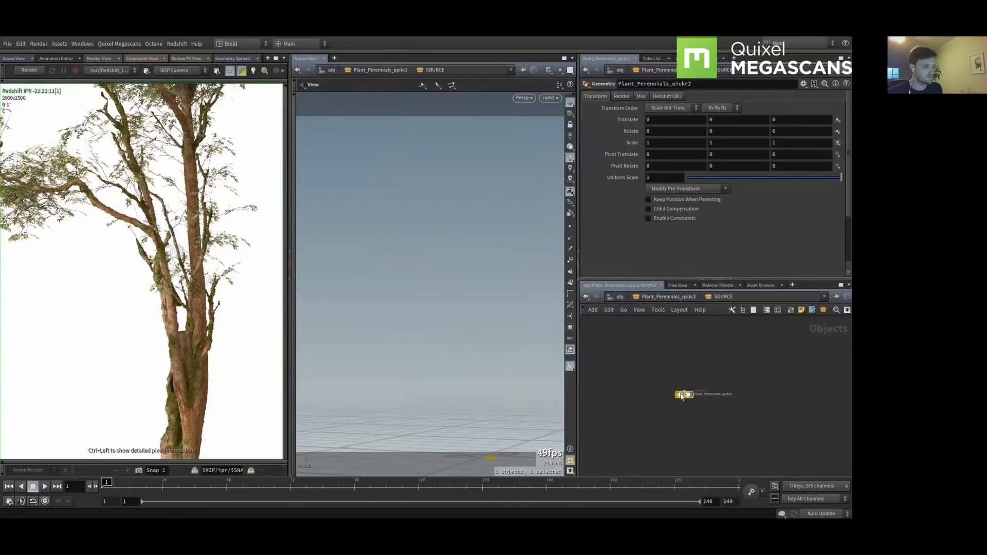
{"action": "double_click", "coordinate": [688, 394]}
{"action": "left_click", "coordinate": [719, 380]}
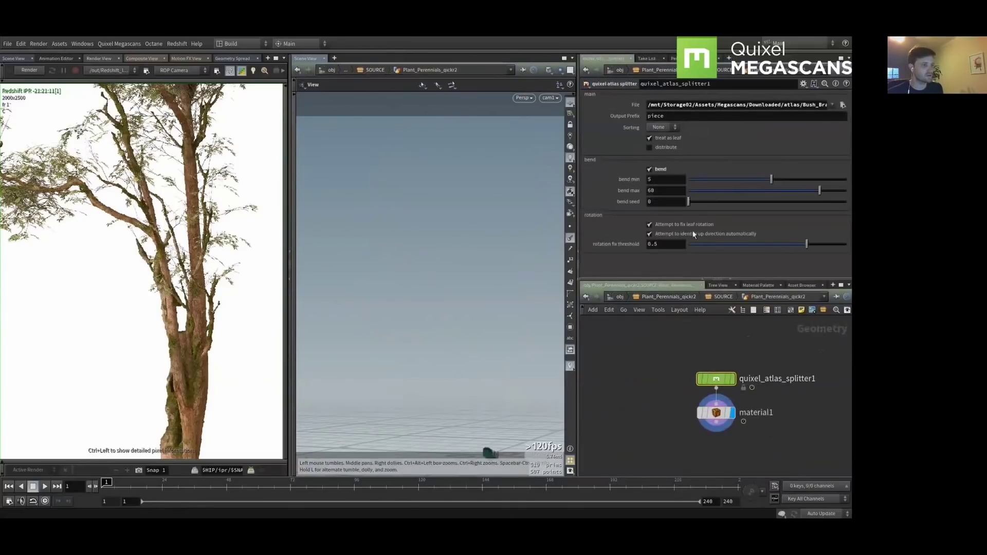
Frame the atlas leaf piece and toggle the splitter's bend option off and on to compare its shape
{"action": "middle_click_drag", "start_coordinate": [440, 326], "coordinate": [443, 310]}
{"action": "key", "text": "f"}
{"action": "left_click_drag", "start_coordinate": [474, 298], "coordinate": [474, 276]}
{"action": "left_click_drag", "start_coordinate": [555, 249], "coordinate": [454, 294]}
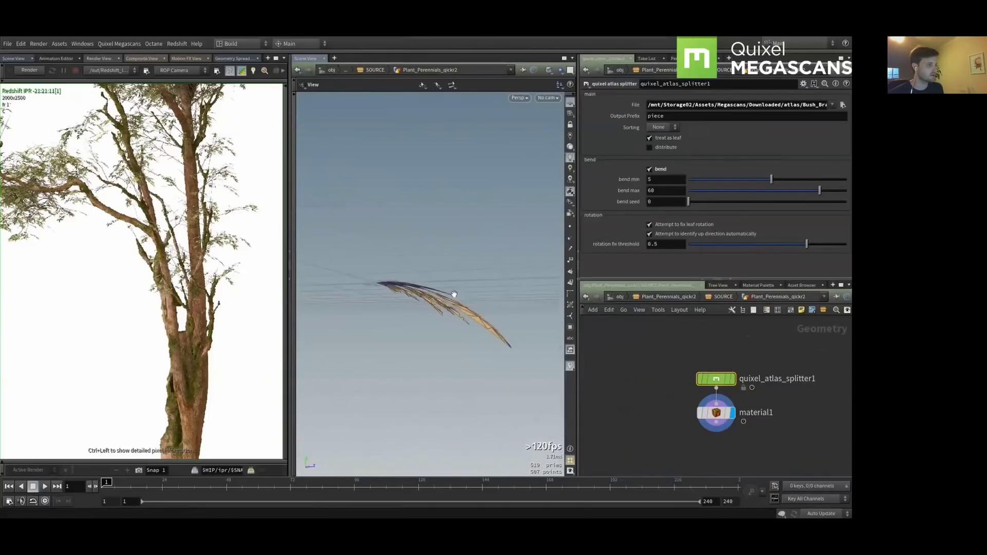
{"action": "left_click", "coordinate": [651, 170]}
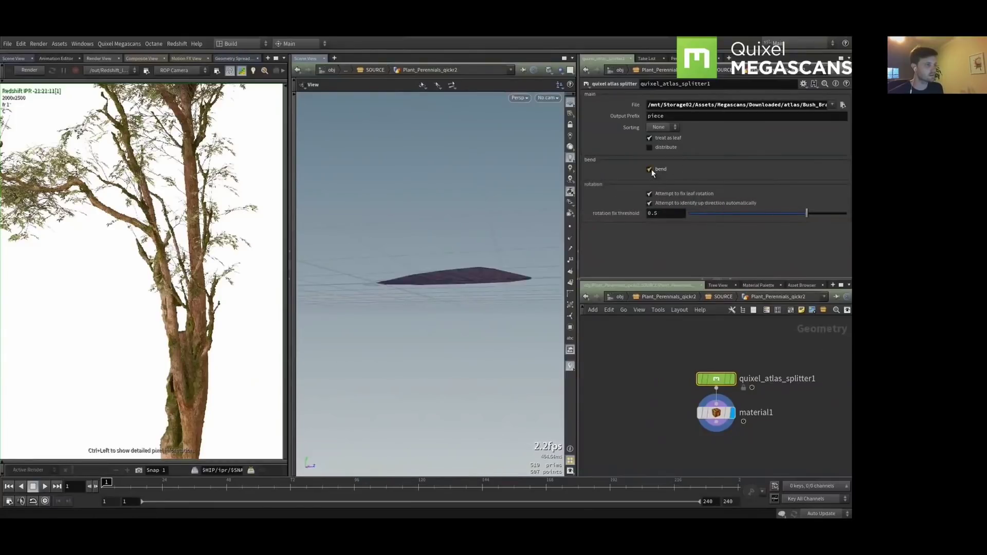
{"action": "left_click", "coordinate": [651, 169]}
{"action": "left_click_drag", "start_coordinate": [474, 229], "coordinate": [452, 289]}
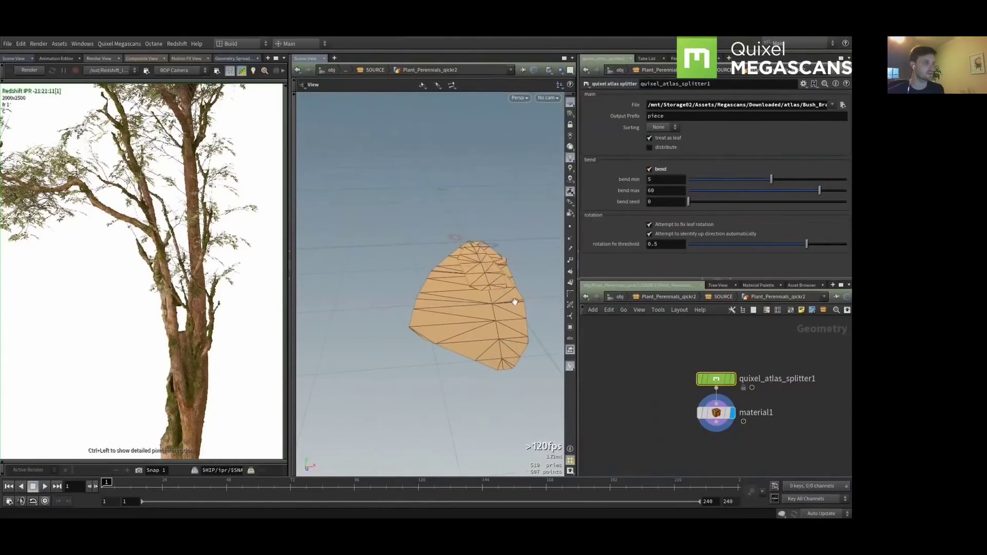
Return to the Plant_Perennials_qickr2 subnetwork, examine the instanced foliage, and open its instance1 network
{"action": "key", "text": "u"}
{"action": "key", "text": "u"}
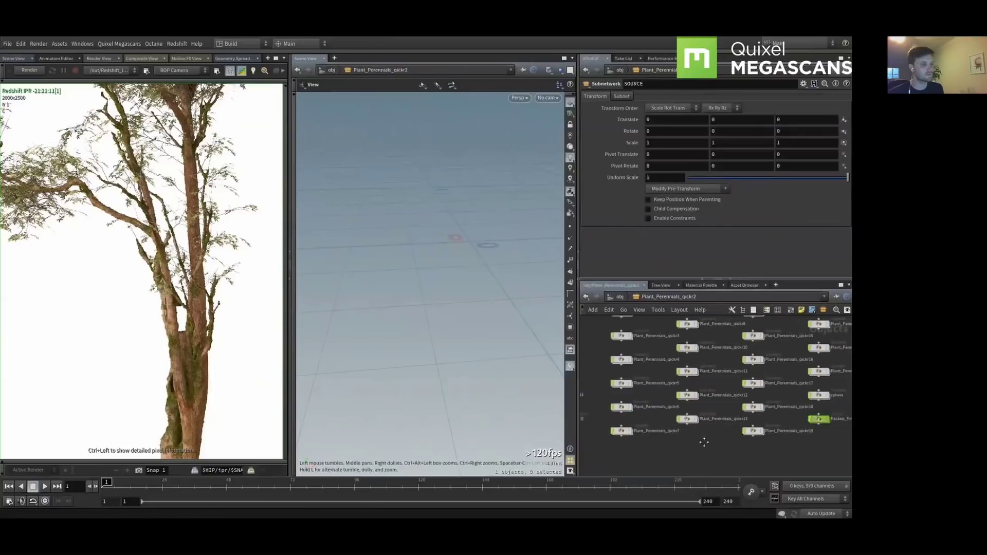
{"action": "key", "text": "g"}
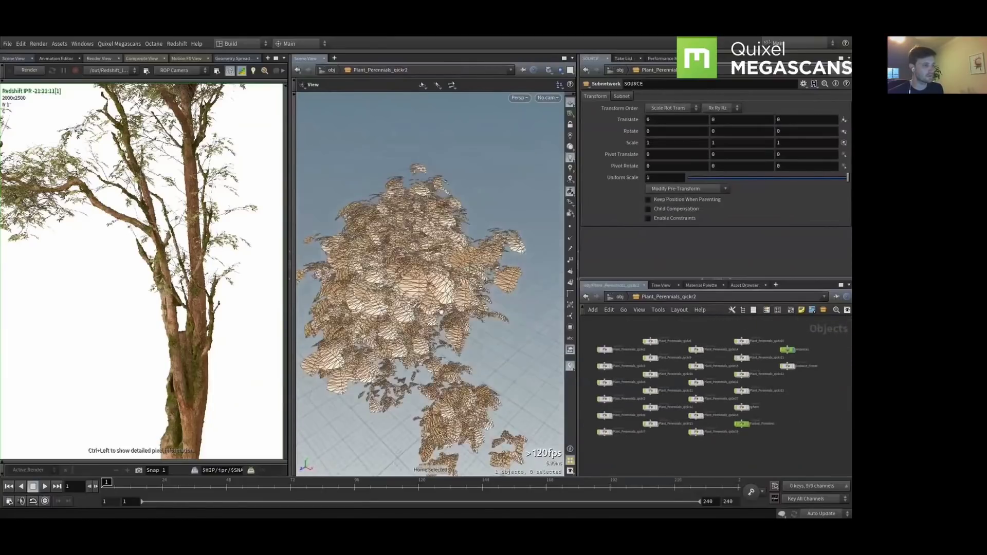
{"action": "scroll", "coordinate": [762, 361], "scroll_direction": "up", "scroll_amount": 2}
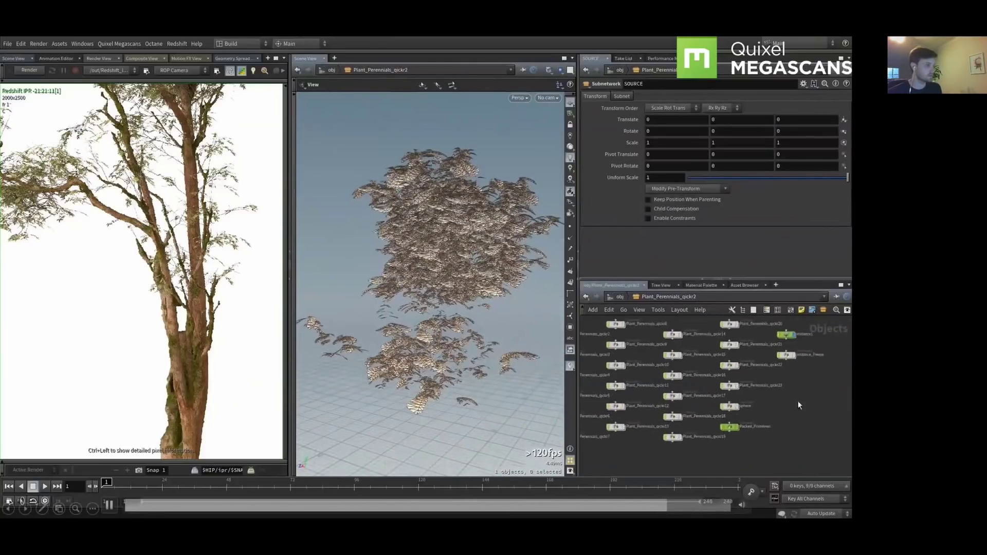
{"action": "double_click", "coordinate": [761, 360]}
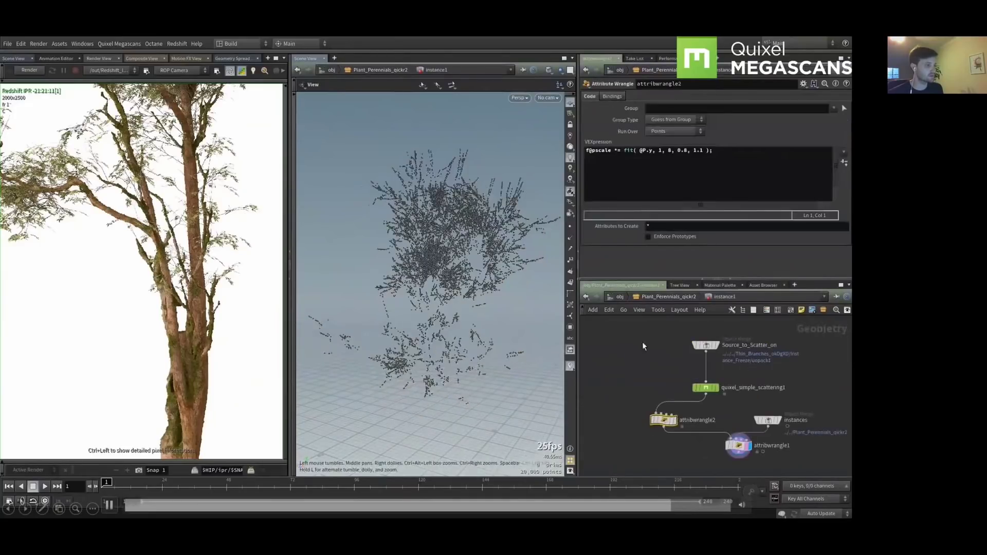
Display Source_to_Scatter_on and check its Object Merge source, unpack1 in Thin_Branches' Instance_Freeze, without changing the selection
{"action": "left_click", "coordinate": [706, 346]}
{"action": "left_click_drag", "start_coordinate": [495, 163], "coordinate": [525, 166]}
{"action": "left_click", "coordinate": [839, 118]}
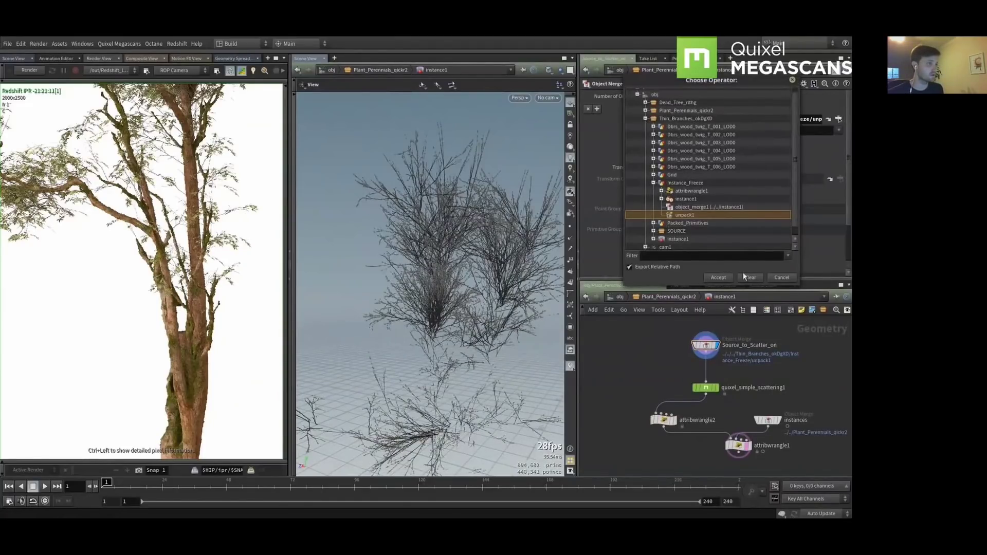
{"action": "left_click", "coordinate": [792, 80]}
Display quixel_simple_scattering1's foliage points and review the attribwrangle1 code that assigns the instance paths
{"action": "left_click", "coordinate": [733, 389]}
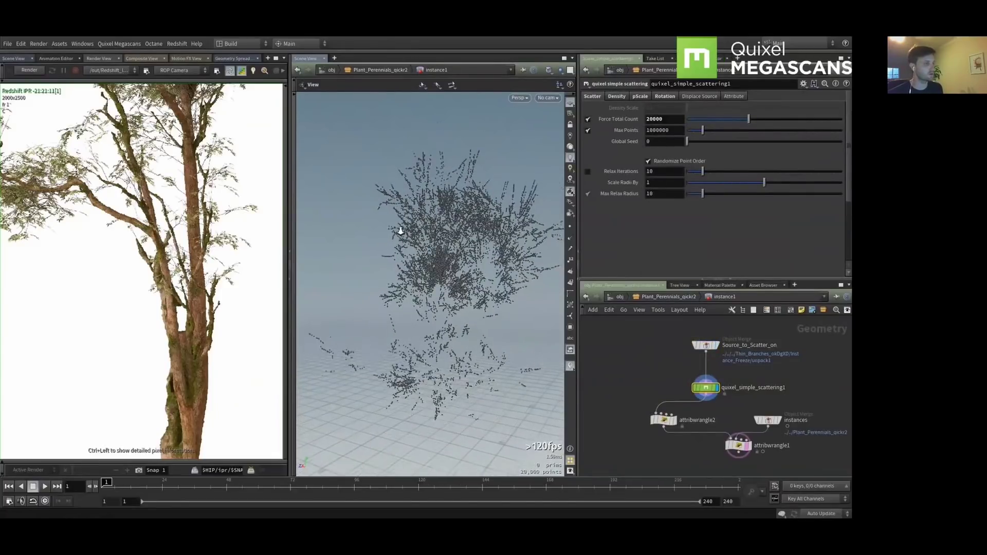
{"action": "left_click", "coordinate": [741, 446]}
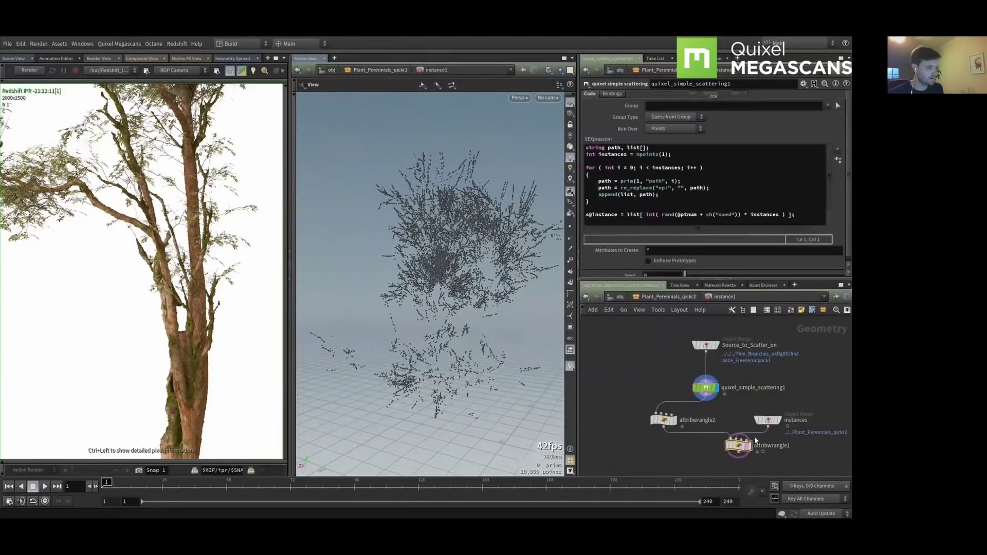
{"action": "left_click", "coordinate": [680, 296]}
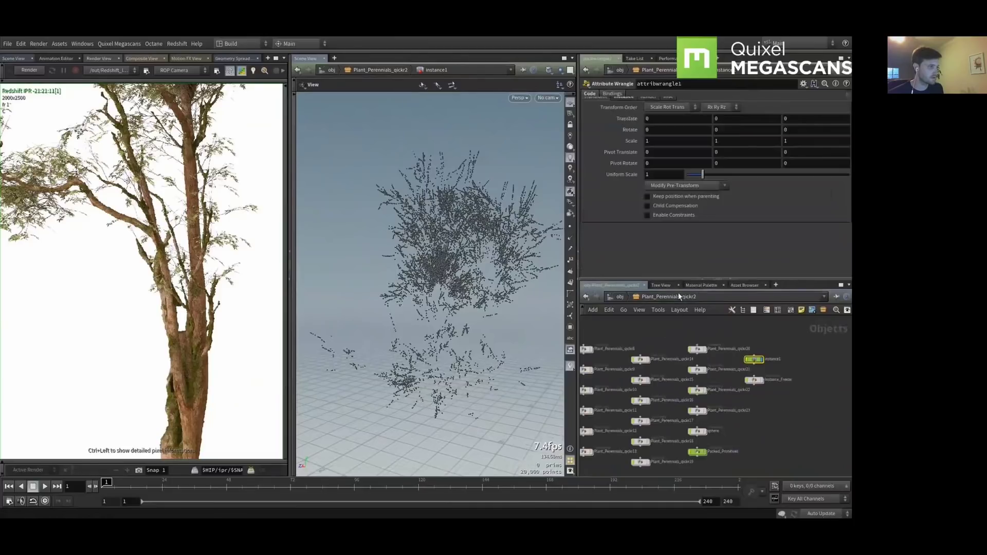
Return to object level, view the complete tree through cam1, and examine its foliage up close in the Redshift render
{"action": "left_click", "coordinate": [618, 298]}
{"action": "left_click", "coordinate": [673, 452]}
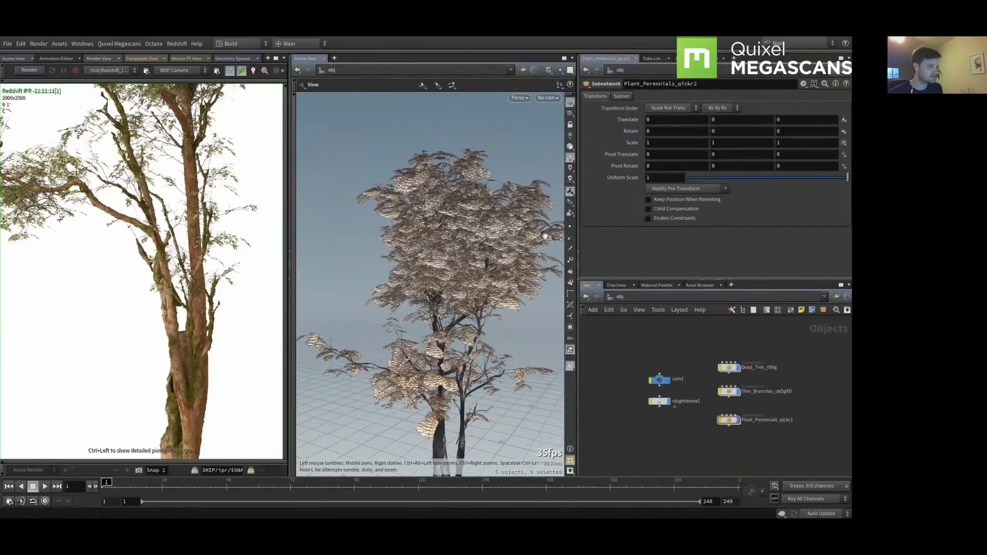
{"action": "left_click", "coordinate": [548, 97]}
{"action": "left_click", "coordinate": [553, 142]}
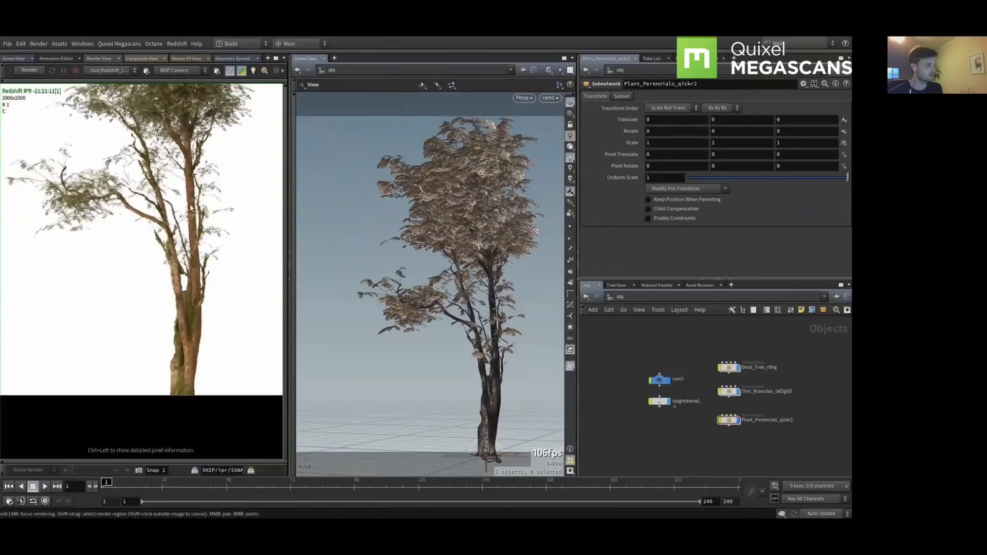
{"action": "scroll", "coordinate": [185, 299], "scroll_direction": "up", "scroll_amount": 5}
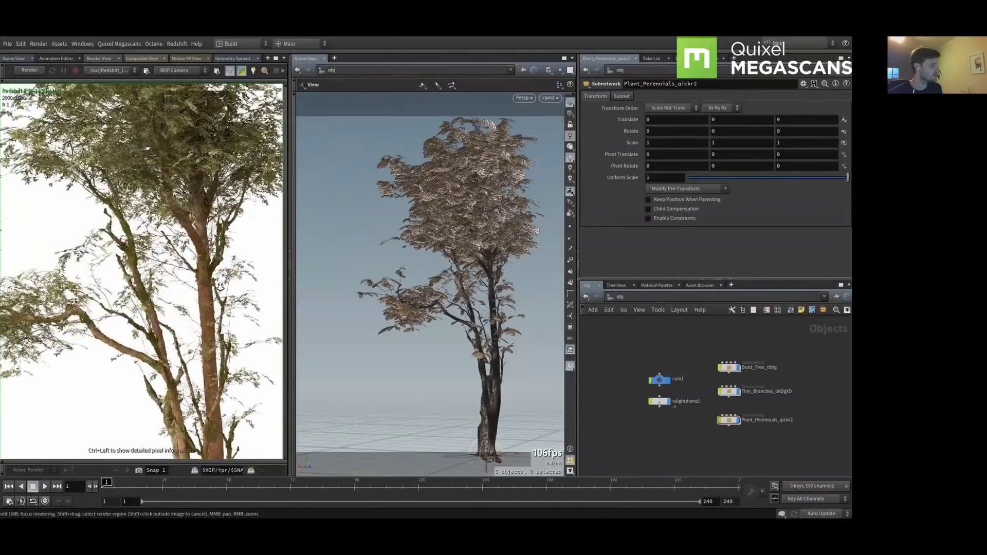